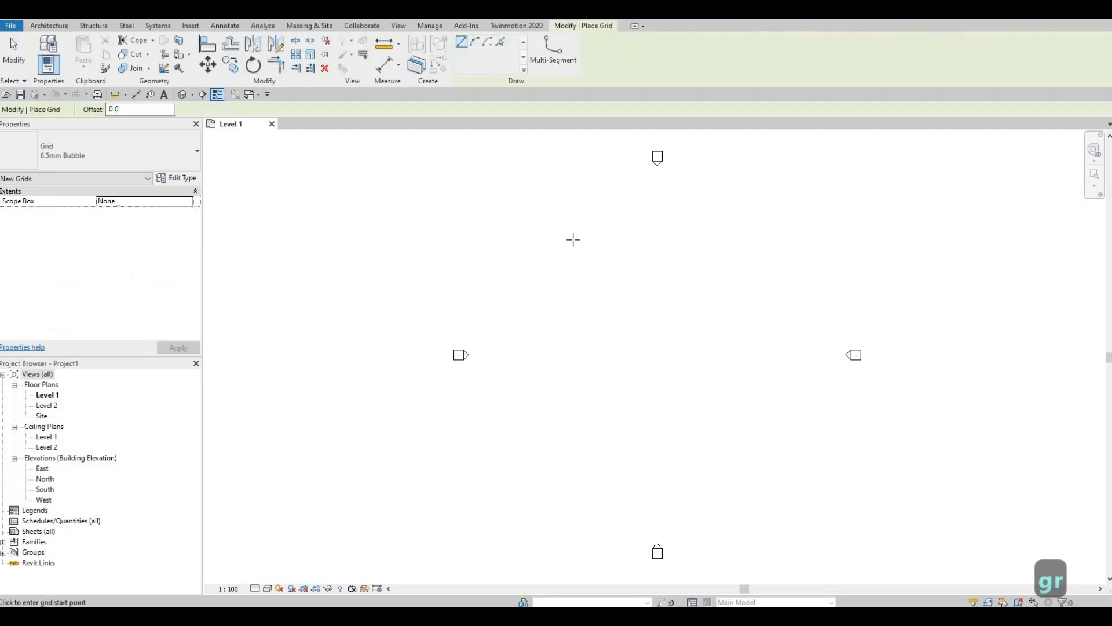
Draw vertical grid 1 bottom-to-top down the middle of the Level 1 plan, then select it
{"action": "left_click", "coordinate": [571, 229]}
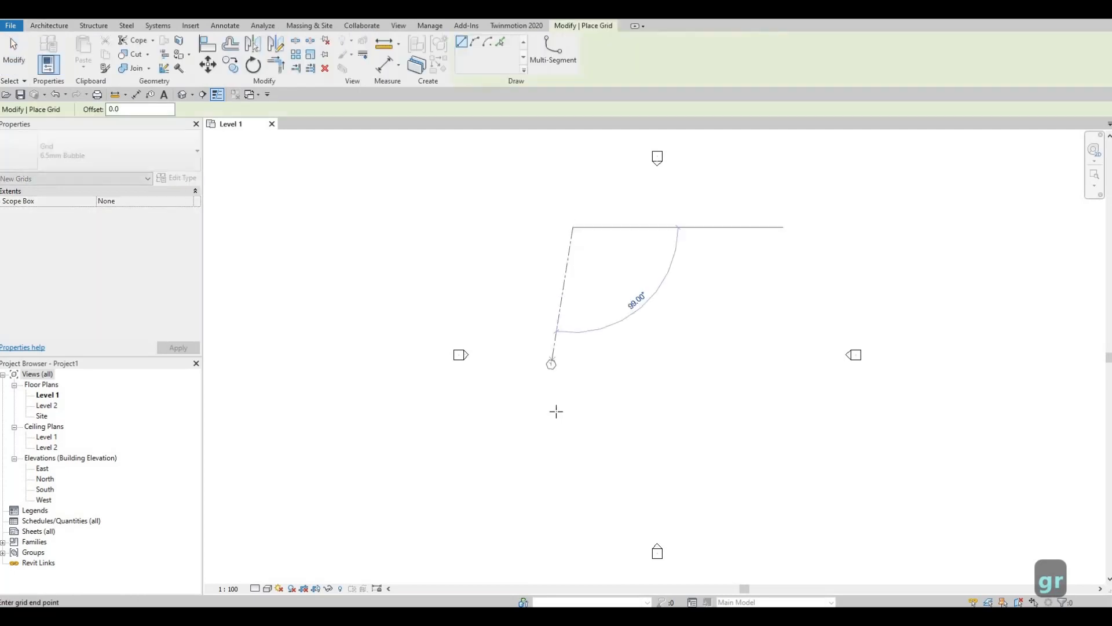
{"action": "key", "text": "Escape"}
{"action": "left_click", "coordinate": [567, 505]}
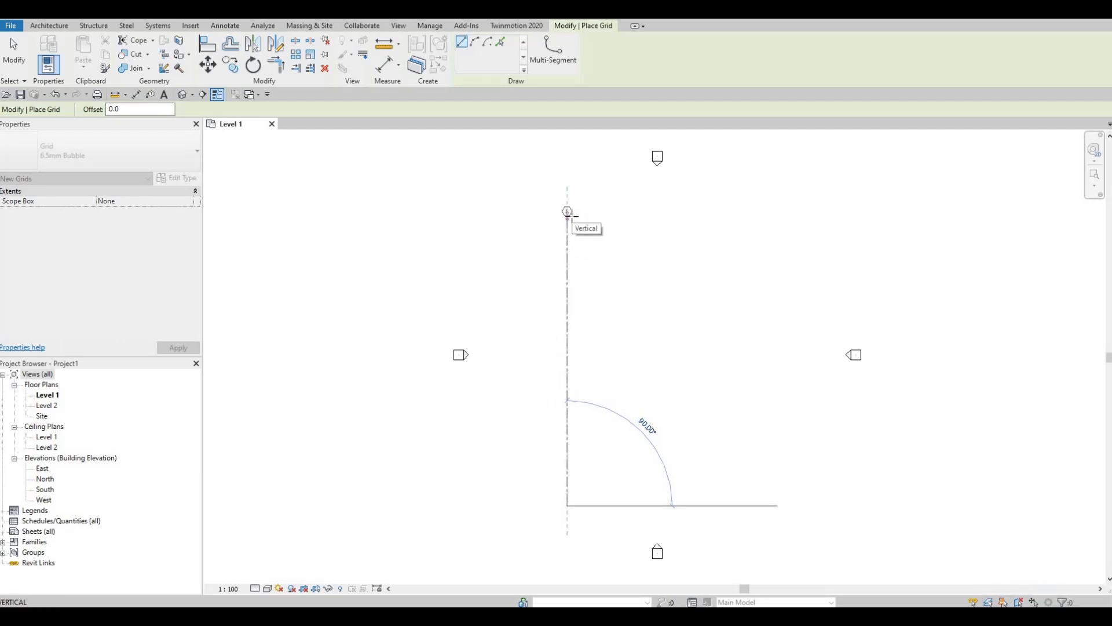
{"action": "left_click", "coordinate": [567, 212]}
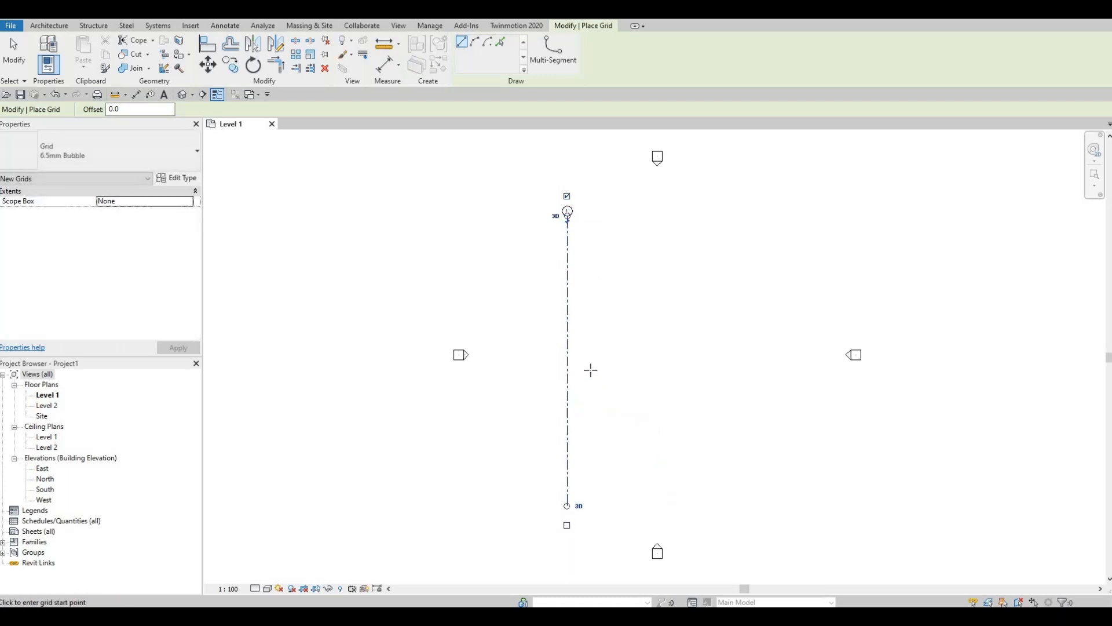
{"action": "key", "text": "Escape"}
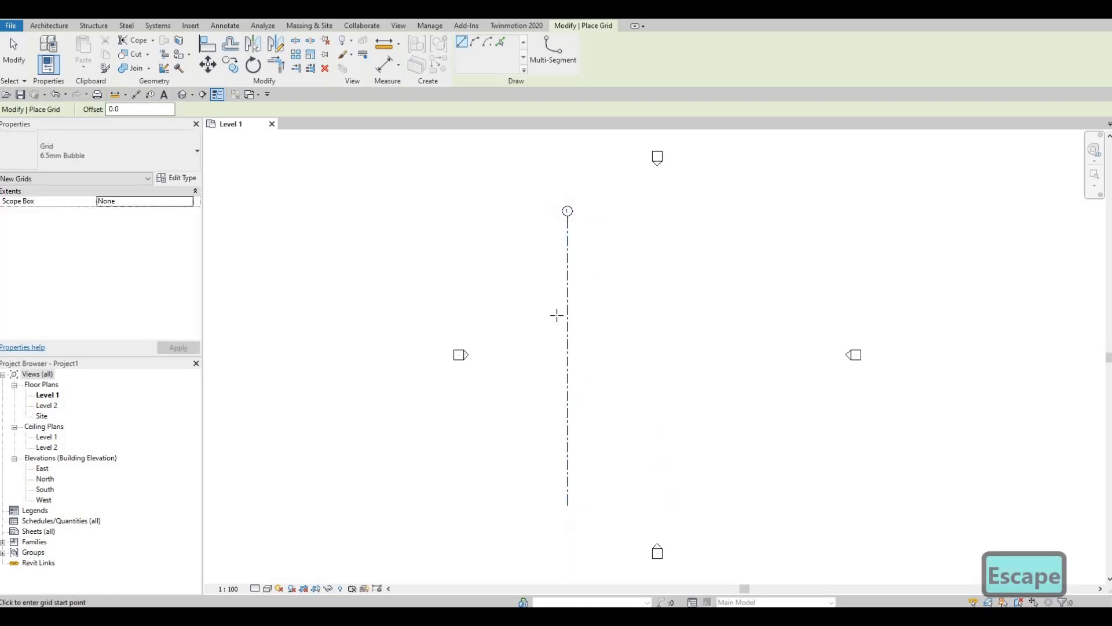
{"action": "key", "text": "Escape"}
{"action": "left_click", "coordinate": [569, 289]}
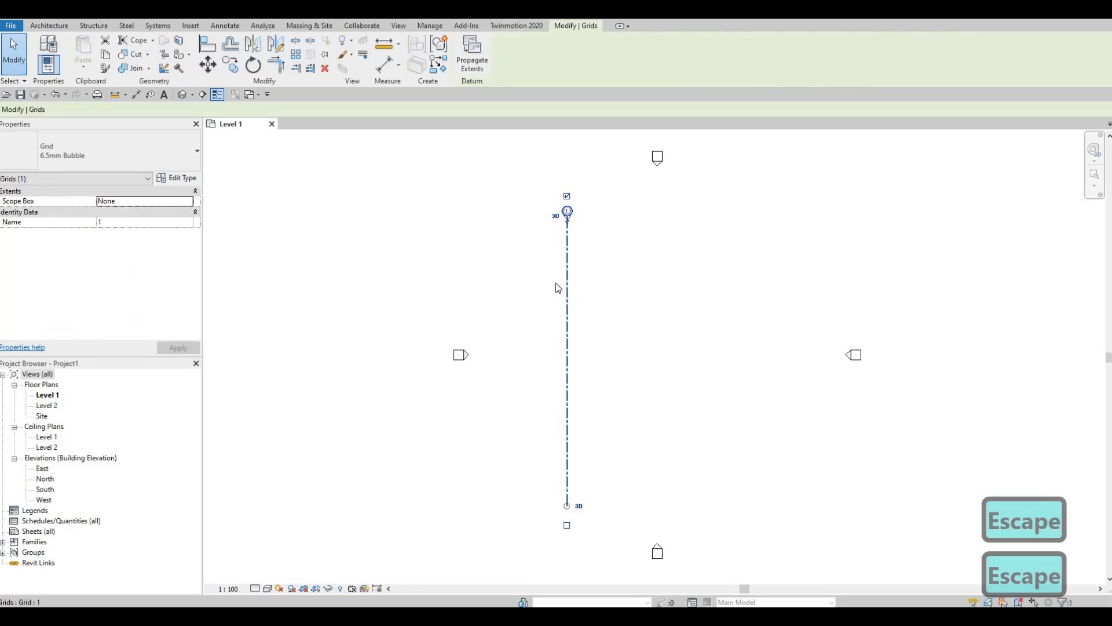
Copy grid 1 repeatedly to the right at 3000, 2690 and 2990 to make grids 2–4
{"action": "left_click", "coordinate": [227, 68]}
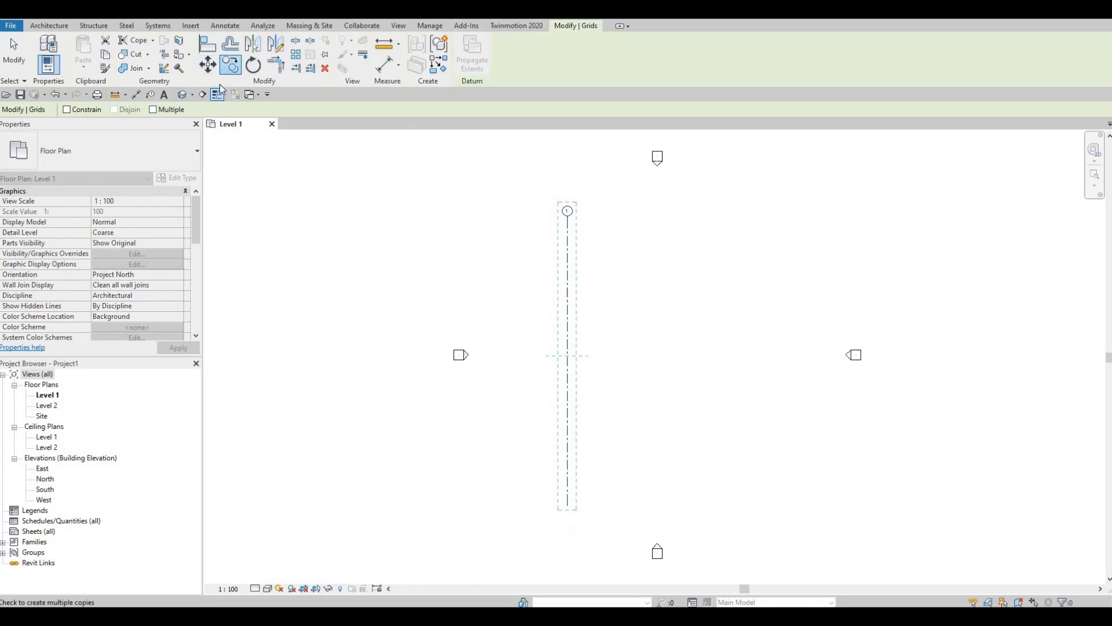
{"action": "left_click", "coordinate": [153, 110]}
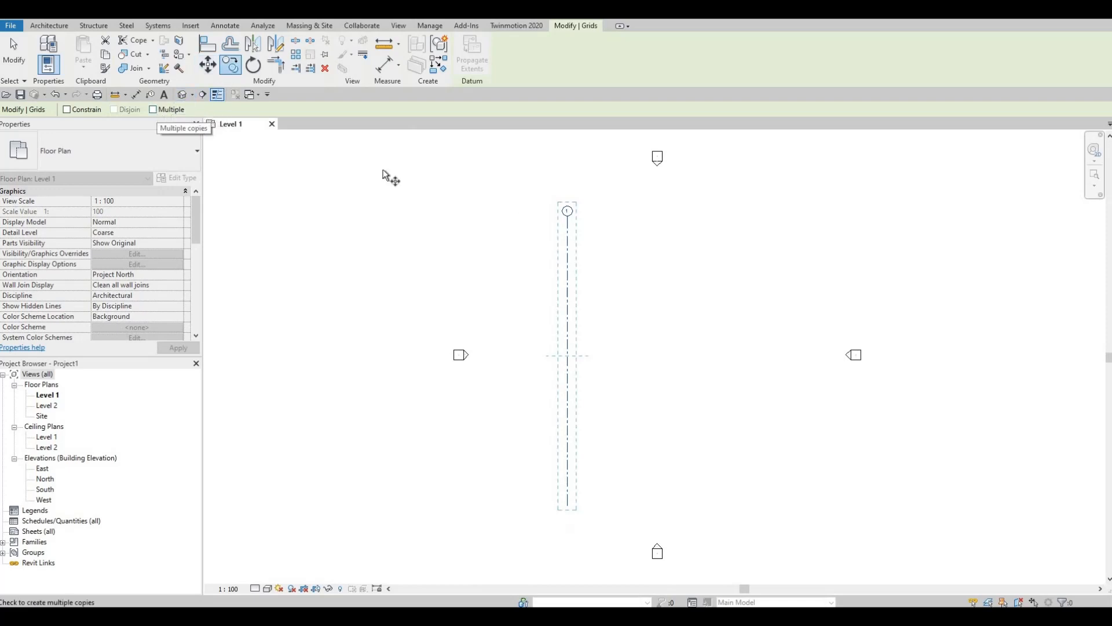
{"action": "left_click", "coordinate": [568, 237]}
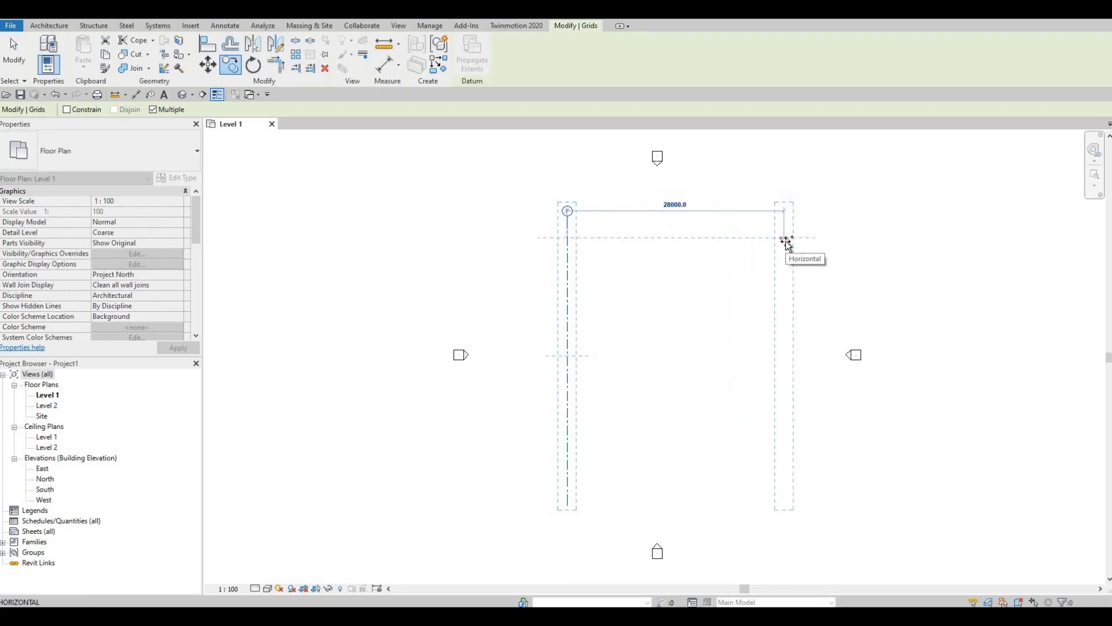
{"action": "type", "text": "3000"}
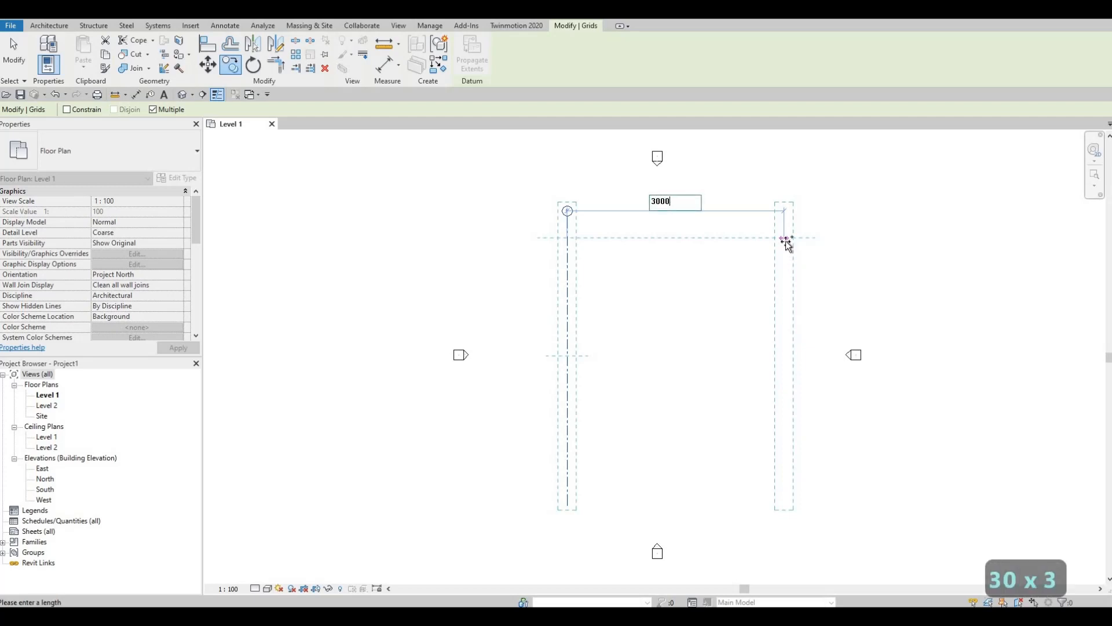
{"action": "key", "text": "Return"}
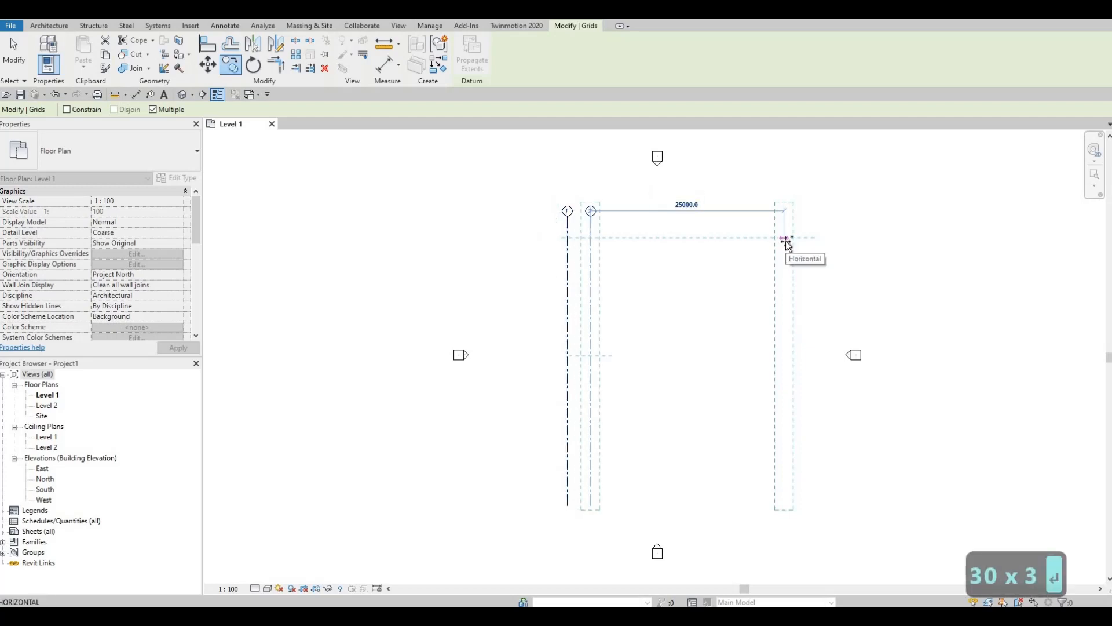
{"action": "type", "text": "2690"}
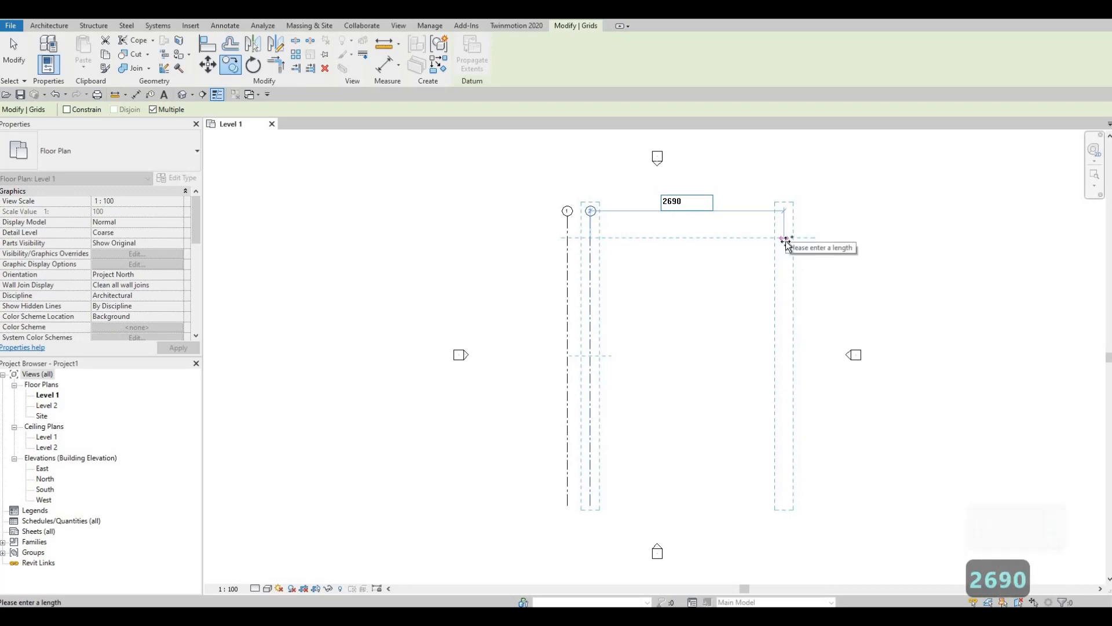
{"action": "key", "text": "Return"}
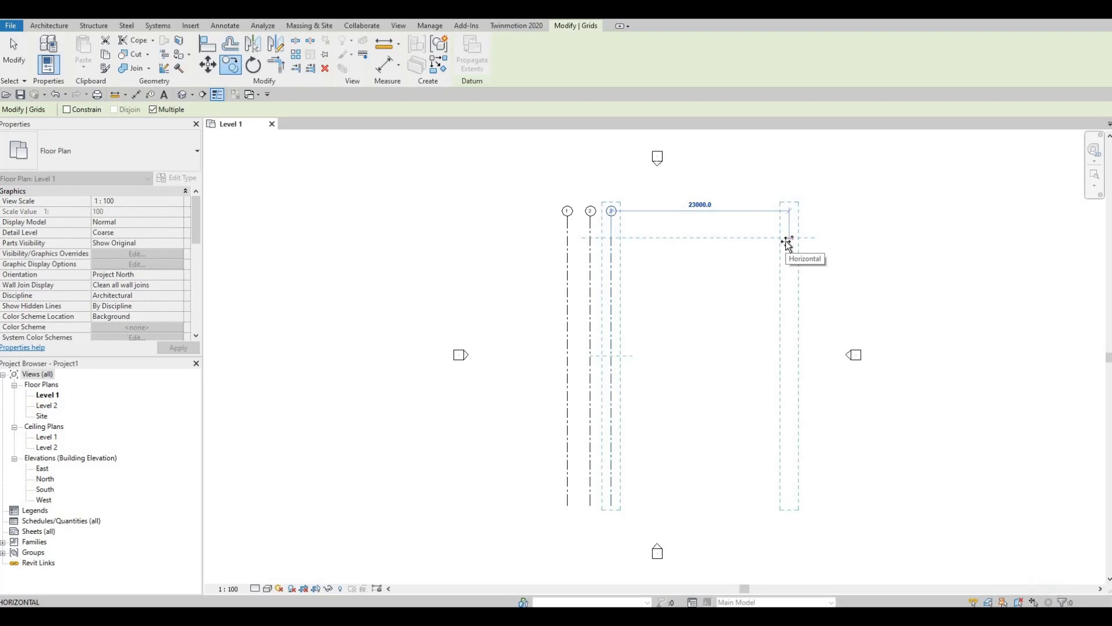
{"action": "type", "text": "2"}
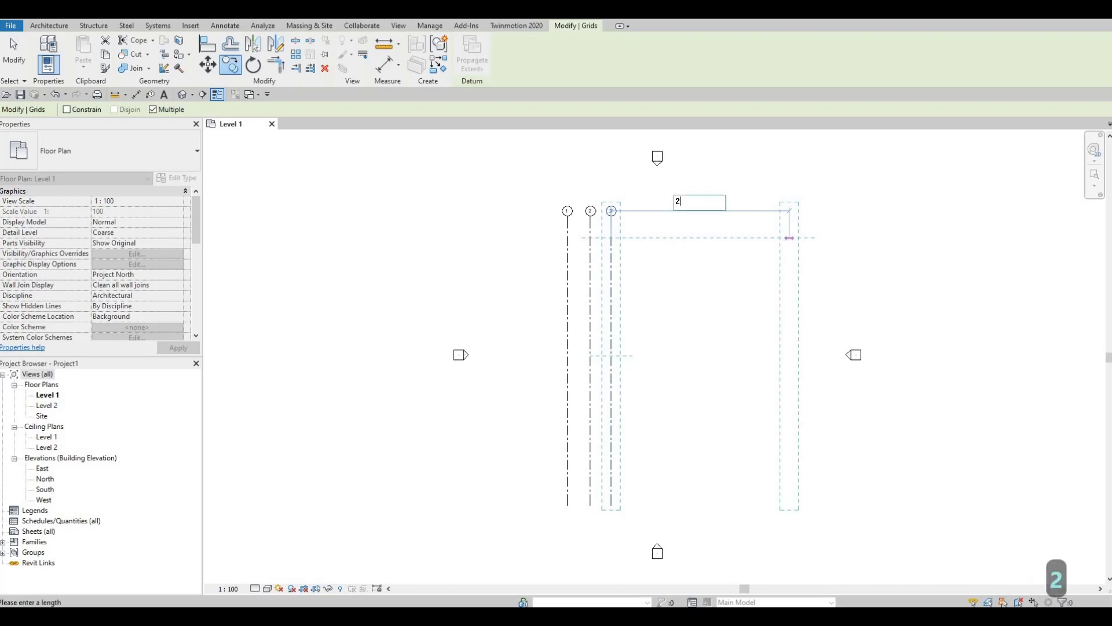
{"action": "type", "text": "990"}
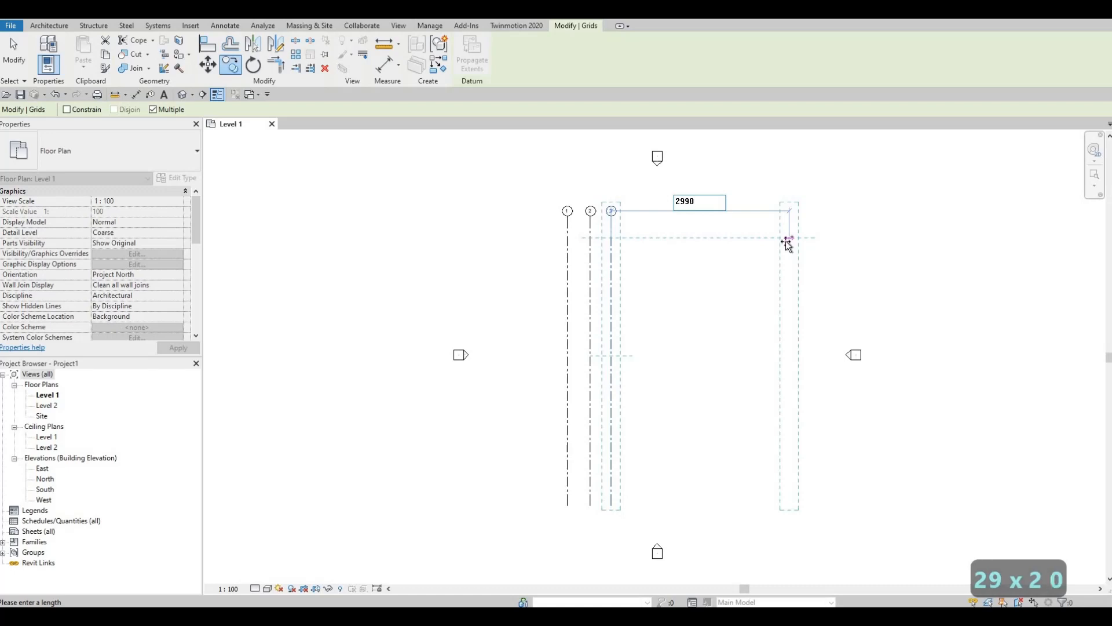
{"action": "key", "text": "Return"}
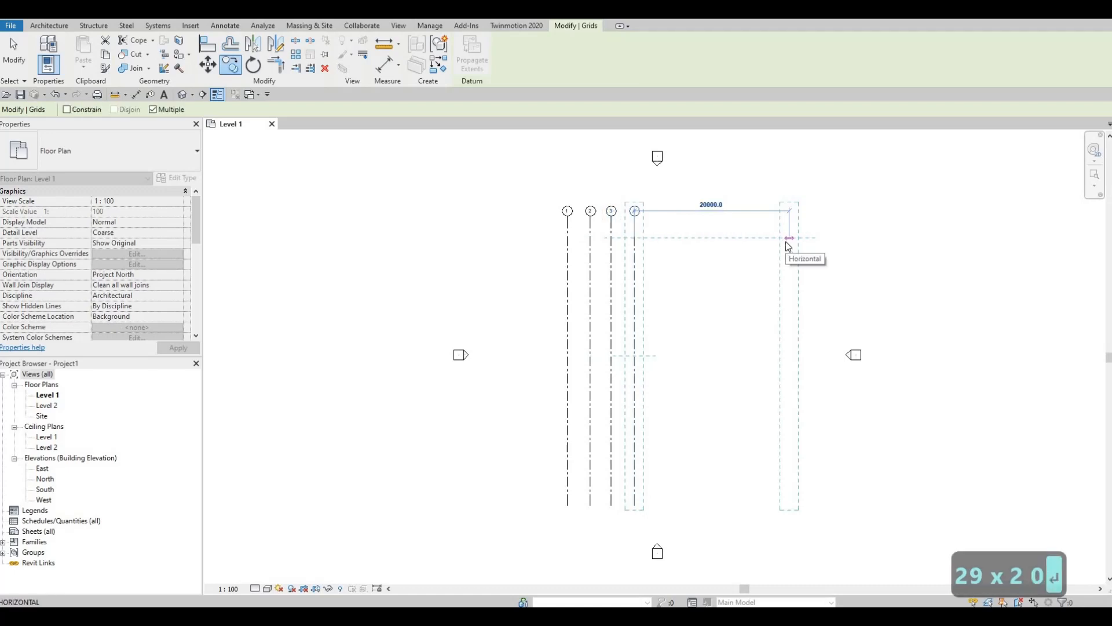
{"action": "key", "text": "Escape"}
{"action": "key", "text": "Escape"}
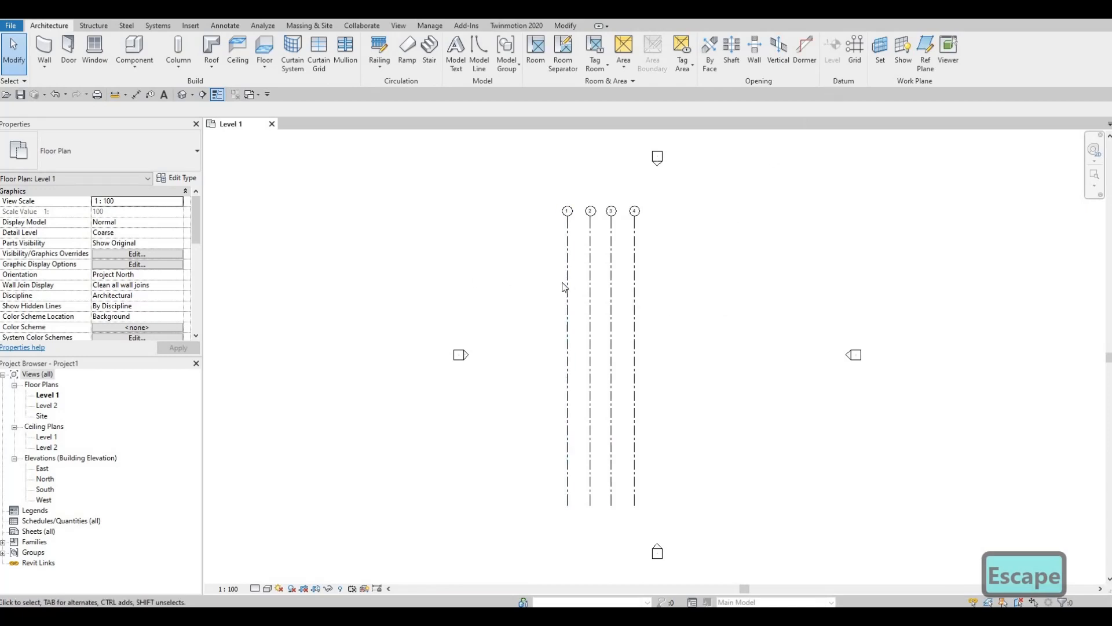
Draw a horizontal grid from right of grid 4 to left of grid 1 near their tops
{"action": "key", "text": "g"}
{"action": "key", "text": "r"}
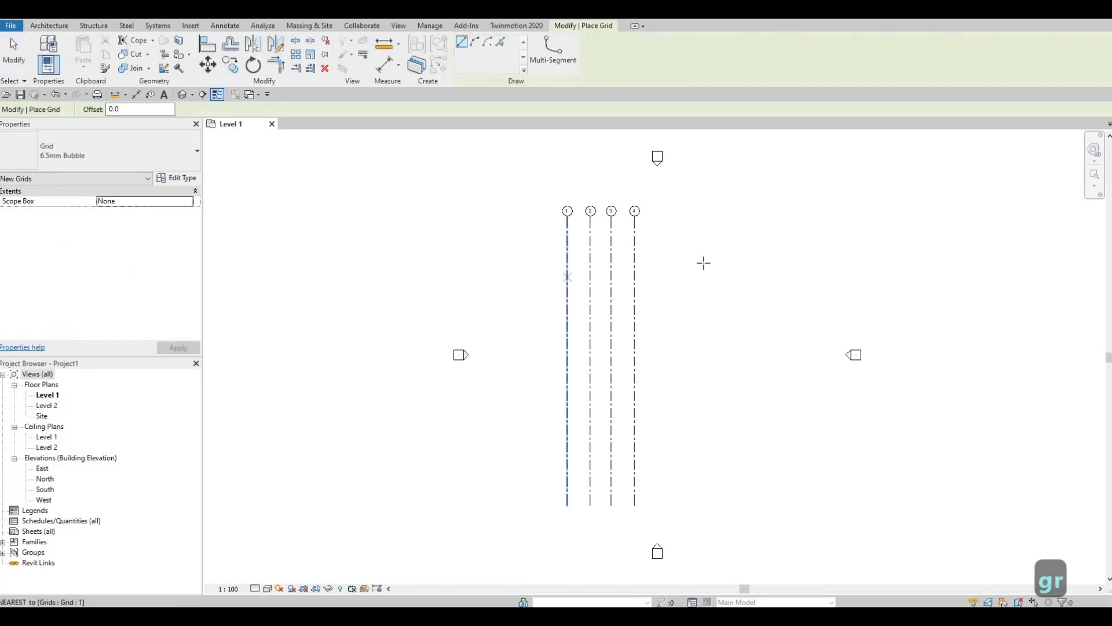
{"action": "left_click", "coordinate": [702, 264]}
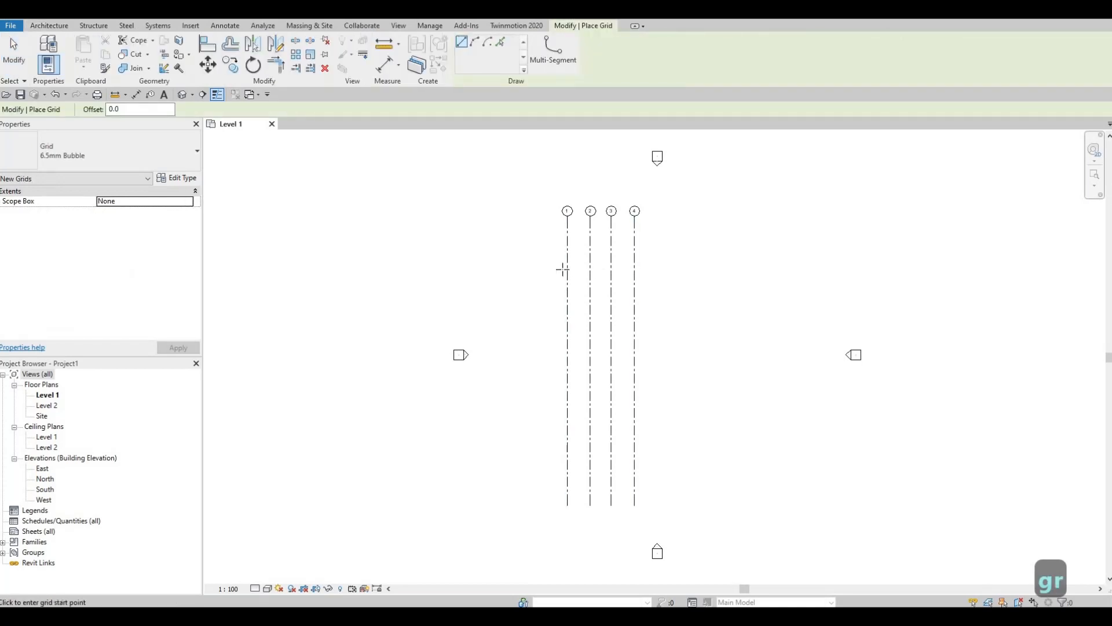
{"action": "left_click", "coordinate": [502, 263]}
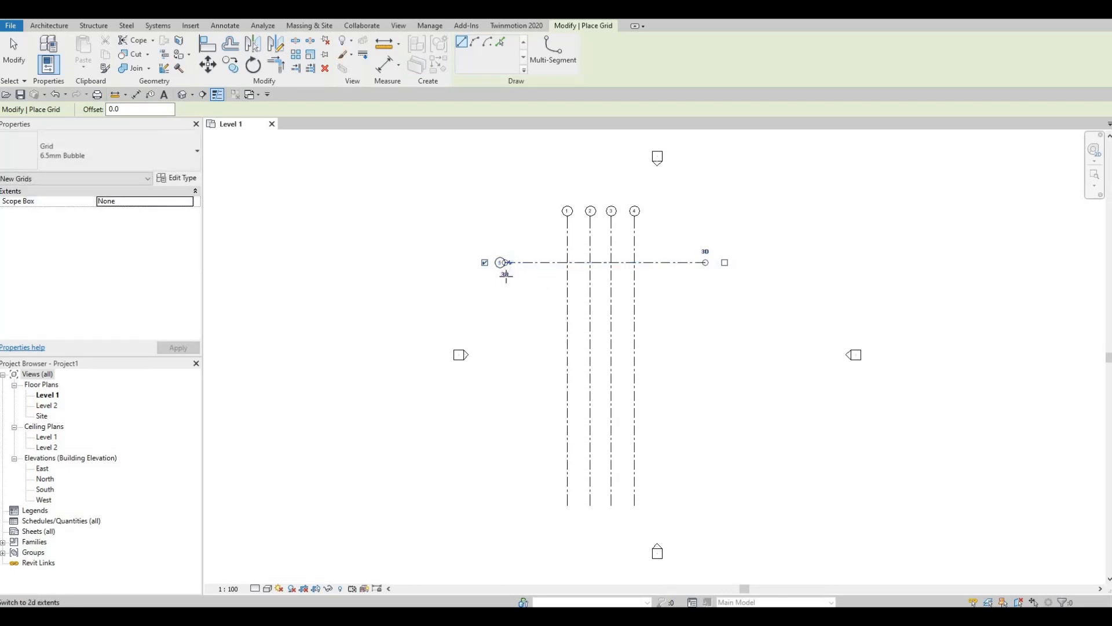
{"action": "key", "text": "Escape"}
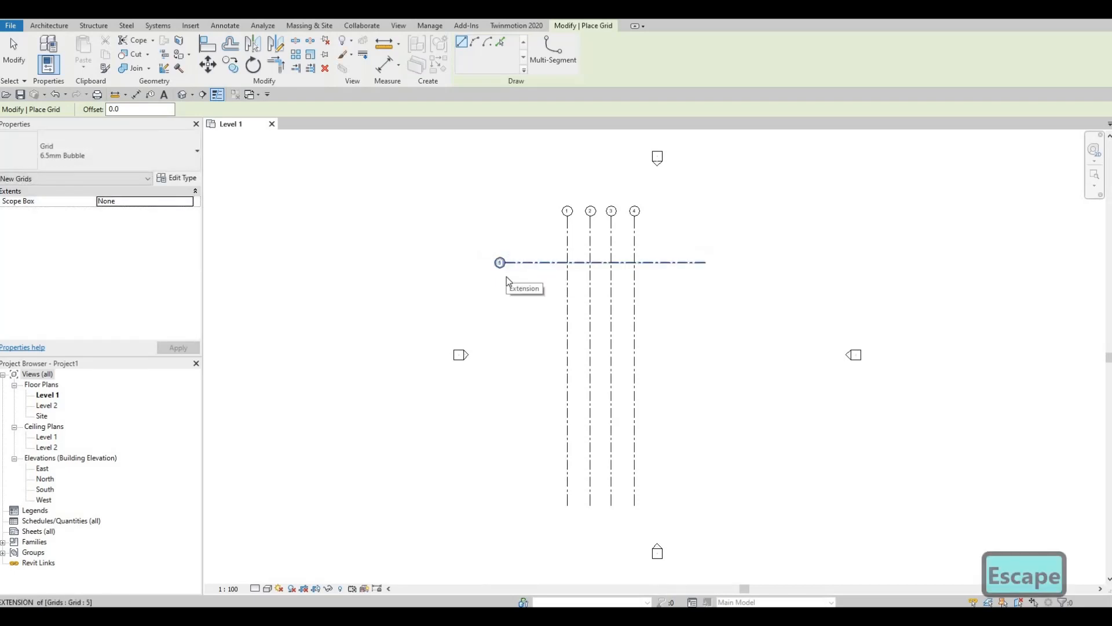
{"action": "key", "text": "Escape"}
Rename the new horizontal grid from 5 to A
{"action": "scroll", "coordinate": [500, 264], "scroll_direction": "up", "scroll_amount": 5}
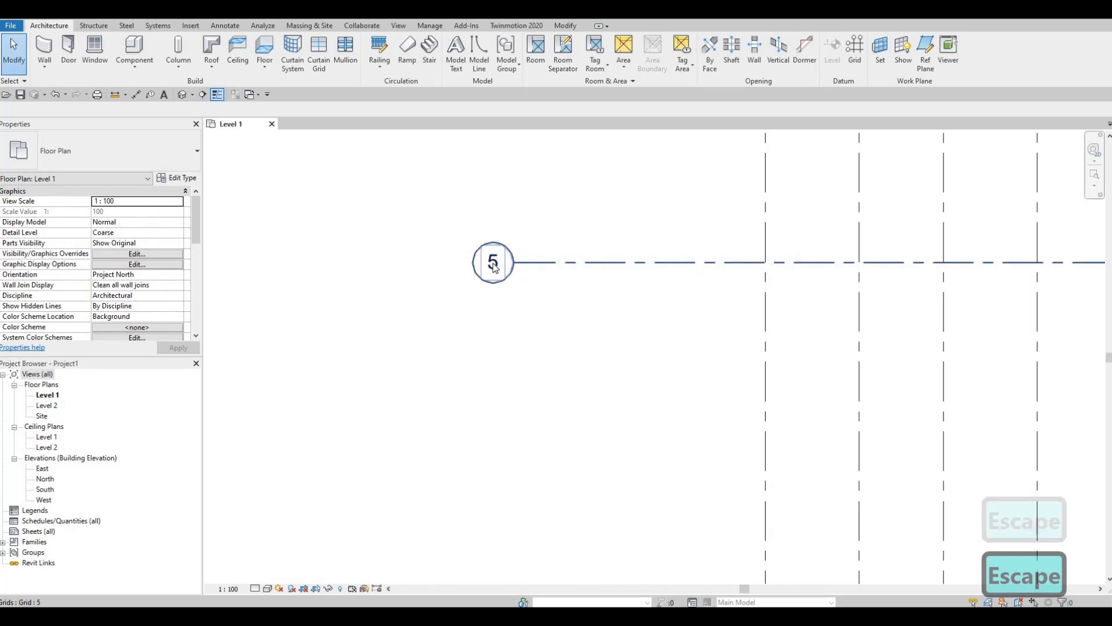
{"action": "left_click", "coordinate": [495, 265]}
{"action": "left_click", "coordinate": [494, 263]}
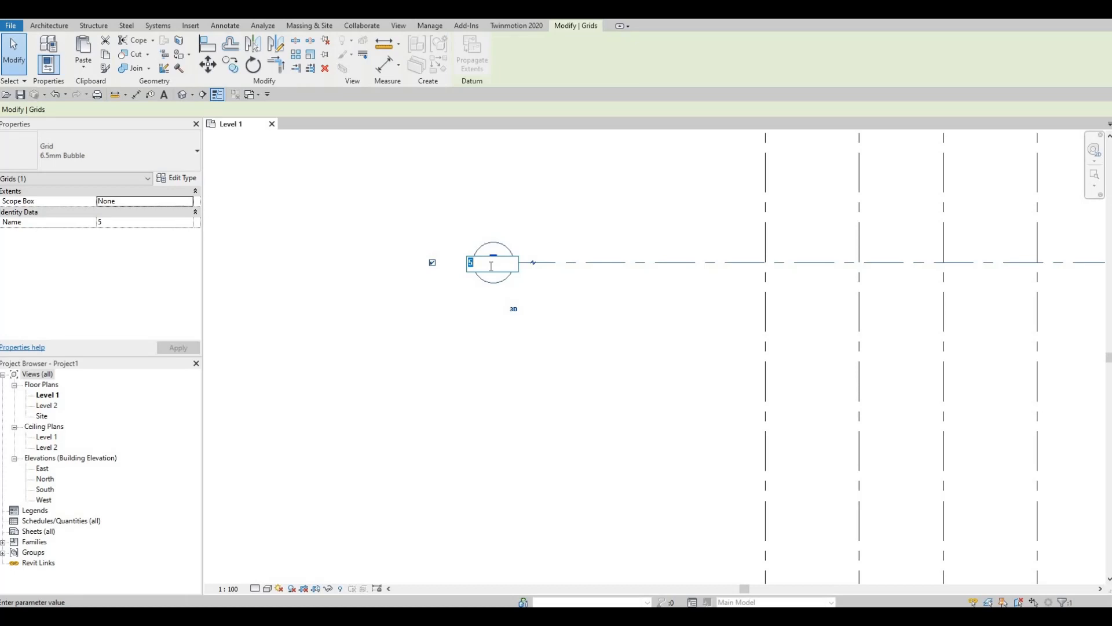
{"action": "type", "text": "A"}
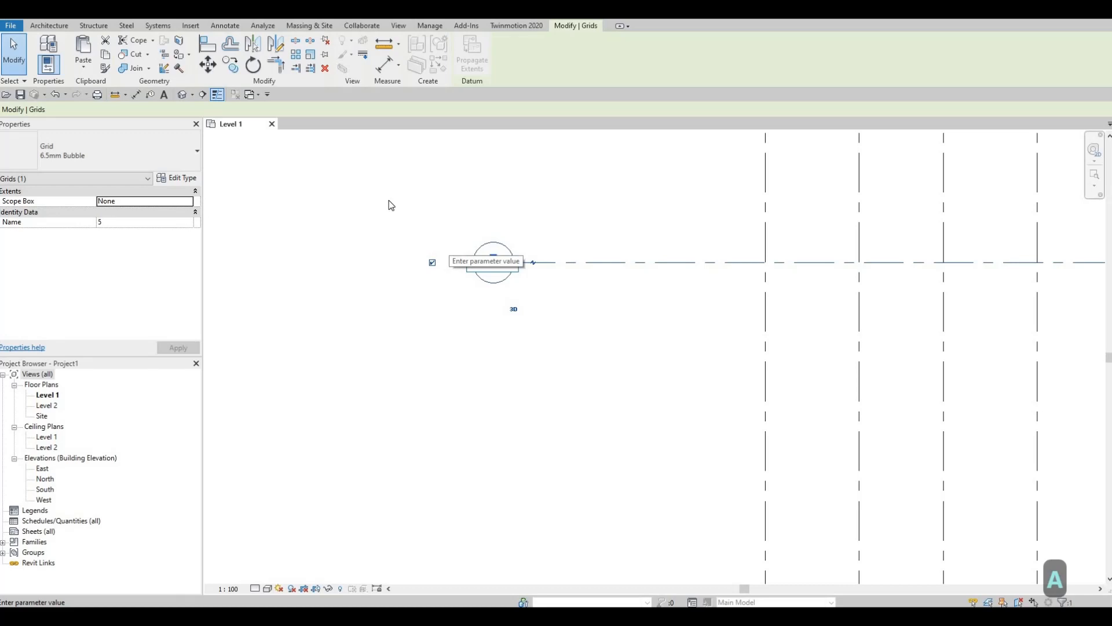
{"action": "left_click", "coordinate": [495, 183]}
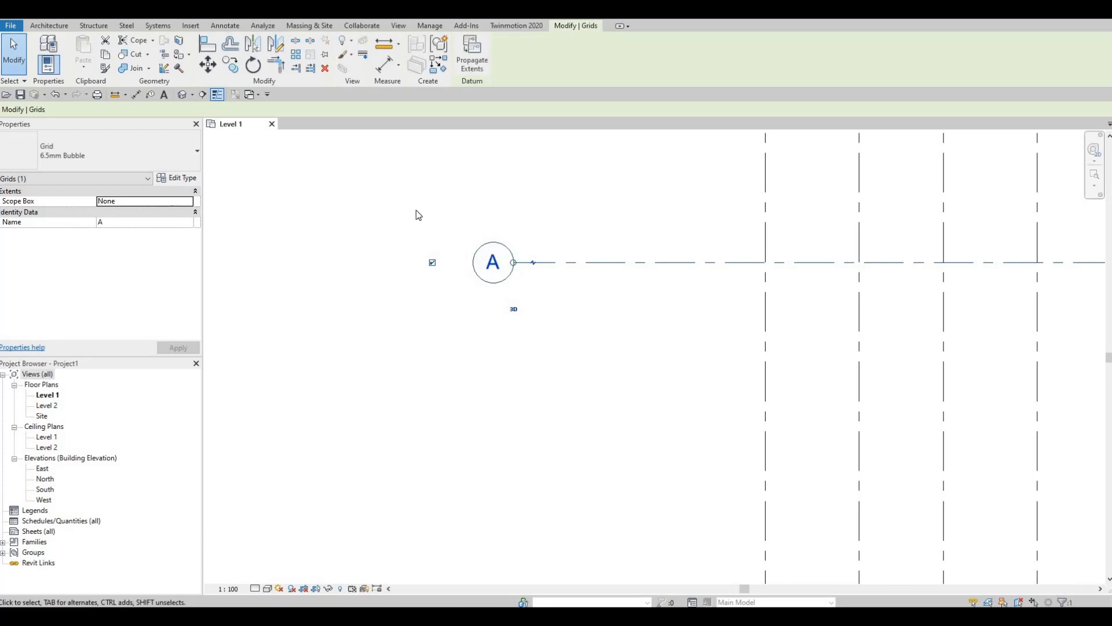
{"action": "scroll", "coordinate": [568, 365], "scroll_direction": "down", "scroll_amount": 1}
{"action": "middle_click_drag", "start_coordinate": [614, 388], "coordinate": [444, 306]}
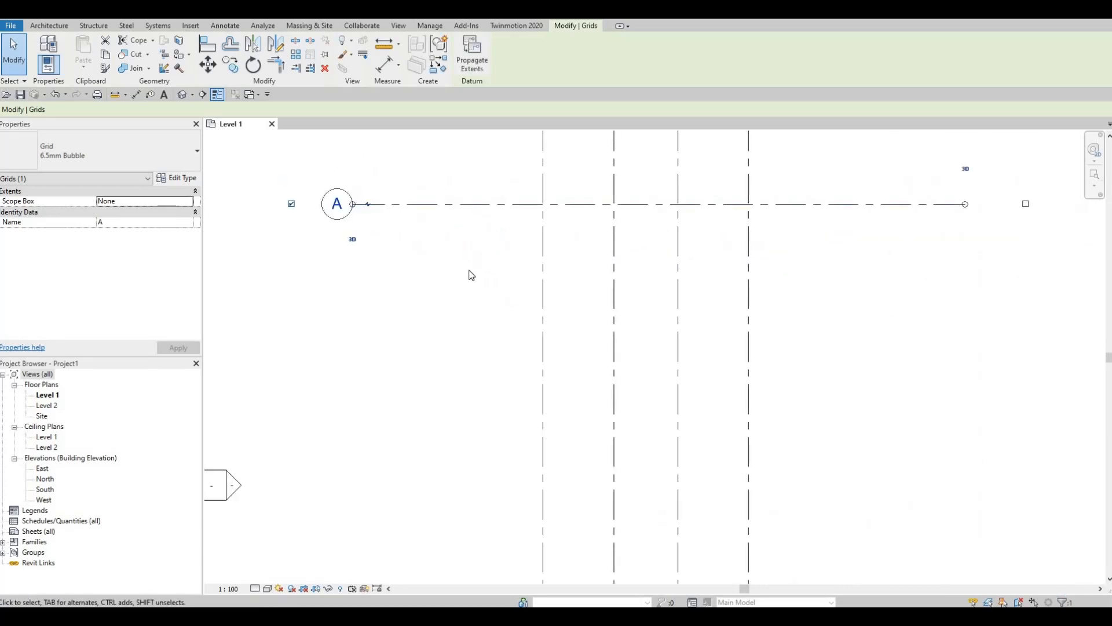
{"action": "scroll", "coordinate": [459, 220], "scroll_direction": "down", "scroll_amount": 1}
{"action": "middle_click_drag", "start_coordinate": [458, 210], "coordinate": [469, 251]}
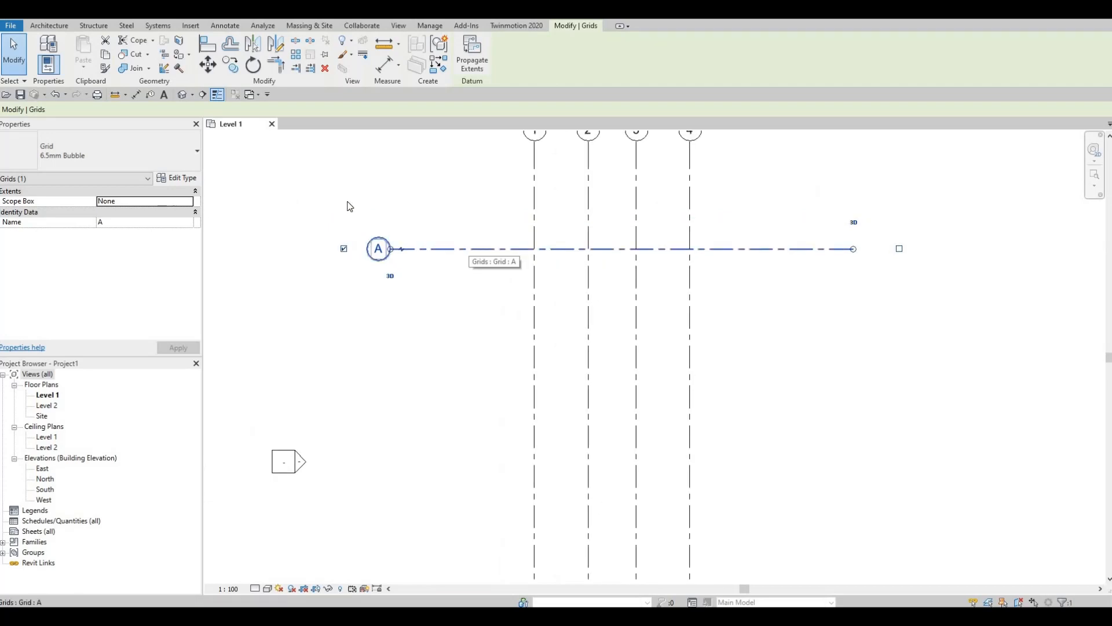
{"action": "key", "text": "c"}
{"action": "key", "text": "o"}
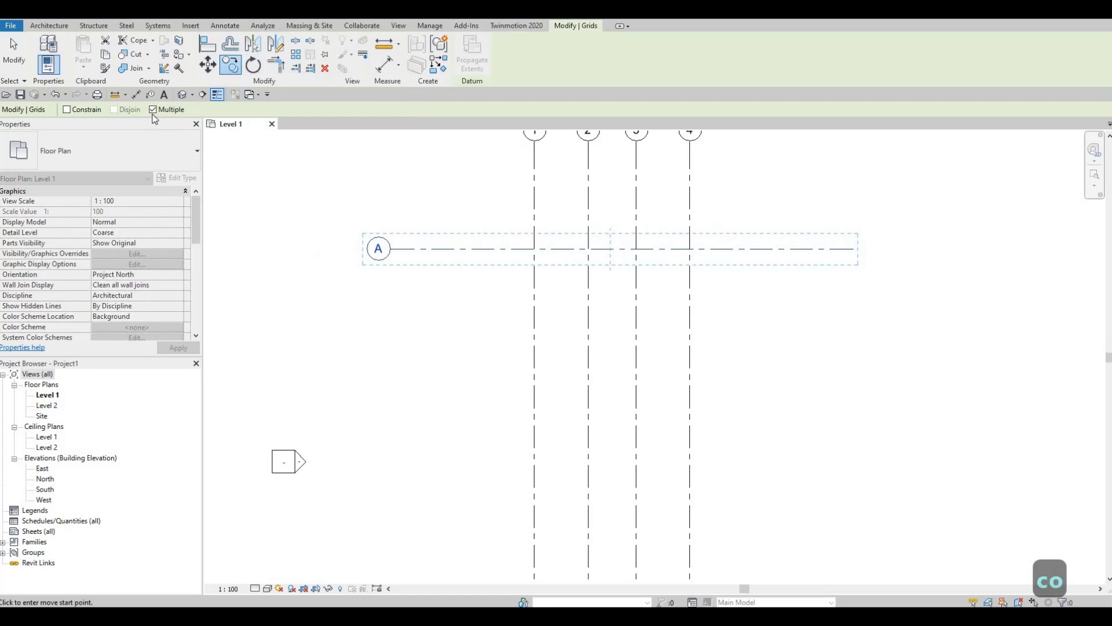
Copy grid A downward at 4800, 2080 and 4120 to create grids B, C and D
{"action": "left_click", "coordinate": [424, 248]}
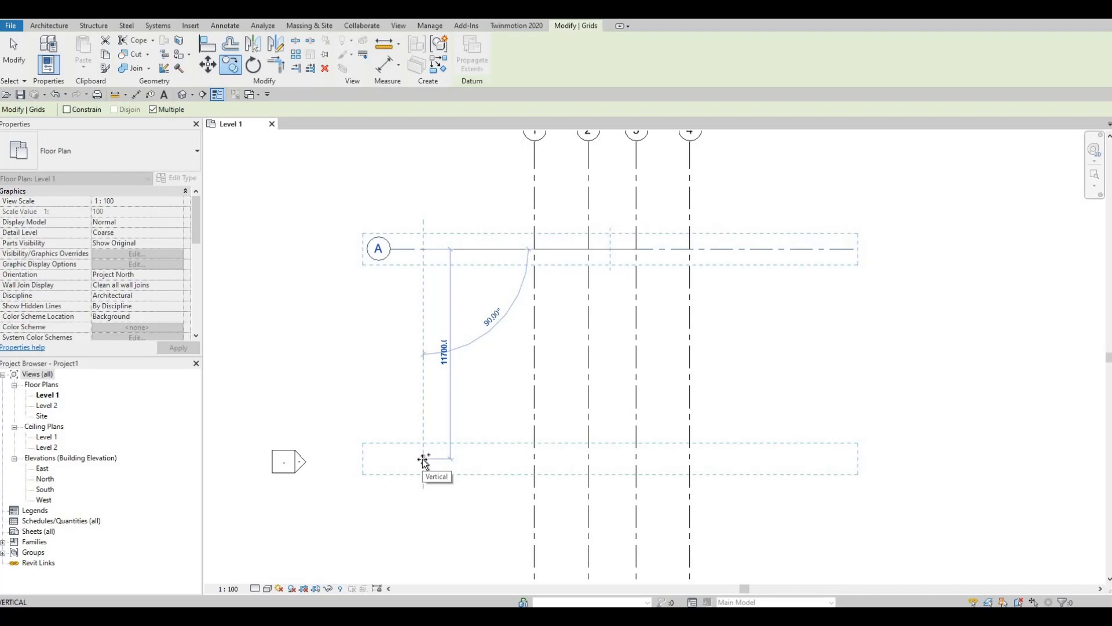
{"action": "type", "text": "4800"}
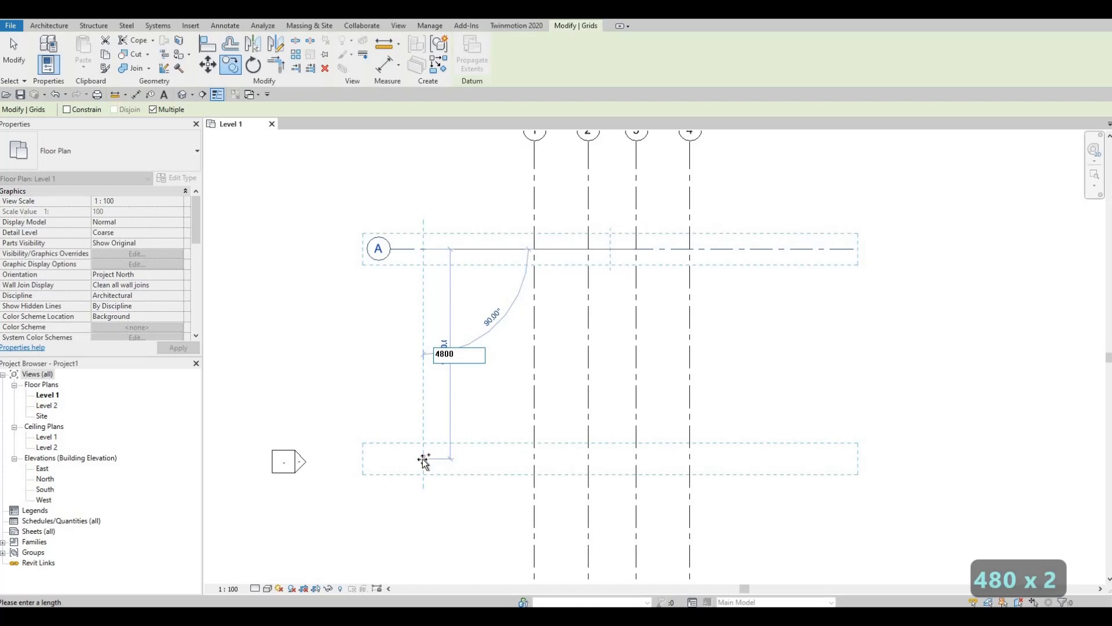
{"action": "key", "text": "Return"}
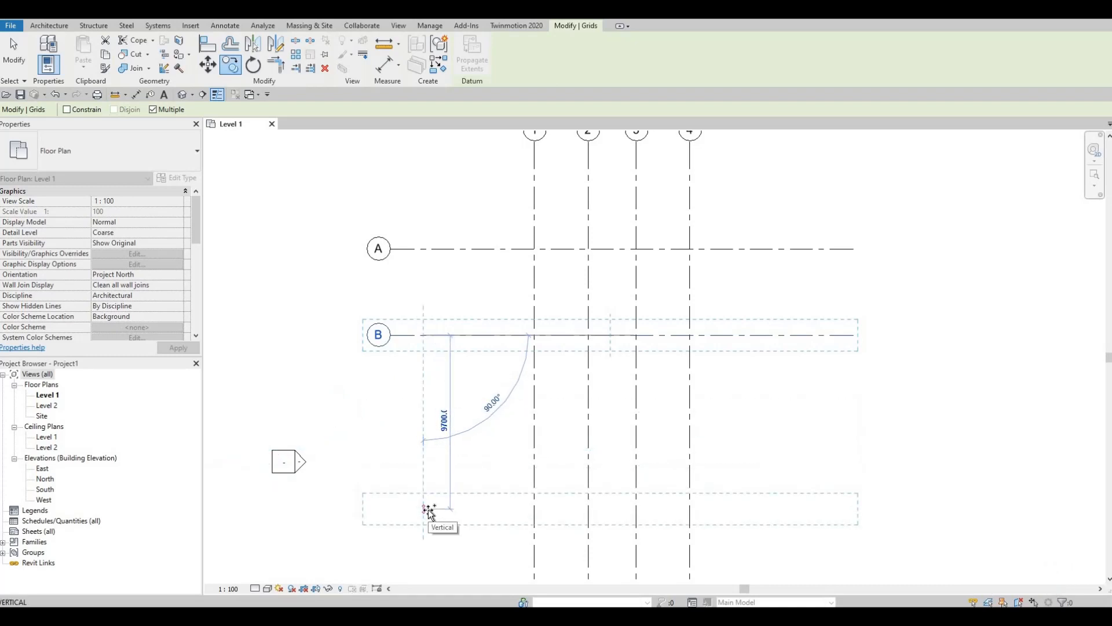
{"action": "type", "text": "20"}
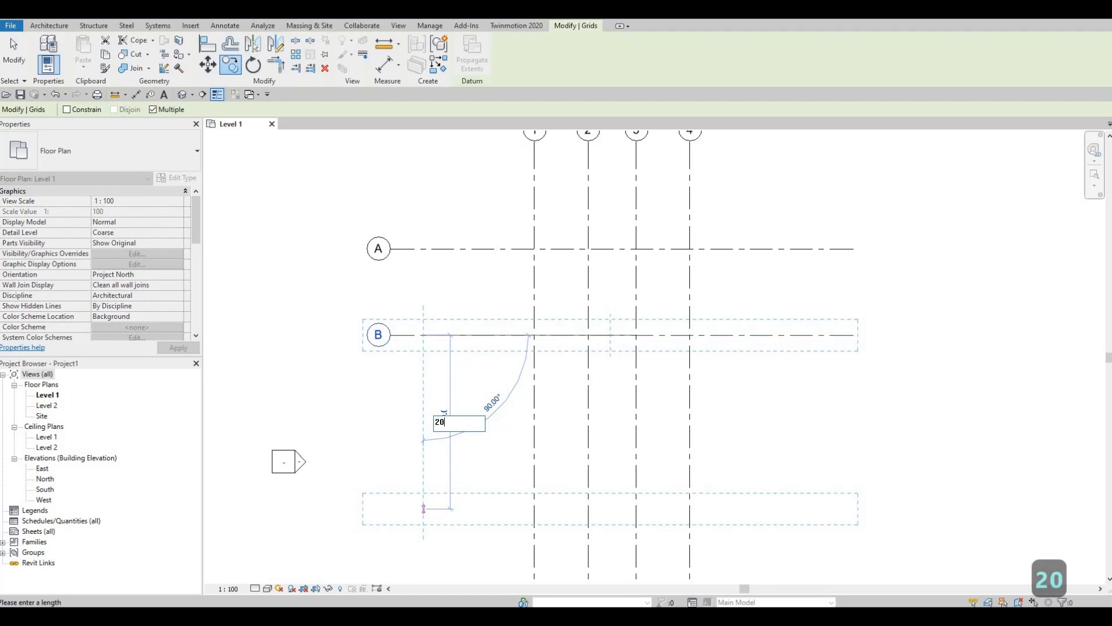
{"action": "type", "text": "80"}
{"action": "key", "text": "Return"}
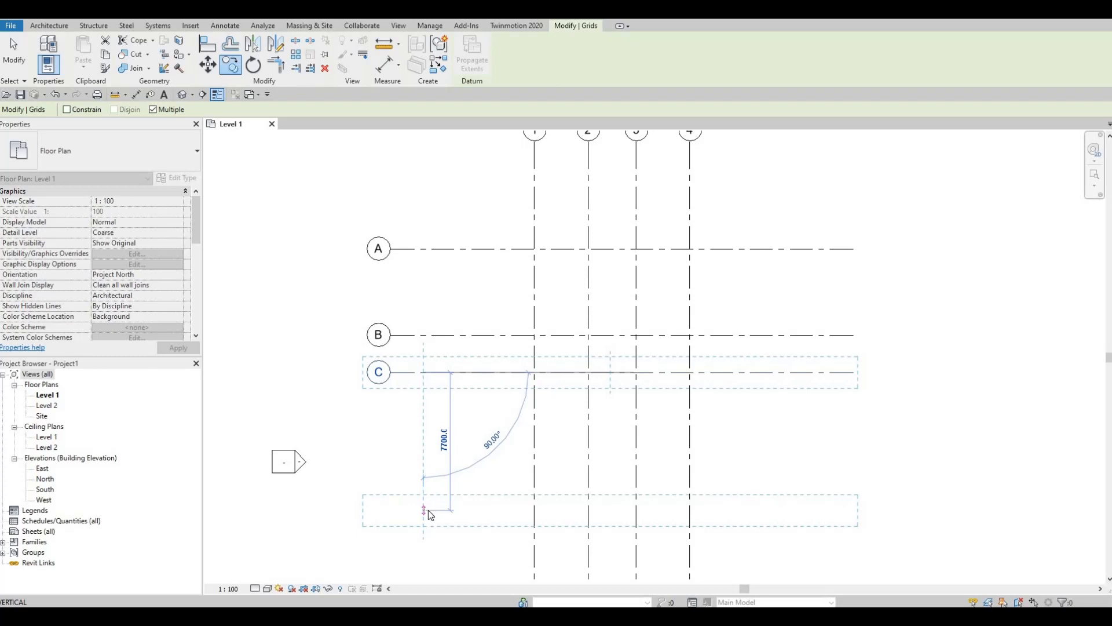
{"action": "type", "text": "41"}
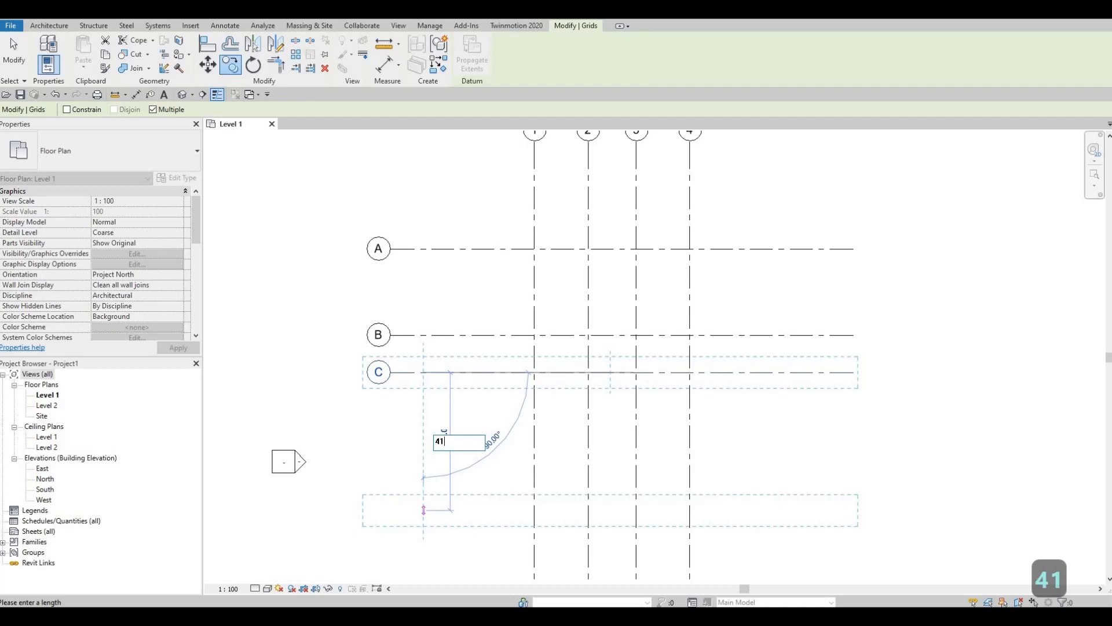
{"action": "type", "text": "20"}
{"action": "key", "text": "Return"}
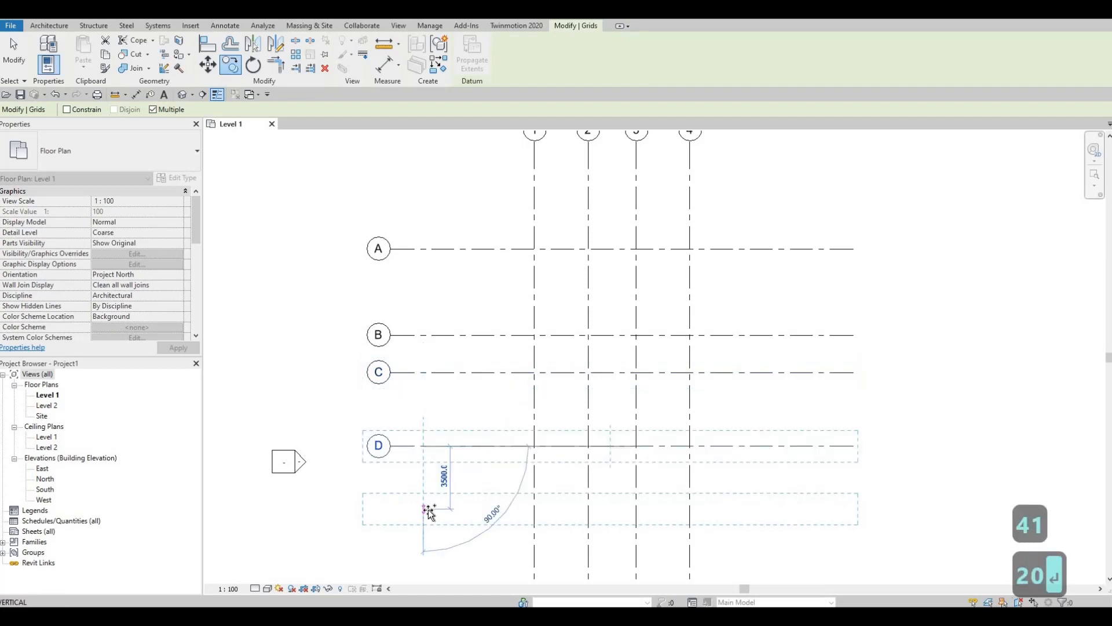
{"action": "key", "text": "Escape"}
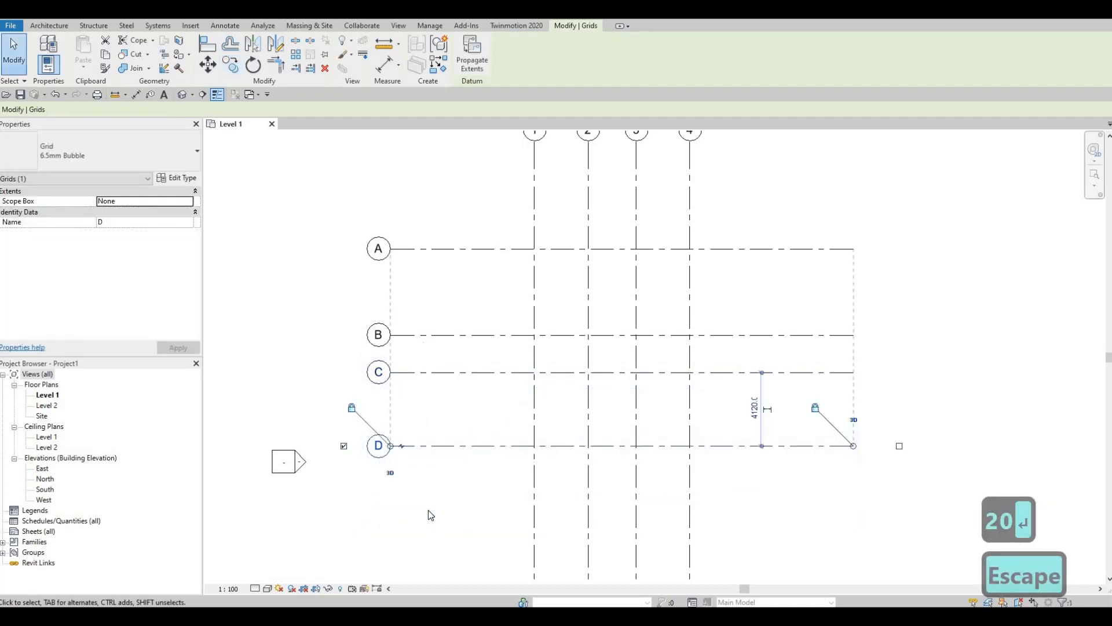
{"action": "key", "text": "Escape"}
{"action": "scroll", "coordinate": [481, 493], "scroll_direction": "down", "scroll_amount": 4}
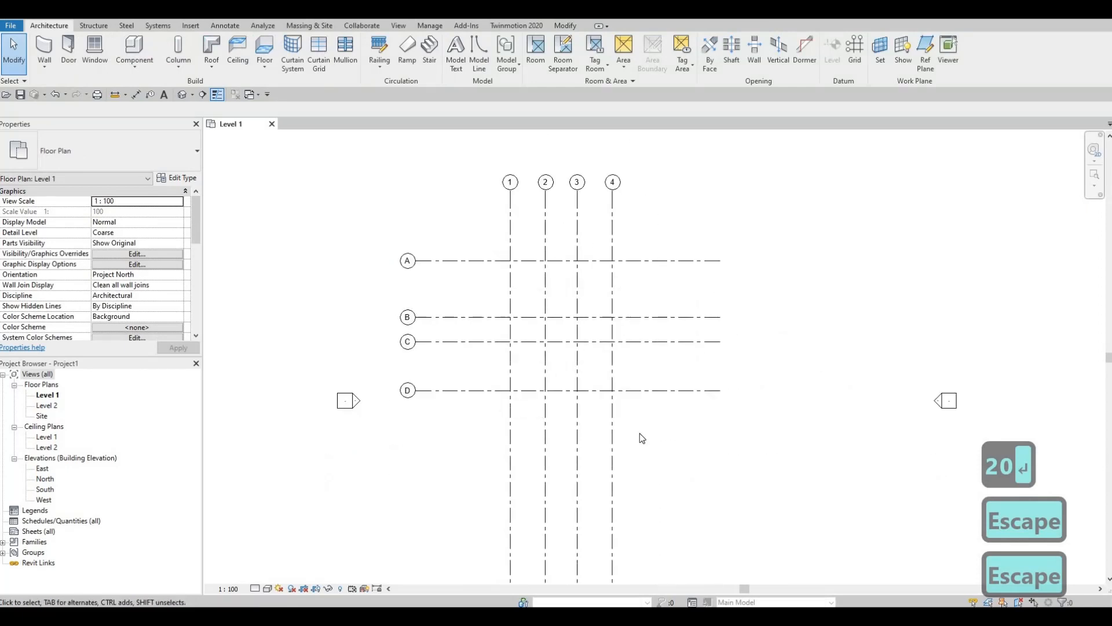
Select the grid lines and reposition the whole grid set
{"action": "left_click_drag", "start_coordinate": [641, 447], "coordinate": [479, 287]}
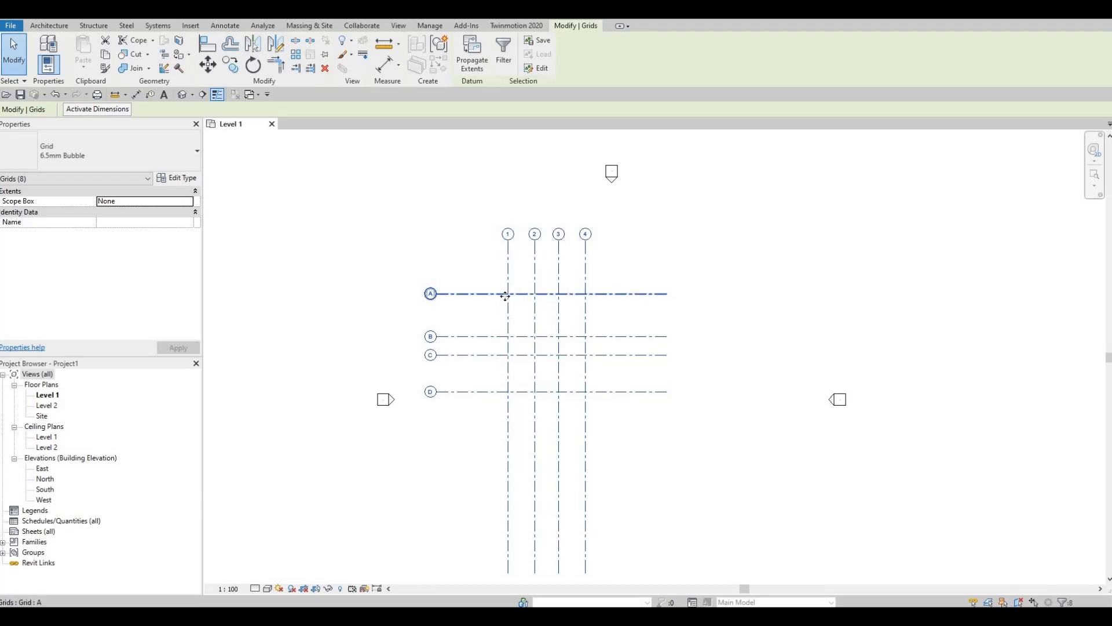
{"action": "scroll", "coordinate": [506, 296], "scroll_direction": "up", "scroll_amount": 3}
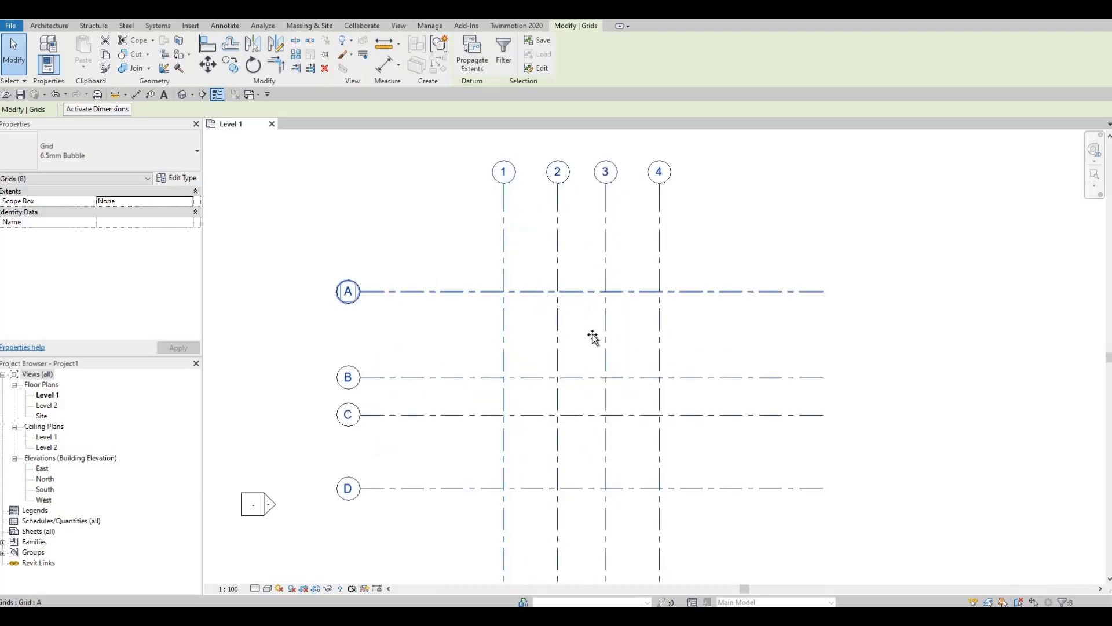
{"action": "scroll", "coordinate": [593, 337], "scroll_direction": "down", "scroll_amount": 3}
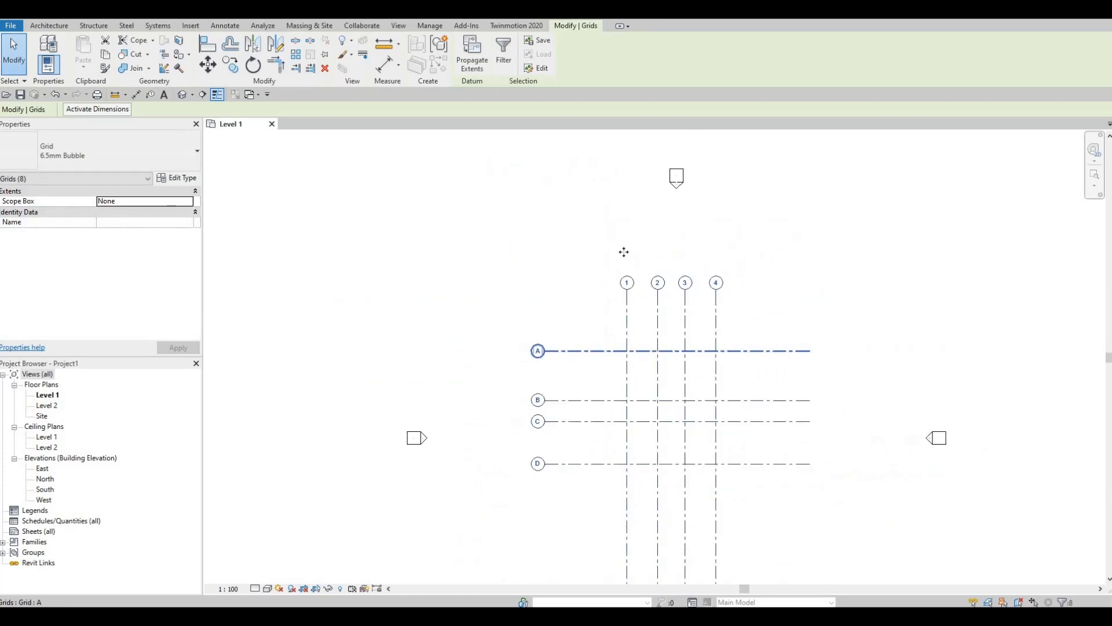
{"action": "scroll", "coordinate": [624, 252], "scroll_direction": "down", "scroll_amount": 3}
{"action": "left_click", "coordinate": [595, 231]}
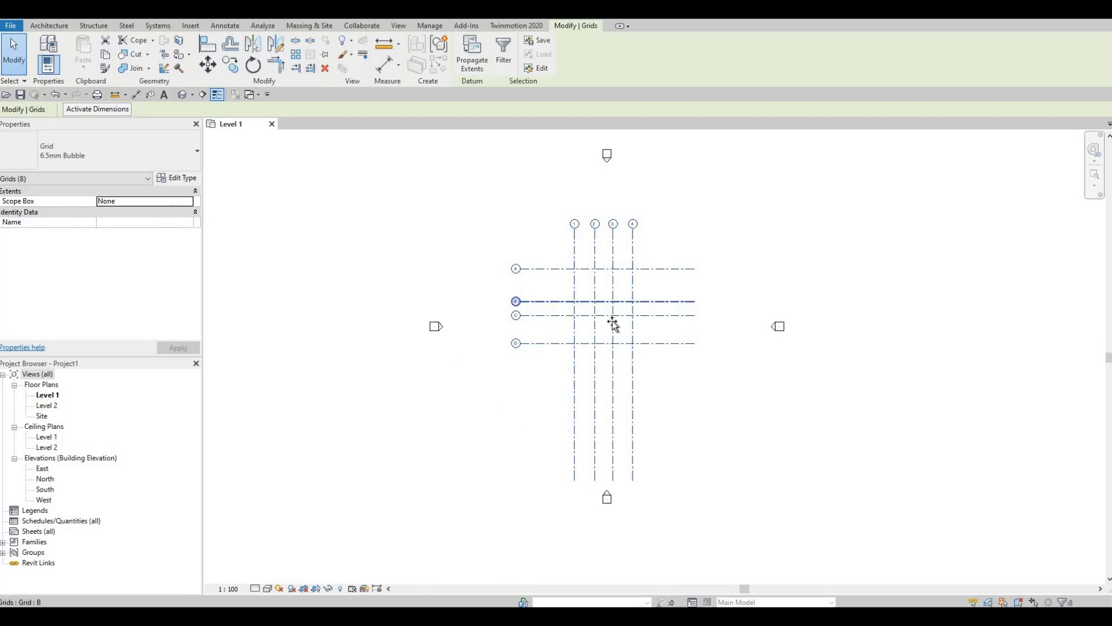
{"action": "left_click_drag", "start_coordinate": [603, 306], "coordinate": [633, 348]}
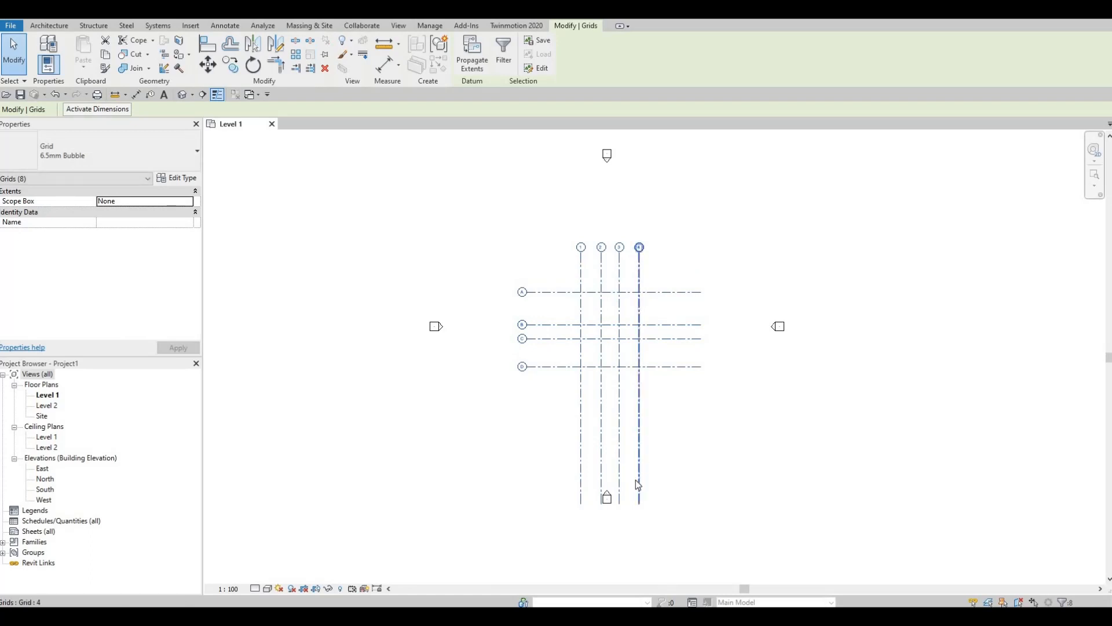
{"action": "key", "text": "Escape"}
{"action": "key", "text": "Escape"}
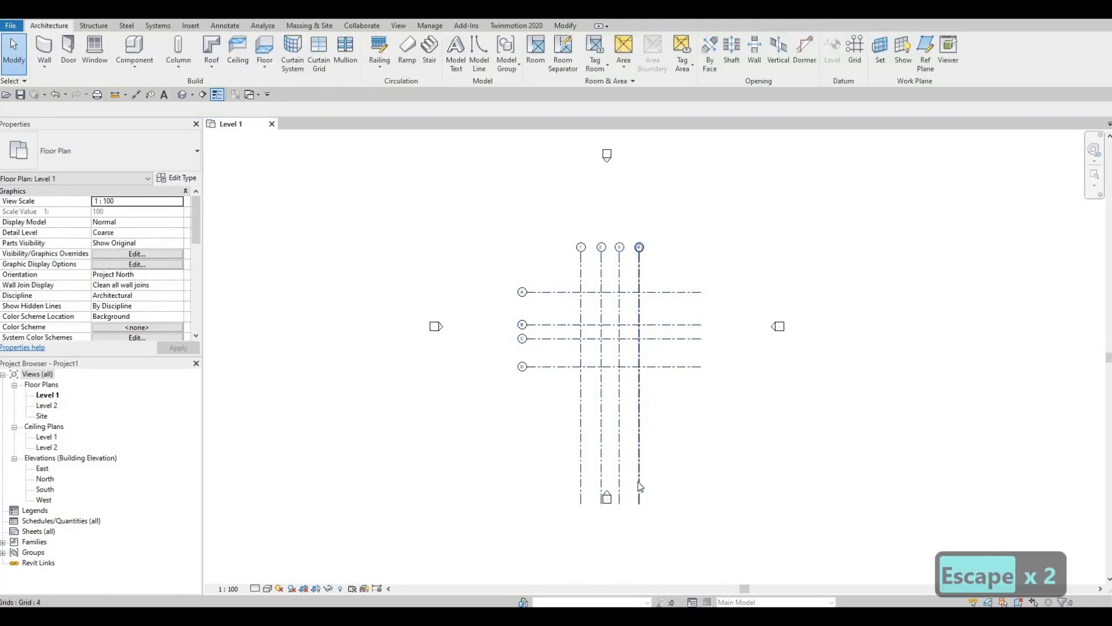
Shorten the numbered grids 1–4 so they end just below grid D
{"action": "left_click", "coordinate": [631, 516]}
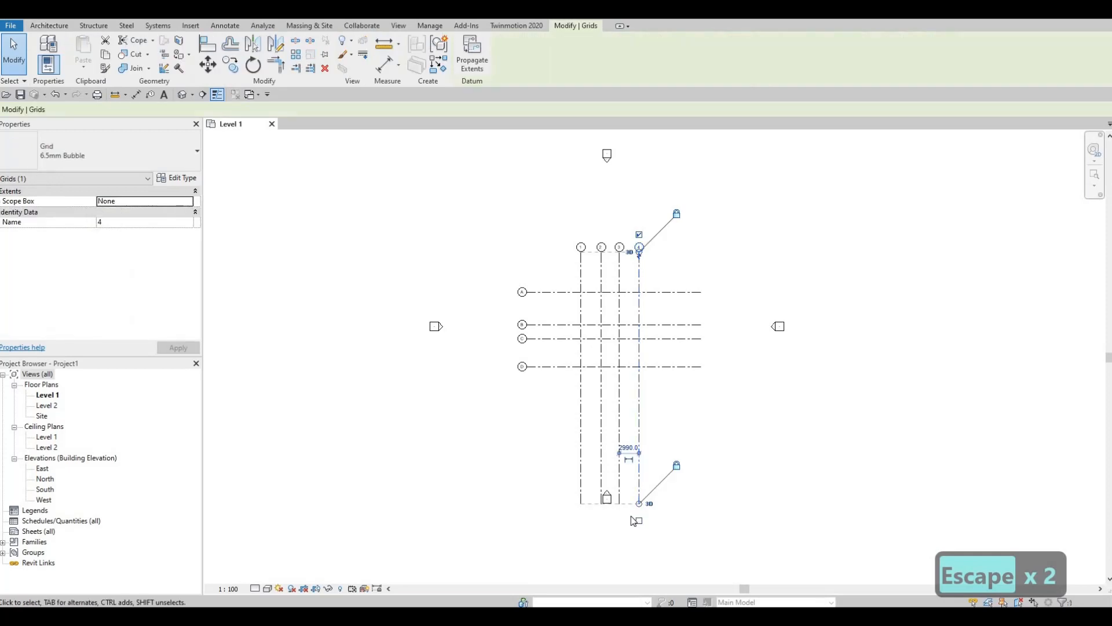
{"action": "scroll", "coordinate": [643, 481], "scroll_direction": "up", "scroll_amount": 5}
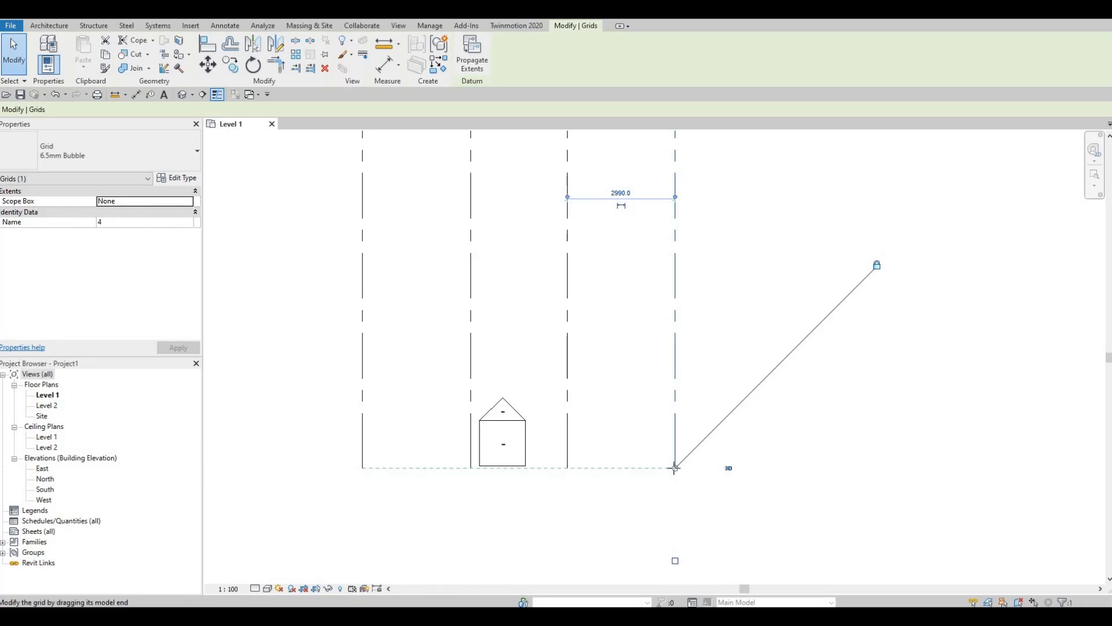
{"action": "left_click_drag", "start_coordinate": [675, 468], "coordinate": [675, 150]}
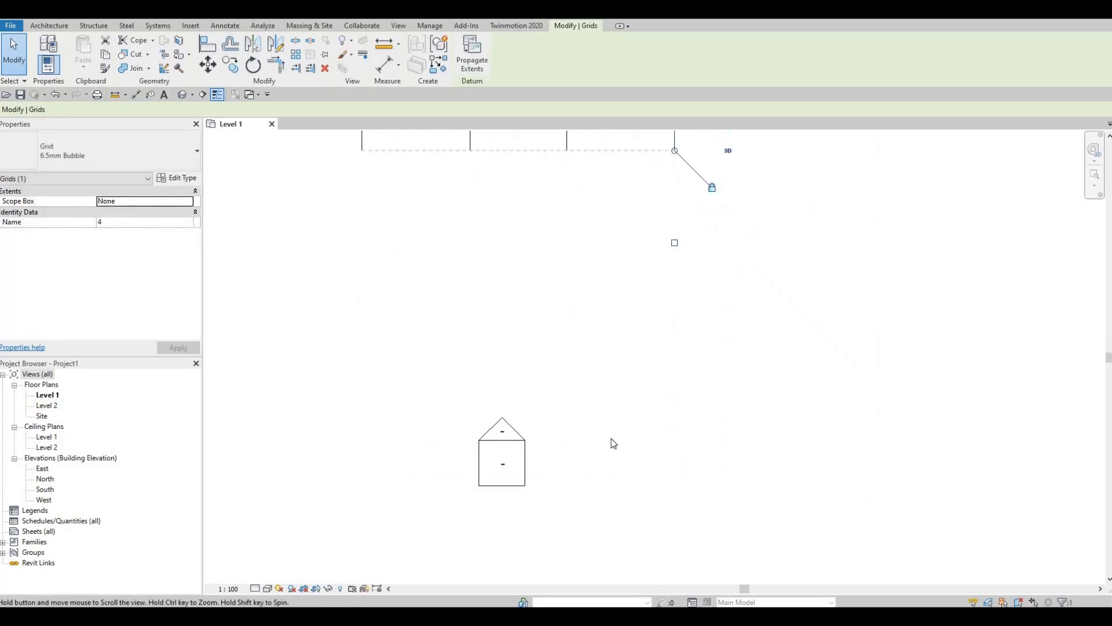
{"action": "scroll", "coordinate": [610, 440], "scroll_direction": "down", "scroll_amount": 4}
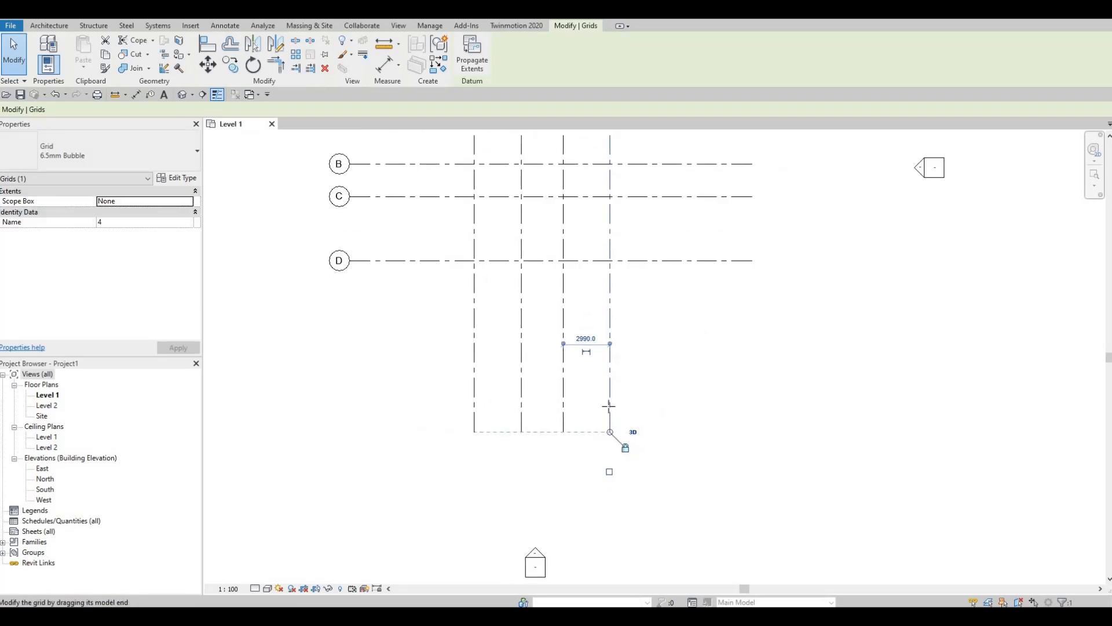
{"action": "left_click_drag", "start_coordinate": [609, 431], "coordinate": [610, 323]}
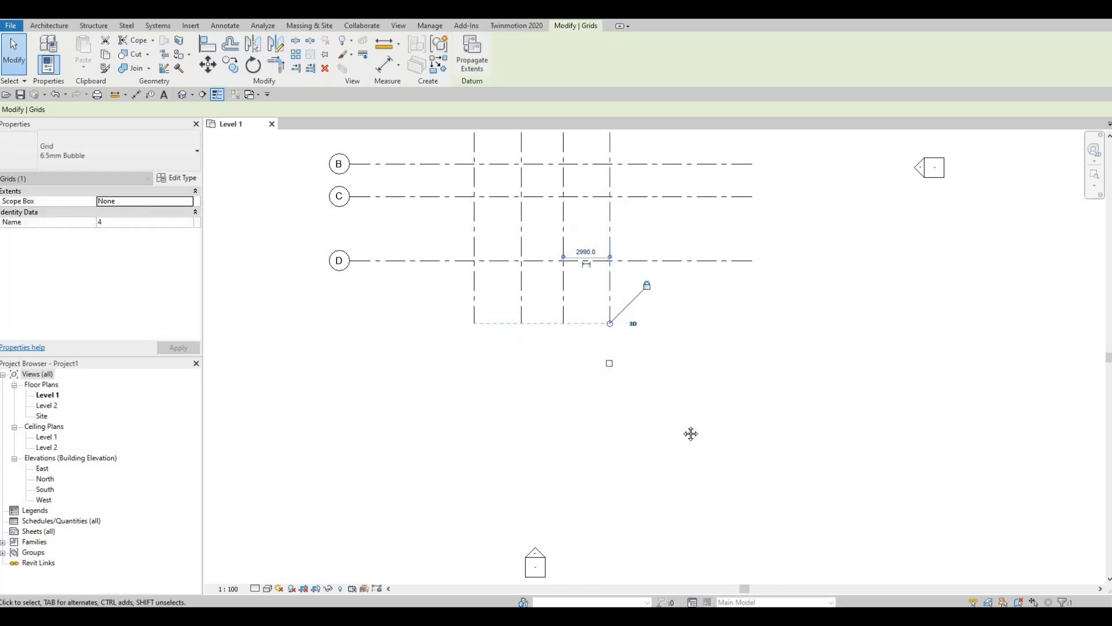
{"action": "scroll", "coordinate": [692, 406], "scroll_direction": "down", "scroll_amount": 3}
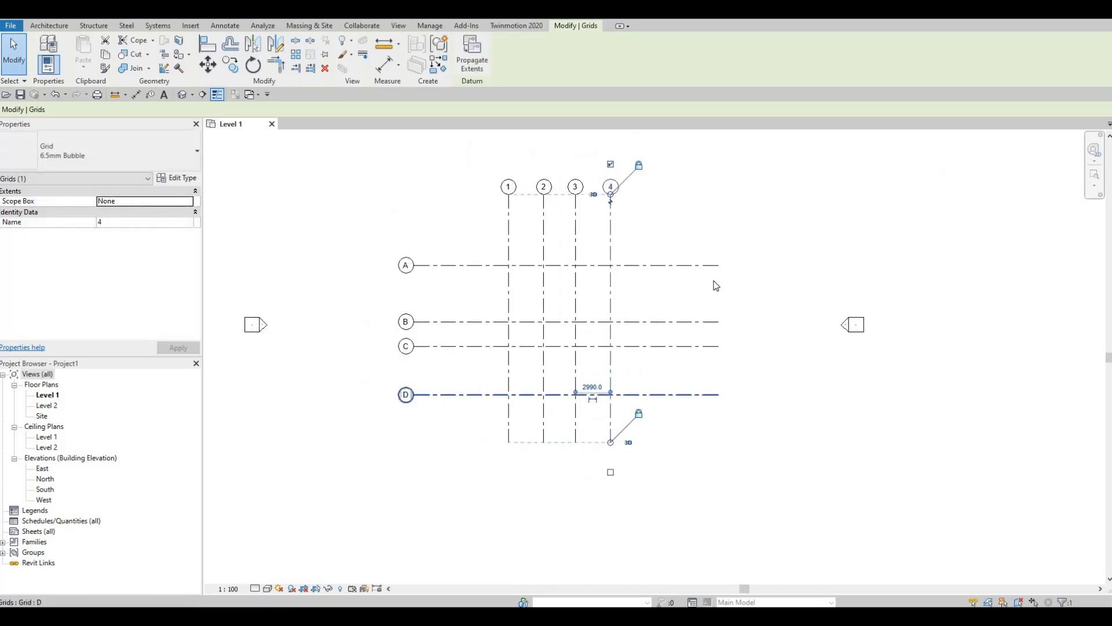
Pull the right ends of grids A–D back to just past grid 4
{"action": "left_click", "coordinate": [660, 395]}
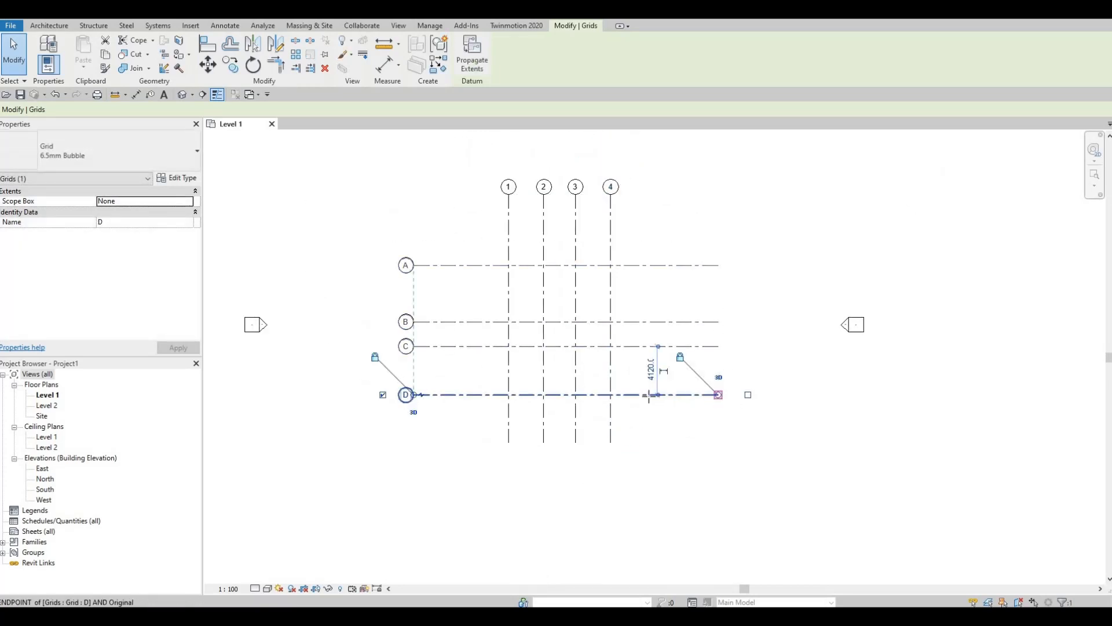
{"action": "left_click_drag", "start_coordinate": [649, 396], "coordinate": [649, 394]}
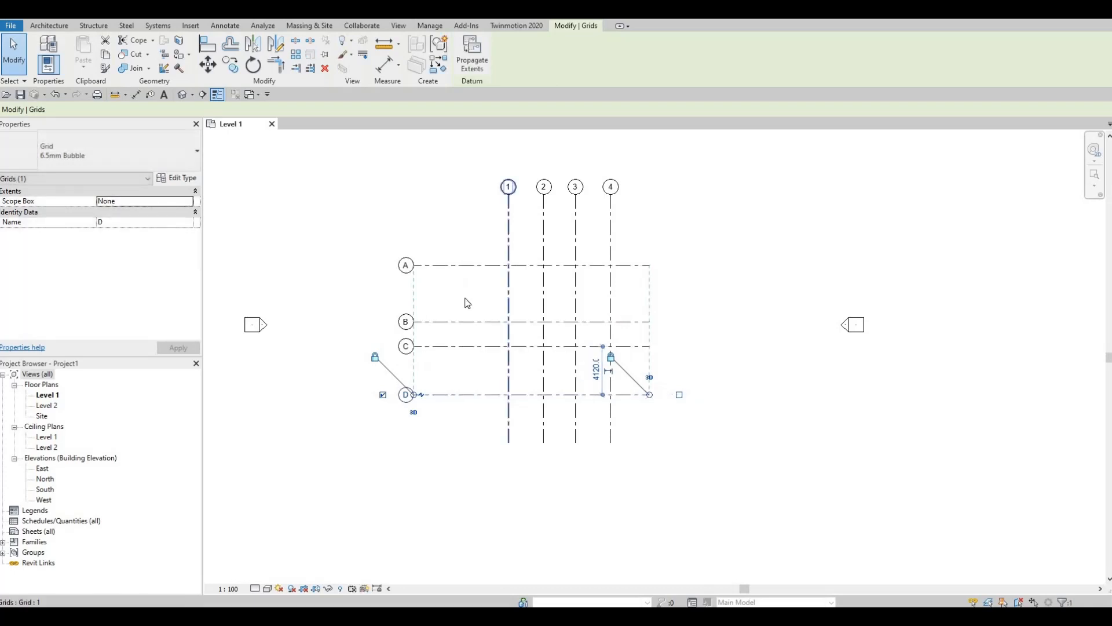
{"action": "middle_click_drag", "start_coordinate": [521, 247], "coordinate": [521, 336]}
{"action": "scroll", "coordinate": [472, 327], "scroll_direction": "up", "scroll_amount": 1}
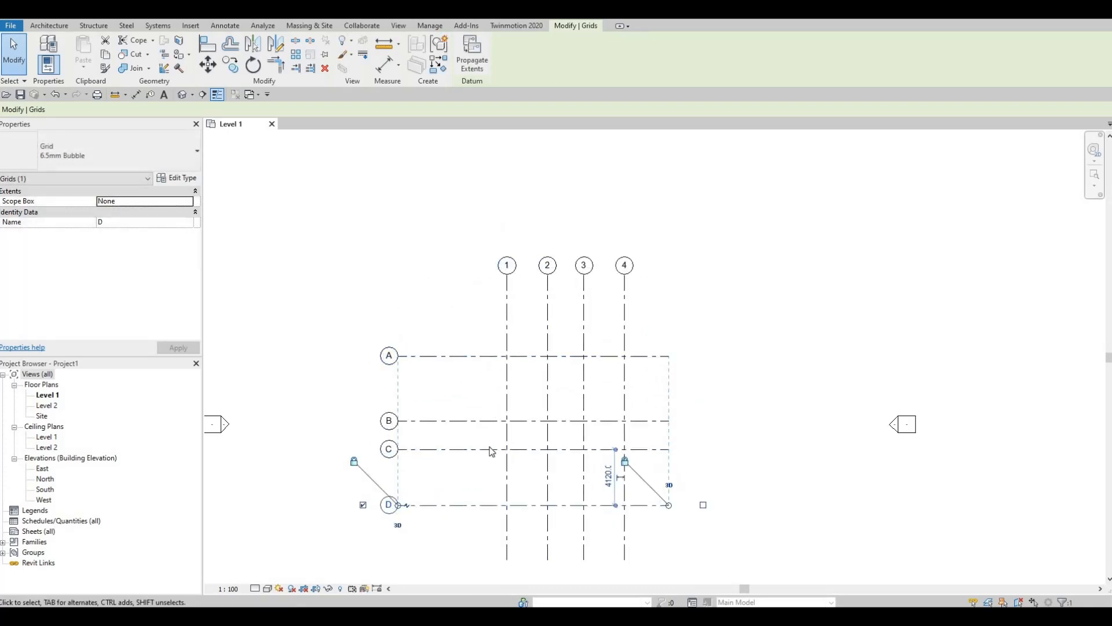
{"action": "middle_click_drag", "start_coordinate": [473, 510], "coordinate": [475, 498]}
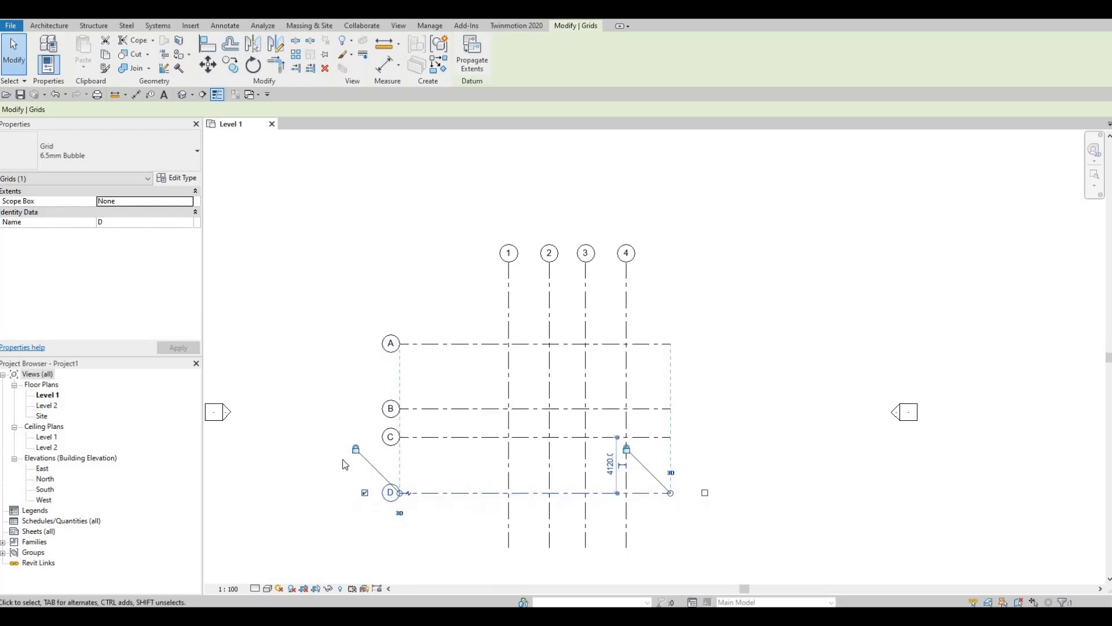
Dimension grids 1–4 with a 3000/2690/2990 string and an 8680 overall dimension above
{"action": "left_click", "coordinate": [134, 95]}
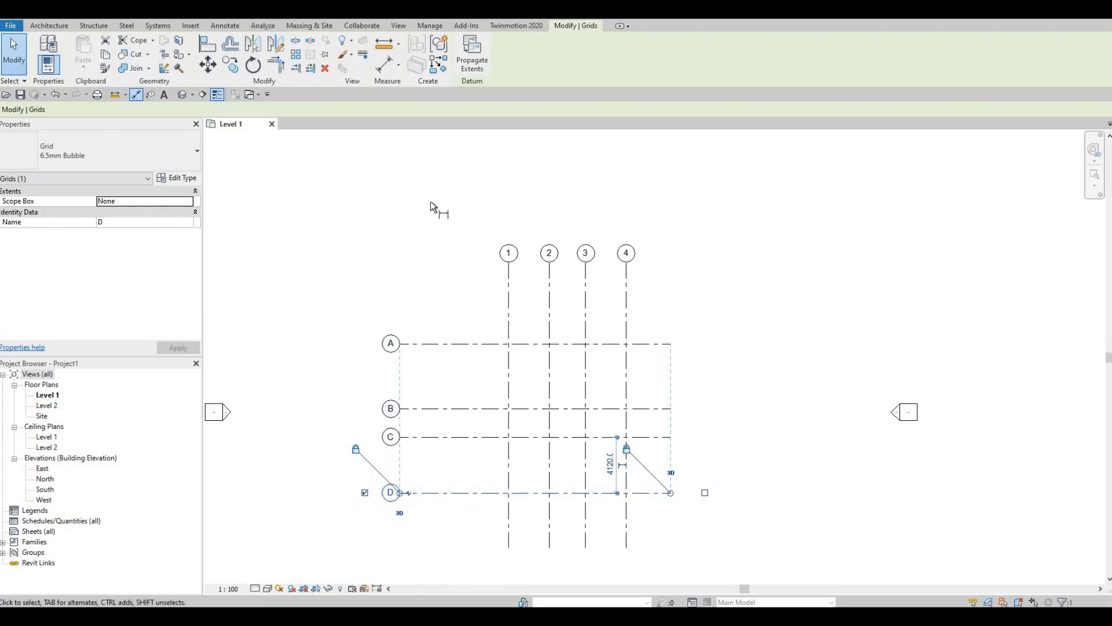
{"action": "left_click", "coordinate": [509, 317]}
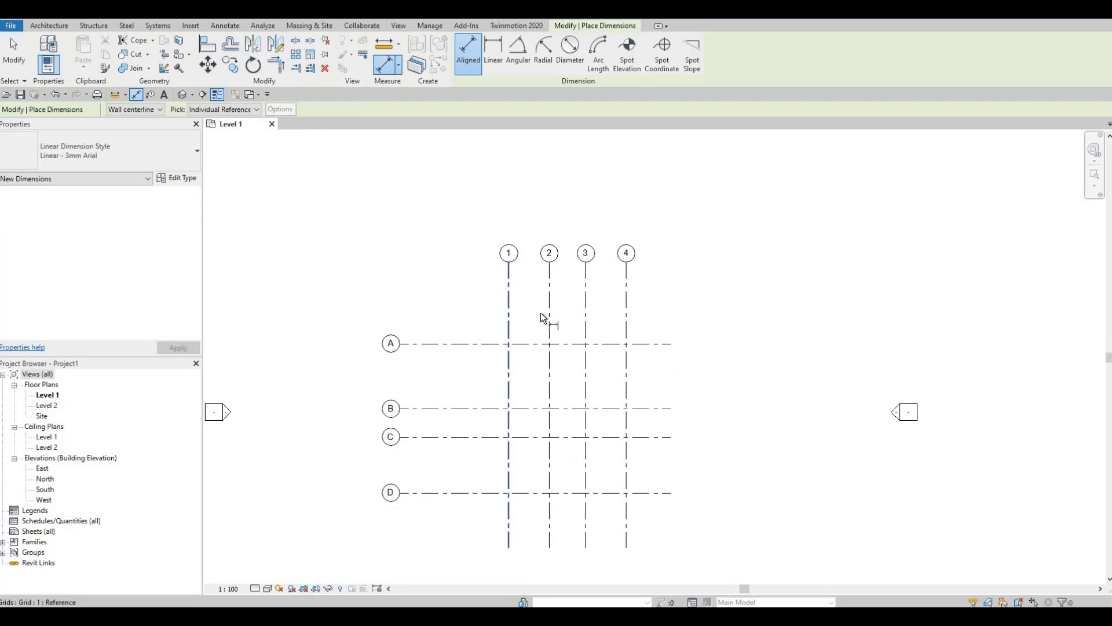
{"action": "left_click", "coordinate": [550, 318]}
{"action": "left_click", "coordinate": [586, 317]}
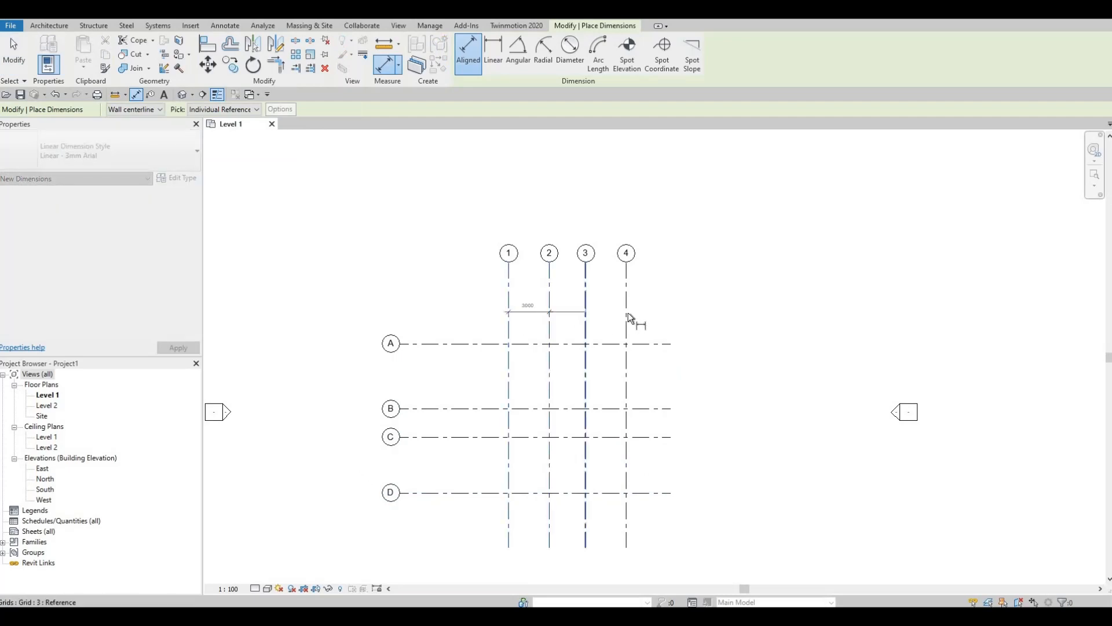
{"action": "left_click", "coordinate": [626, 318]}
{"action": "left_click", "coordinate": [687, 312]}
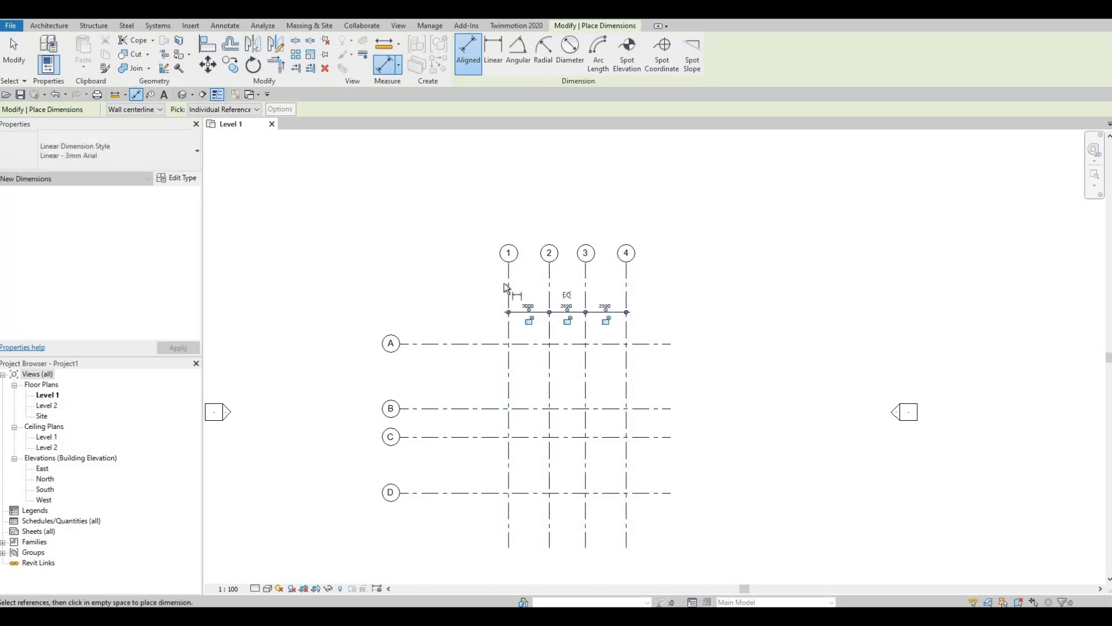
{"action": "left_click", "coordinate": [509, 282]}
{"action": "left_click", "coordinate": [626, 287]}
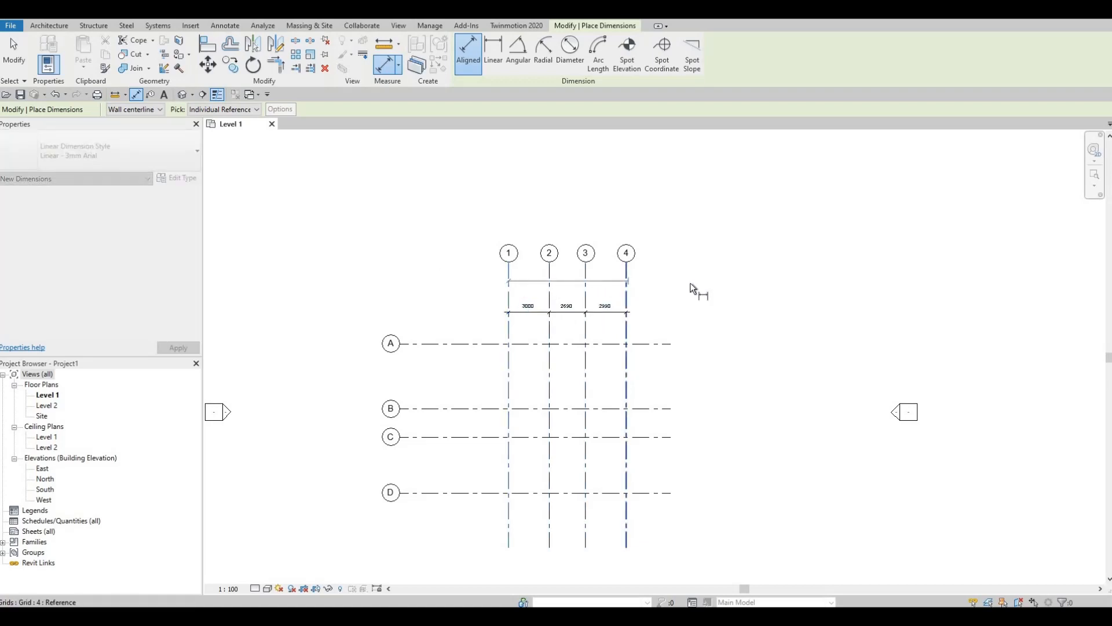
{"action": "left_click", "coordinate": [695, 290]}
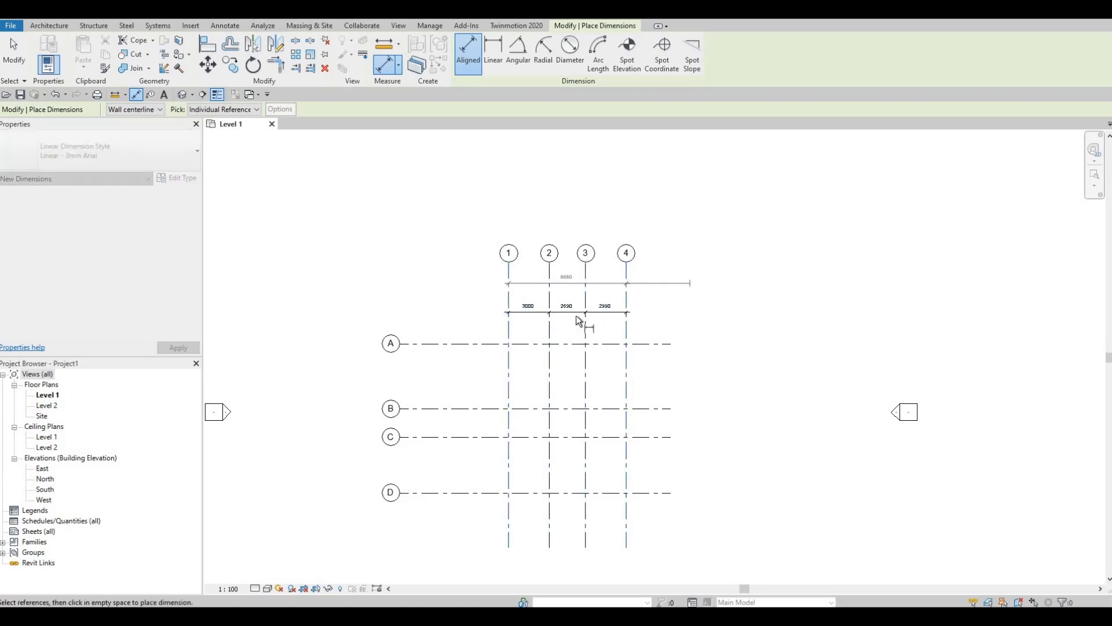
Dimension grids A–D with a 4800/2080/4120 string and an 11000 overall dimension at left
{"action": "left_click", "coordinate": [479, 345]}
{"action": "left_click", "coordinate": [479, 408]}
{"action": "left_click", "coordinate": [476, 436]}
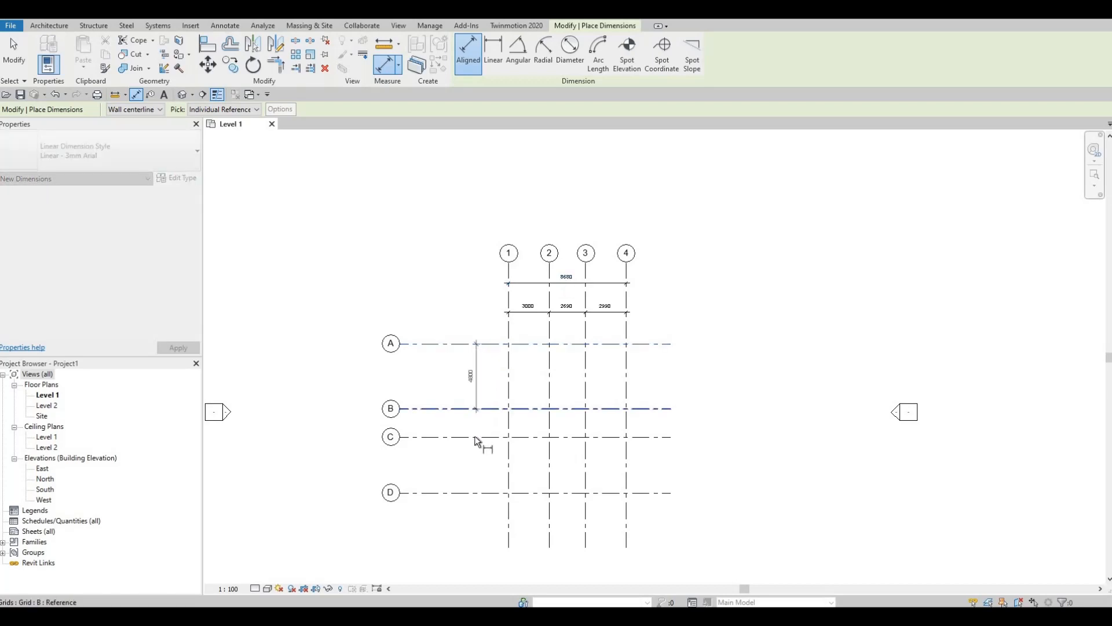
{"action": "left_click", "coordinate": [481, 493]}
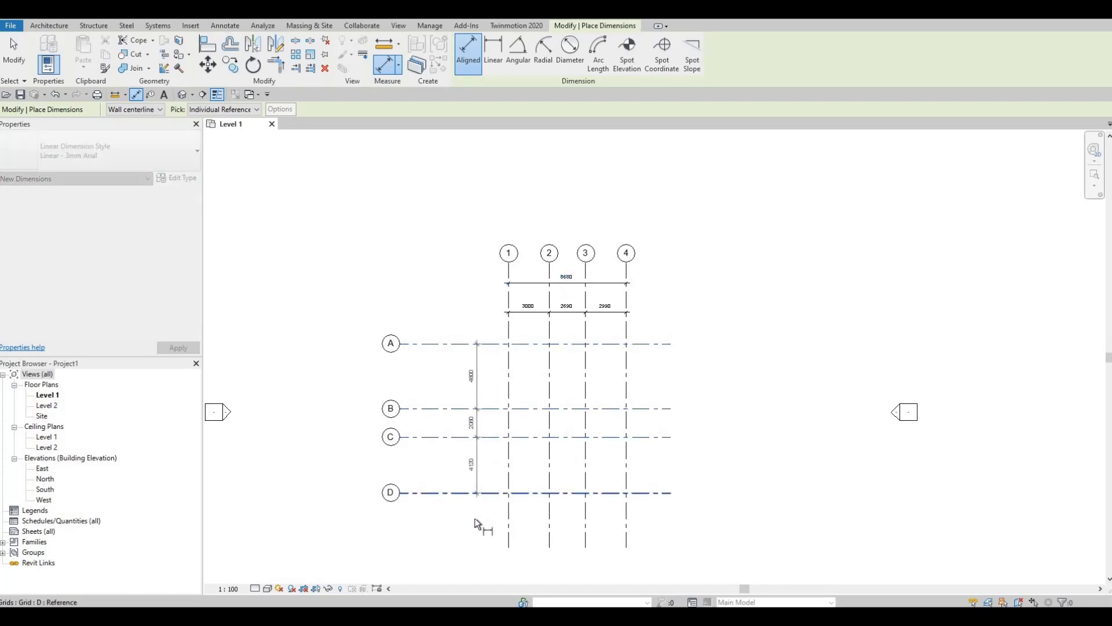
{"action": "left_click", "coordinate": [475, 523]}
{"action": "left_click", "coordinate": [440, 344]}
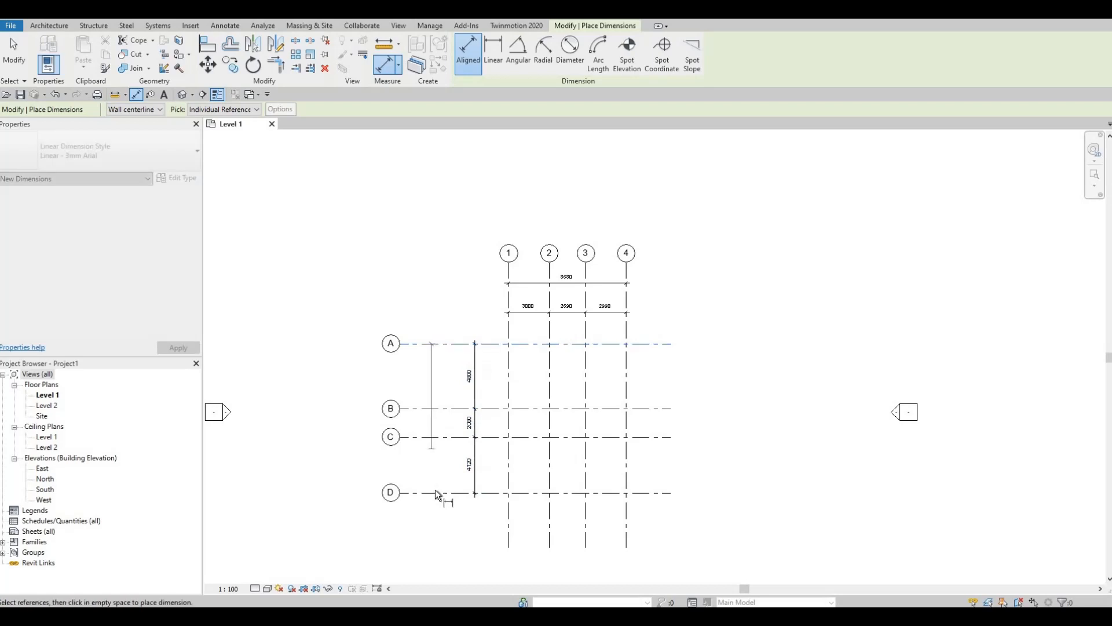
{"action": "left_click", "coordinate": [436, 492]}
{"action": "left_click", "coordinate": [436, 517]}
{"action": "middle_click_drag", "start_coordinate": [473, 518], "coordinate": [469, 468]}
{"action": "key", "text": "Escape"}
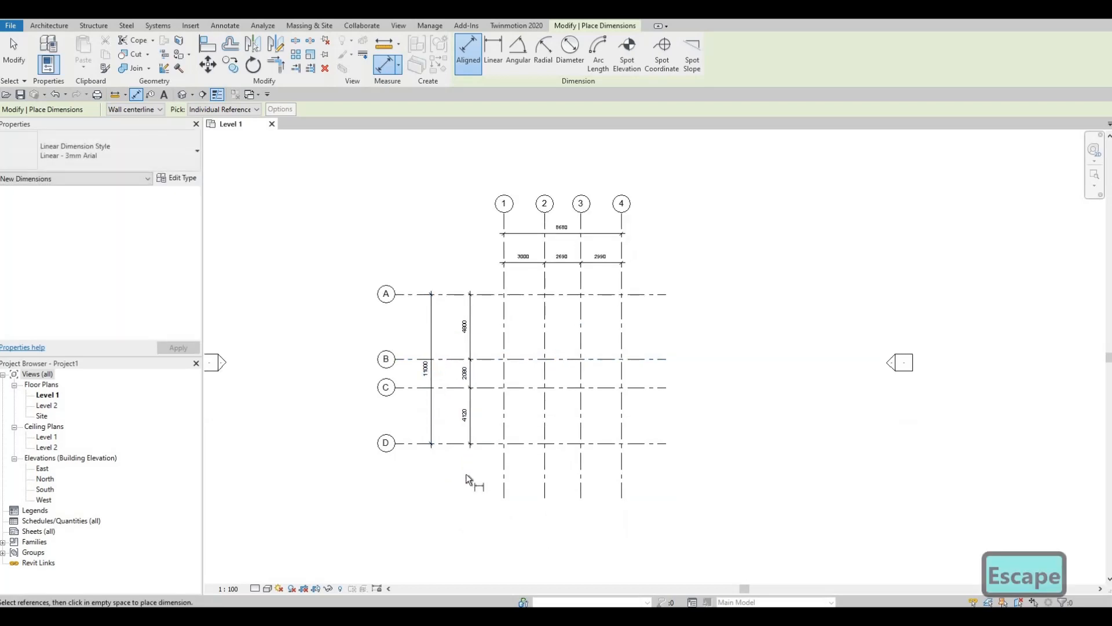
{"action": "key", "text": "Escape"}
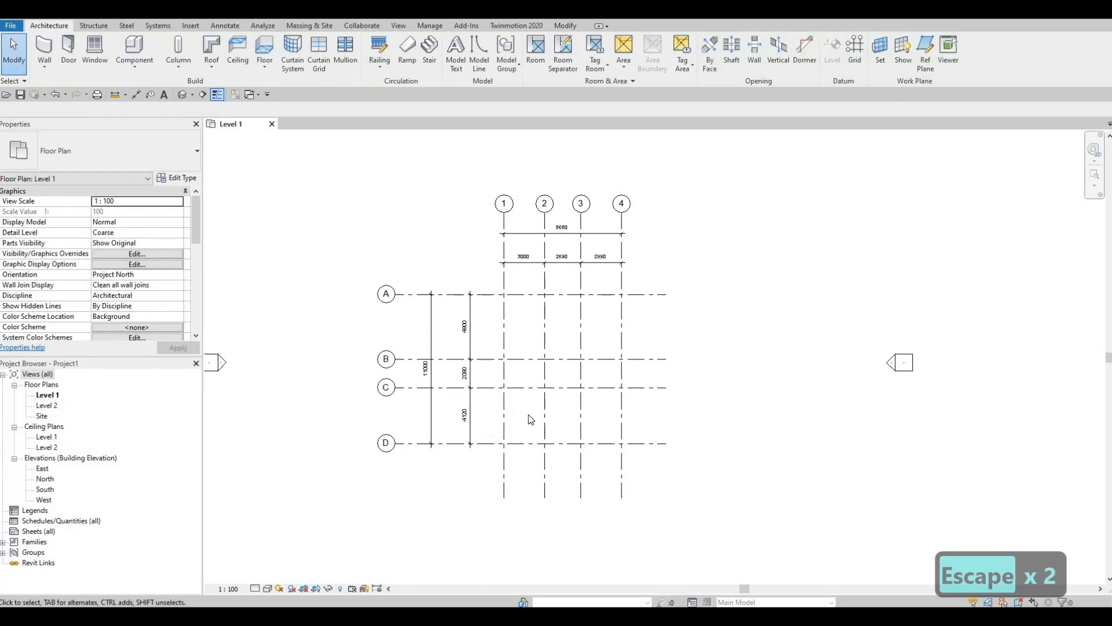
{"action": "middle_click_drag", "start_coordinate": [525, 443], "coordinate": [531, 417]}
{"action": "scroll", "coordinate": [531, 417], "scroll_direction": "down", "scroll_amount": 4}
{"action": "scroll", "coordinate": [584, 325], "scroll_direction": "up", "scroll_amount": 3}
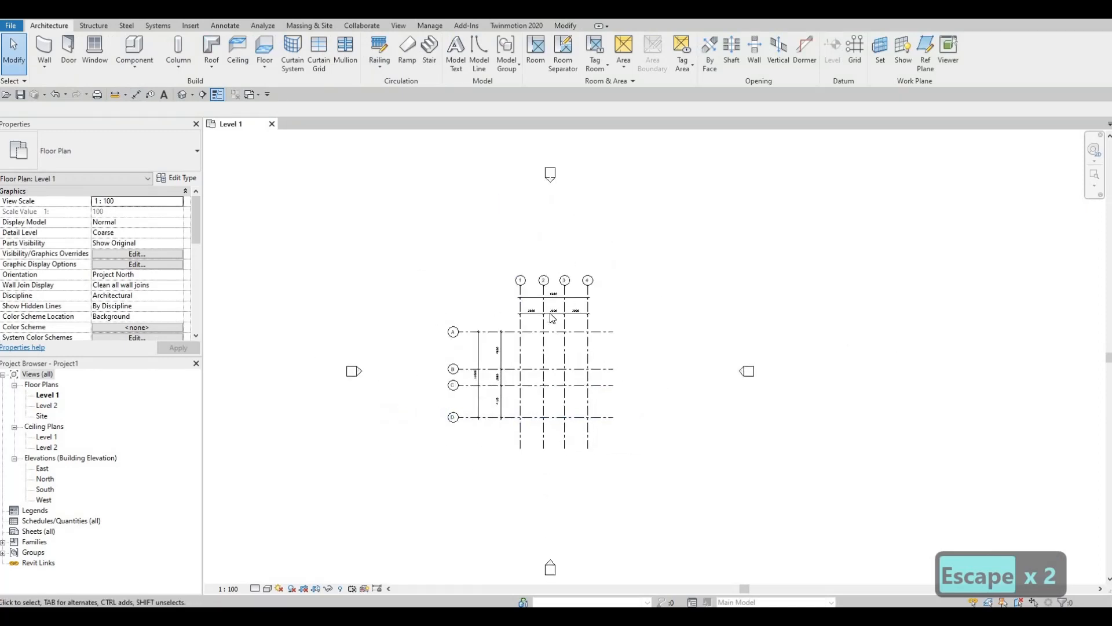
{"action": "scroll", "coordinate": [584, 325], "scroll_direction": "up", "scroll_amount": 2}
{"action": "scroll", "coordinate": [517, 323], "scroll_direction": "up", "scroll_amount": 1}
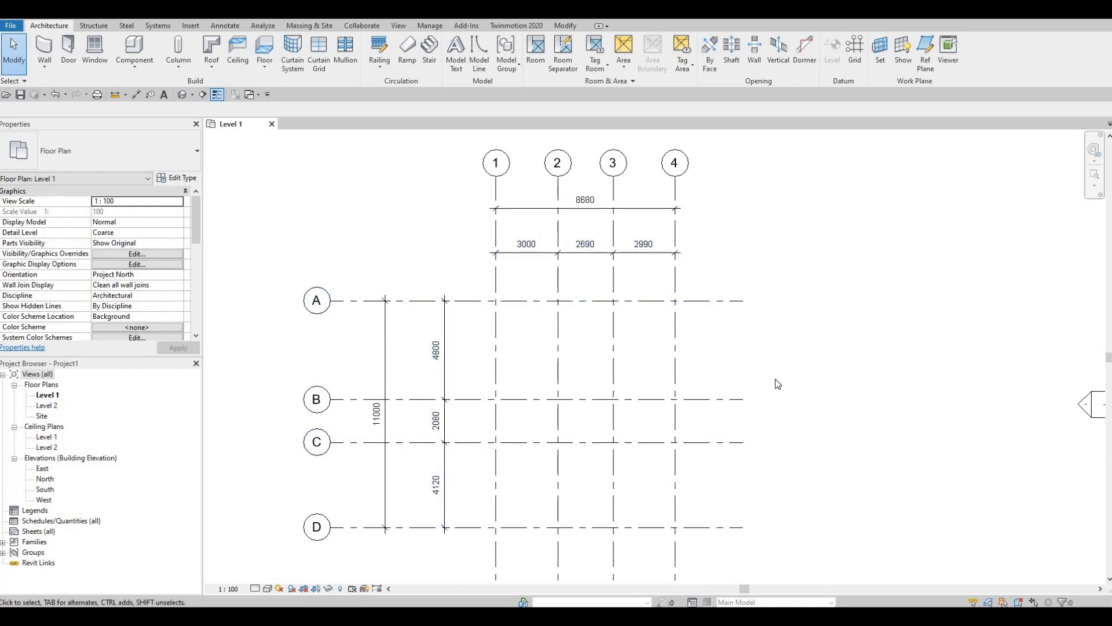
{"action": "key", "text": "F1"}
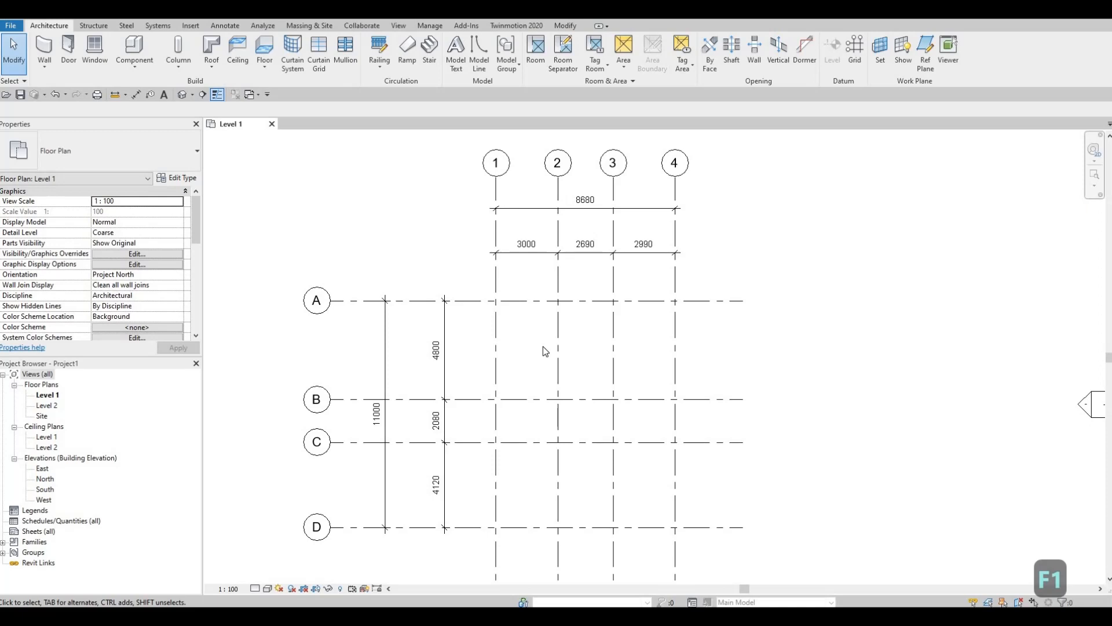
{"action": "scroll", "coordinate": [543, 346], "scroll_direction": "down", "scroll_amount": 2}
{"action": "middle_click_drag", "start_coordinate": [558, 376], "coordinate": [578, 323]}
{"action": "scroll", "coordinate": [563, 354], "scroll_direction": "down", "scroll_amount": 2}
{"action": "scroll", "coordinate": [554, 358], "scroll_direction": "up", "scroll_amount": 2}
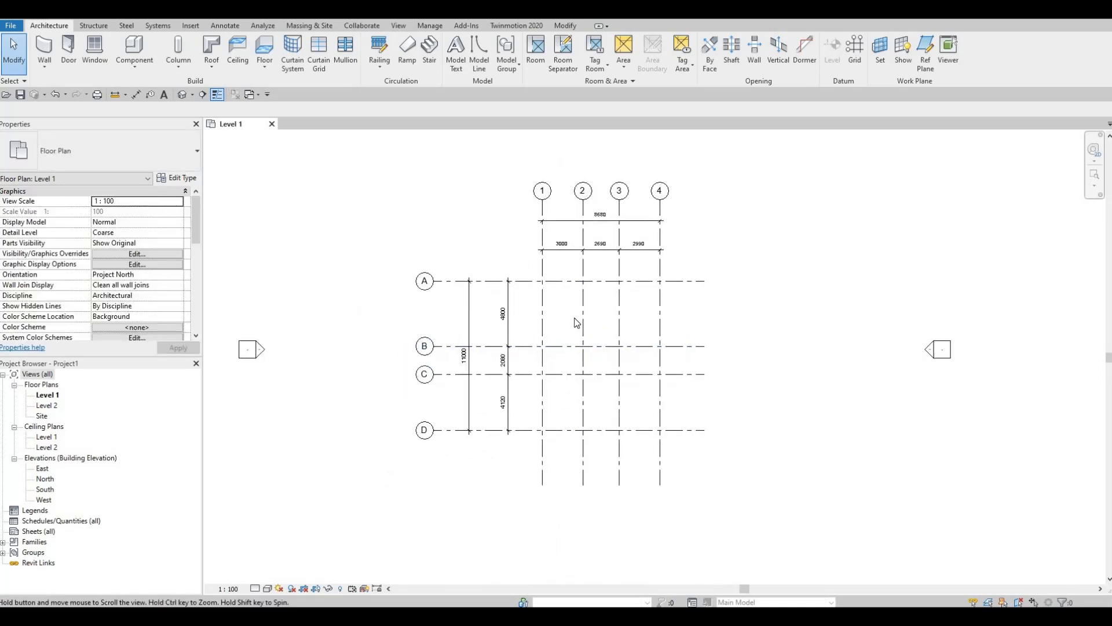
{"action": "scroll", "coordinate": [536, 352], "scroll_direction": "up", "scroll_amount": 1}
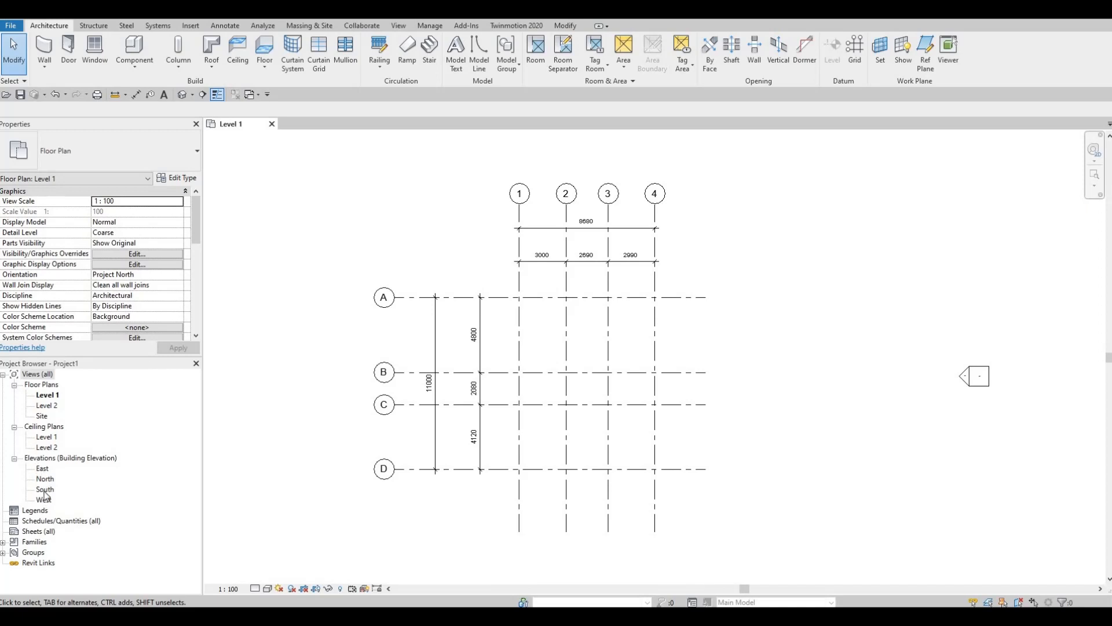
In the South elevation, change Level 2's elevation from 4000 to 3000
{"action": "double_click", "coordinate": [44, 490]}
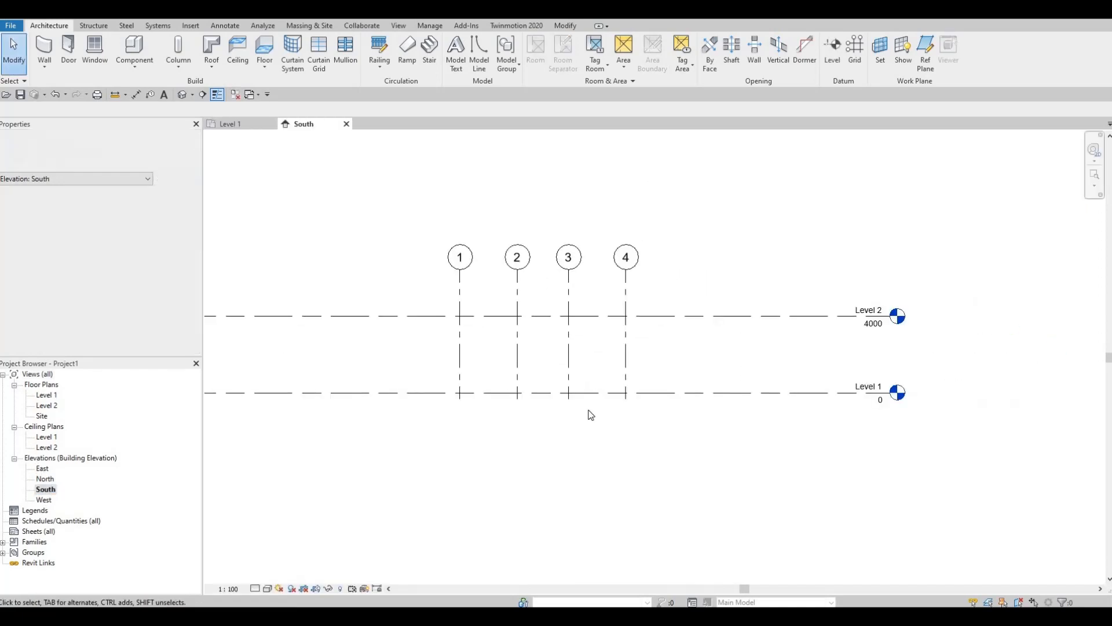
{"action": "scroll", "coordinate": [471, 396], "scroll_direction": "down", "scroll_amount": 1}
{"action": "middle_click_drag", "start_coordinate": [471, 395], "coordinate": [641, 435]}
{"action": "scroll", "coordinate": [640, 436], "scroll_direction": "down", "scroll_amount": 1}
{"action": "middle_click_drag", "start_coordinate": [939, 435], "coordinate": [899, 427]}
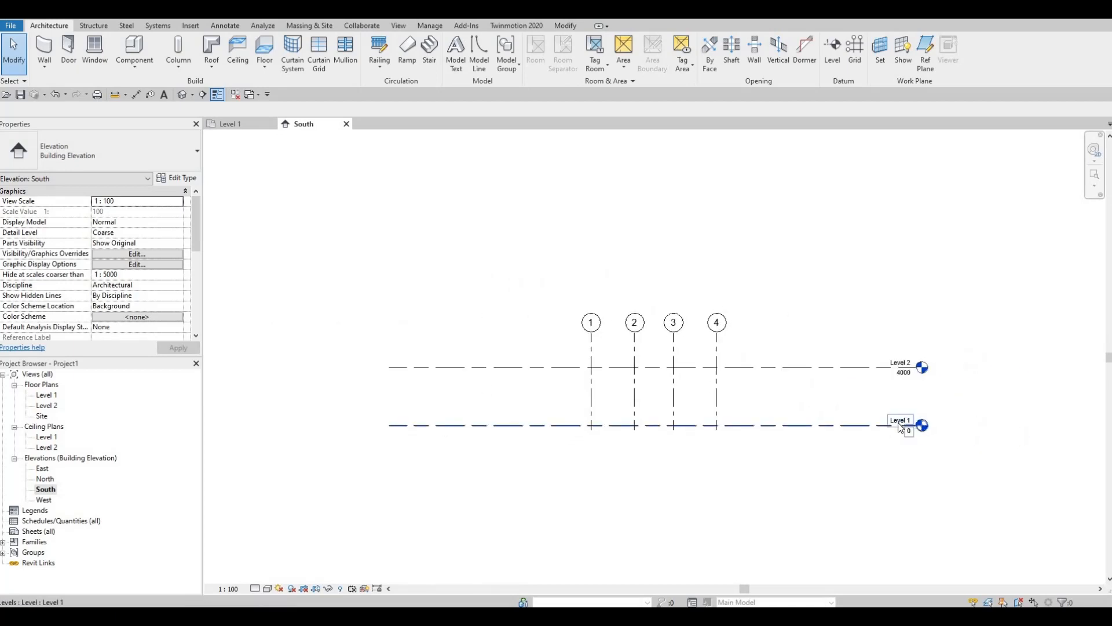
{"action": "scroll", "coordinate": [899, 427], "scroll_direction": "up", "scroll_amount": 1}
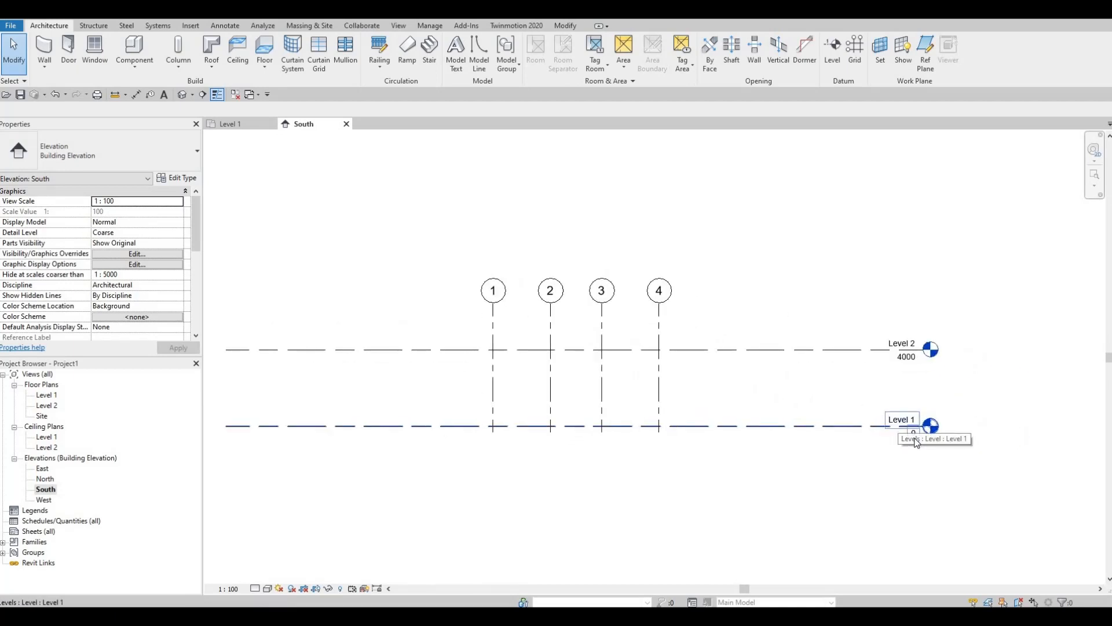
{"action": "left_click", "coordinate": [903, 359]}
{"action": "left_click", "coordinate": [903, 358]}
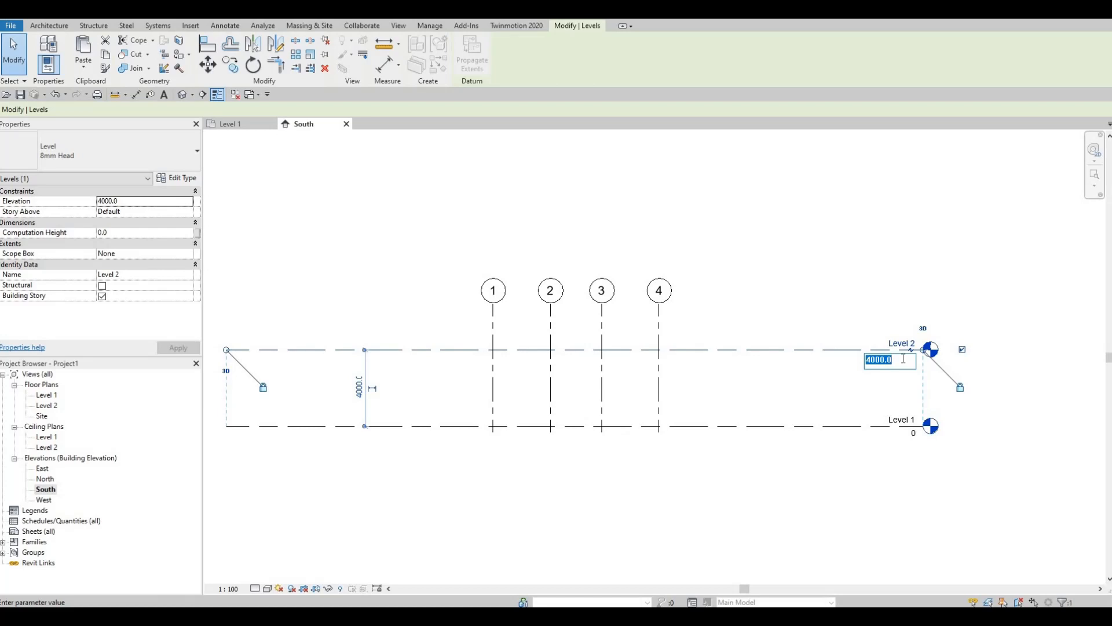
{"action": "type", "text": "3"}
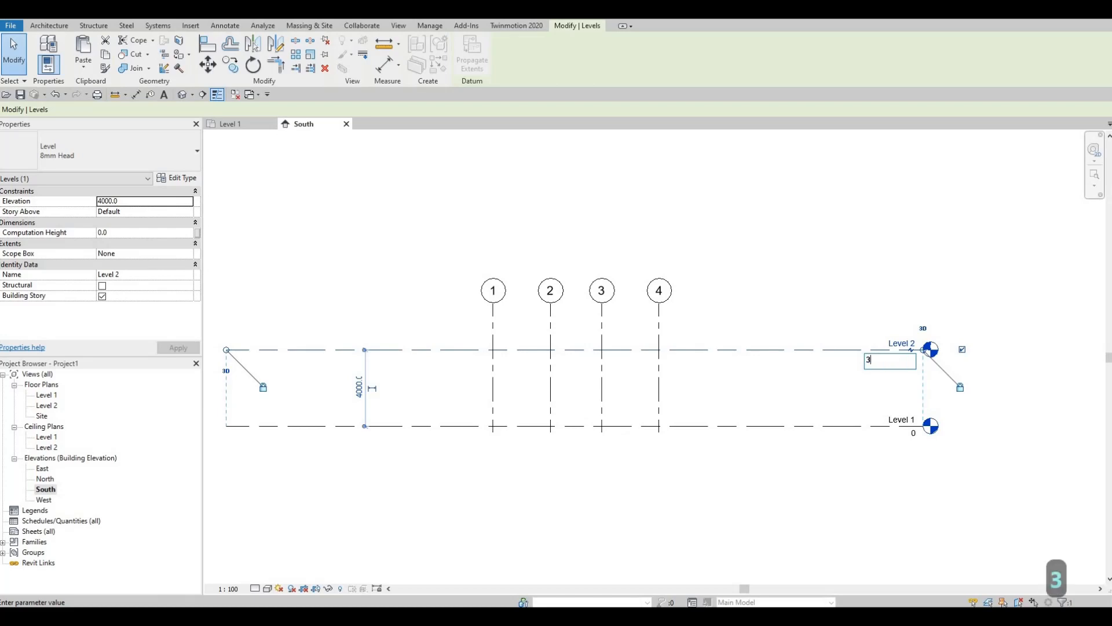
{"action": "type", "text": "000"}
{"action": "key", "text": "Return"}
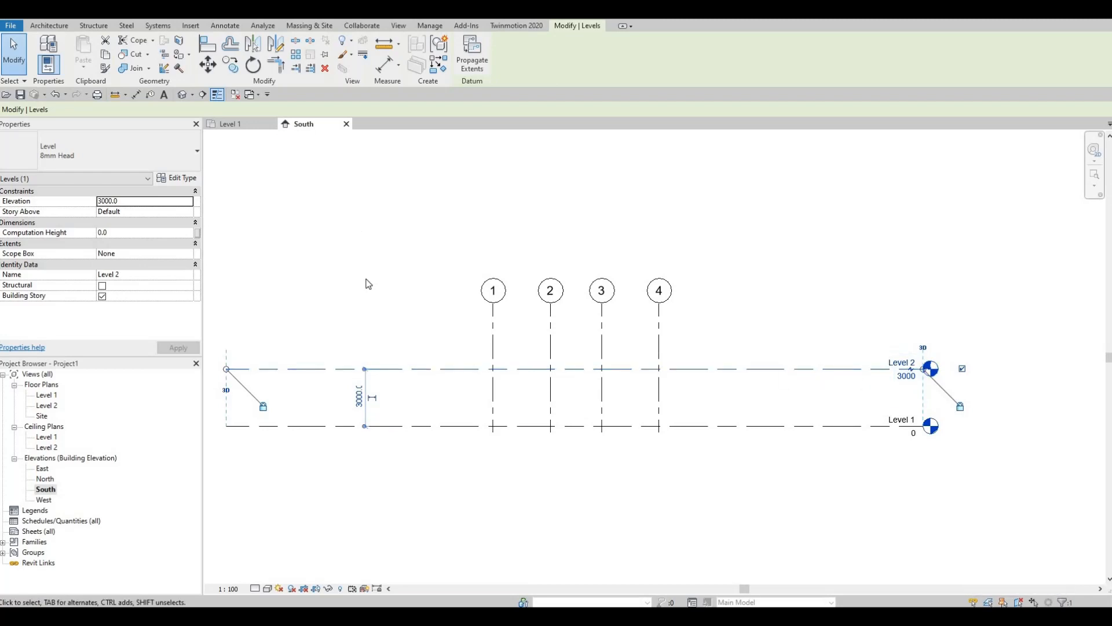
Copy Level 2 up by 3000 then 1000 to create Level 3 at 6000 and Level 4 at 7000
{"action": "key", "text": "c"}
{"action": "key", "text": "o"}
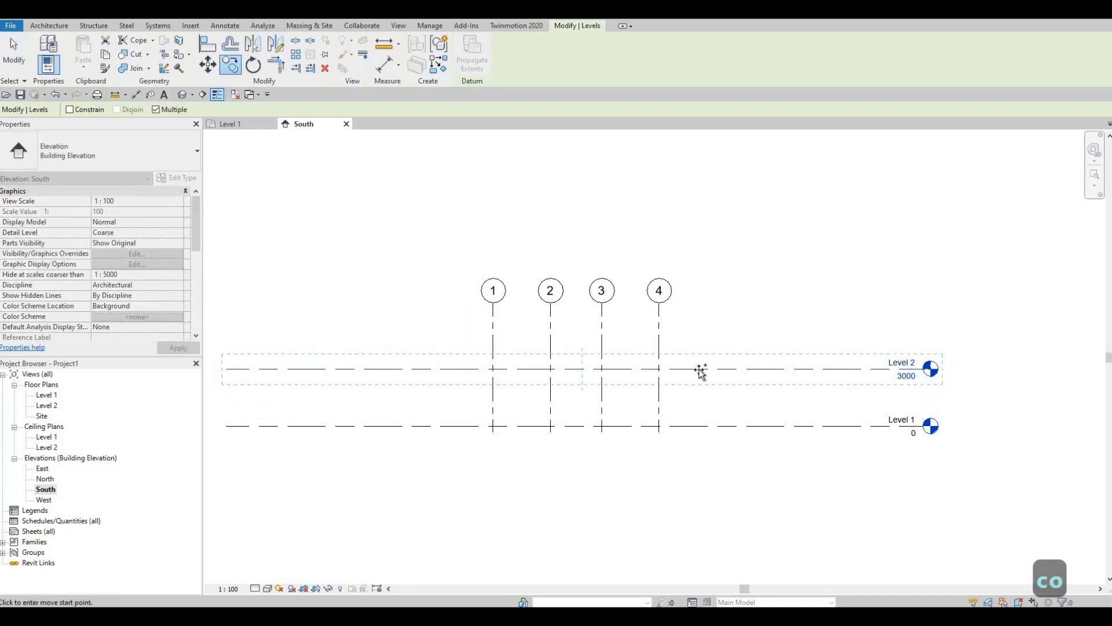
{"action": "left_click", "coordinate": [700, 369]}
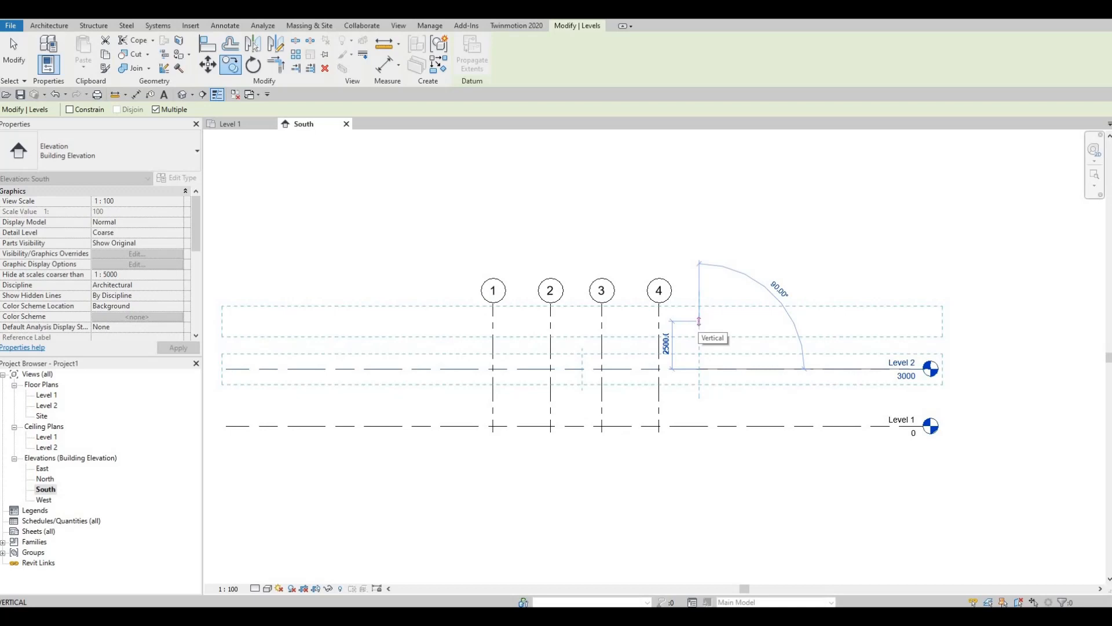
{"action": "type", "text": "3000"}
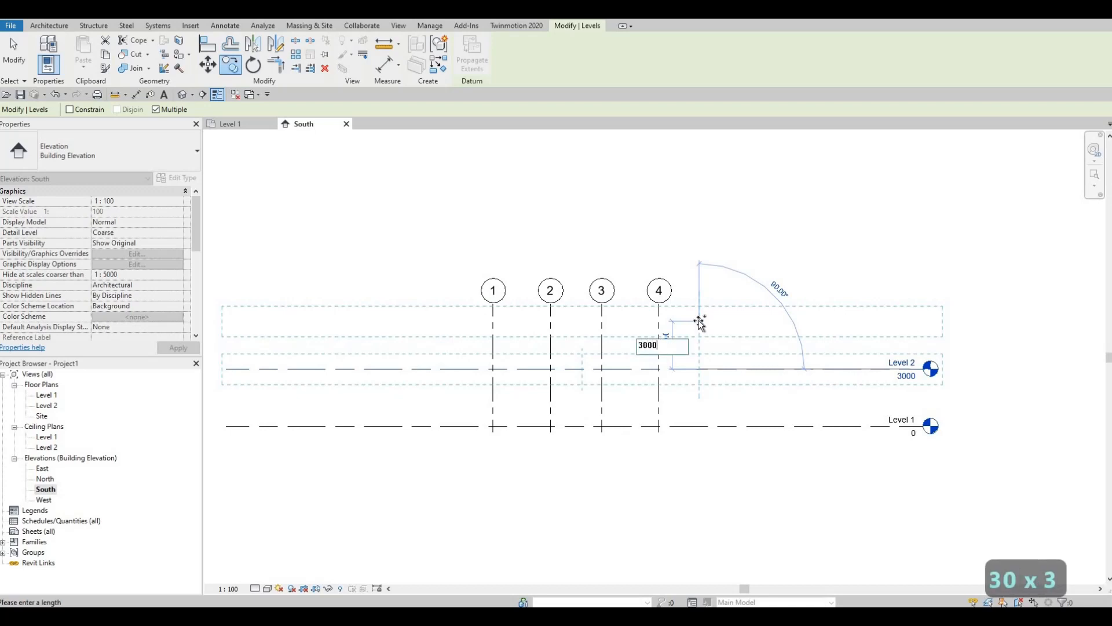
{"action": "key", "text": "Return"}
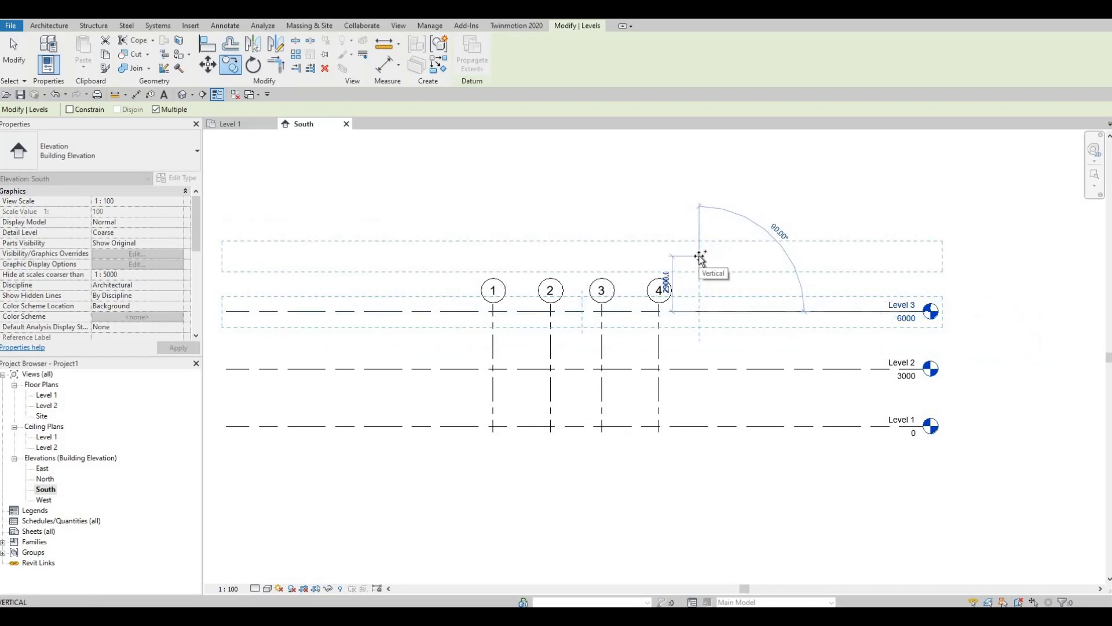
{"action": "type", "text": "1000"}
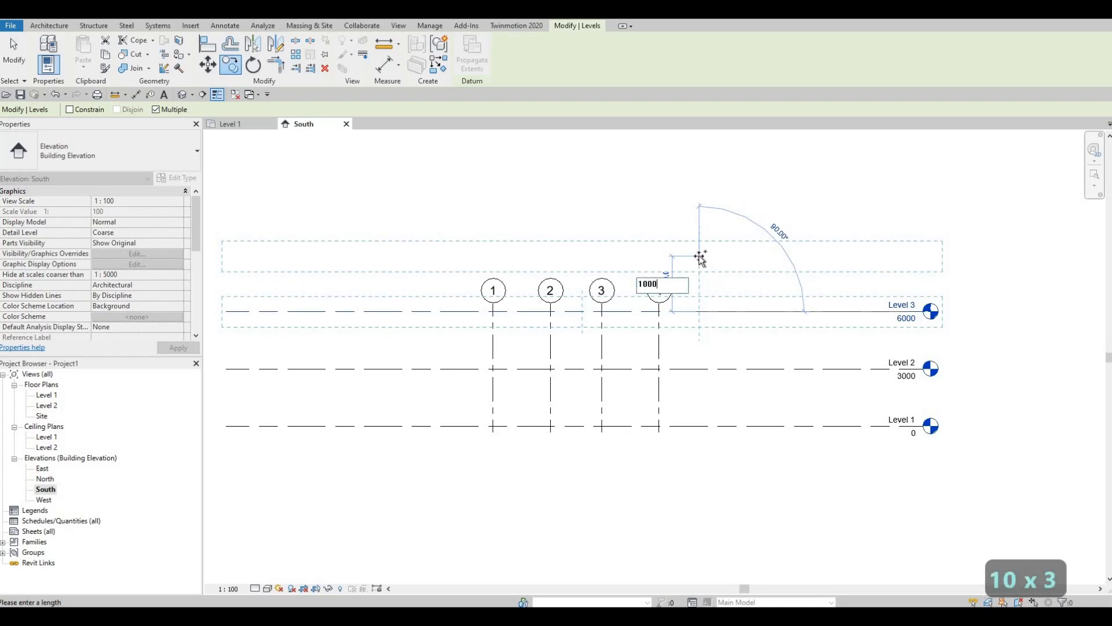
{"action": "key", "text": "Return"}
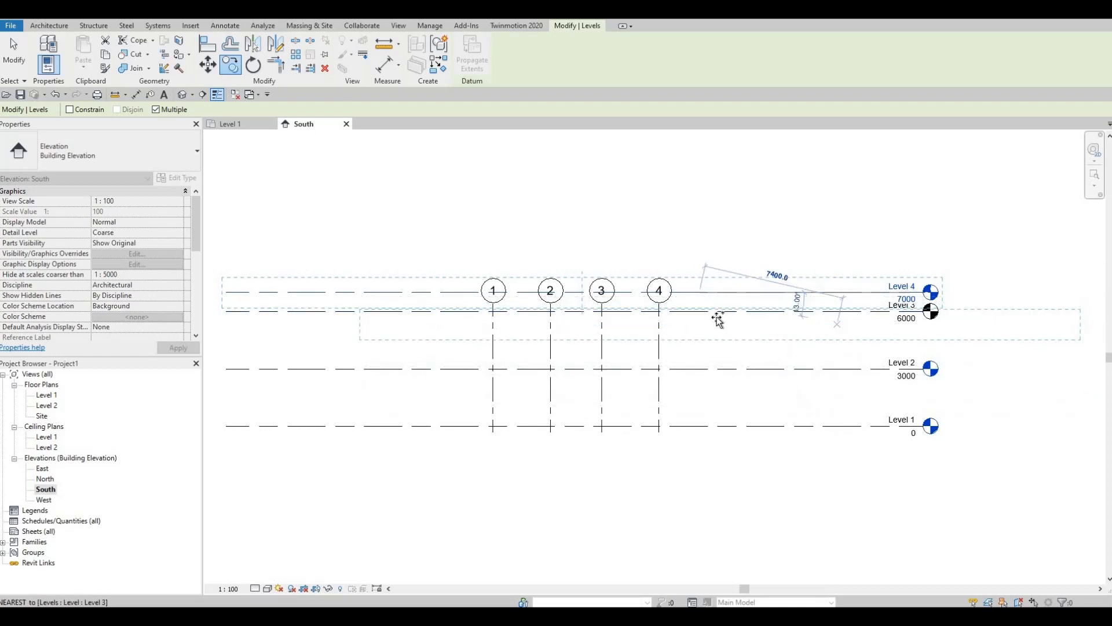
{"action": "key", "text": "Escape"}
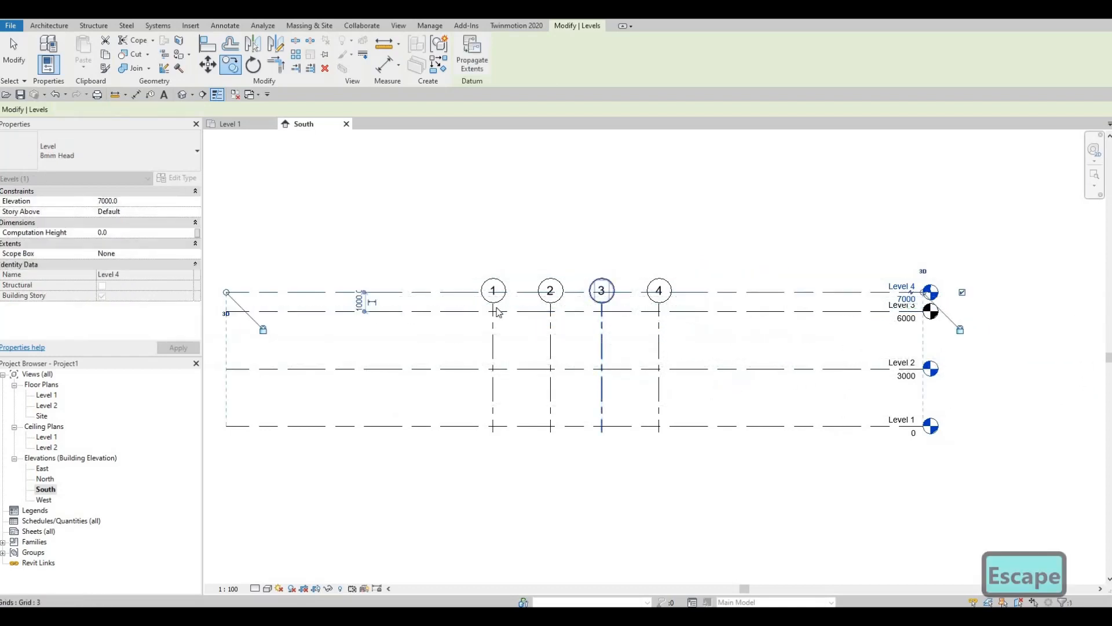
{"action": "key", "text": "Escape"}
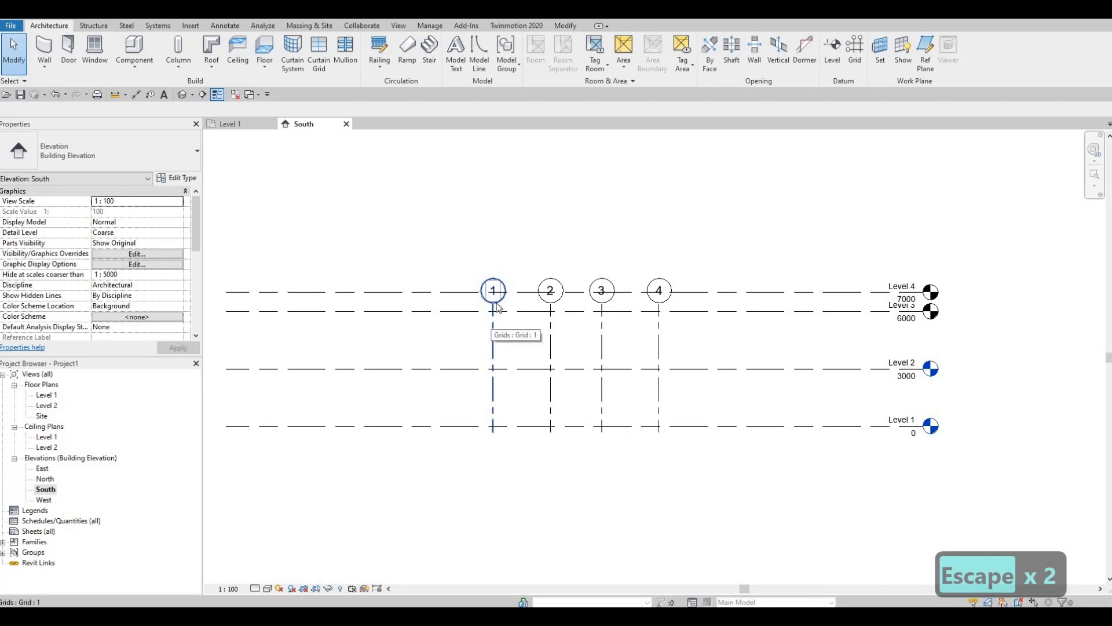
Stretch the grid heads above Level 4, then return to the Level 1 floor plan
{"action": "left_click", "coordinate": [494, 312]}
{"action": "left_click_drag", "start_coordinate": [493, 303], "coordinate": [771, 248]}
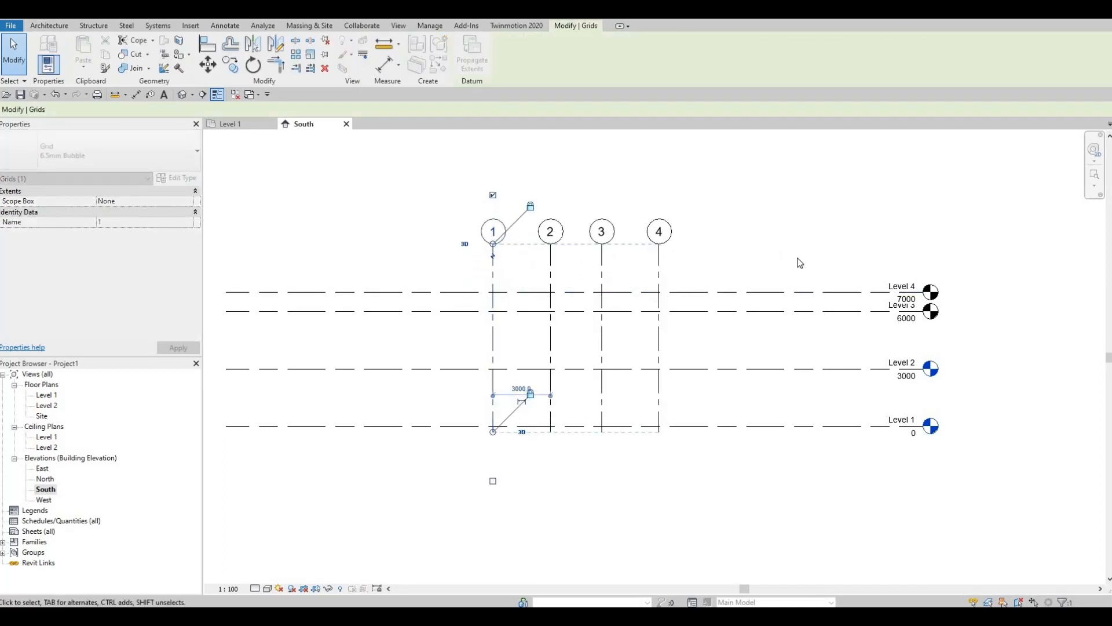
{"action": "scroll", "coordinate": [608, 373], "scroll_direction": "down", "scroll_amount": 2}
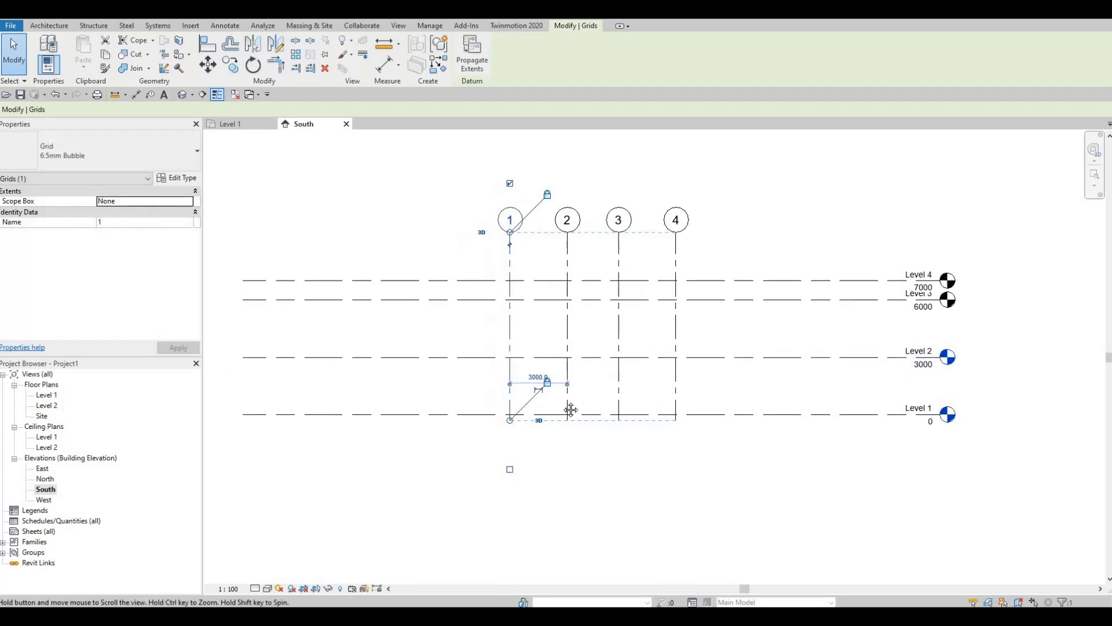
{"action": "scroll", "coordinate": [614, 352], "scroll_direction": "up", "scroll_amount": 1}
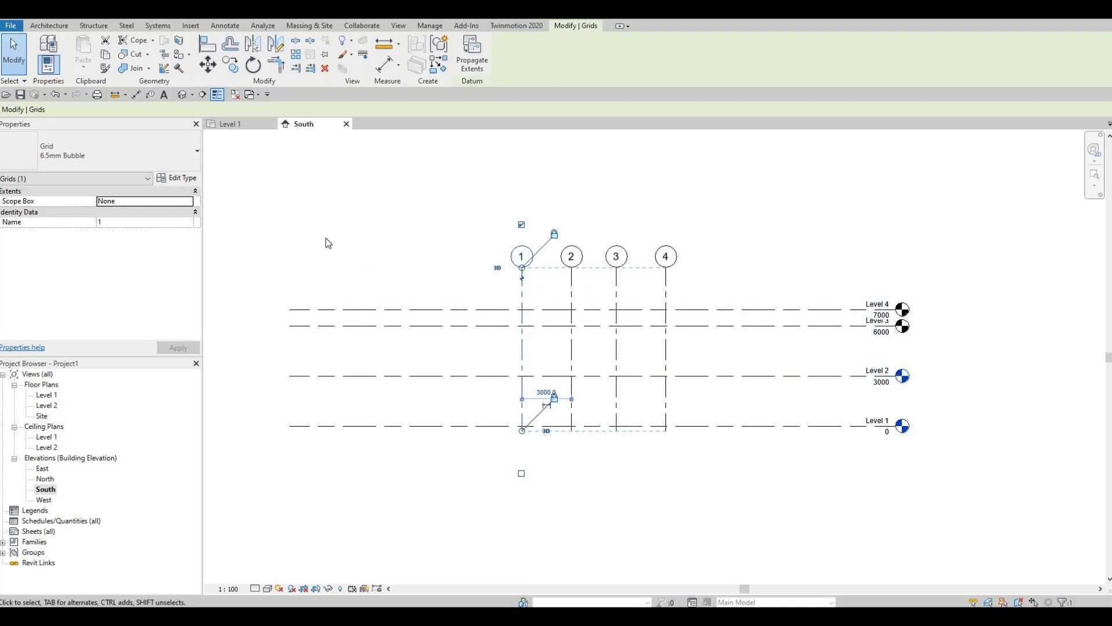
{"action": "left_click", "coordinate": [231, 124]}
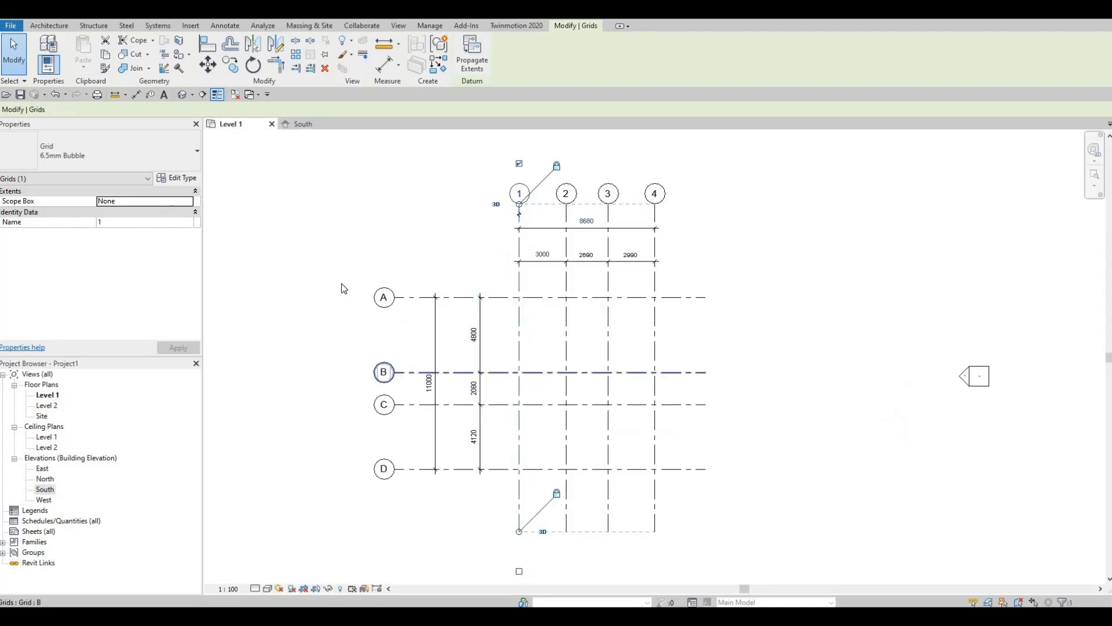
{"action": "key", "text": "Escape"}
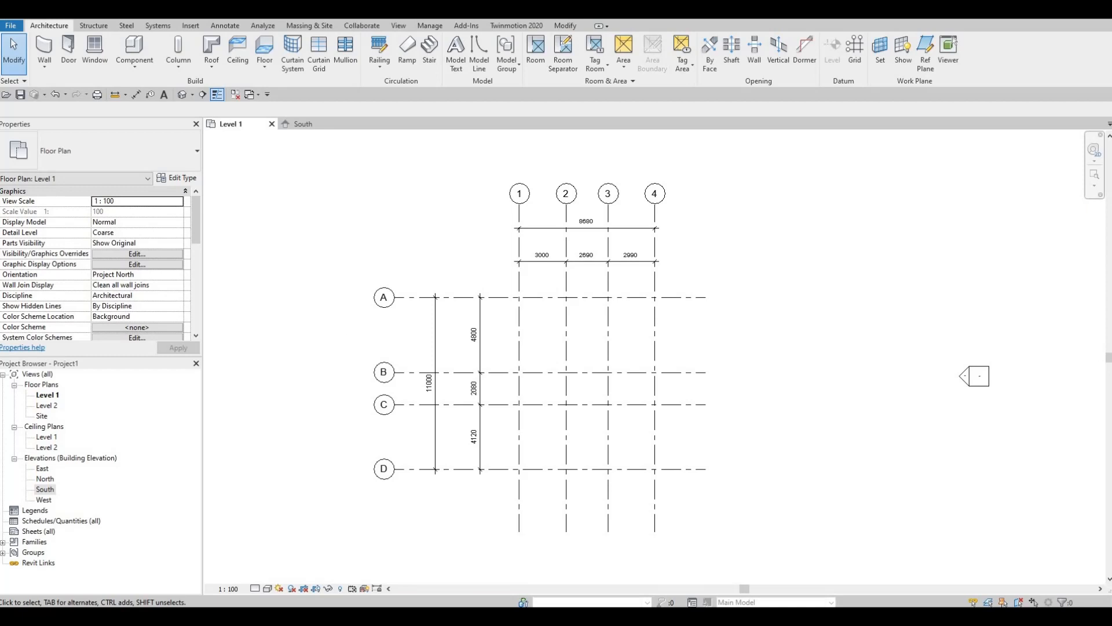
Start the Wall tool with the Exterior - Brick on Mtl. Stud wall type
{"action": "left_click", "coordinate": [44, 49]}
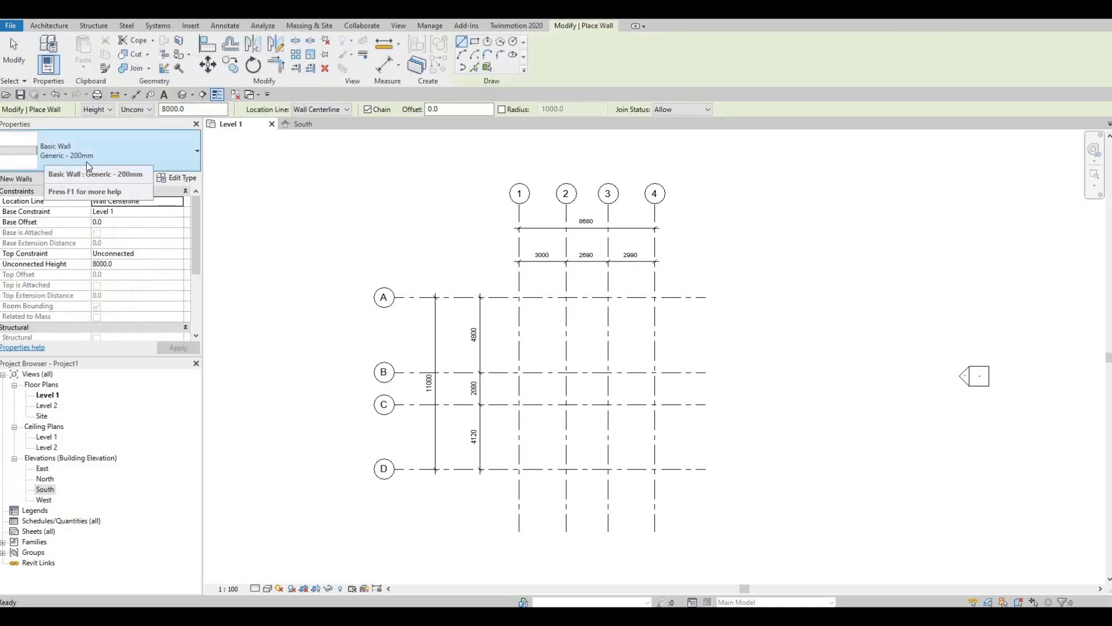
{"action": "left_click", "coordinate": [179, 156]}
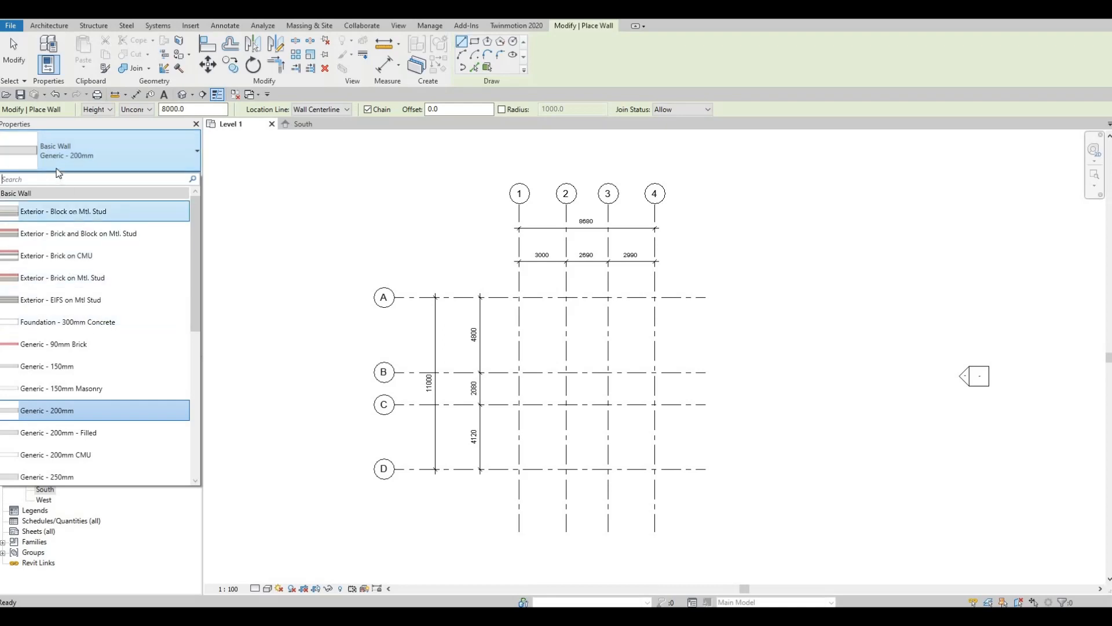
{"action": "scroll", "coordinate": [86, 330], "scroll_direction": "down", "scroll_amount": 1}
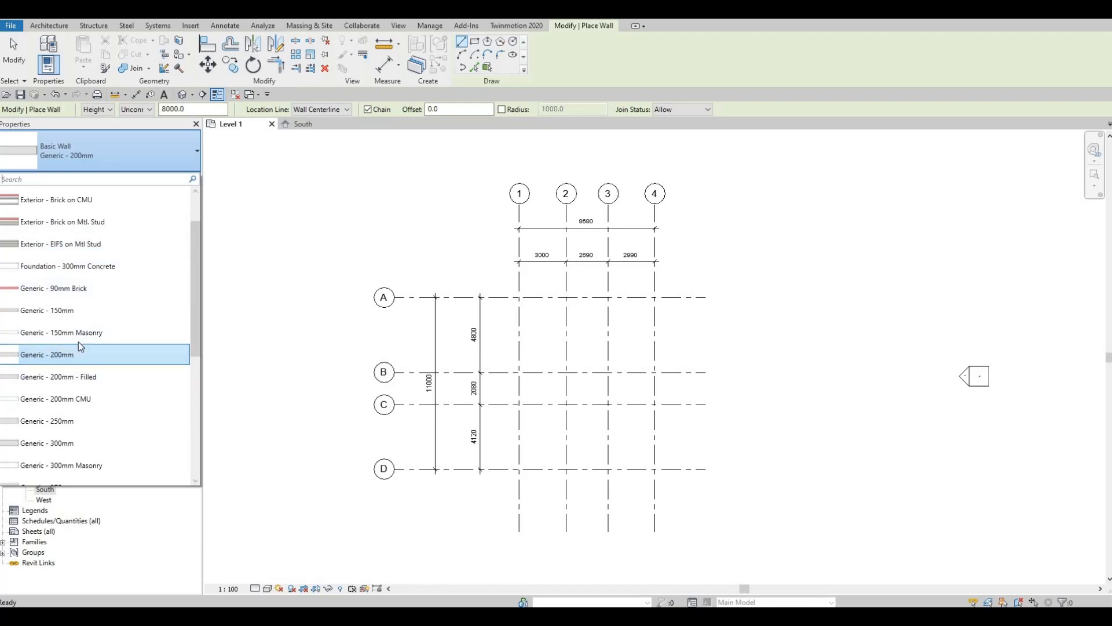
{"action": "scroll", "coordinate": [73, 339], "scroll_direction": "up", "scroll_amount": 1}
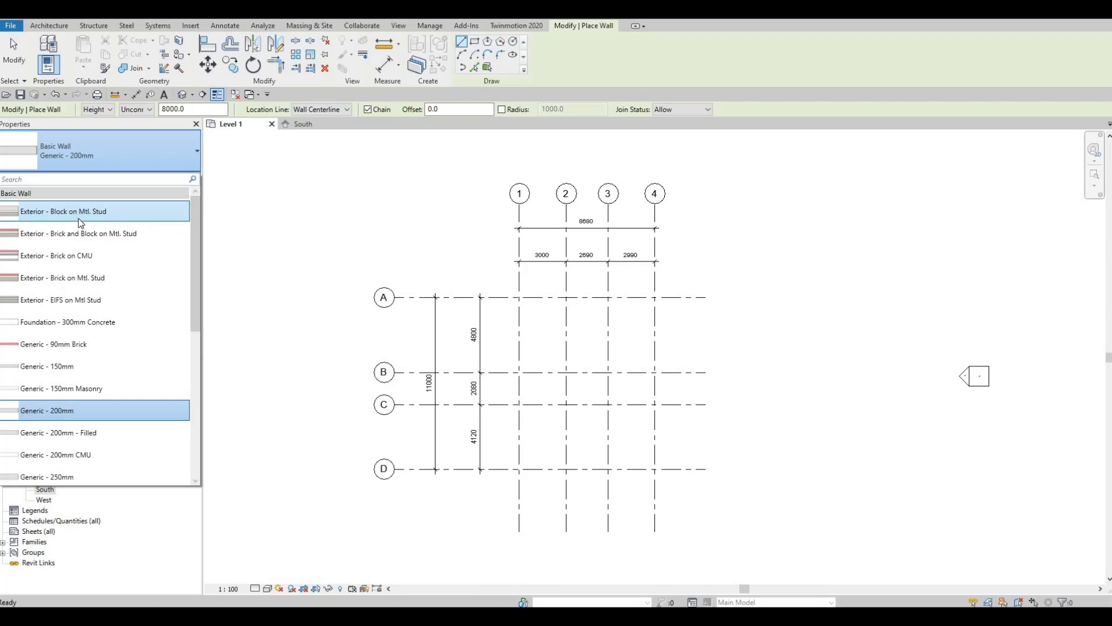
{"action": "left_click", "coordinate": [145, 212]}
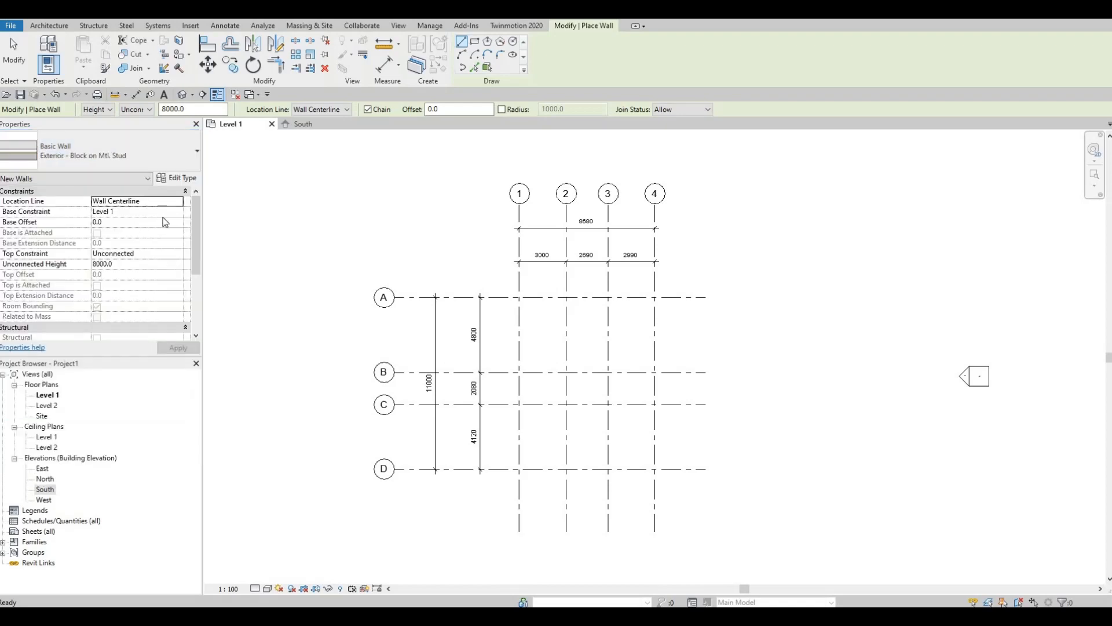
{"action": "left_click", "coordinate": [137, 157]}
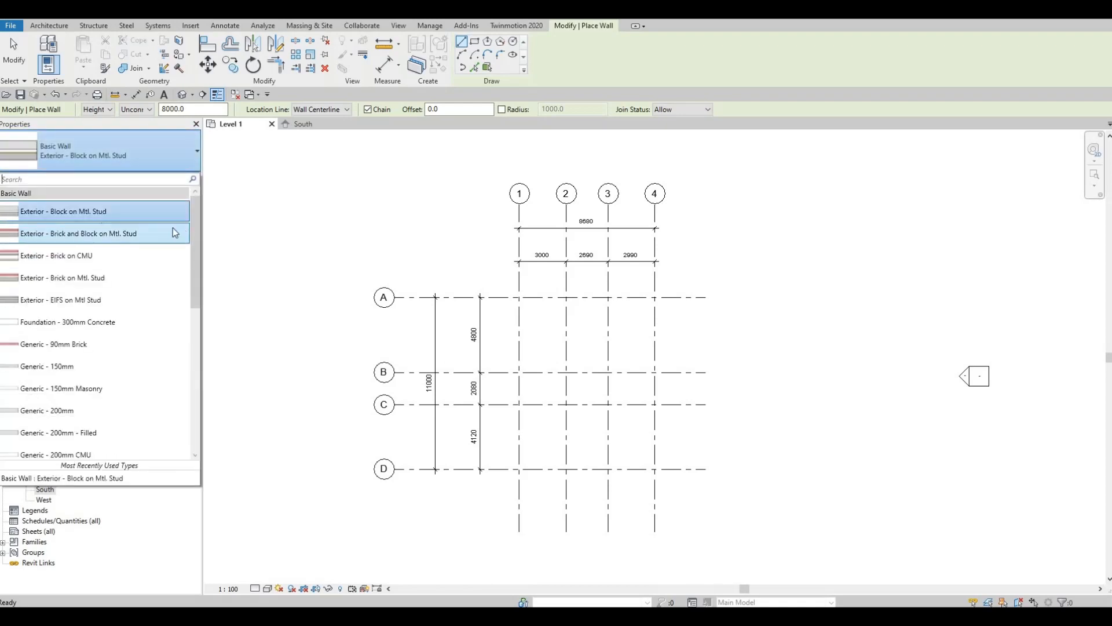
{"action": "left_click", "coordinate": [145, 213]}
{"action": "left_click", "coordinate": [96, 157]}
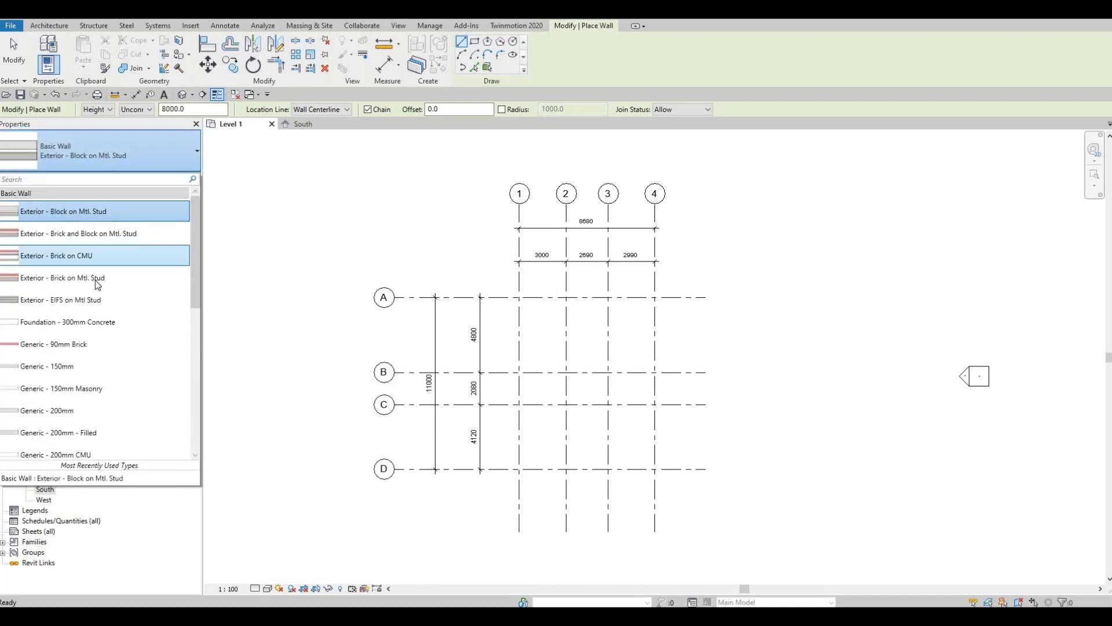
{"action": "left_click", "coordinate": [96, 278]}
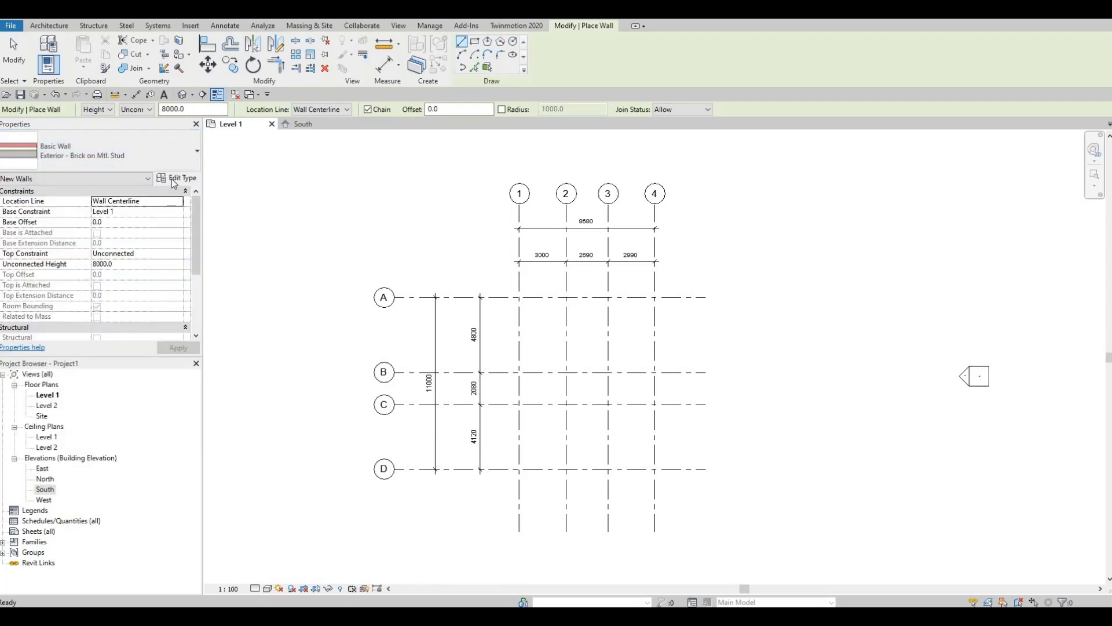
Duplicate the brick-on-metal-stud wall type as EXTERIOR WALL 1 and open its Structure layers
{"action": "left_click", "coordinate": [175, 179]}
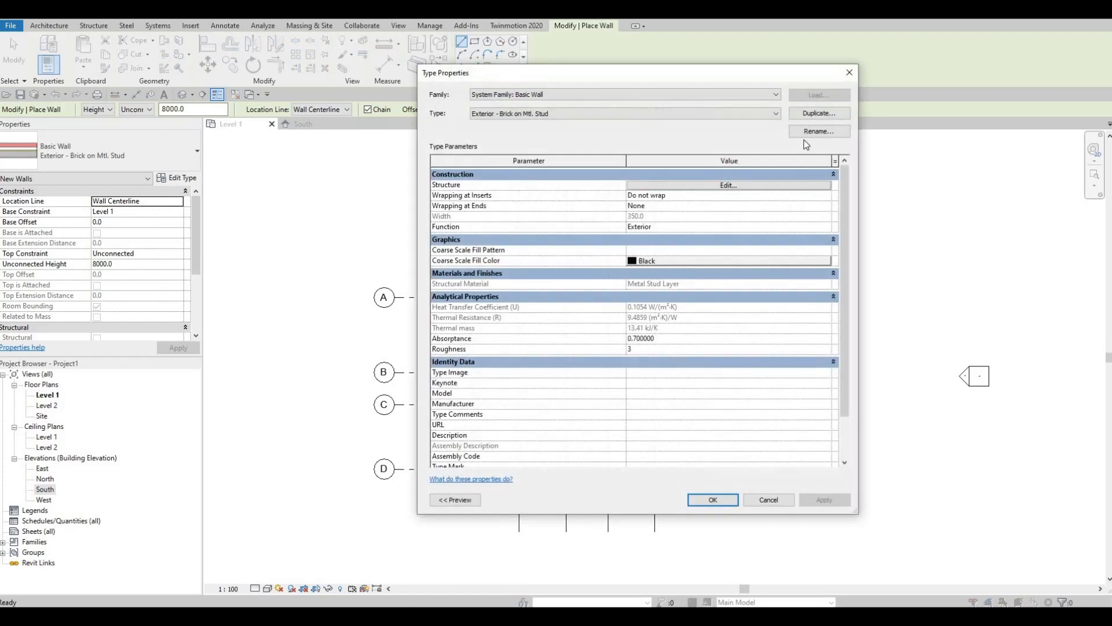
{"action": "left_click", "coordinate": [816, 115]}
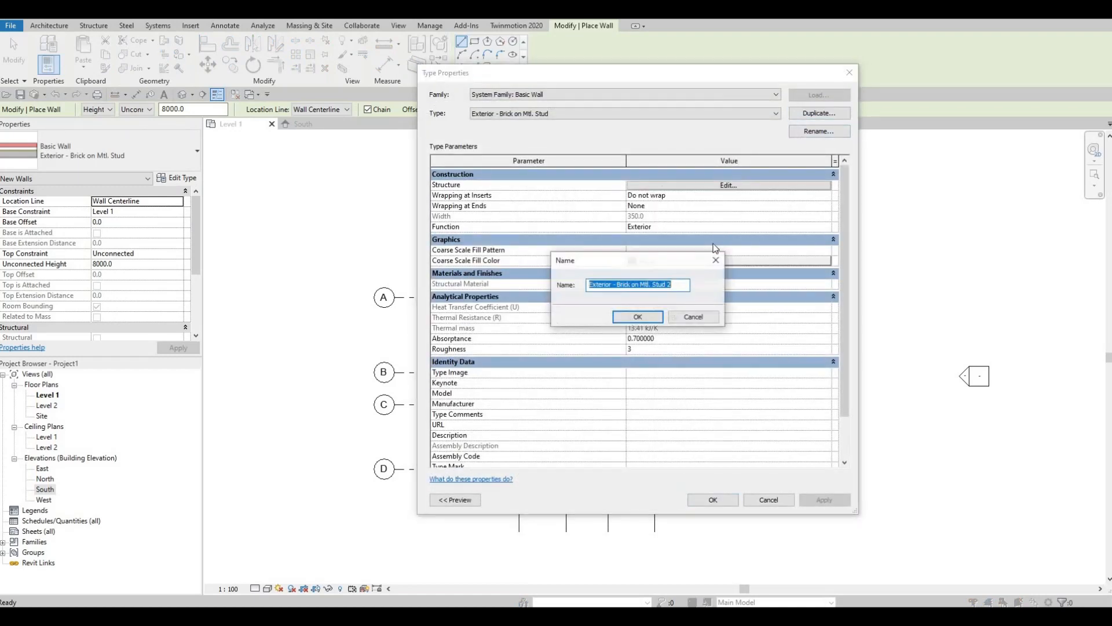
{"action": "type", "text": "ex"}
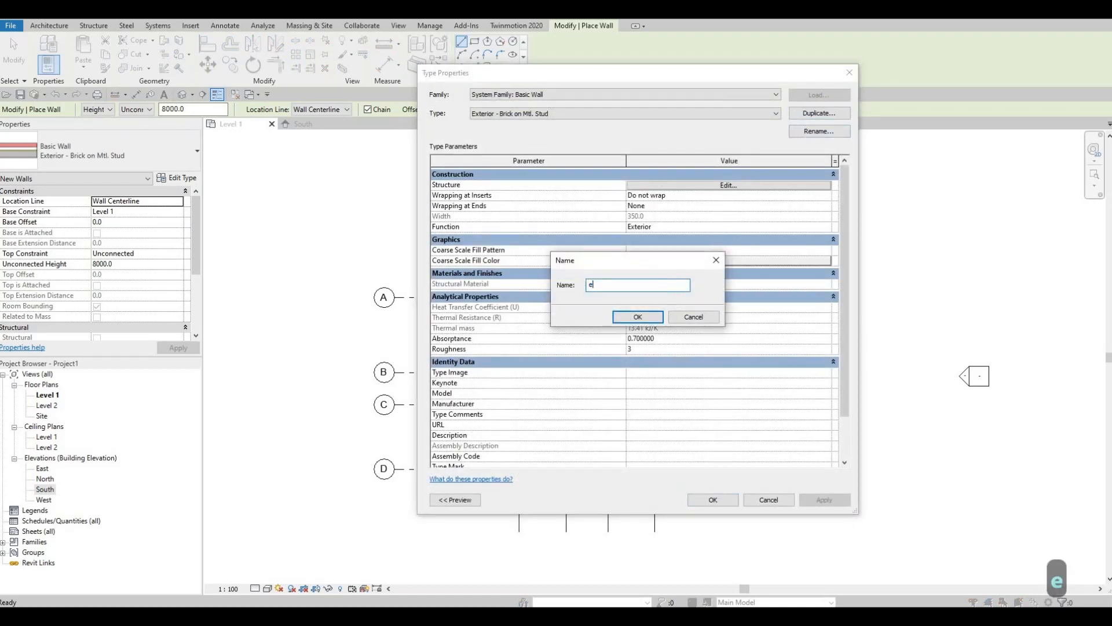
{"action": "key", "text": "BackSpace"}
{"action": "key", "text": "BackSpace"}
{"action": "key", "text": "BackSpace"}
{"action": "key", "text": "Caps_Lock"}
{"action": "type", "text": "E"}
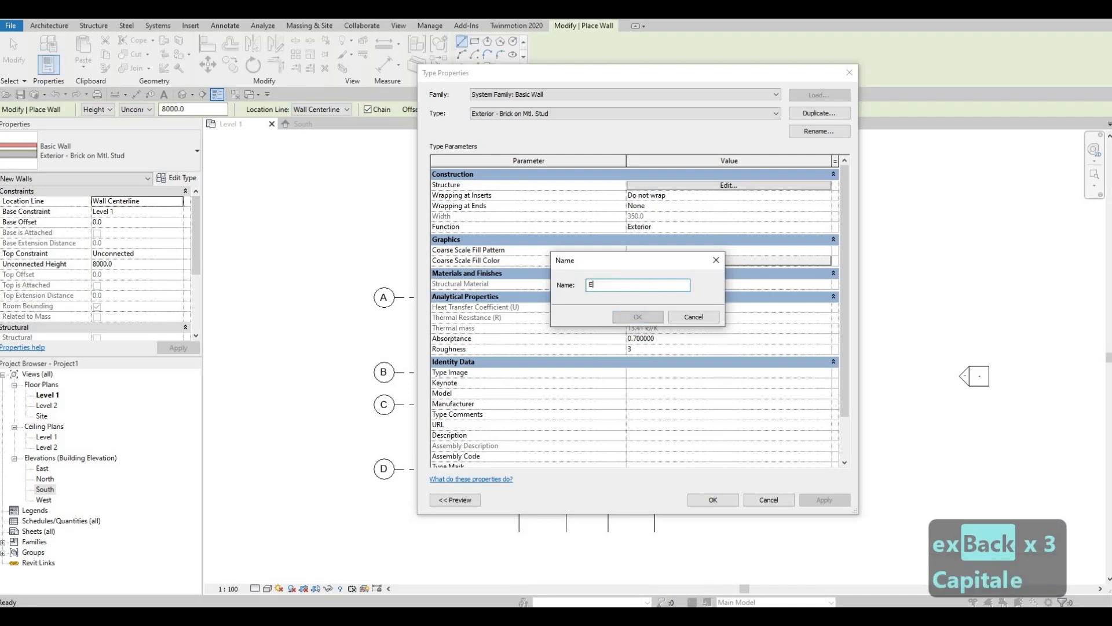
{"action": "type", "text": "XTERIOR W"}
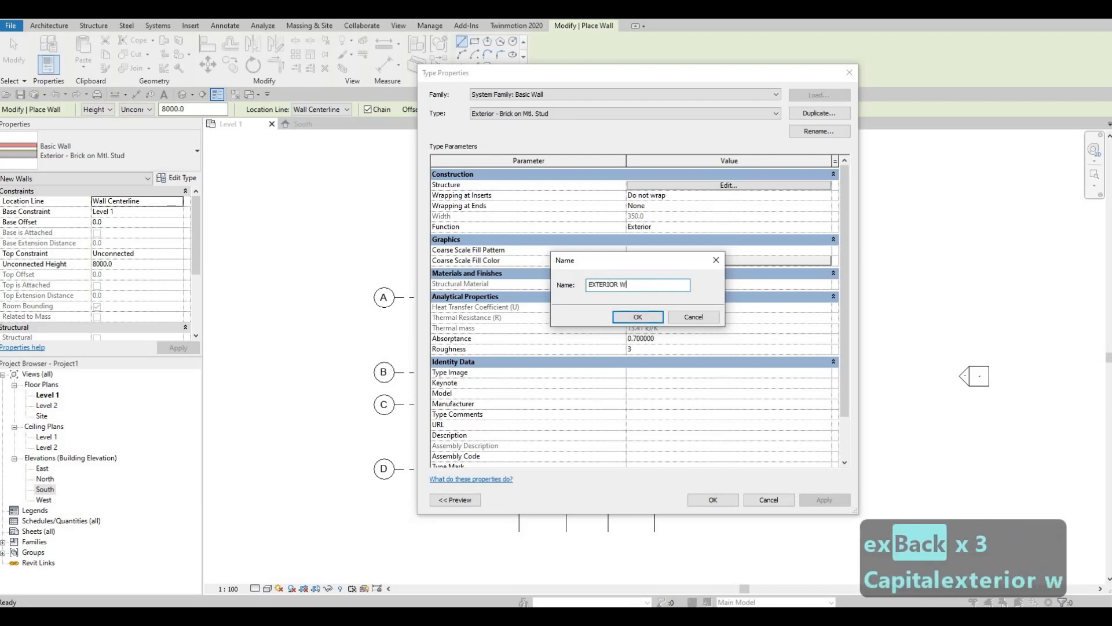
{"action": "type", "text": "ALL 1"}
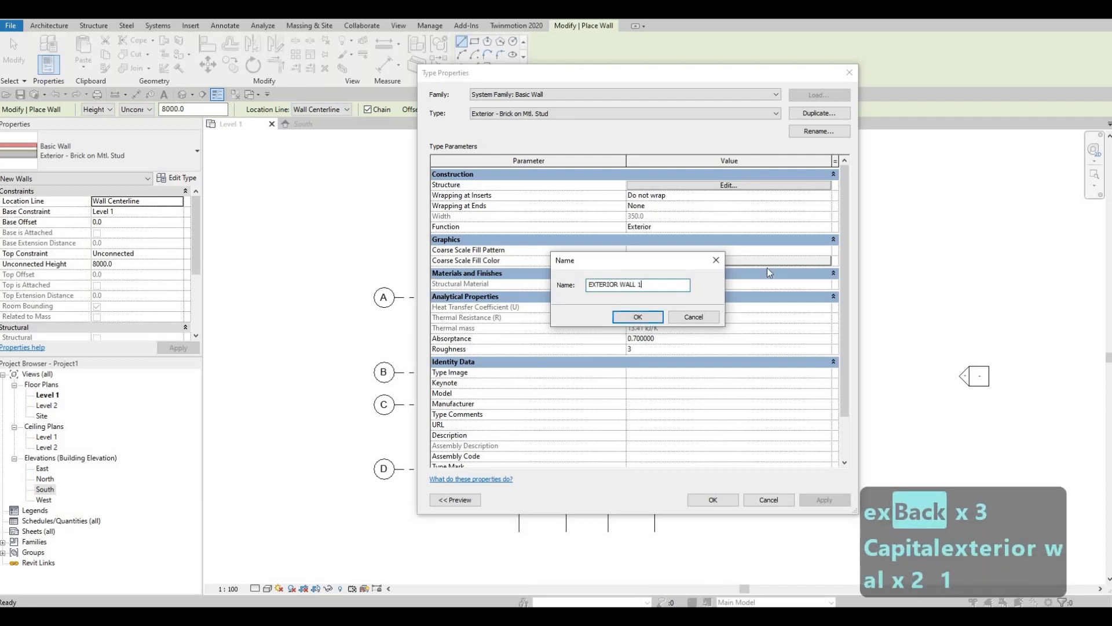
{"action": "left_click", "coordinate": [651, 318]}
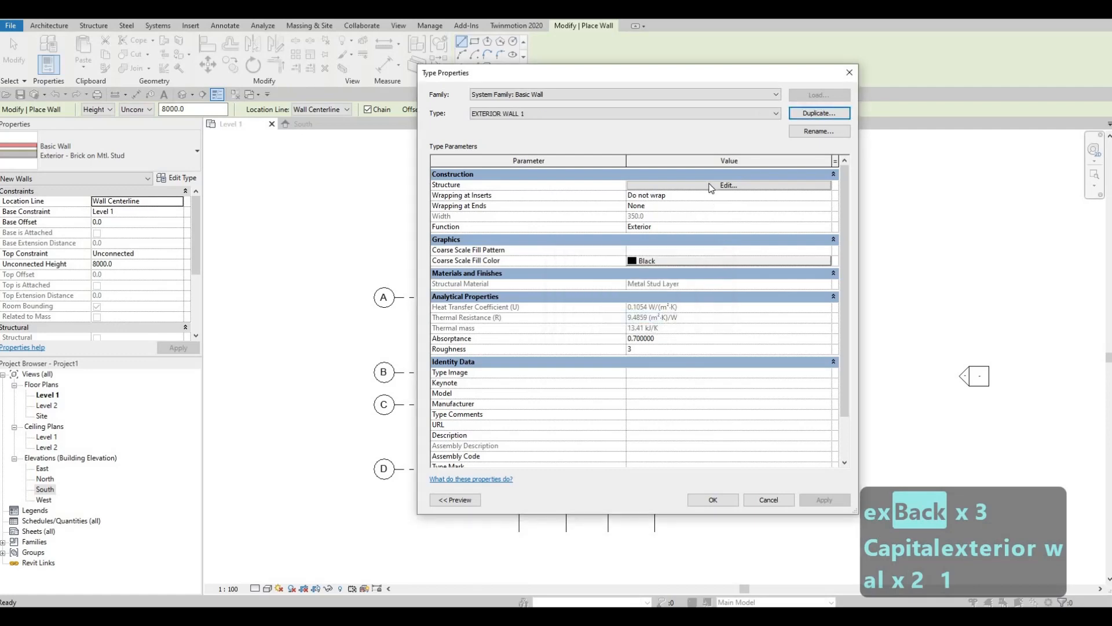
{"action": "left_click", "coordinate": [710, 190]}
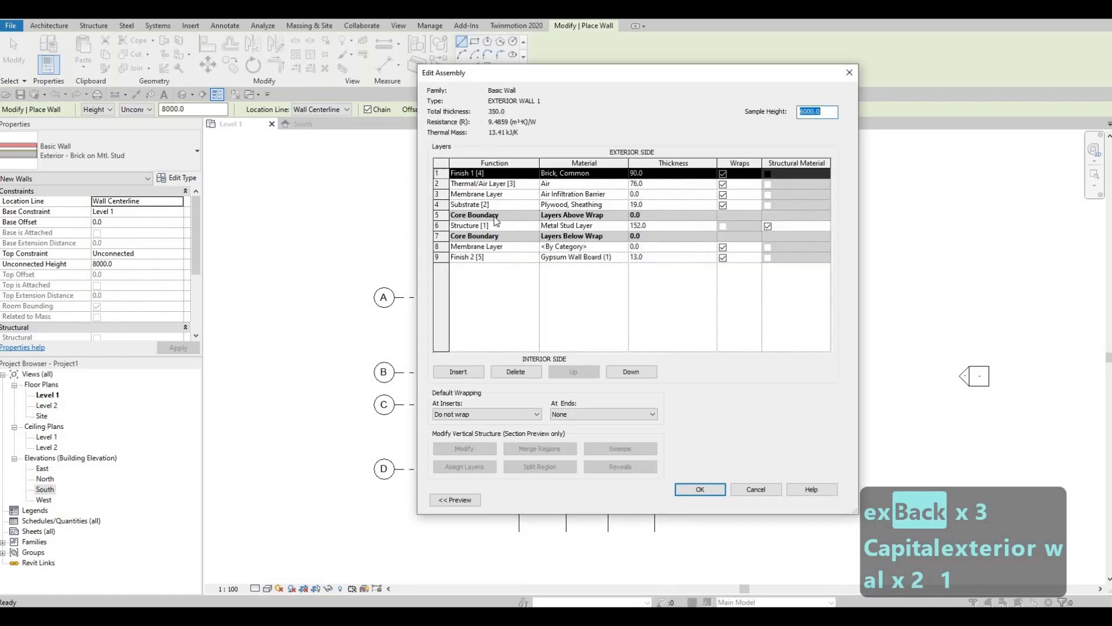
Delete the brick, air, membrane and other layers, leaving only the metal stud structure layer
{"action": "left_click", "coordinate": [516, 372]}
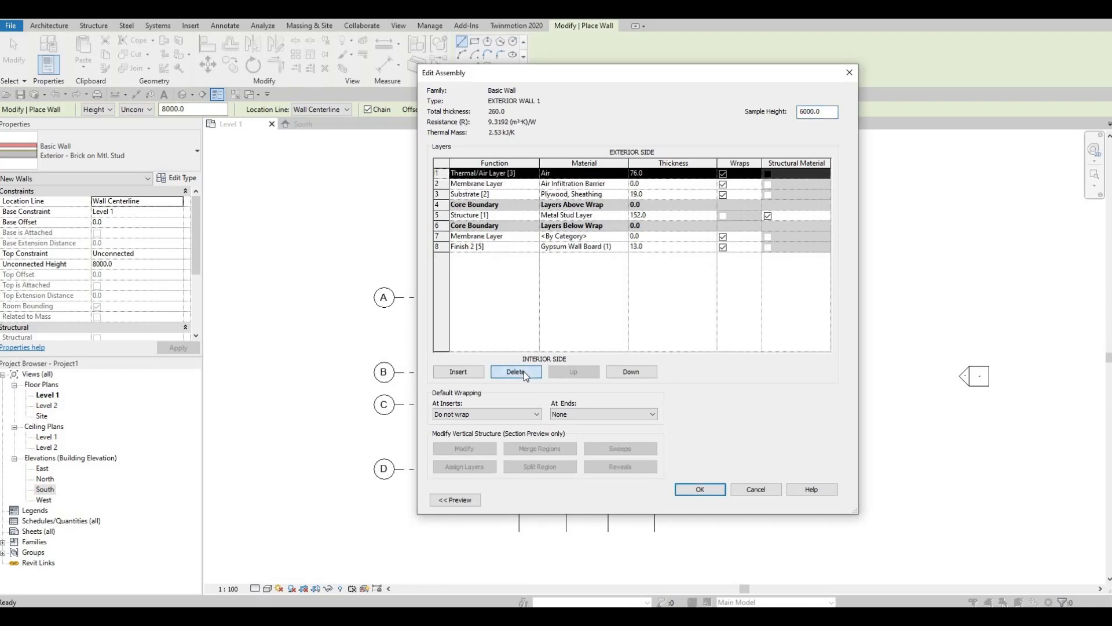
{"action": "left_click", "coordinate": [515, 372]}
{"action": "left_click", "coordinate": [516, 372]}
{"action": "left_click", "coordinate": [516, 371]}
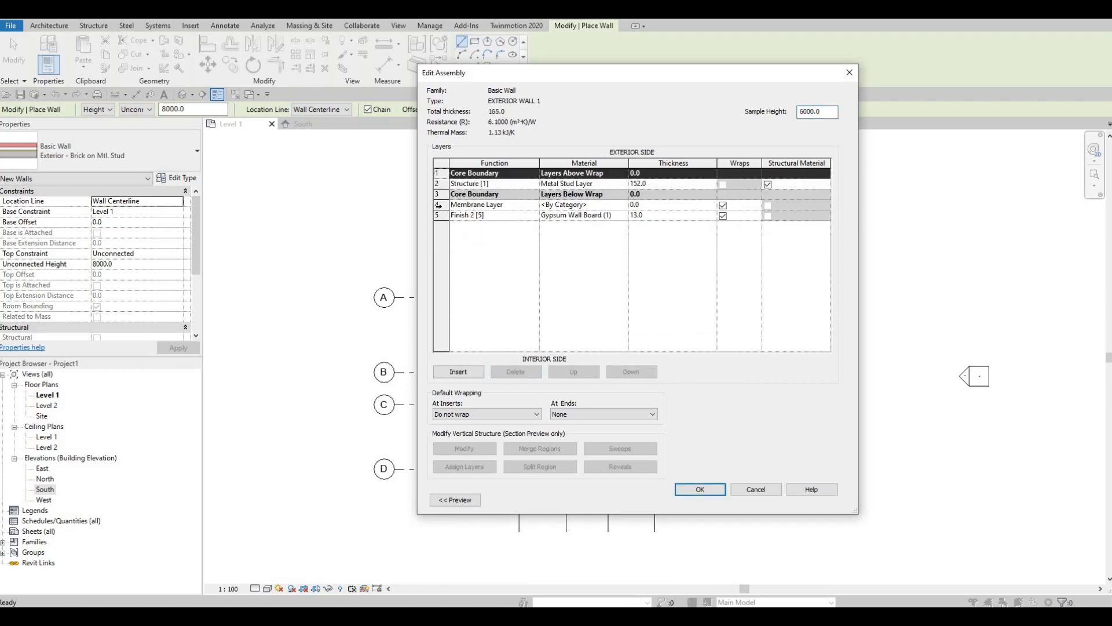
{"action": "left_click", "coordinate": [475, 204]}
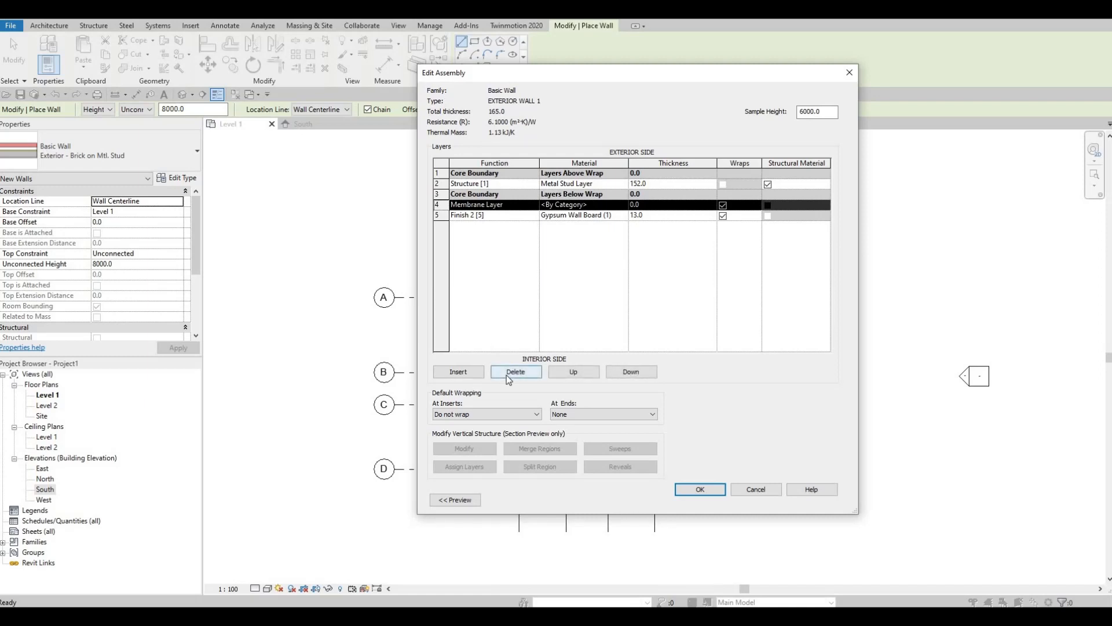
{"action": "left_click", "coordinate": [507, 373]}
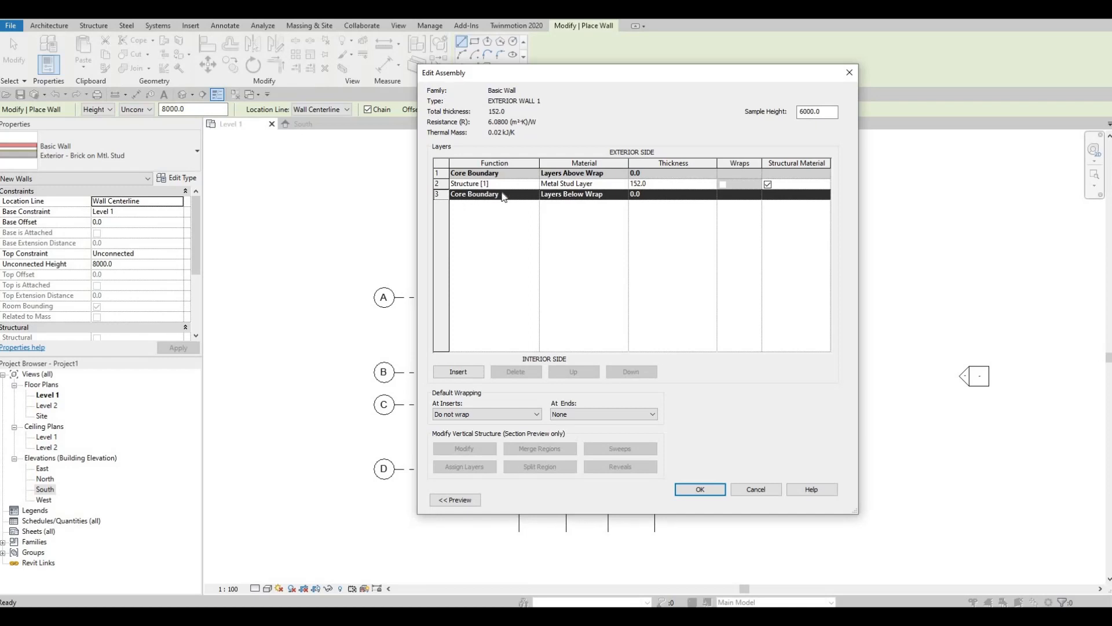
Make the structure layer 200 thick with Clad - White material and confirm the assembly
{"action": "left_click", "coordinate": [657, 184]}
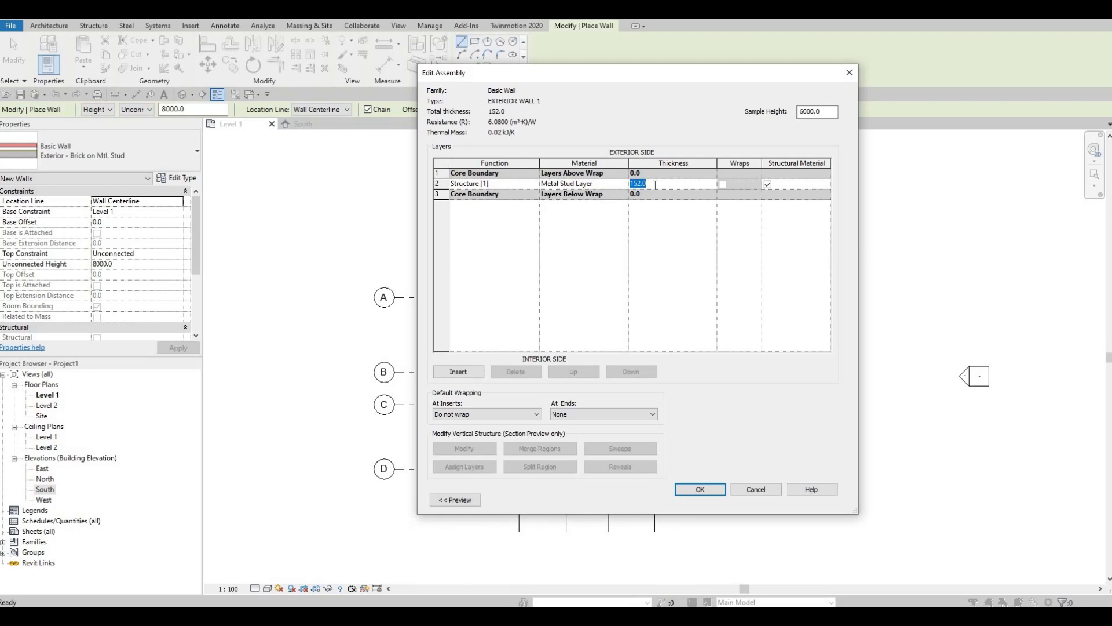
{"action": "type", "text": "200"}
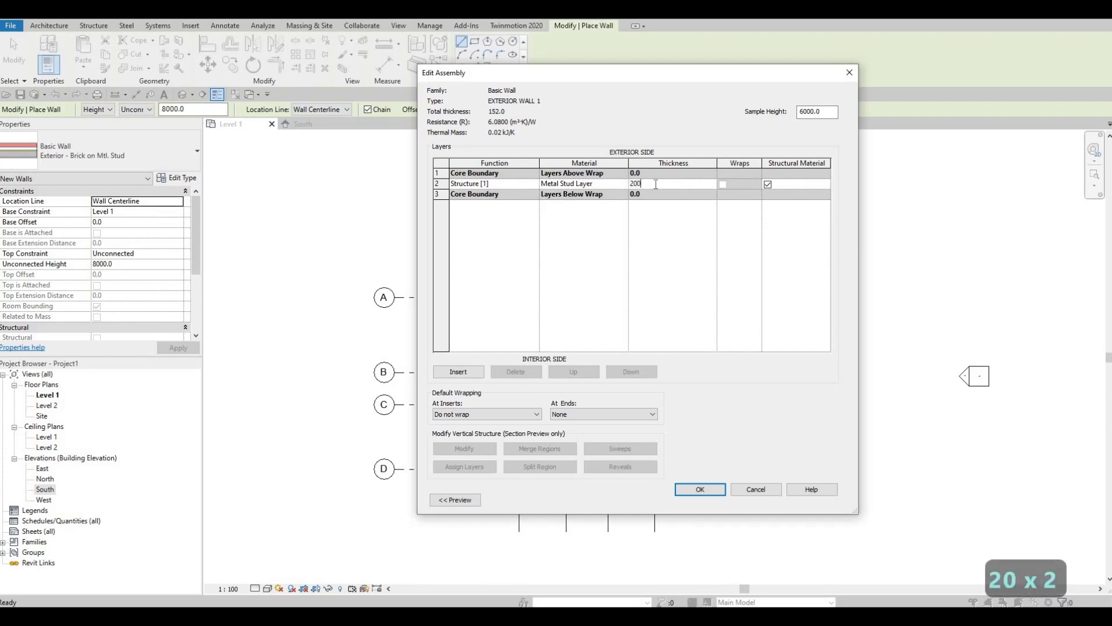
{"action": "left_click", "coordinate": [621, 184]}
{"action": "left_click", "coordinate": [623, 183]}
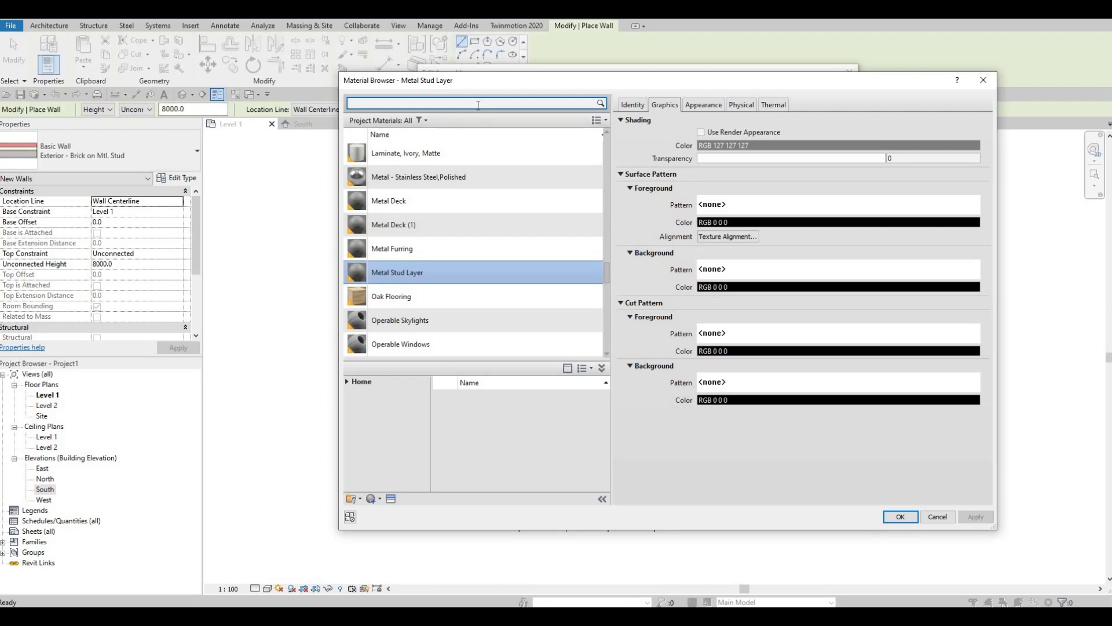
{"action": "type", "text": "CLAD"}
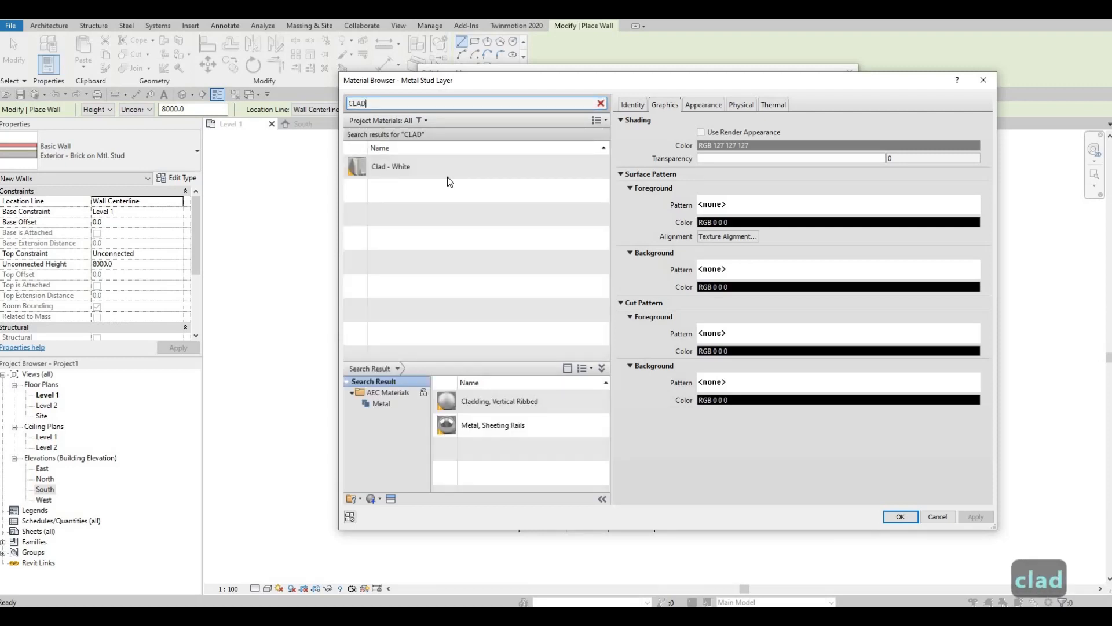
{"action": "left_click", "coordinate": [448, 173]}
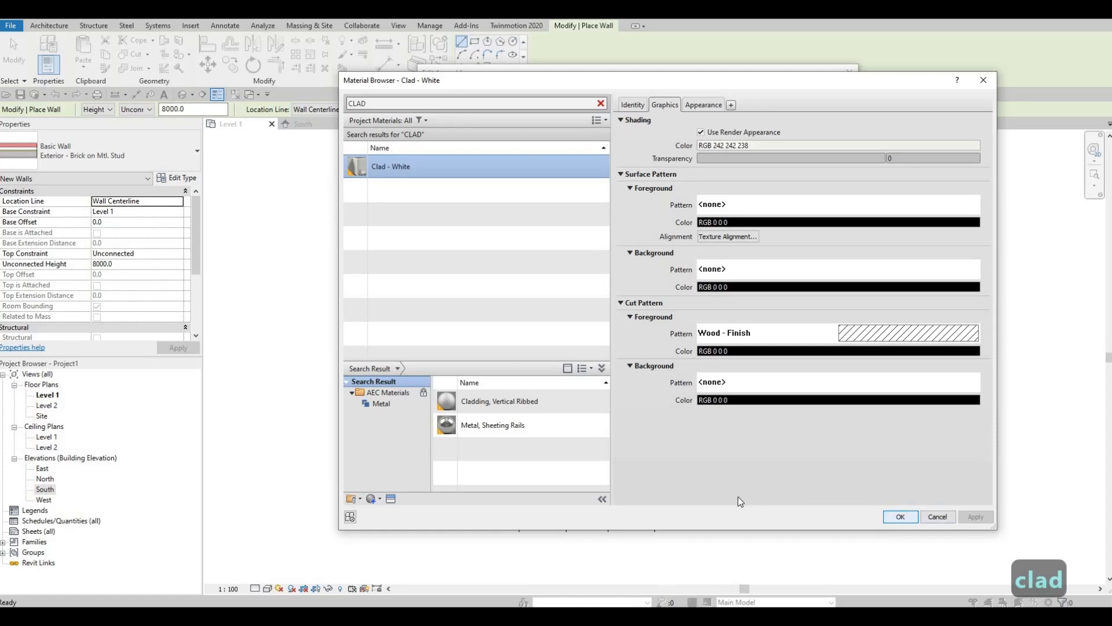
{"action": "key", "text": "Return"}
{"action": "left_click", "coordinate": [709, 489]}
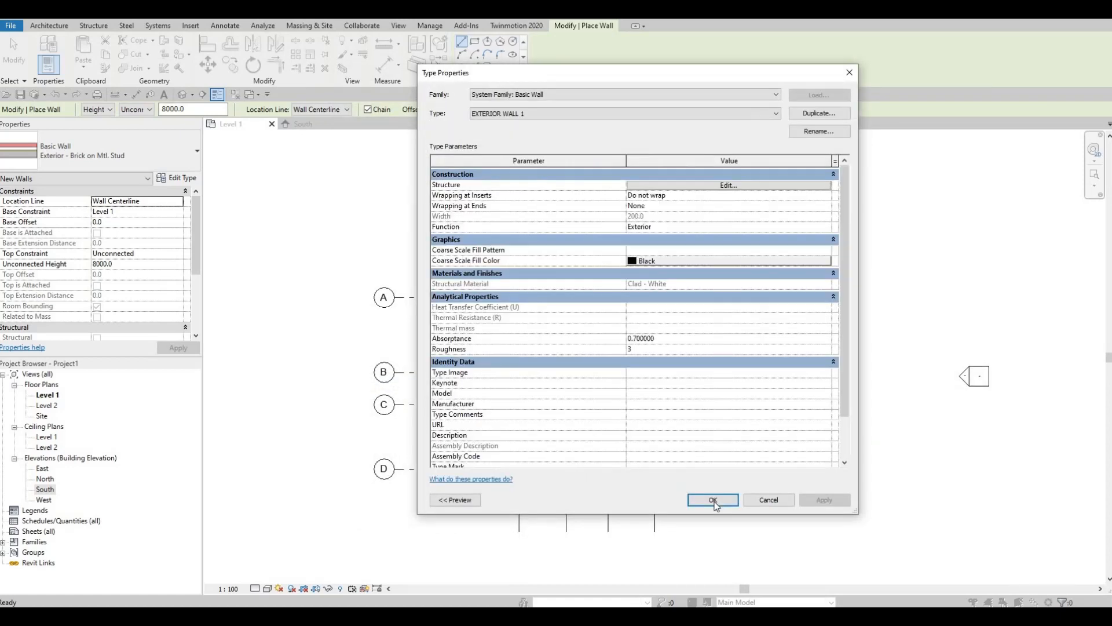
Apply the EXTERIOR WALL 1 type and set the wall Height to Level 2
{"action": "left_click", "coordinate": [714, 500]}
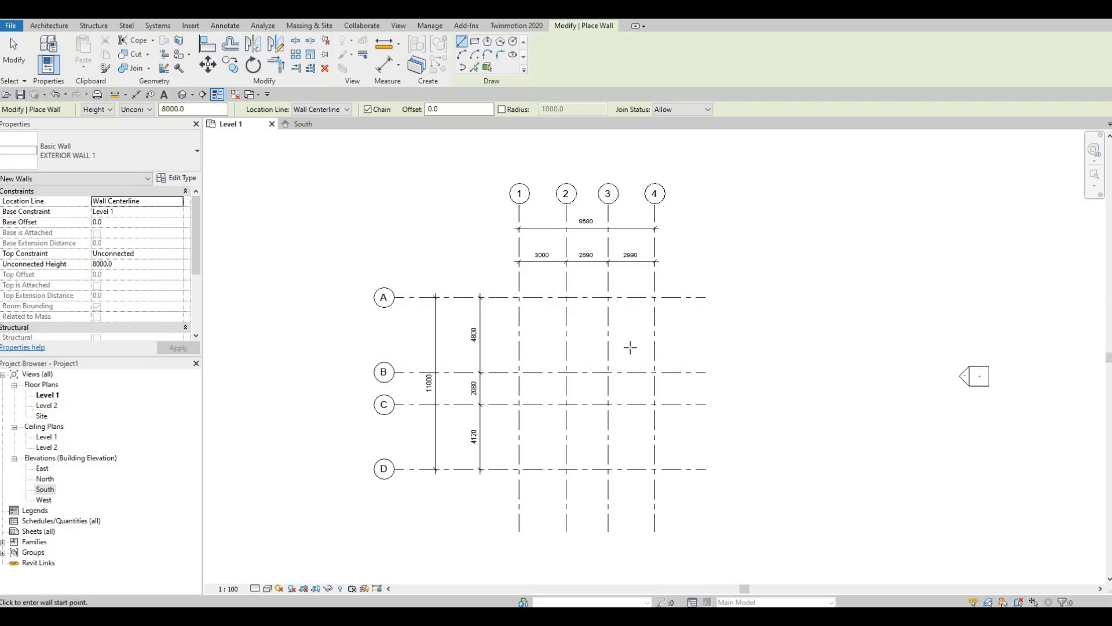
{"action": "left_click", "coordinate": [520, 297]}
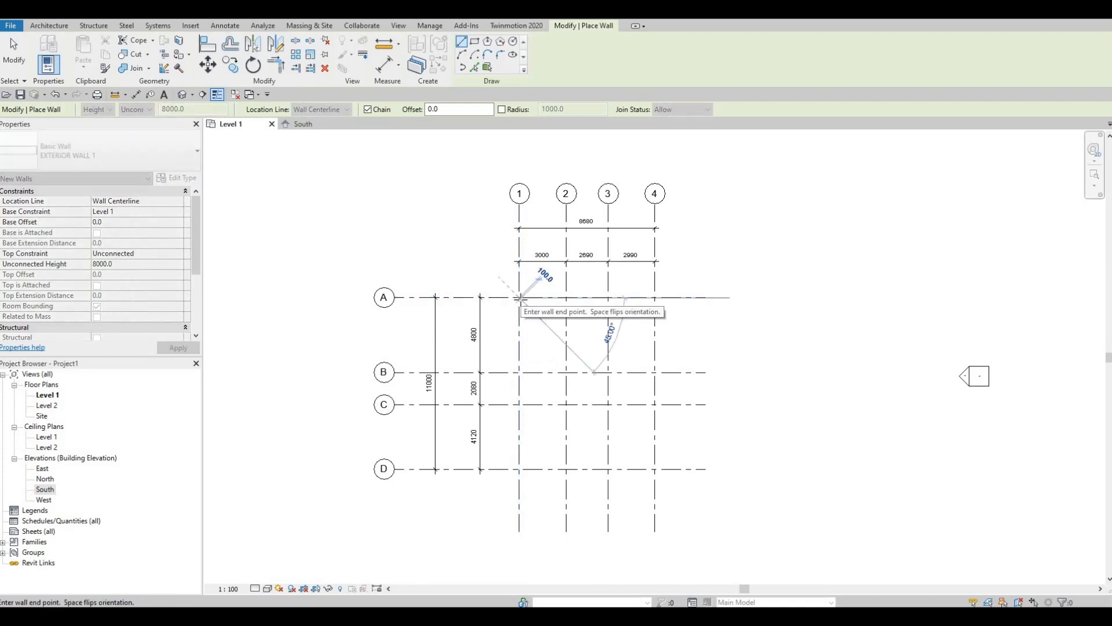
{"action": "key", "text": "Escape"}
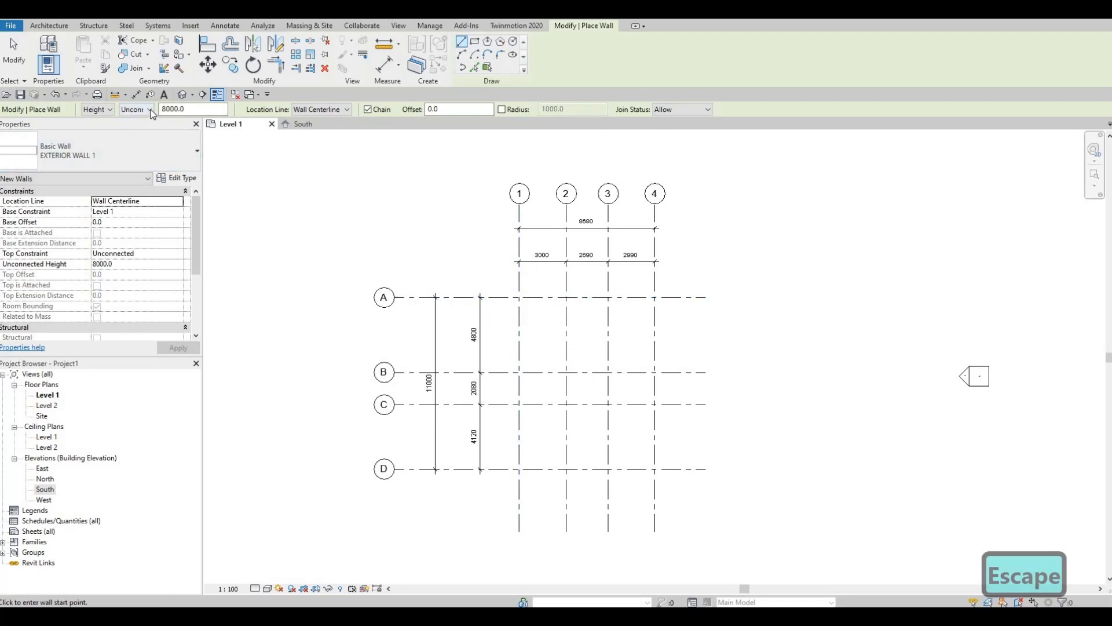
{"action": "left_click", "coordinate": [150, 110]}
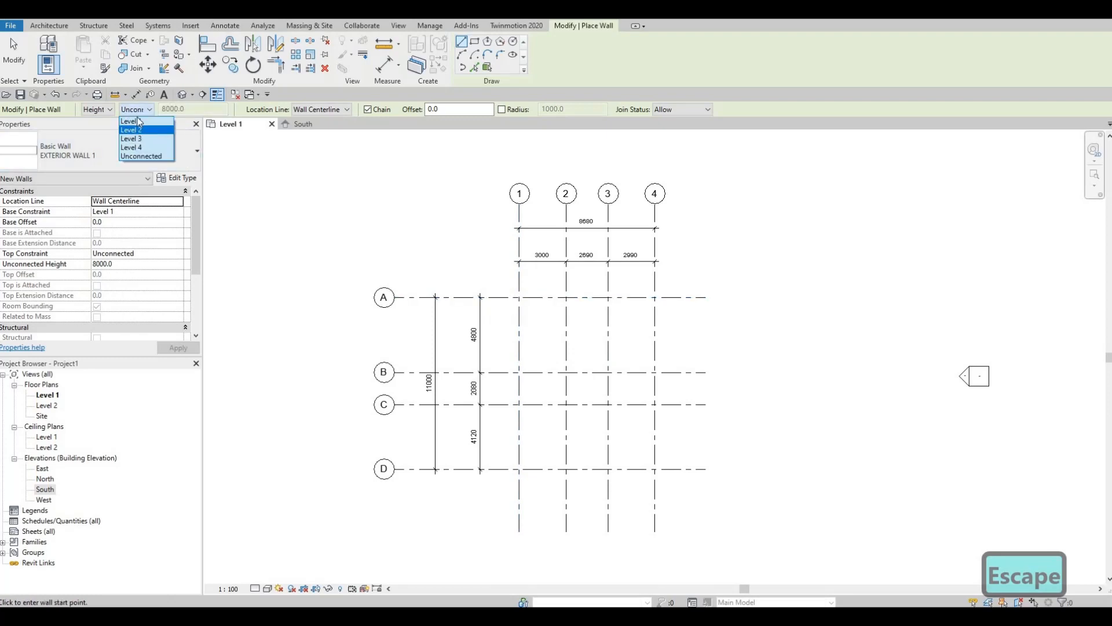
{"action": "left_click", "coordinate": [137, 130]}
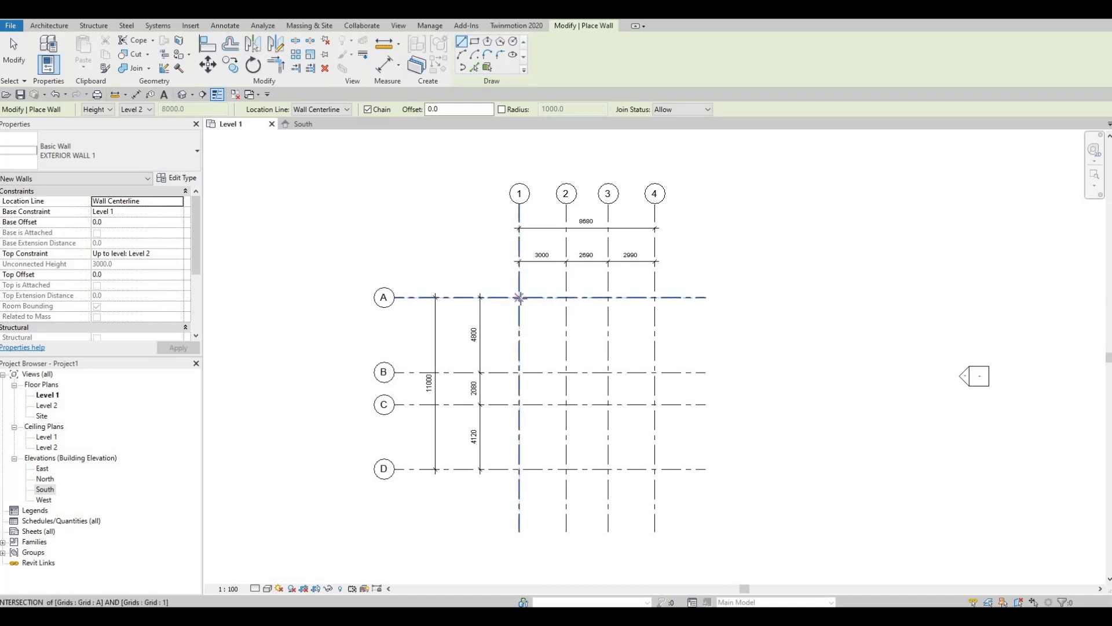
Chain walls from A/1 to A/3, 3300 down, across to grid 4, then 3000 along grid 4
{"action": "left_click", "coordinate": [520, 297]}
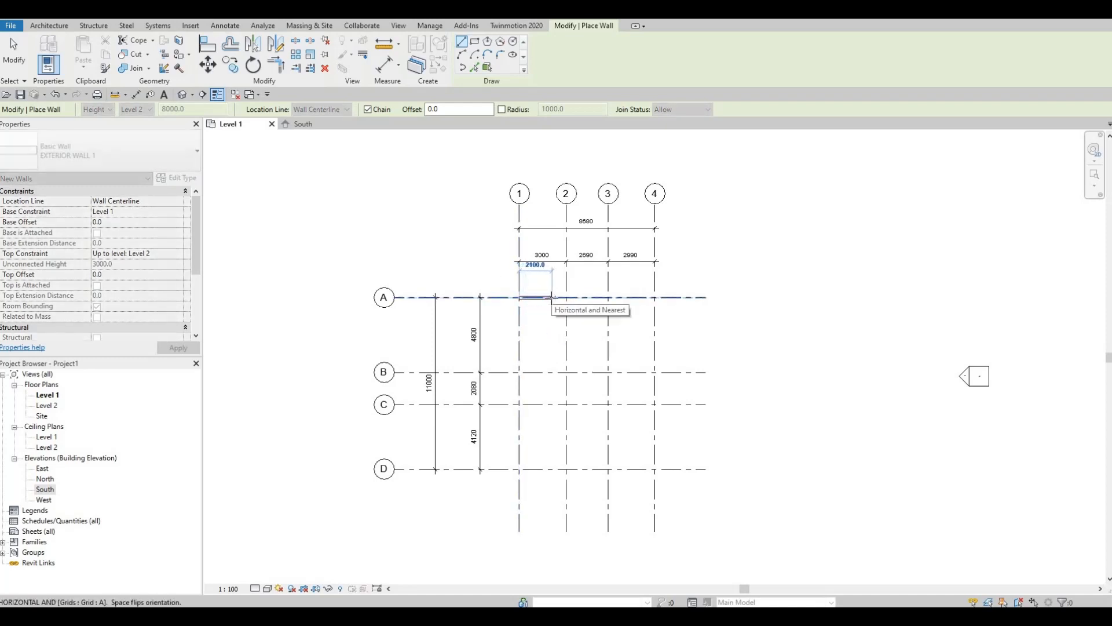
{"action": "left_click", "coordinate": [607, 298]}
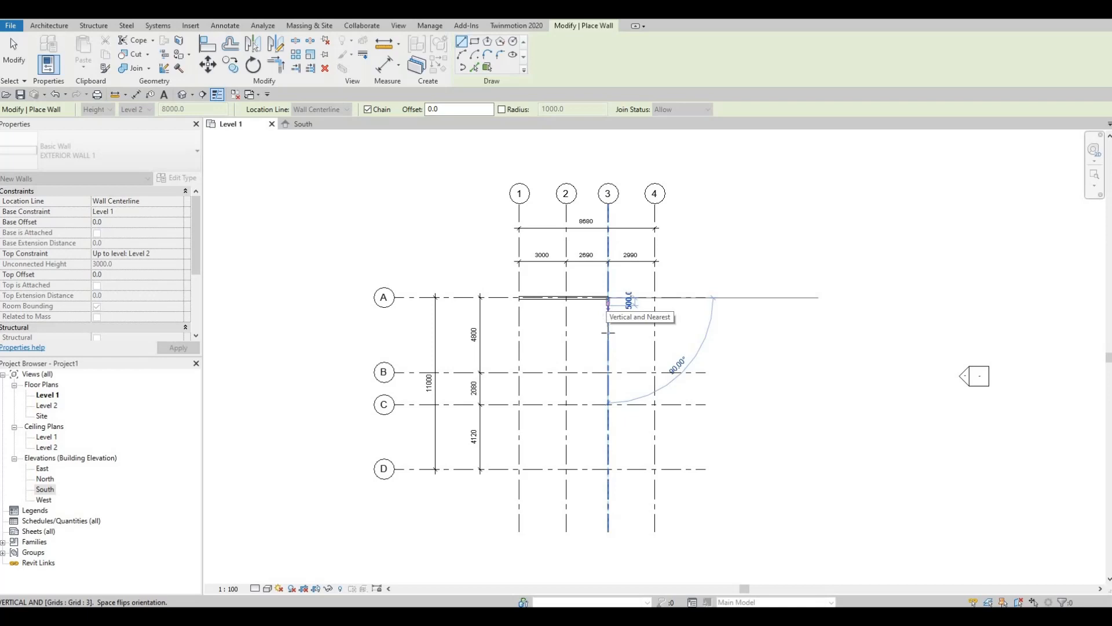
{"action": "scroll", "coordinate": [607, 332], "scroll_direction": "up", "scroll_amount": 1}
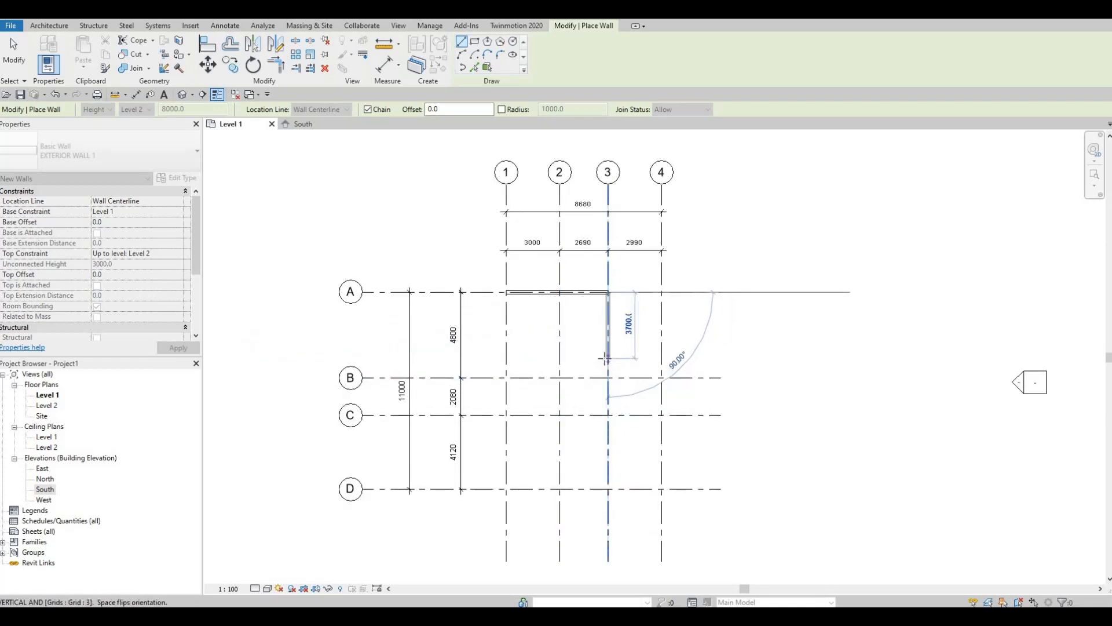
{"action": "type", "text": "3"}
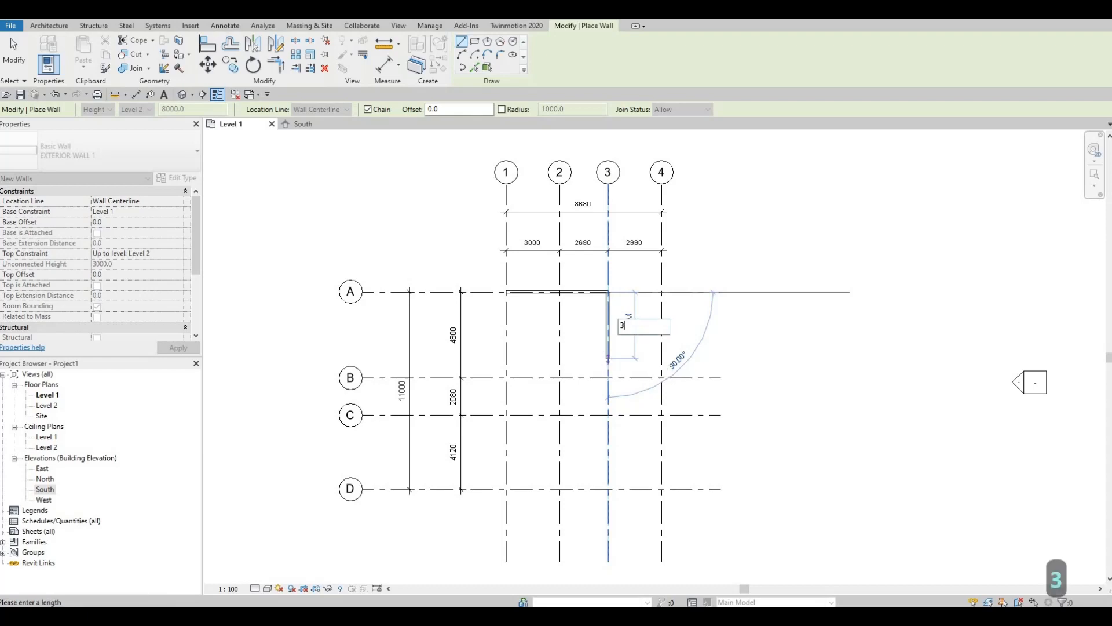
{"action": "type", "text": "300"}
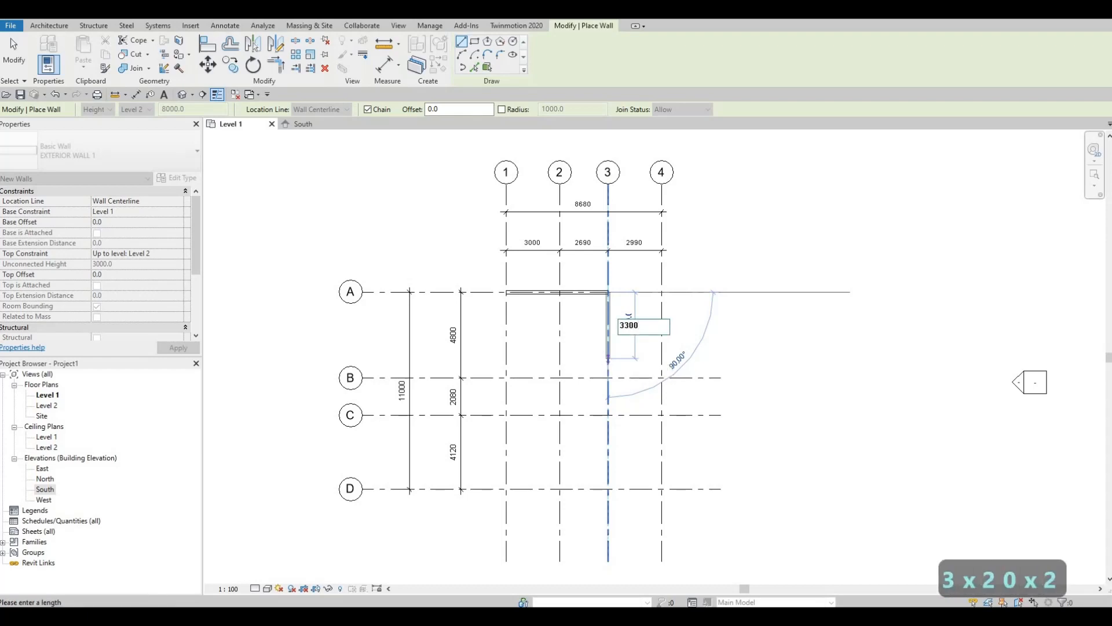
{"action": "key", "text": "Return"}
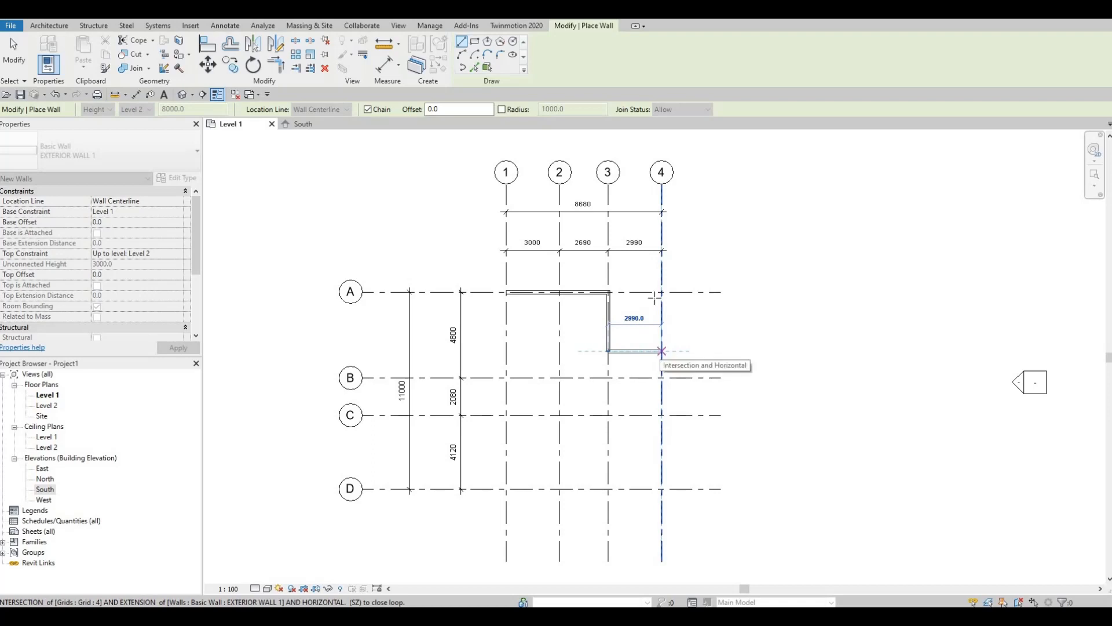
{"action": "left_click", "coordinate": [662, 350]}
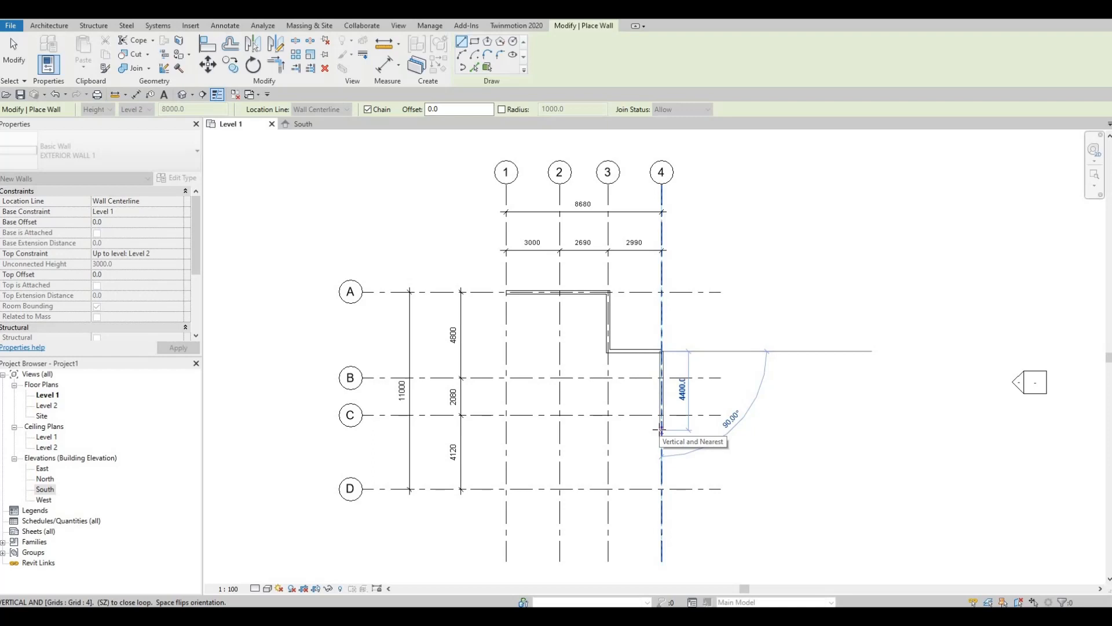
{"action": "key", "text": "F1"}
{"action": "key", "text": "F1"}
{"action": "type", "text": "3"}
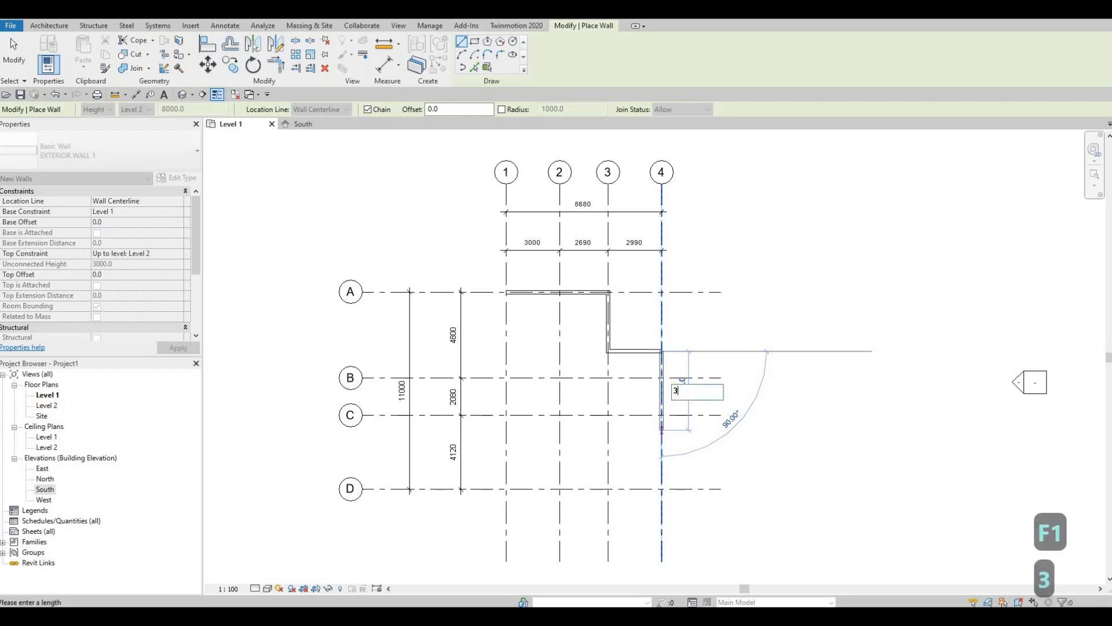
{"action": "type", "text": "000"}
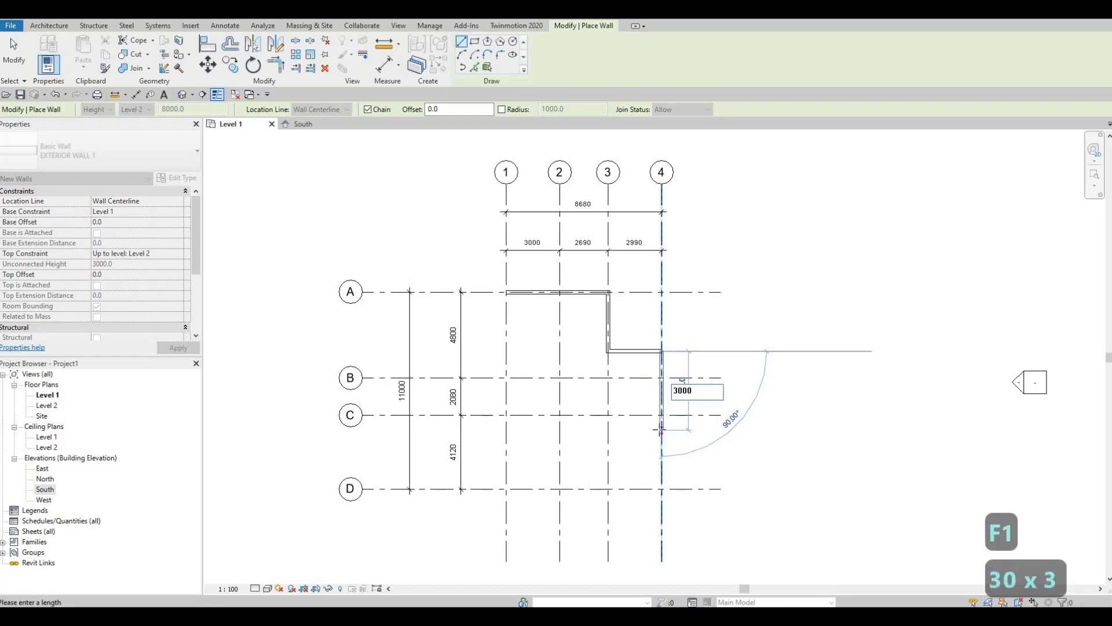
{"action": "key", "text": "Return"}
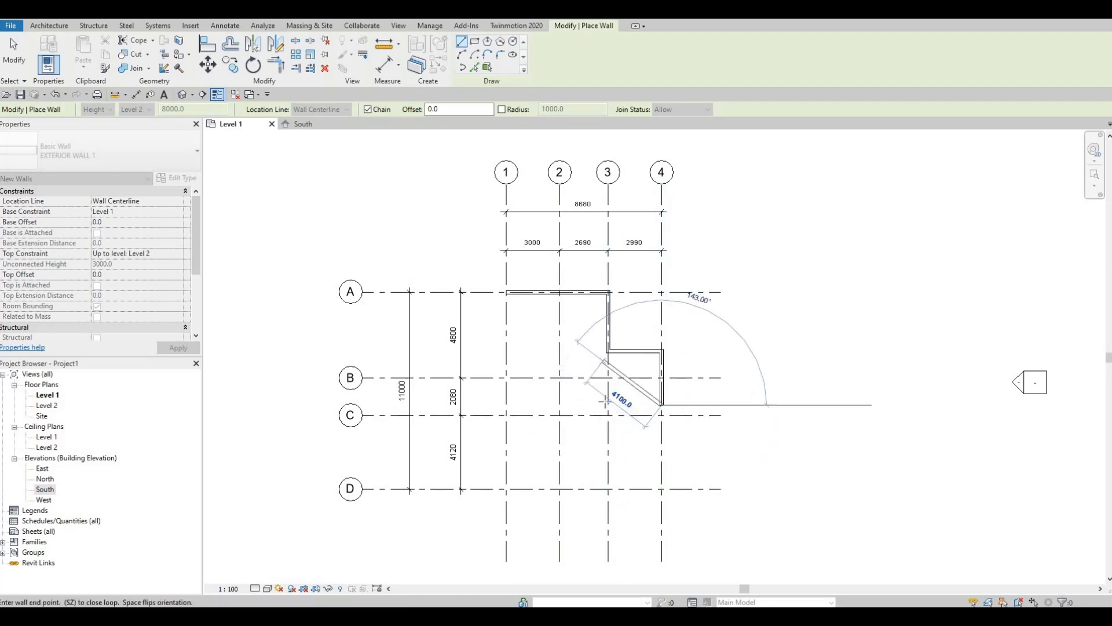
Continue walls to 3/D, 4390 across, up to C, over to 1/C, and close at A
{"action": "left_click", "coordinate": [607, 405]}
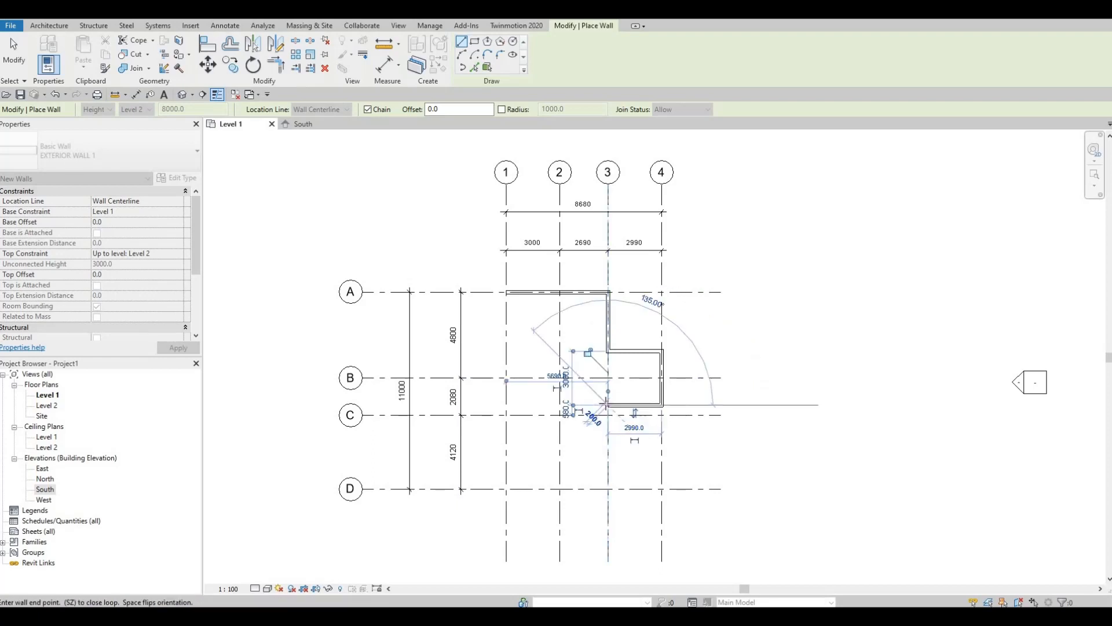
{"action": "left_click", "coordinate": [607, 489]}
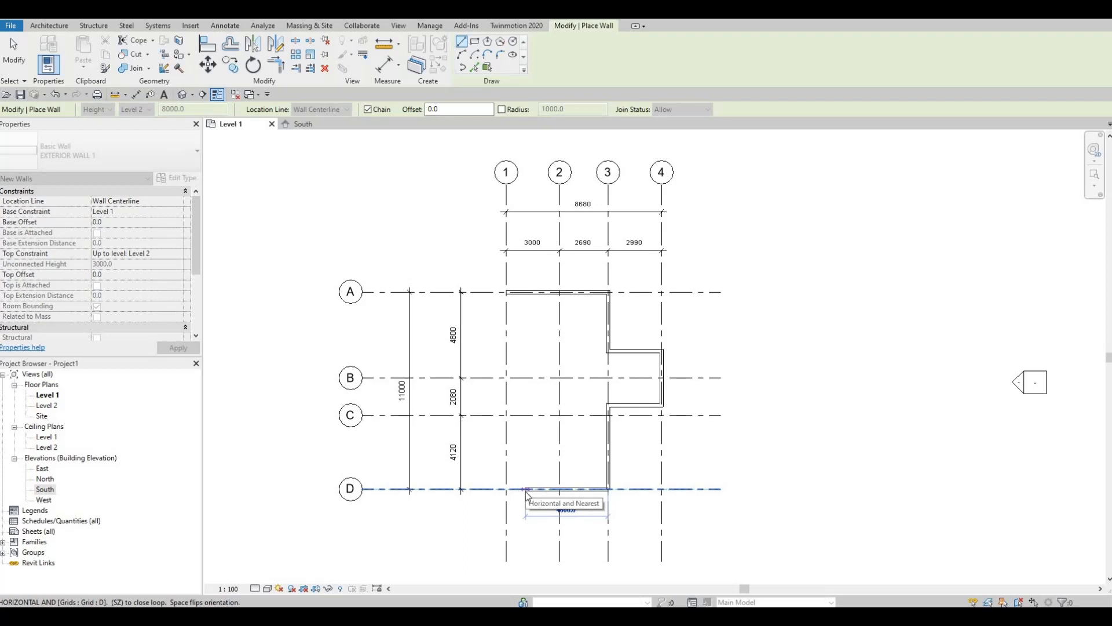
{"action": "type", "text": "4"}
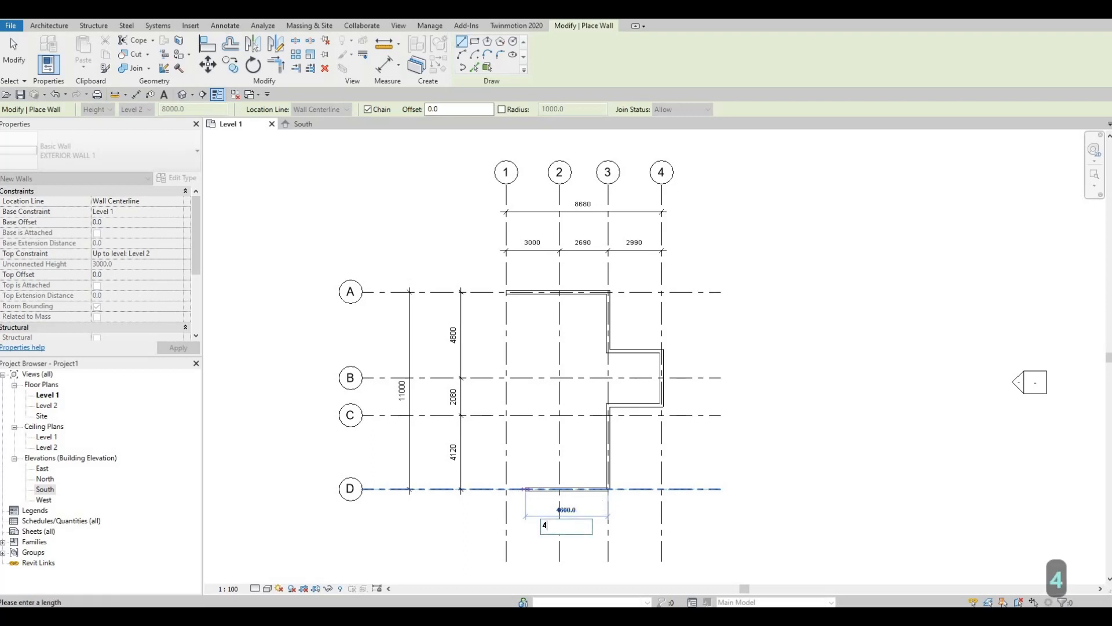
{"action": "type", "text": "390"}
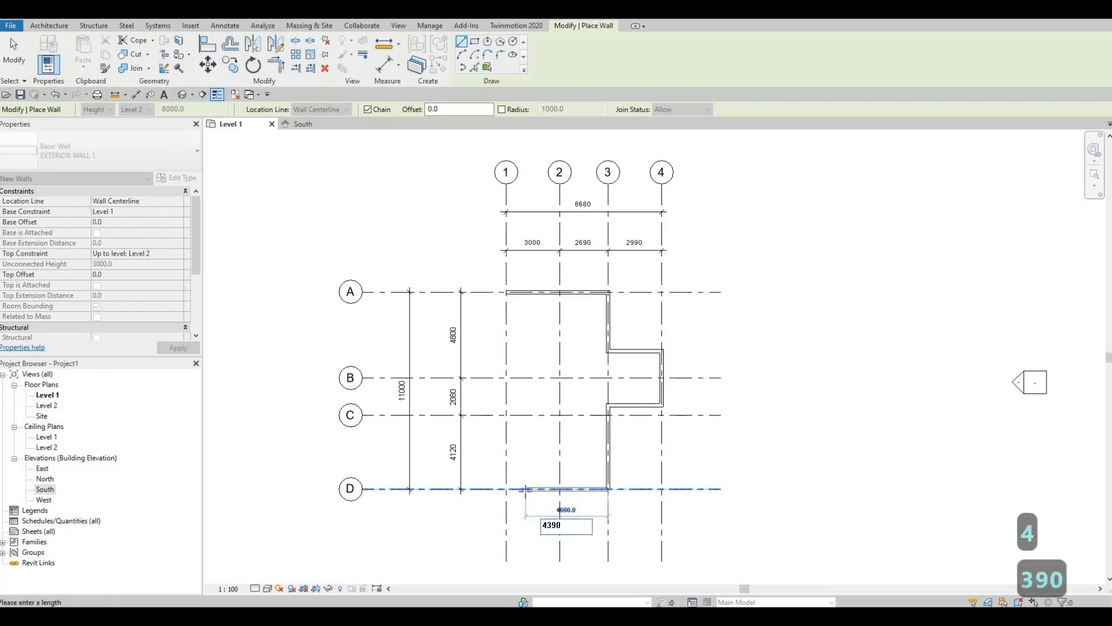
{"action": "key", "text": "Return"}
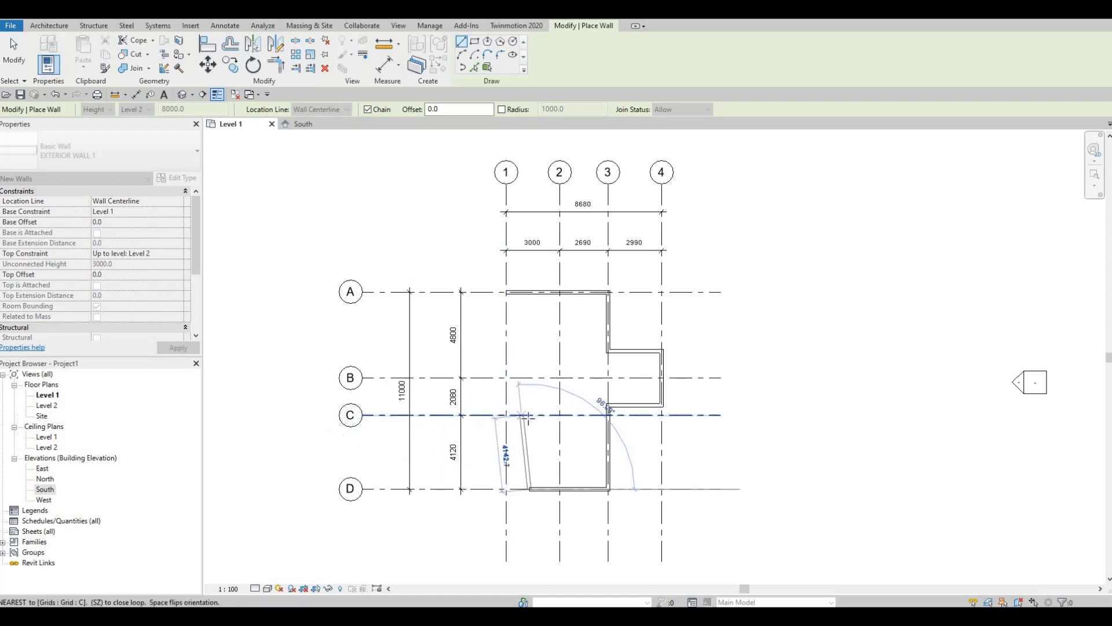
{"action": "left_click", "coordinate": [528, 416]}
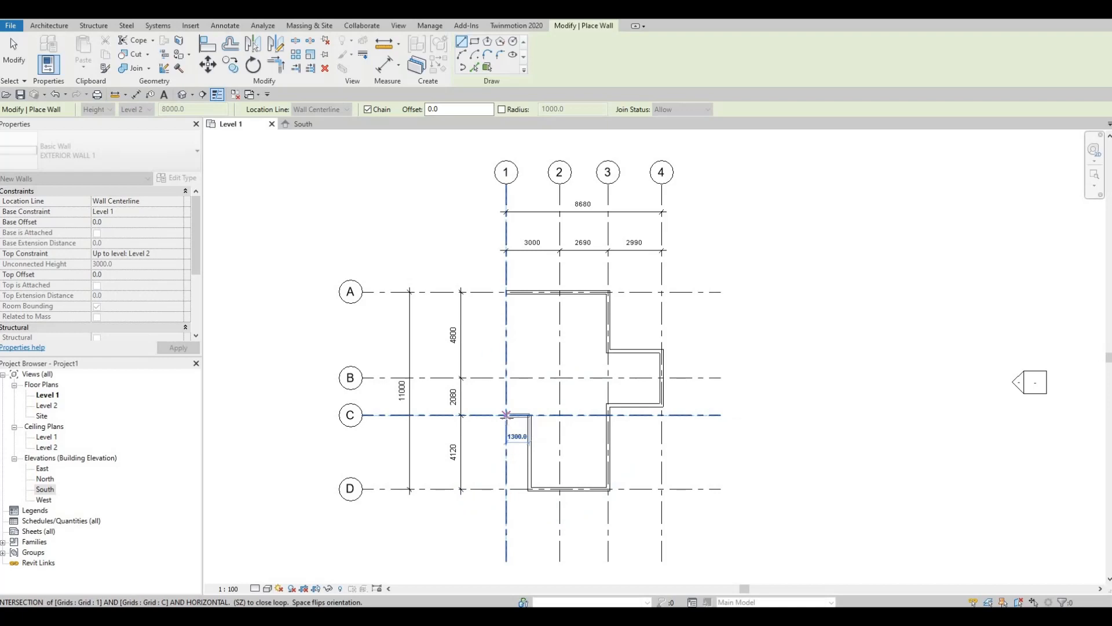
{"action": "left_click", "coordinate": [506, 414]}
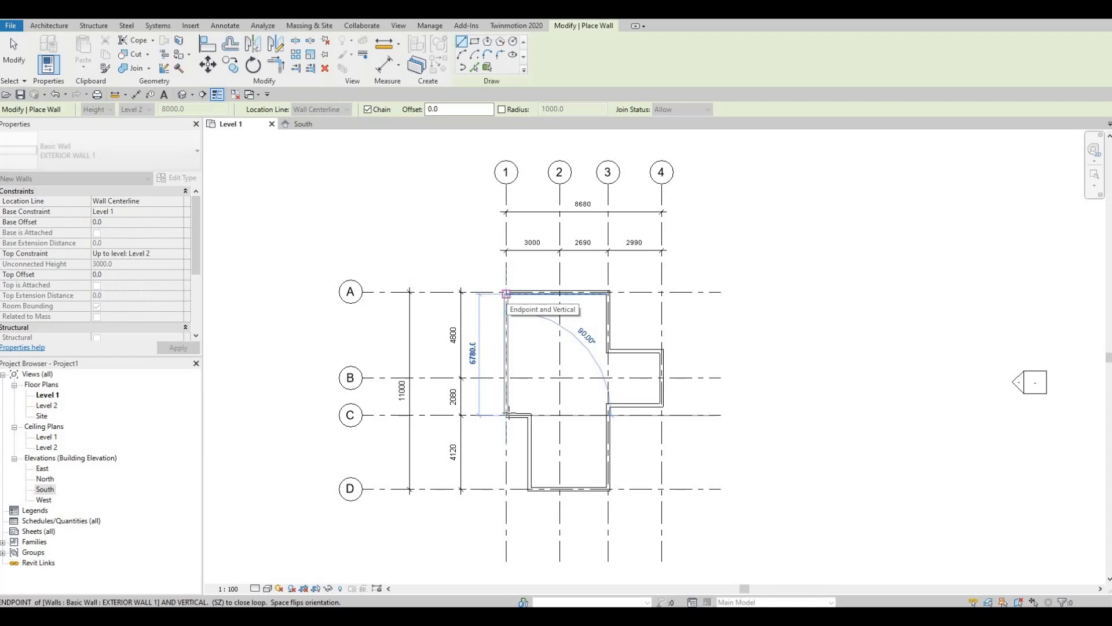
{"action": "left_click", "coordinate": [507, 293]}
{"action": "key", "text": "Escape"}
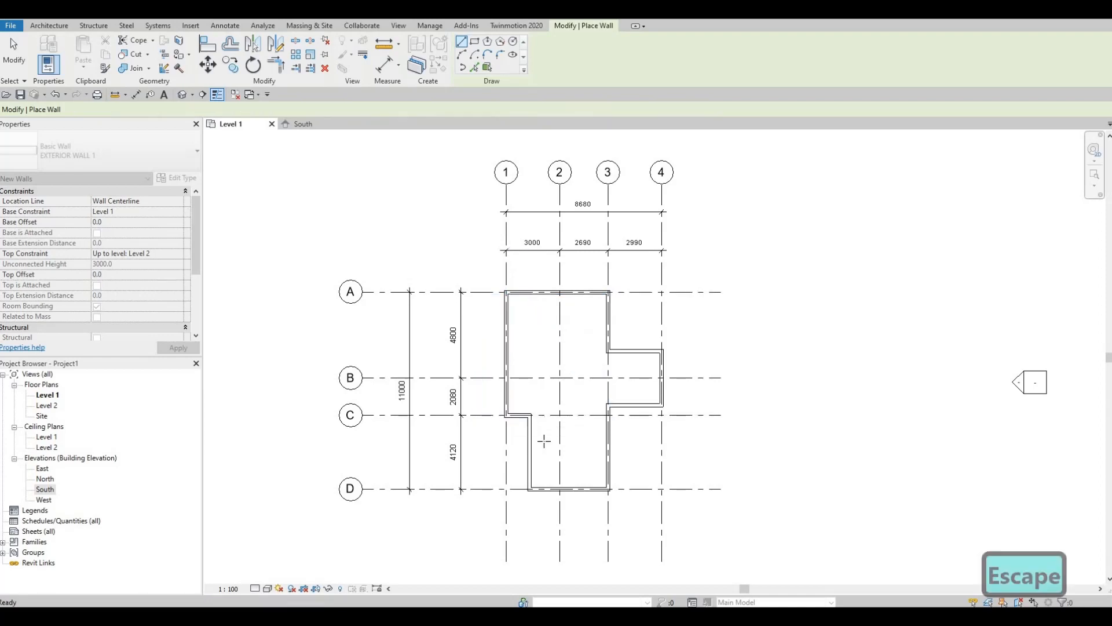
Exit wall drawing, zoom around the plan, and start a new Architecture Wall
{"action": "key", "text": "Escape"}
{"action": "scroll", "coordinate": [565, 479], "scroll_direction": "up", "scroll_amount": 1}
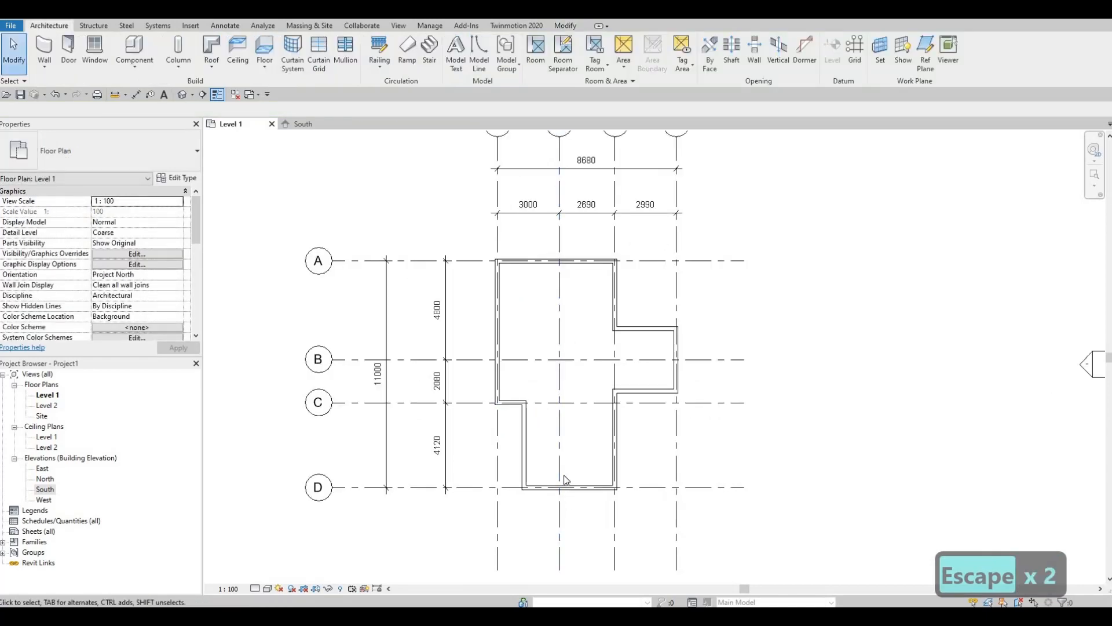
{"action": "scroll", "coordinate": [565, 478], "scroll_direction": "down", "scroll_amount": 2}
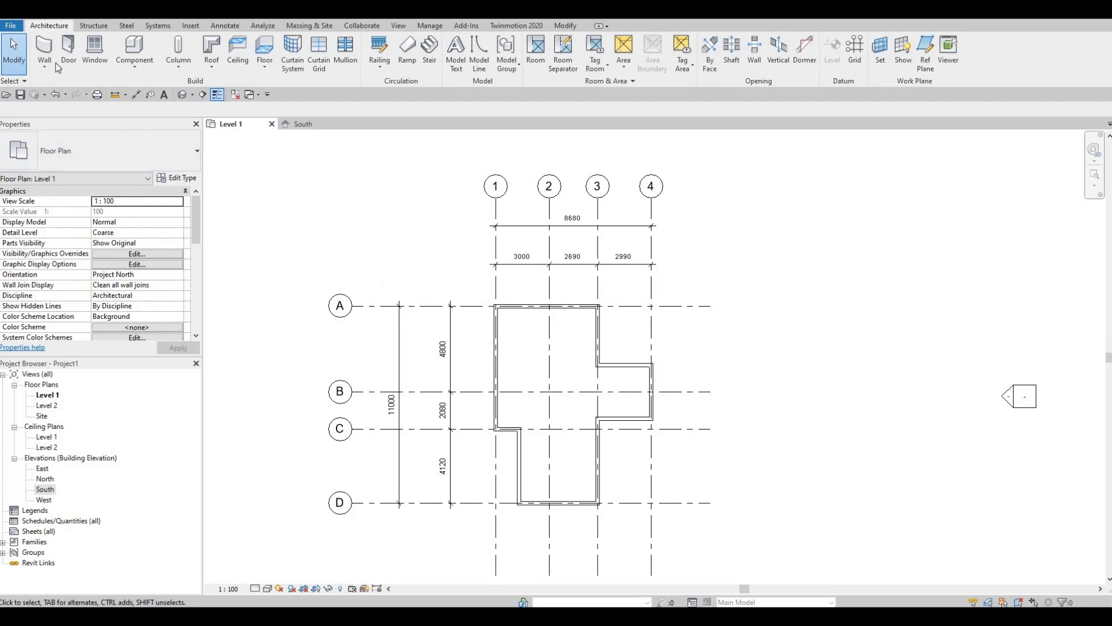
{"action": "left_click", "coordinate": [45, 49]}
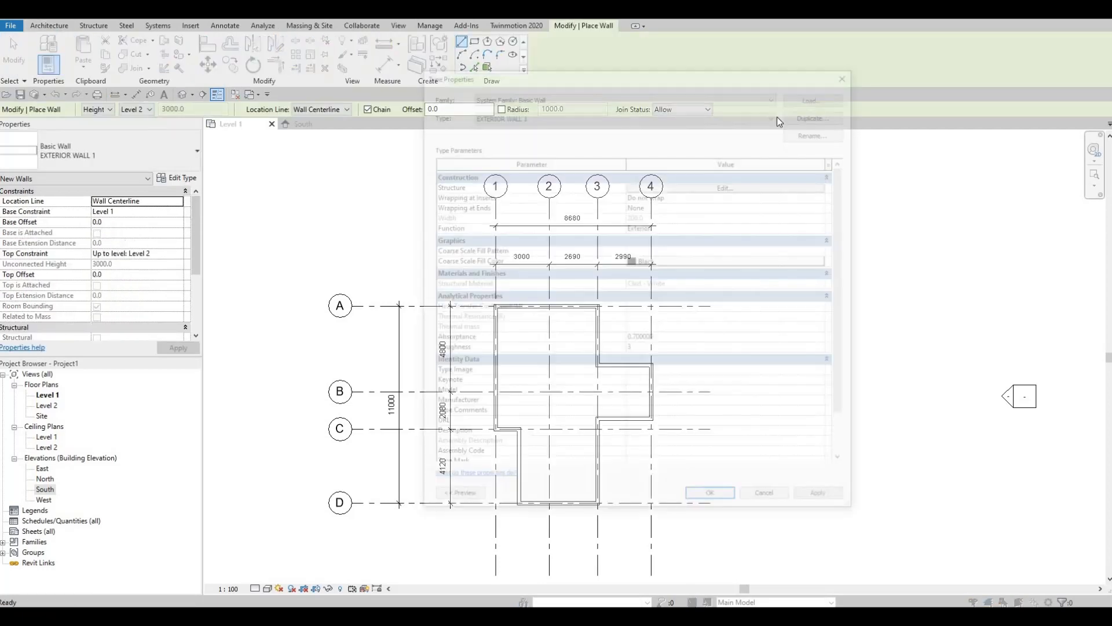
Duplicate the EXTERIOR WALL 1 type under the name INTERIOR WALL 1
{"action": "left_click", "coordinate": [836, 114]}
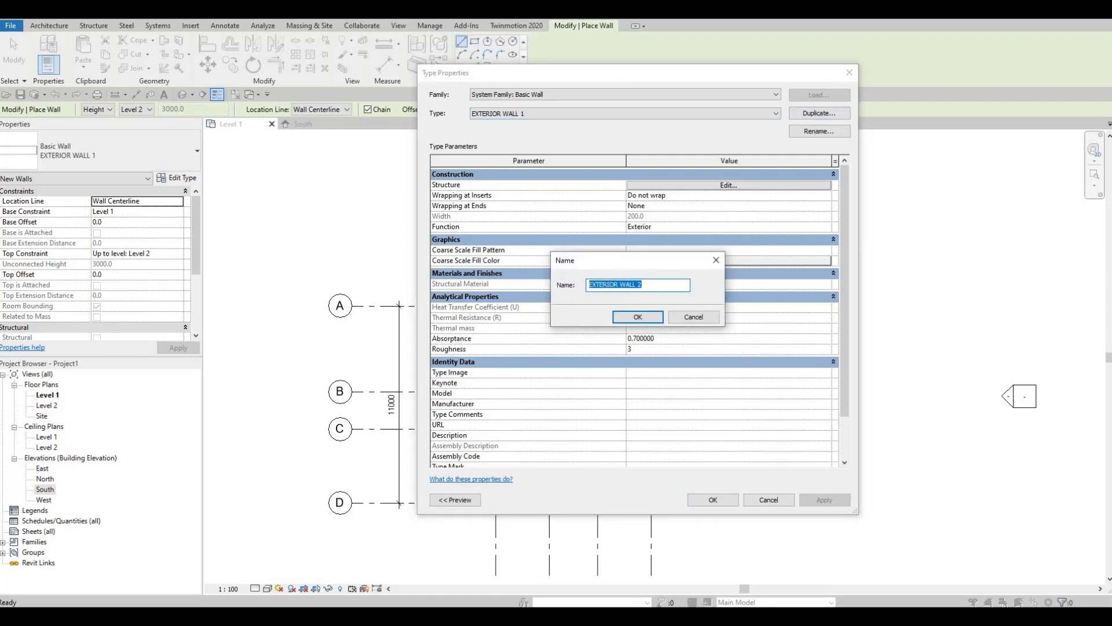
{"action": "type", "text": "INTERIO"}
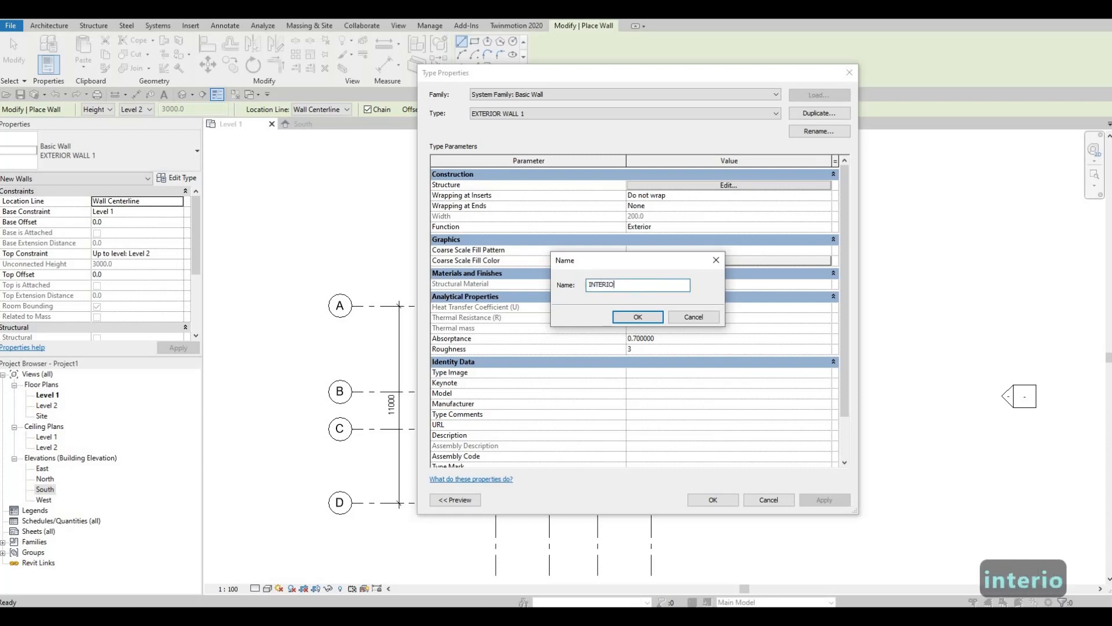
{"action": "type", "text": "R WALL 1"}
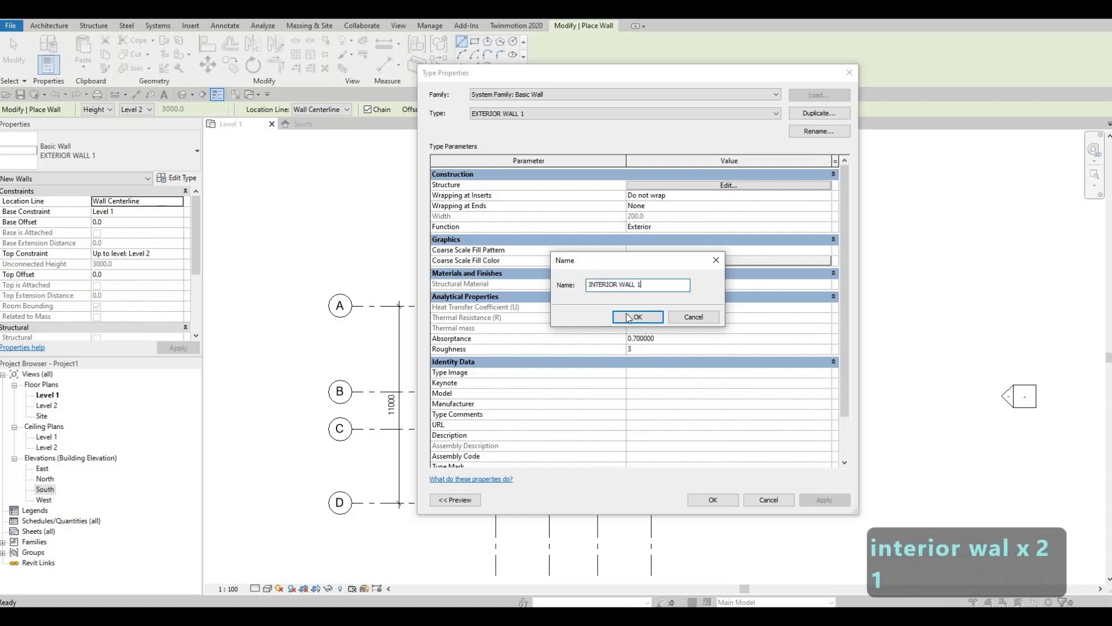
{"action": "left_click", "coordinate": [632, 317]}
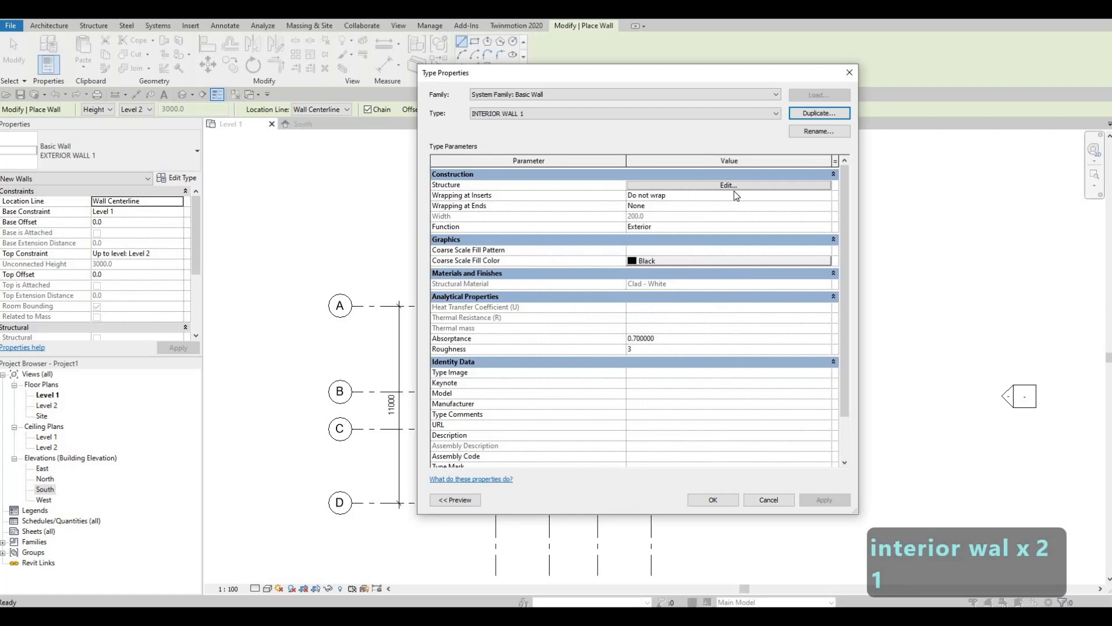
Set the structure layer's material to Gypsum Wall Board
{"action": "left_click", "coordinate": [726, 185]}
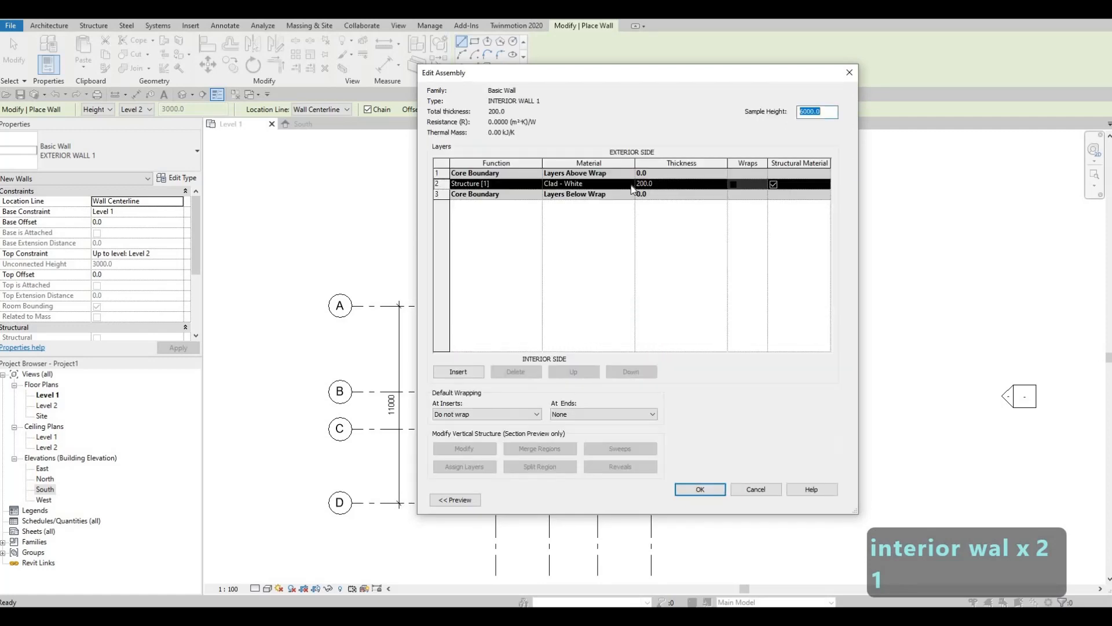
{"action": "left_click", "coordinate": [631, 184]}
{"action": "left_click", "coordinate": [630, 183]}
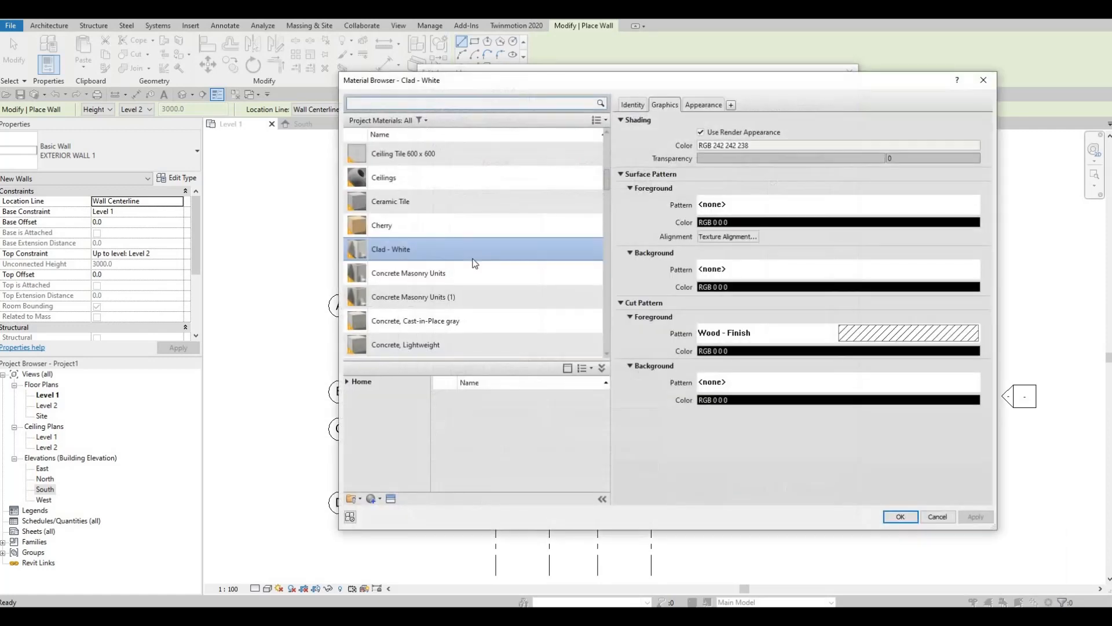
{"action": "scroll", "coordinate": [475, 263], "scroll_direction": "down", "scroll_amount": 5}
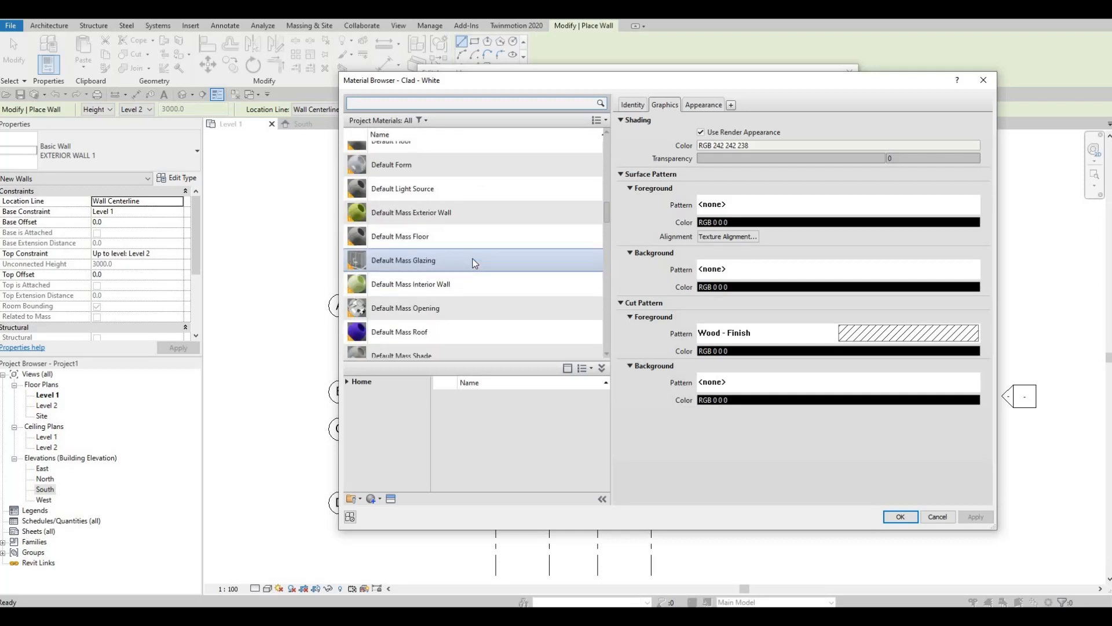
{"action": "scroll", "coordinate": [475, 263], "scroll_direction": "up", "scroll_amount": 15}
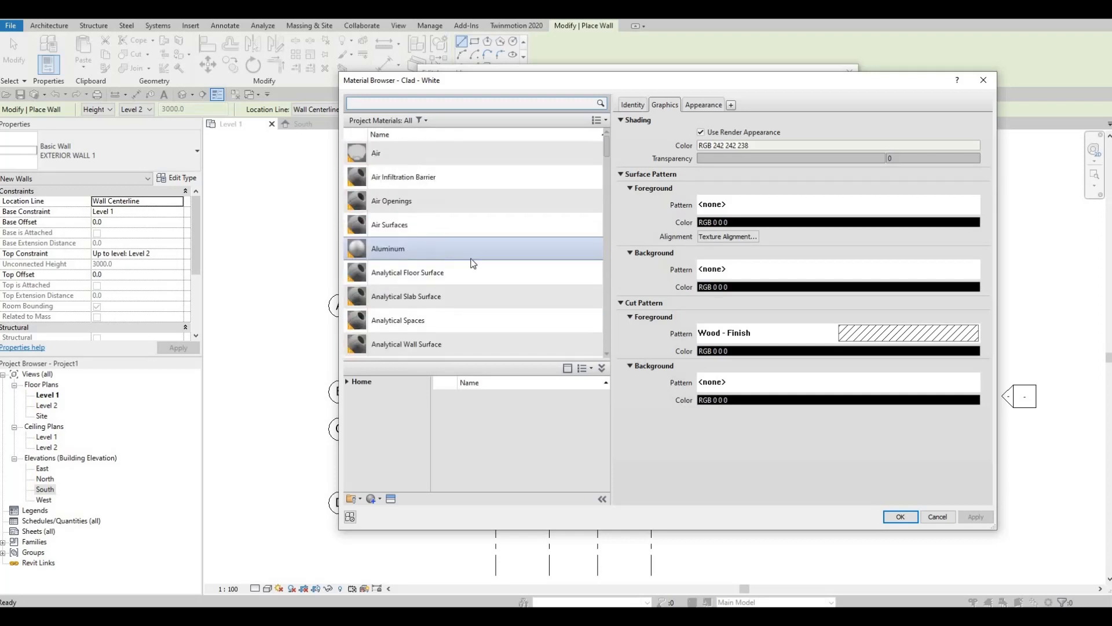
{"action": "scroll", "coordinate": [447, 149], "scroll_direction": "down", "scroll_amount": 10}
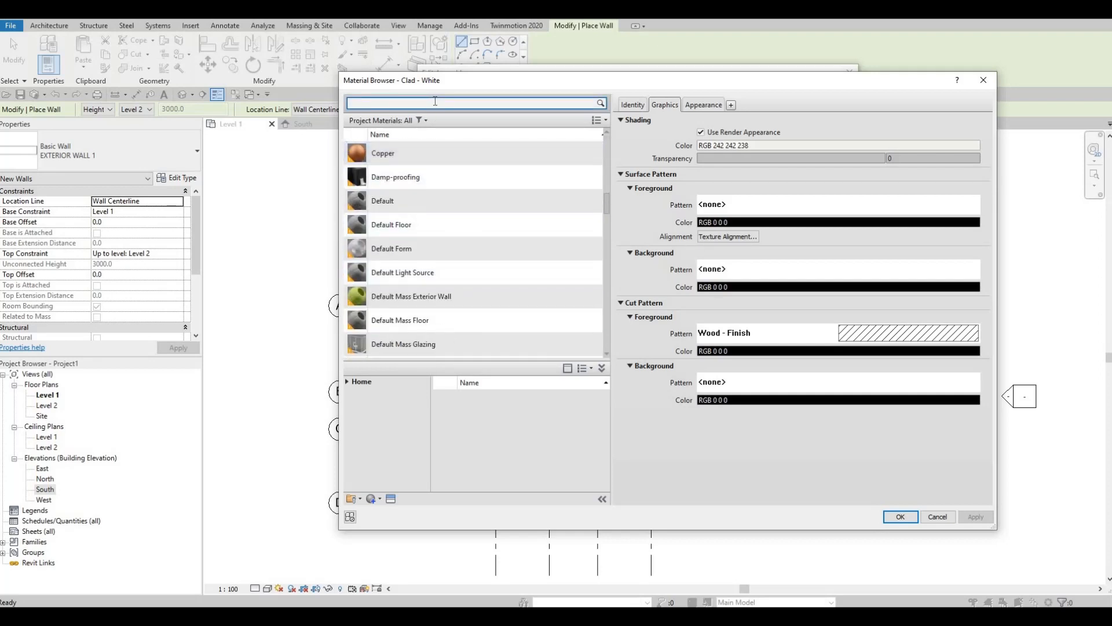
{"action": "type", "text": "GY"}
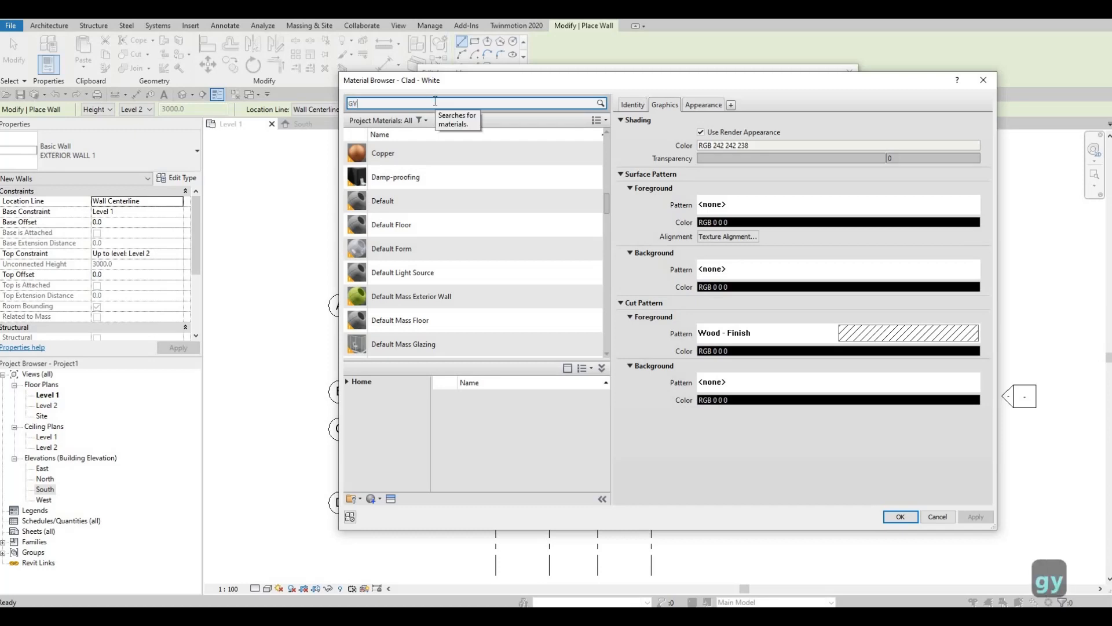
{"action": "left_click", "coordinate": [416, 167]}
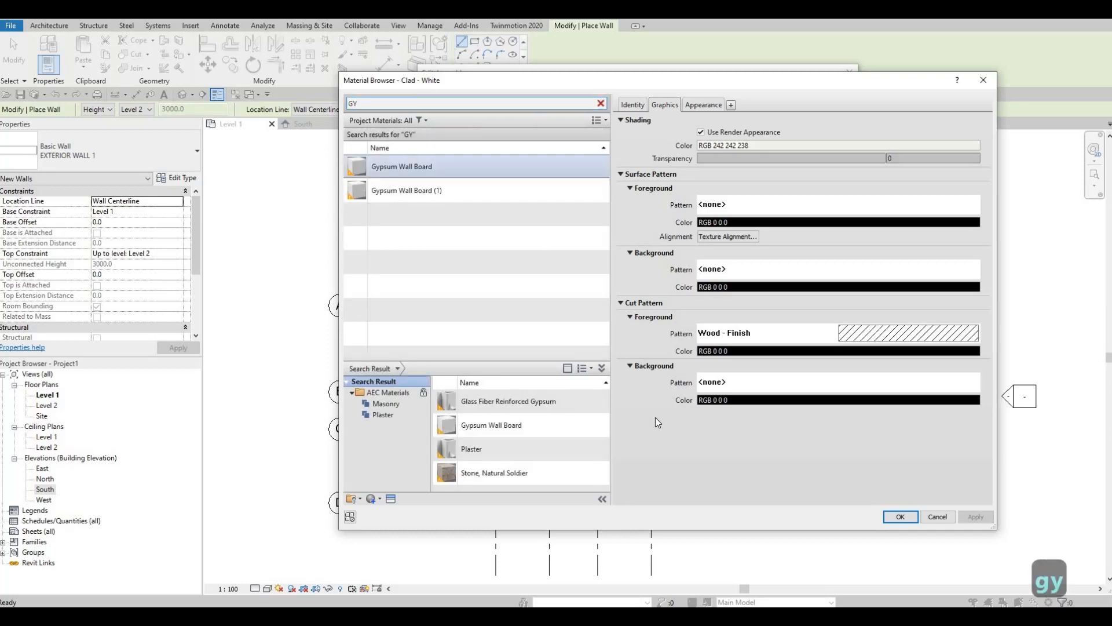
{"action": "left_click", "coordinate": [898, 516]}
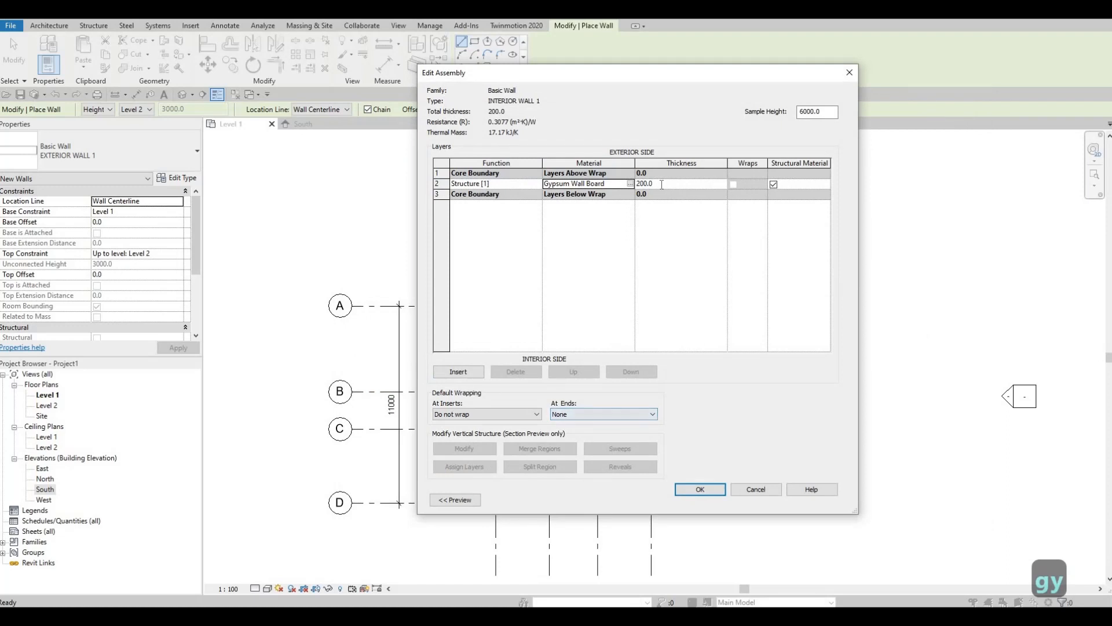
Make the structure layer 150 thick and apply the wall type changes
{"action": "left_click", "coordinate": [662, 184]}
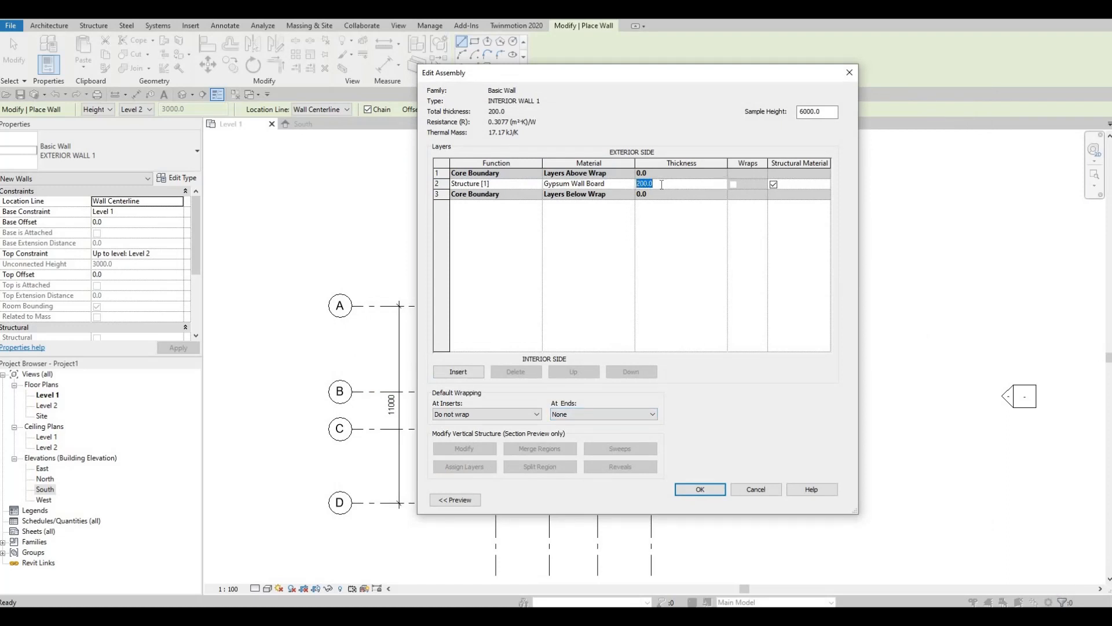
{"action": "type", "text": "150"}
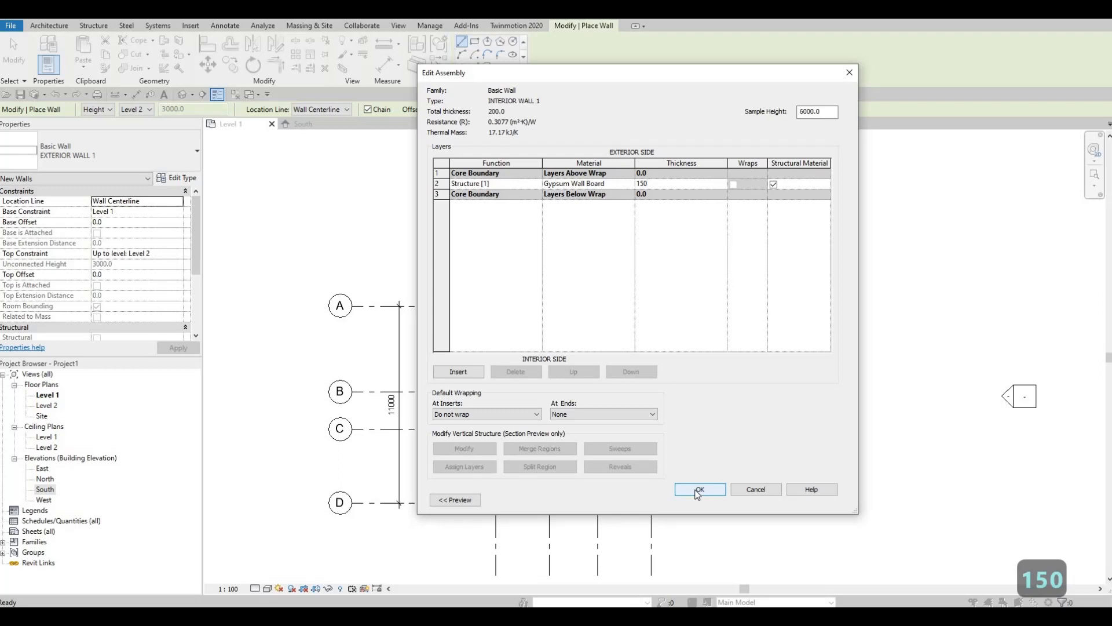
{"action": "left_click", "coordinate": [698, 490]}
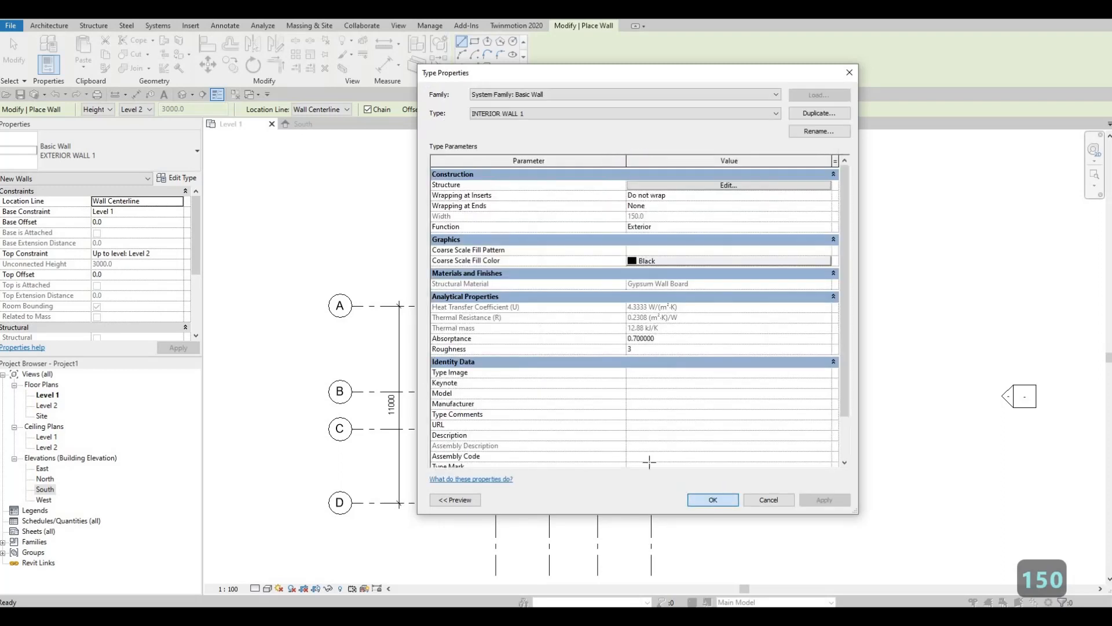
{"action": "key", "text": "Return"}
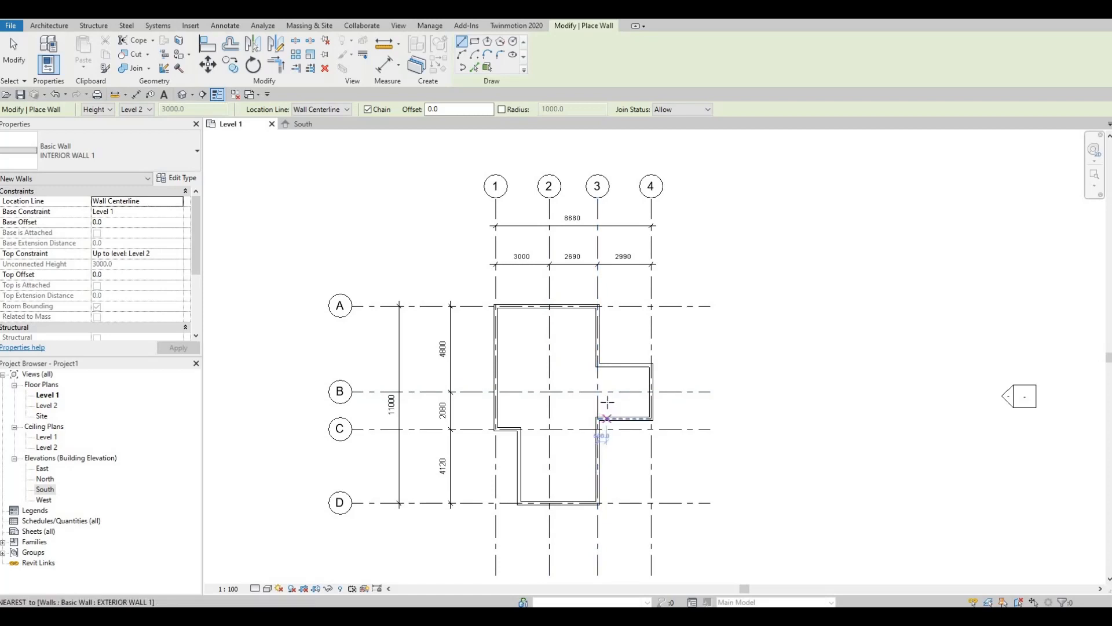
Draw a short vertical INTERIOR WALL 1 segment from the grid 3 wall inside the bump-out
{"action": "scroll", "coordinate": [607, 402], "scroll_direction": "up", "scroll_amount": 2}
{"action": "scroll", "coordinate": [607, 402], "scroll_direction": "up", "scroll_amount": 4}
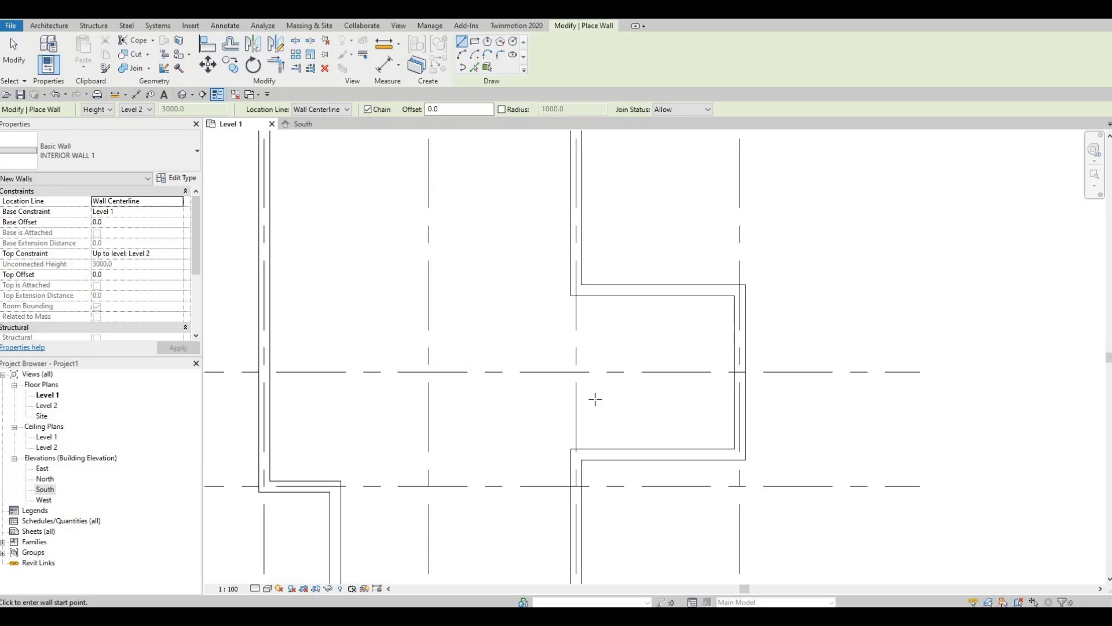
{"action": "left_click", "coordinate": [576, 312]}
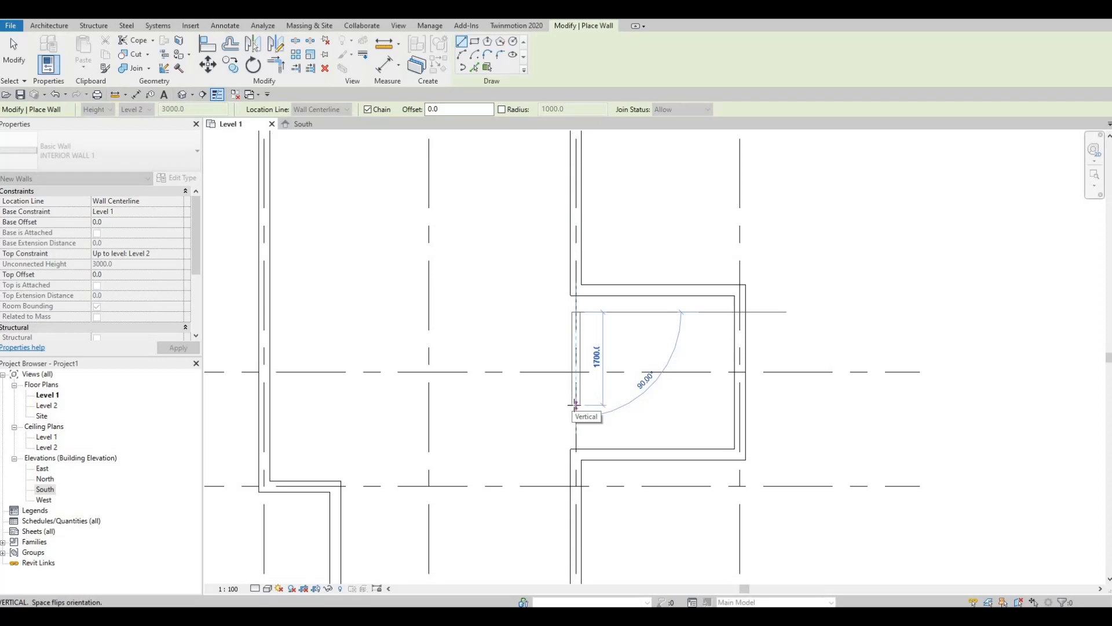
{"action": "scroll", "coordinate": [626, 390], "scroll_direction": "up", "scroll_amount": 2}
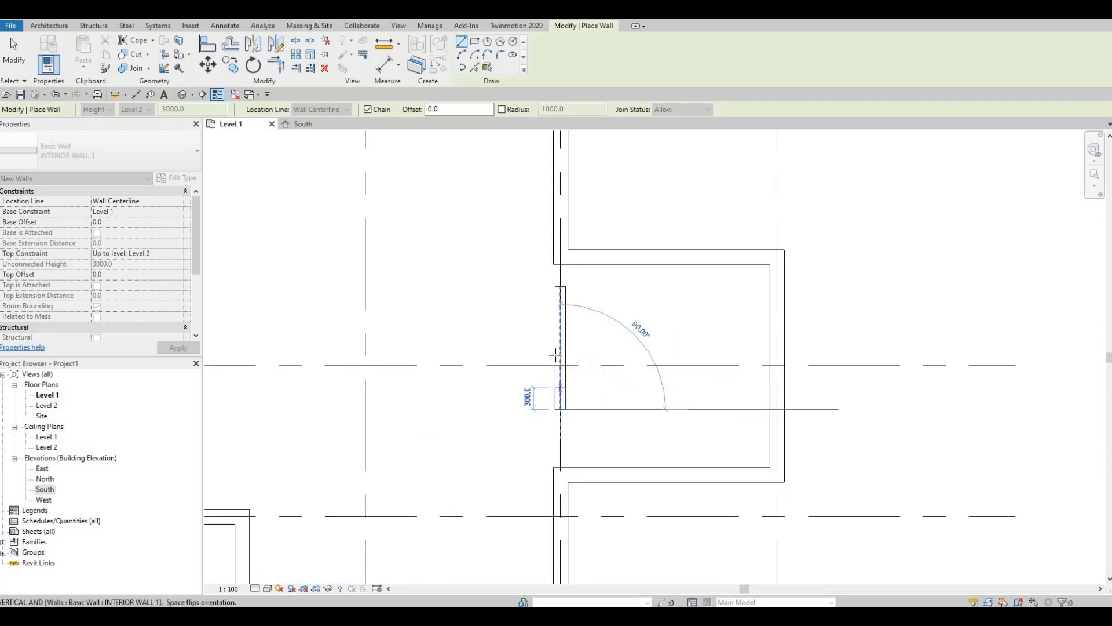
{"action": "key", "text": "Escape"}
{"action": "key", "text": "Escape"}
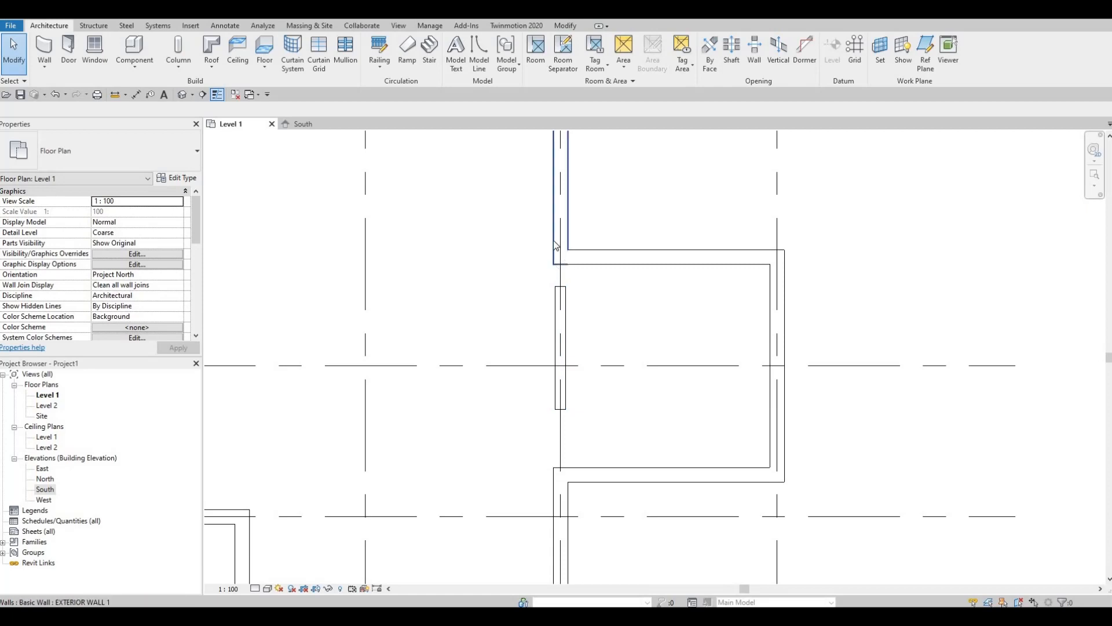
{"action": "key", "text": "F1"}
{"action": "key", "text": "F1"}
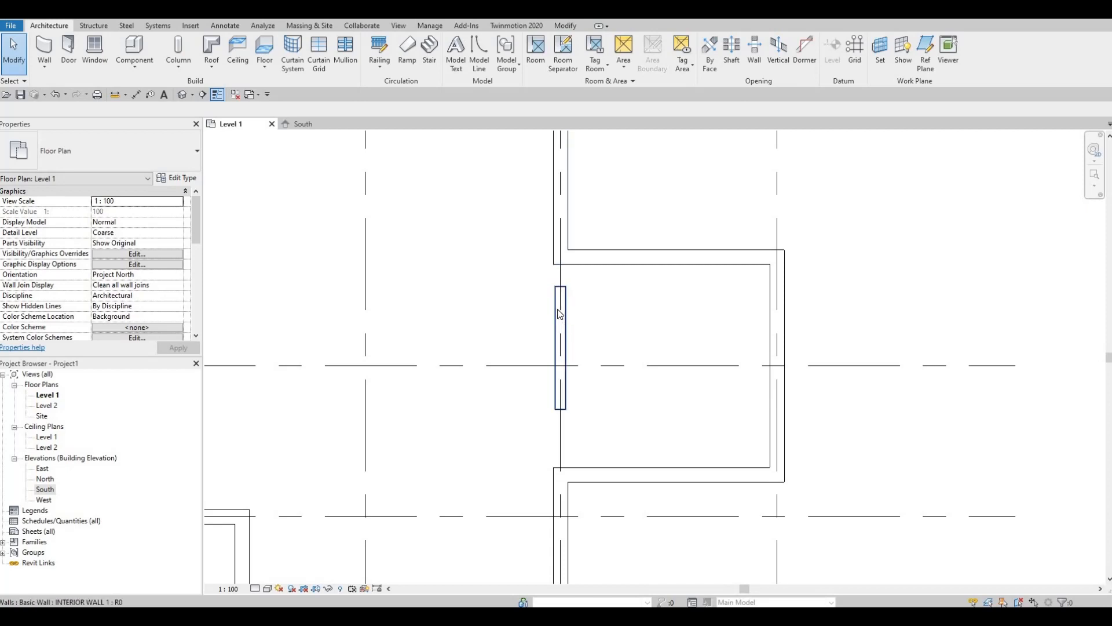
Align the short interior wall to the exterior wall face using AL
{"action": "key", "text": "a"}
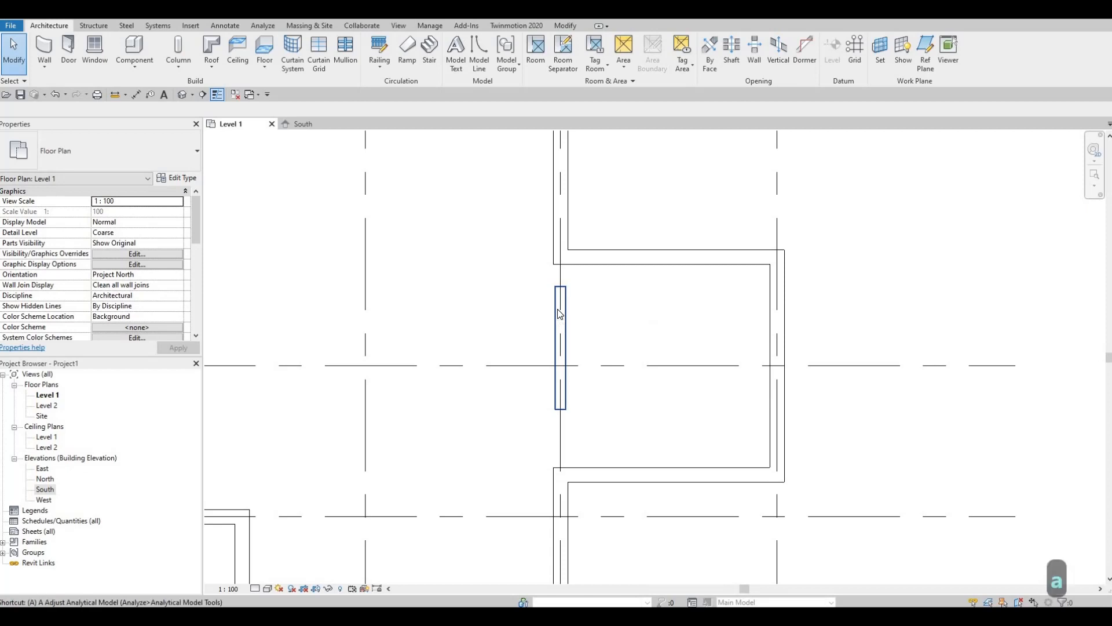
{"action": "key", "text": "l"}
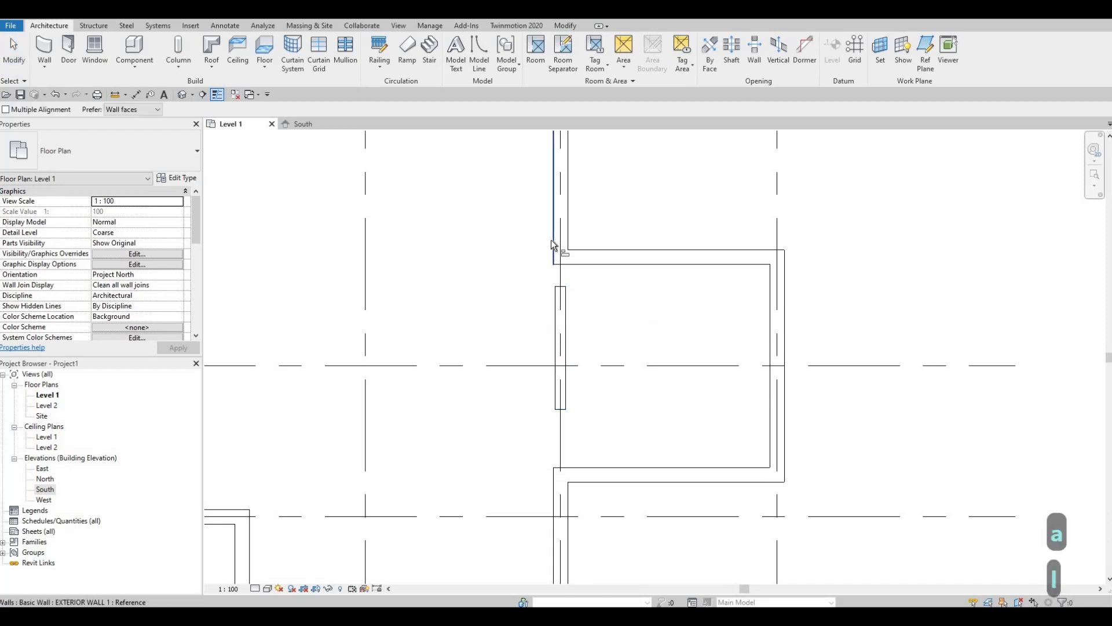
{"action": "left_click", "coordinate": [565, 25]}
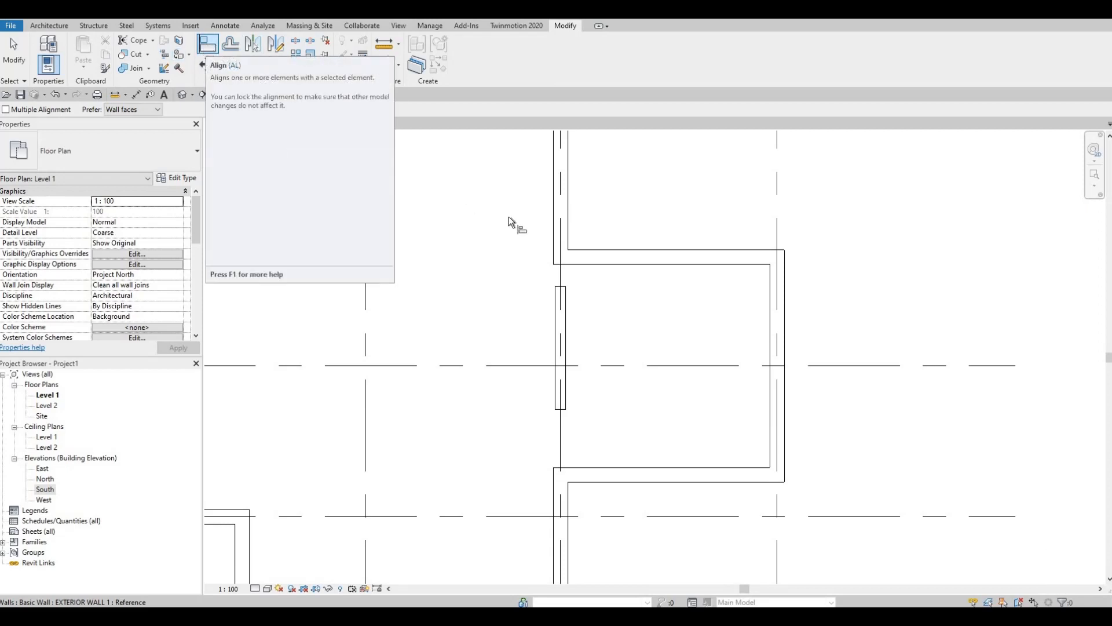
{"action": "left_click", "coordinate": [554, 199]}
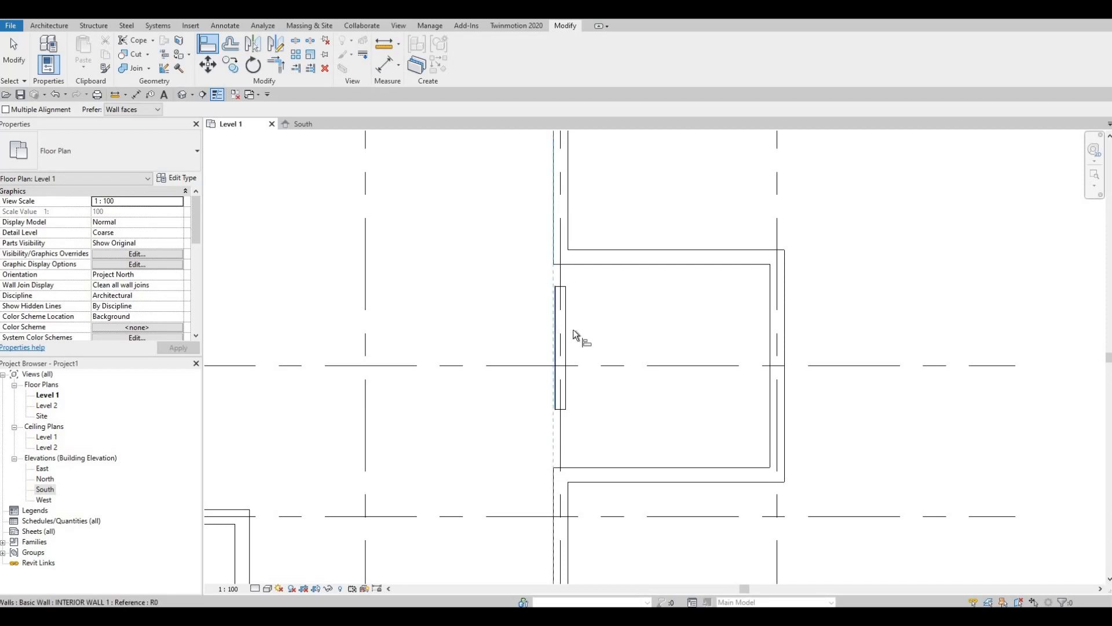
{"action": "left_click", "coordinate": [573, 334]}
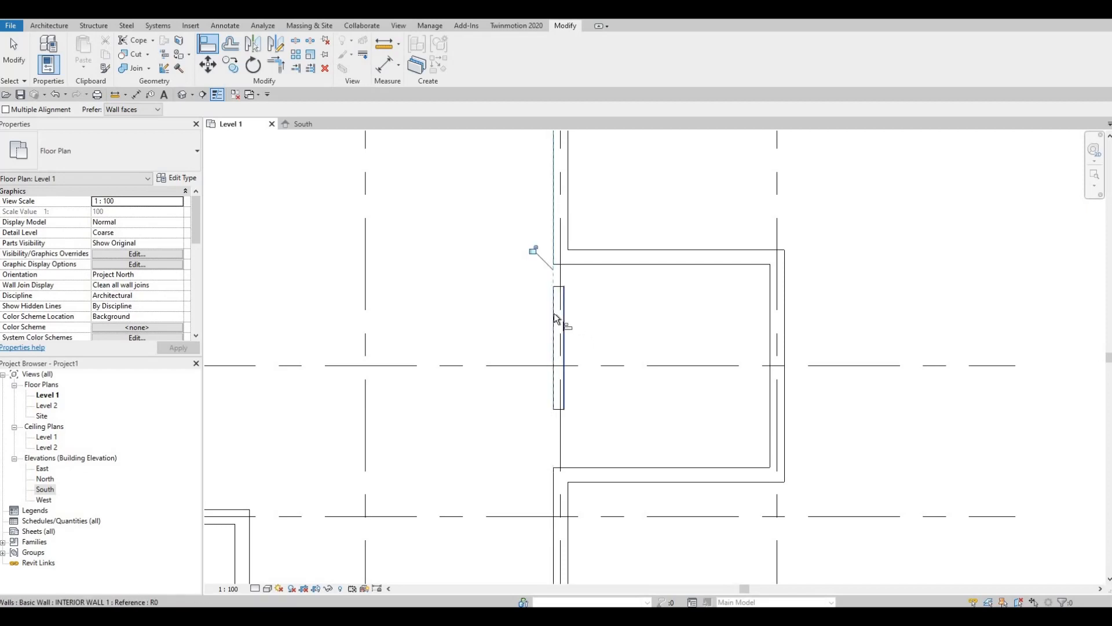
{"action": "key", "text": "Escape"}
{"action": "key", "text": "Escape"}
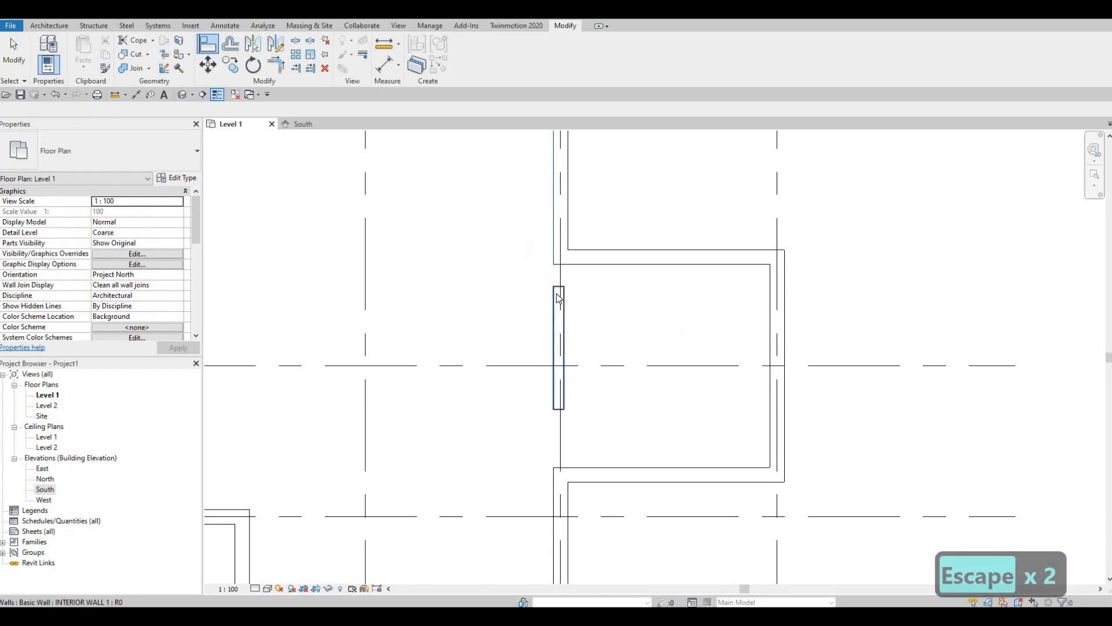
Stretch the interior wall's ends up to the top wall and down to the bottom wall
{"action": "left_click", "coordinate": [561, 294]}
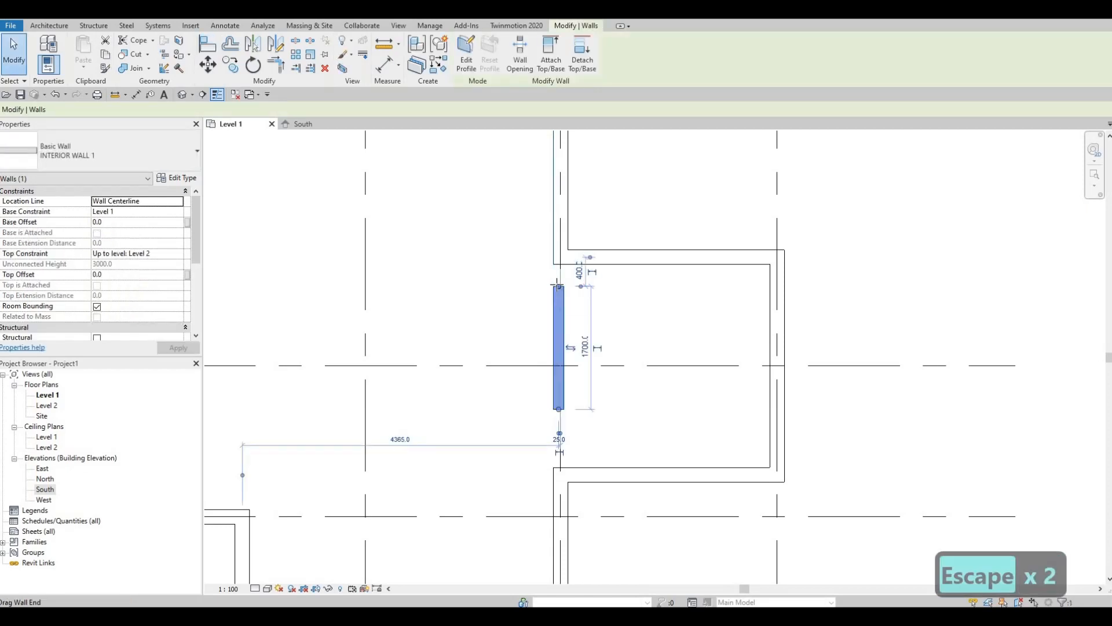
{"action": "left_click_drag", "start_coordinate": [558, 286], "coordinate": [559, 257]}
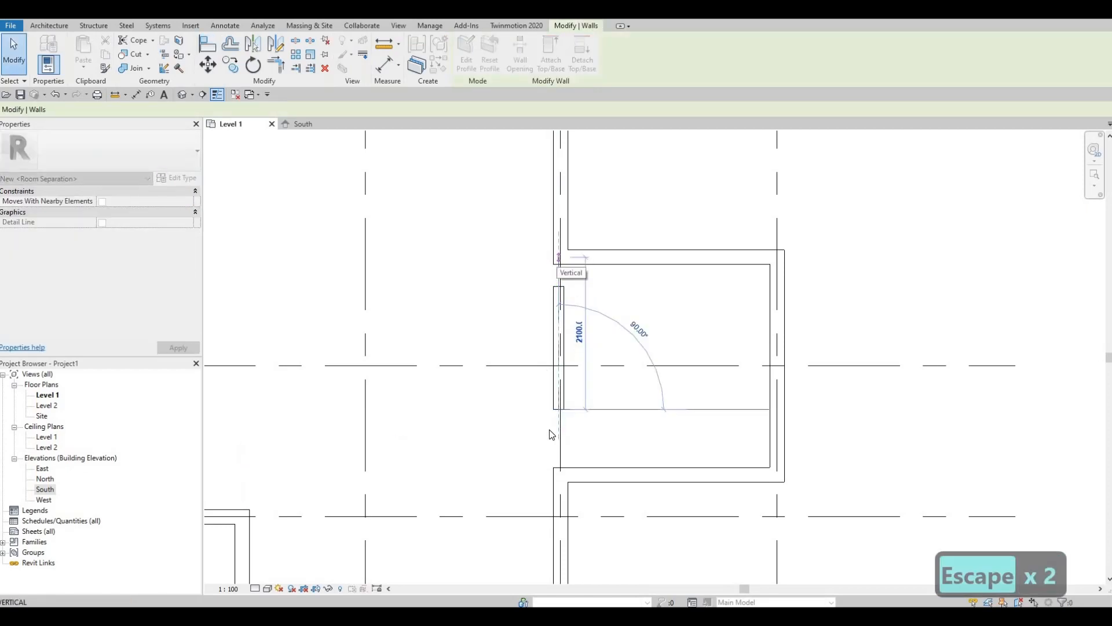
{"action": "left_click_drag", "start_coordinate": [559, 409], "coordinate": [559, 474]}
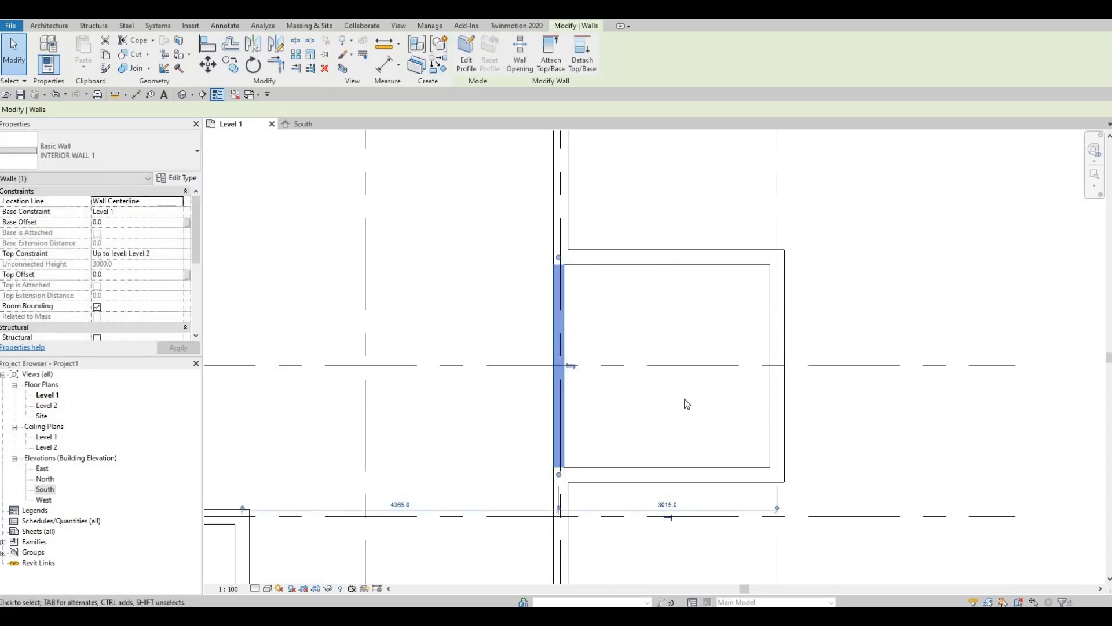
{"action": "key", "text": "Escape"}
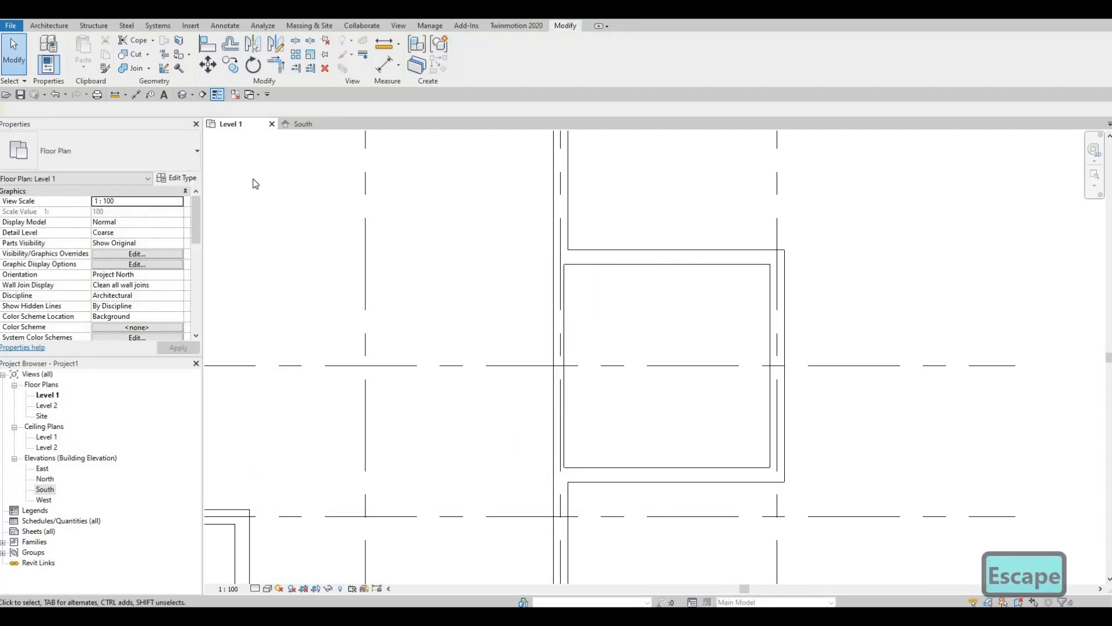
{"action": "key", "text": "Escape"}
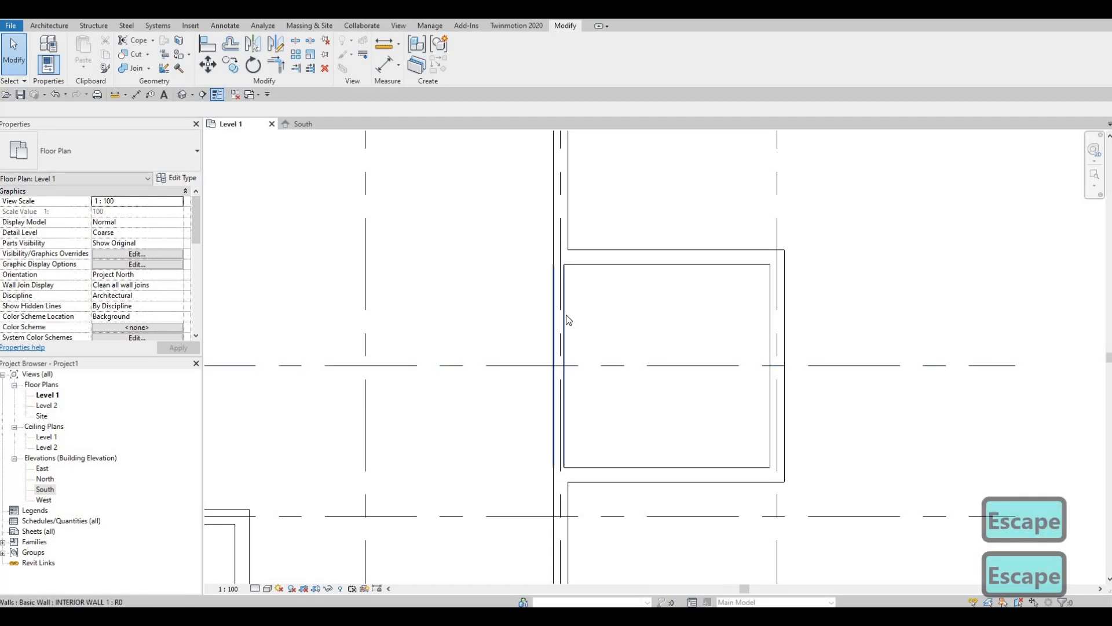
Select the interior wall and use CS to draw another wall of the same type
{"action": "left_click", "coordinate": [548, 324]}
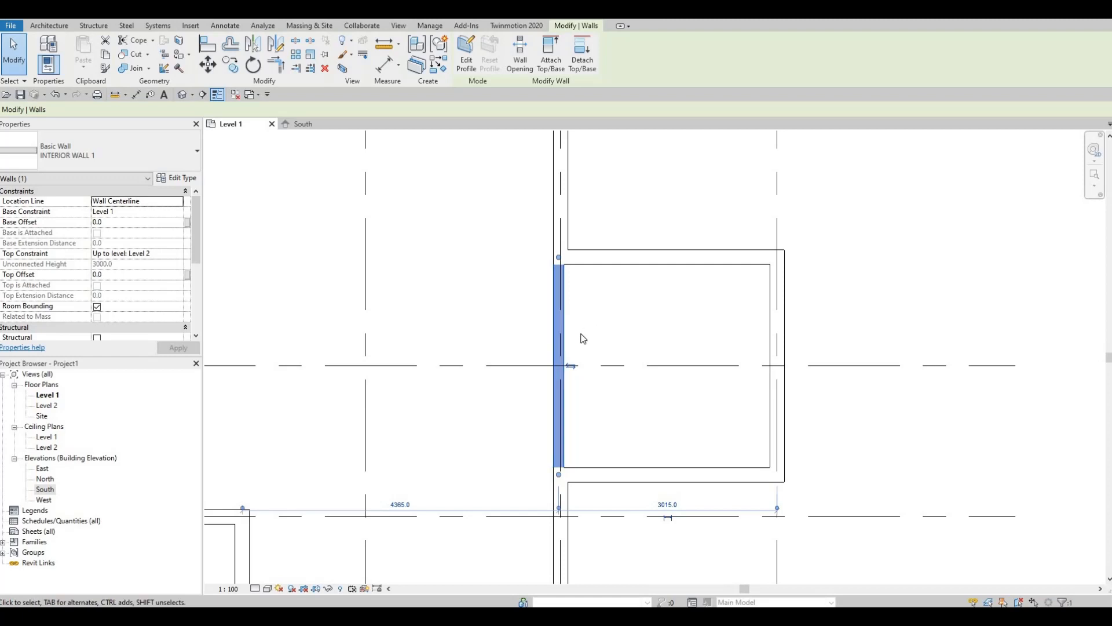
{"action": "key", "text": "c"}
{"action": "key", "text": "s"}
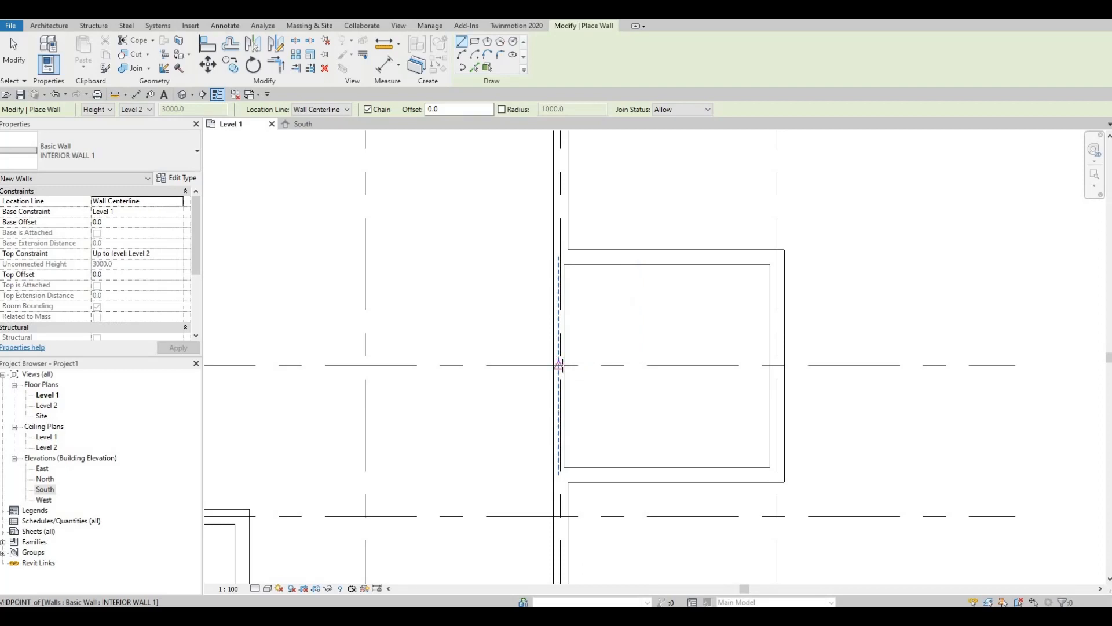
Draw an interior wall along grid B across the small room from wall to wall
{"action": "left_click", "coordinate": [562, 365]}
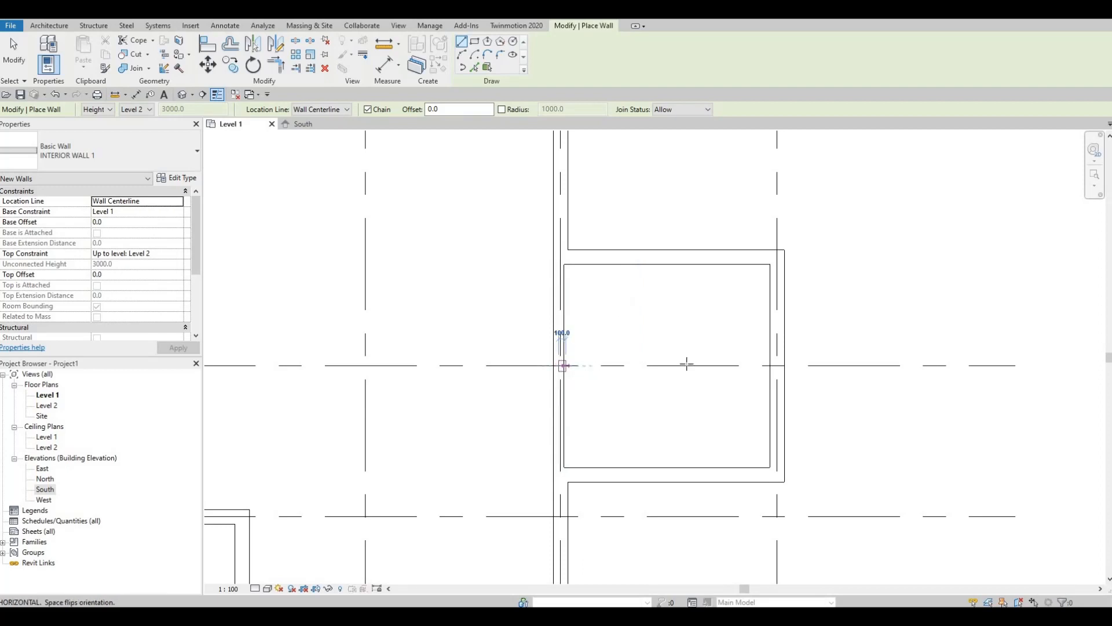
{"action": "left_click", "coordinate": [777, 365]}
{"action": "key", "text": "Escape"}
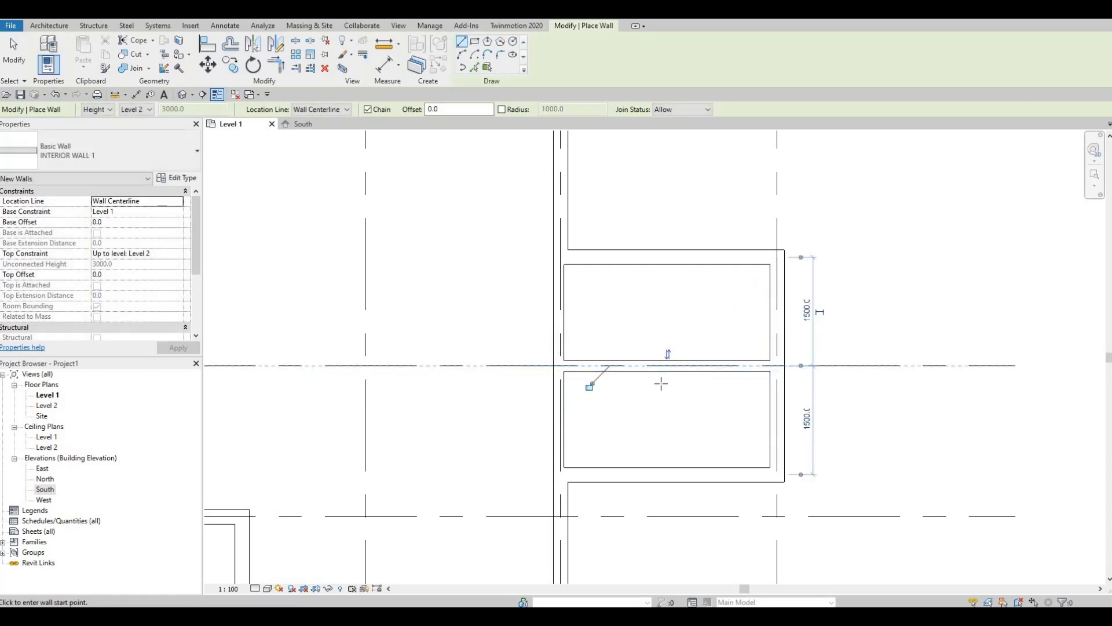
{"action": "key", "text": "Escape"}
{"action": "key", "text": "Escape"}
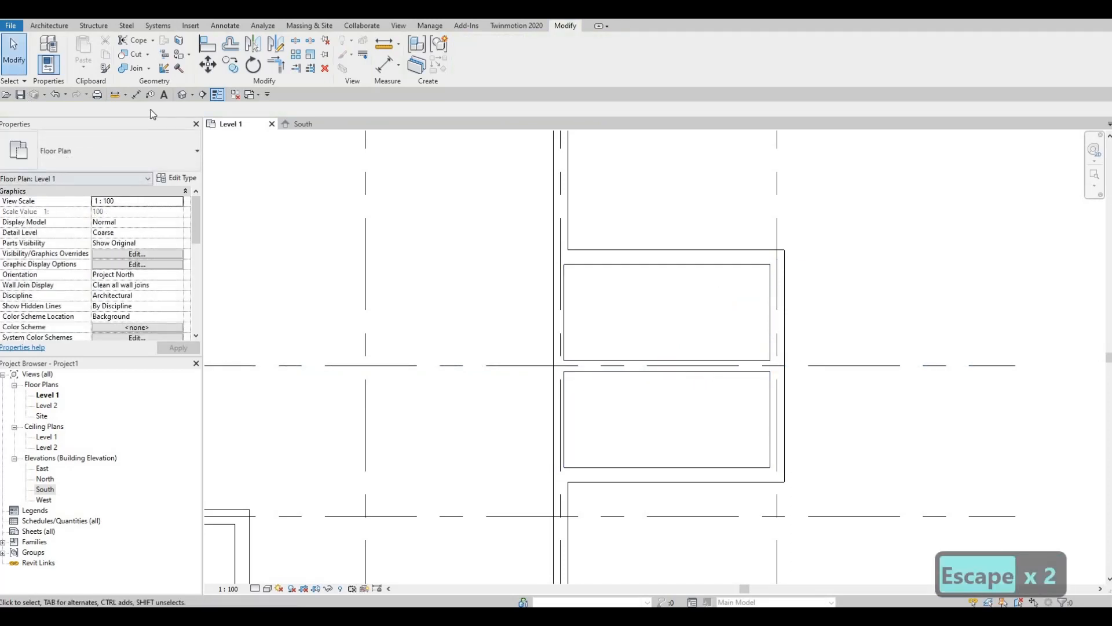
Move the dividing wall to 1600 from the top wall, leaving 1400 below
{"action": "left_click", "coordinate": [608, 369]}
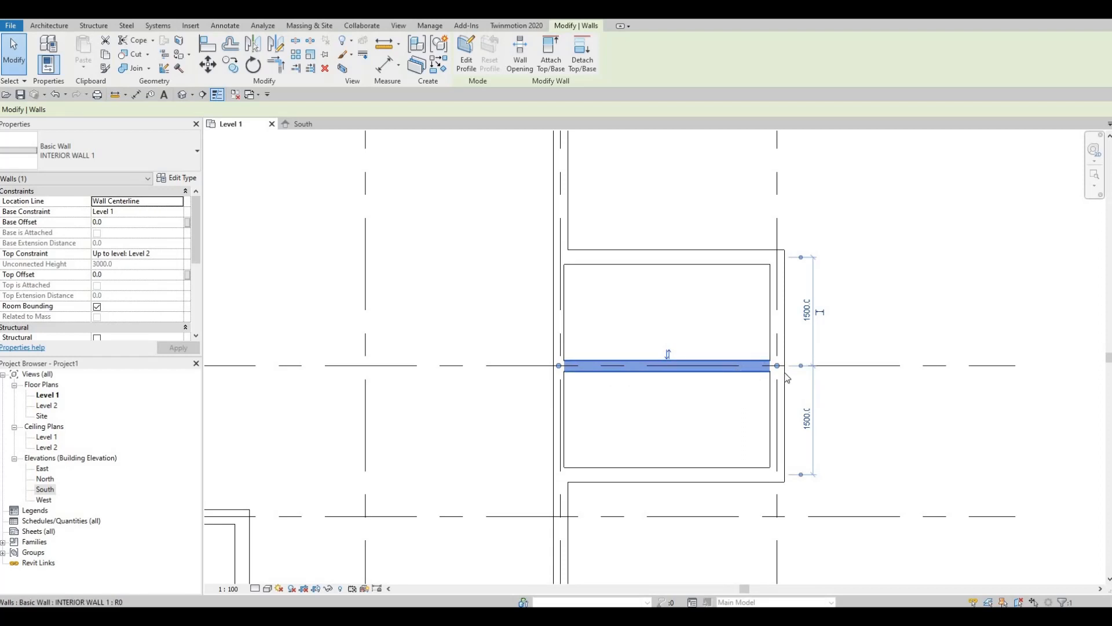
{"action": "left_click", "coordinate": [807, 312]}
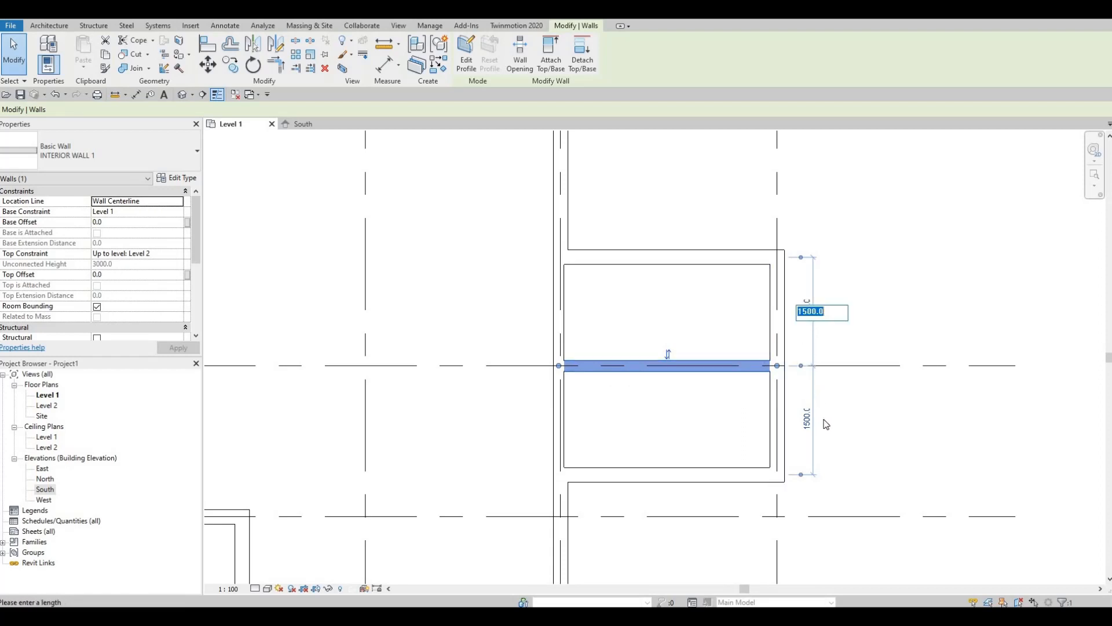
{"action": "type", "text": "1600"}
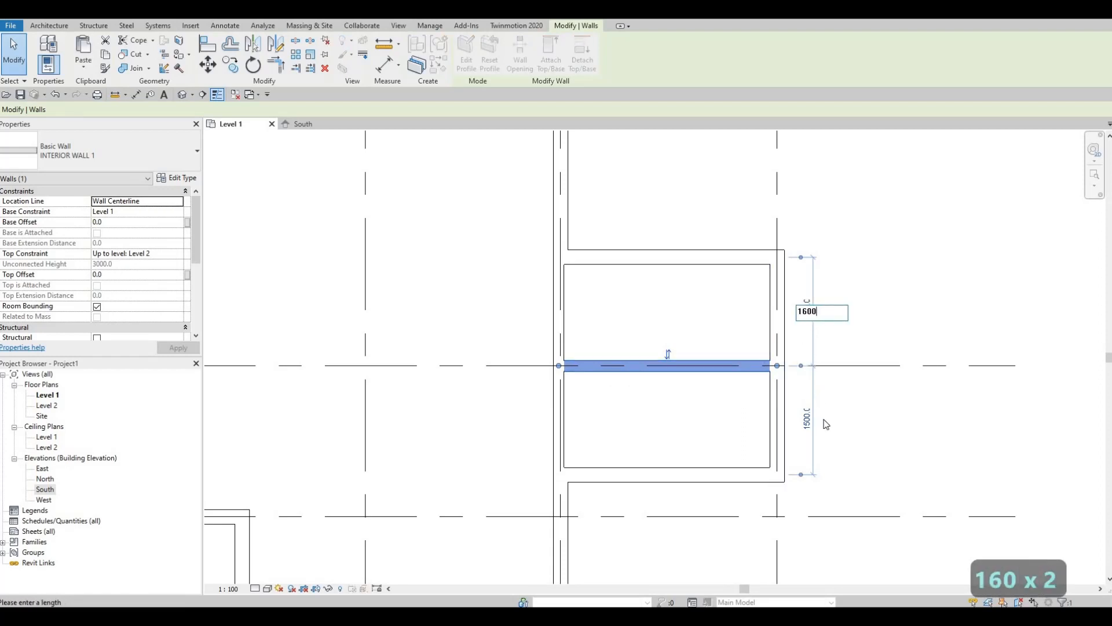
{"action": "key", "text": "Return"}
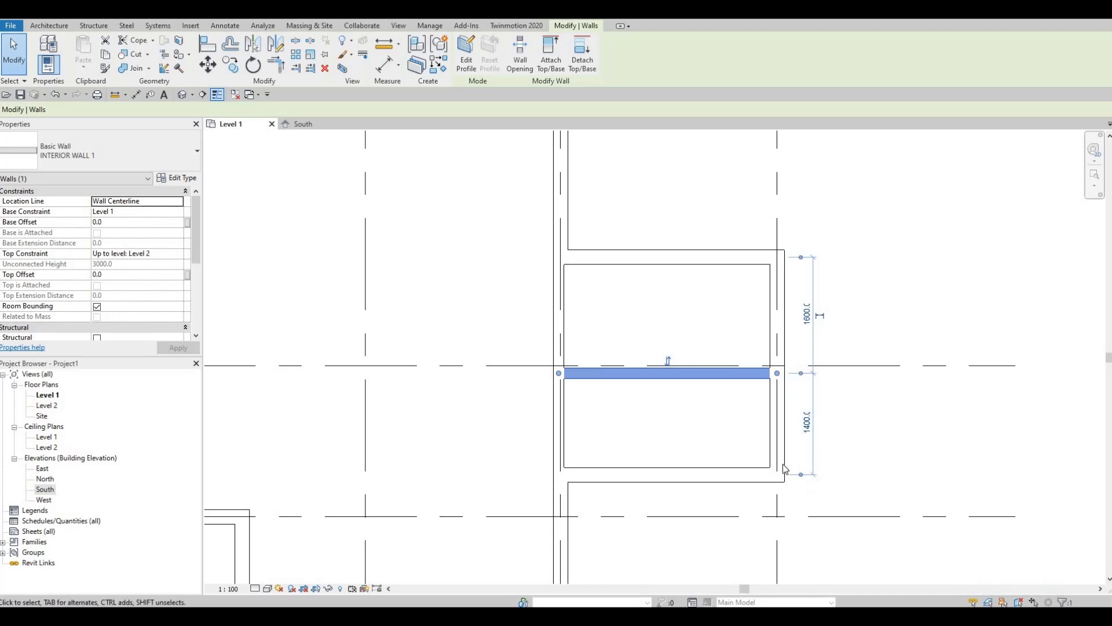
{"action": "scroll", "coordinate": [661, 301], "scroll_direction": "down", "scroll_amount": 3}
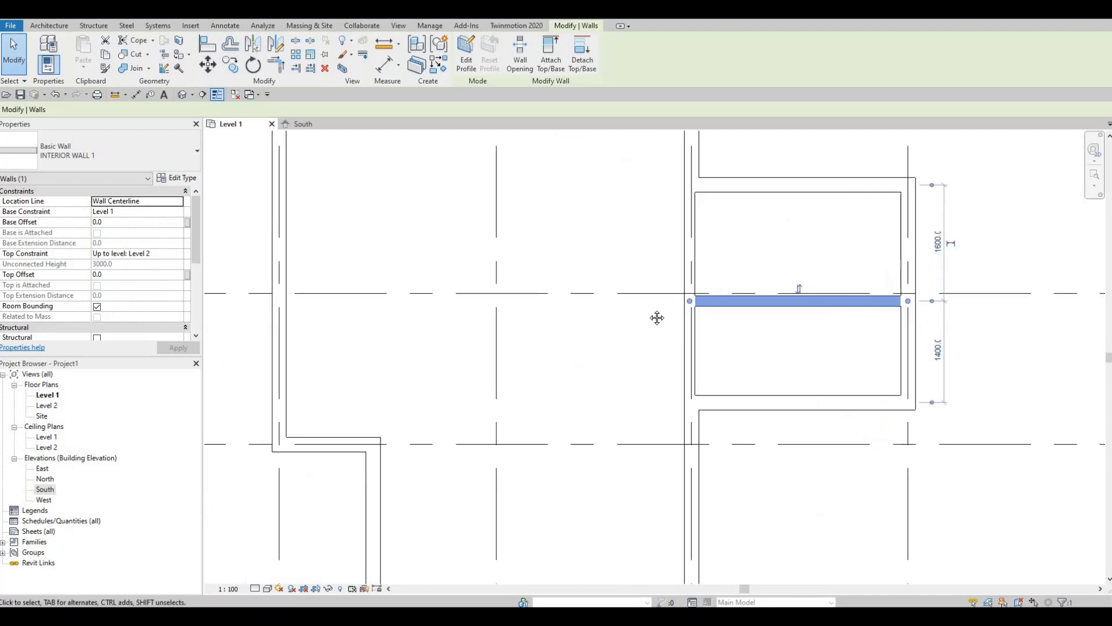
{"action": "scroll", "coordinate": [660, 312], "scroll_direction": "down", "scroll_amount": 2}
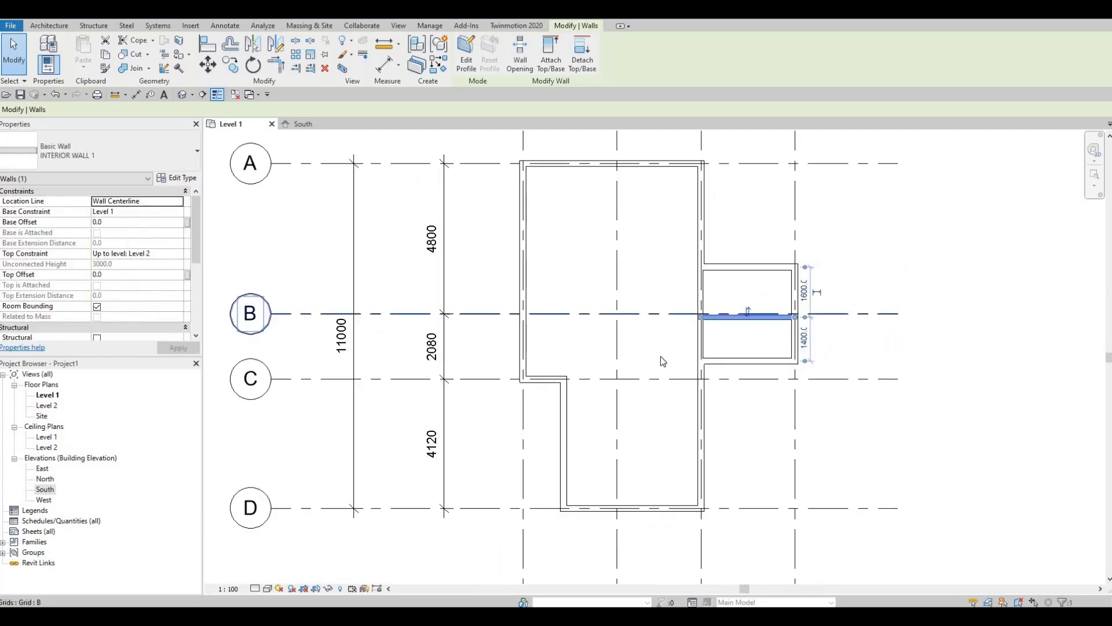
{"action": "middle_click_drag", "start_coordinate": [663, 360], "coordinate": [638, 373]}
{"action": "scroll", "coordinate": [626, 384], "scroll_direction": "up", "scroll_amount": 1}
{"action": "scroll", "coordinate": [624, 391], "scroll_direction": "down", "scroll_amount": 1}
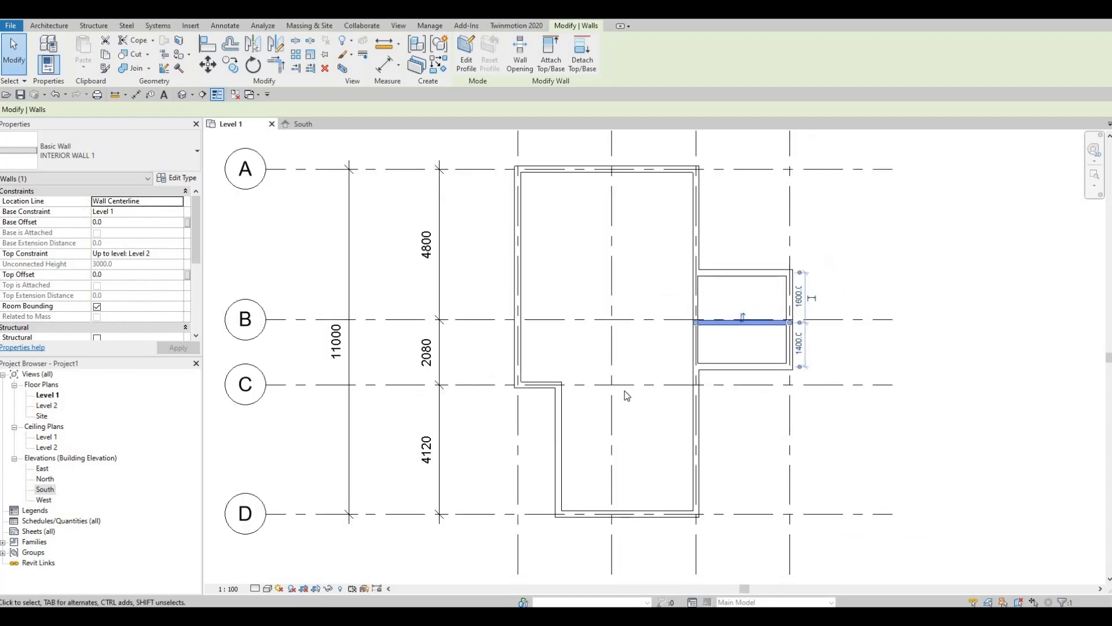
{"action": "scroll", "coordinate": [621, 384], "scroll_direction": "up", "scroll_amount": 1}
{"action": "scroll", "coordinate": [621, 384], "scroll_direction": "down", "scroll_amount": 1}
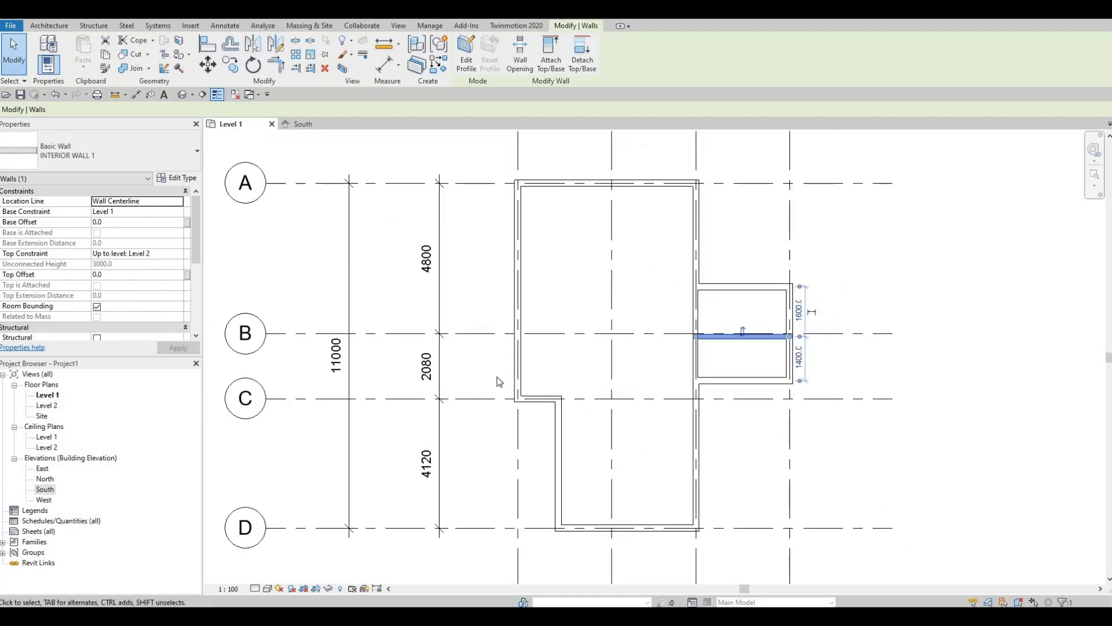
Load M_Toilet-Domestic-2D from the Plumbing > Architectural > Fixtures > Water Closets library
{"action": "left_click", "coordinate": [187, 27]}
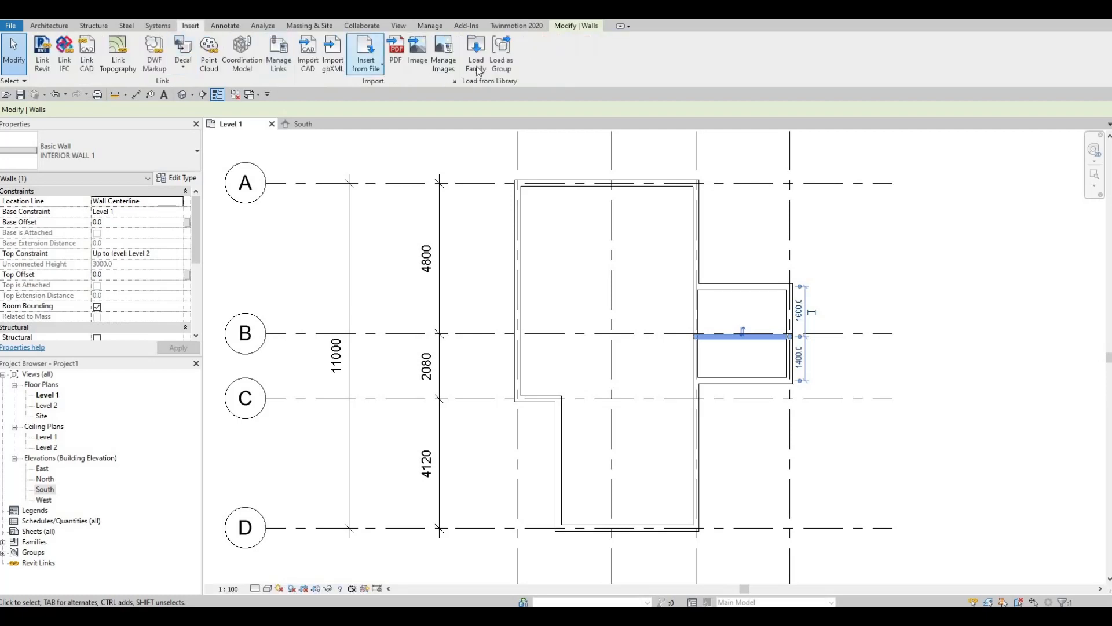
{"action": "left_click", "coordinate": [476, 55]}
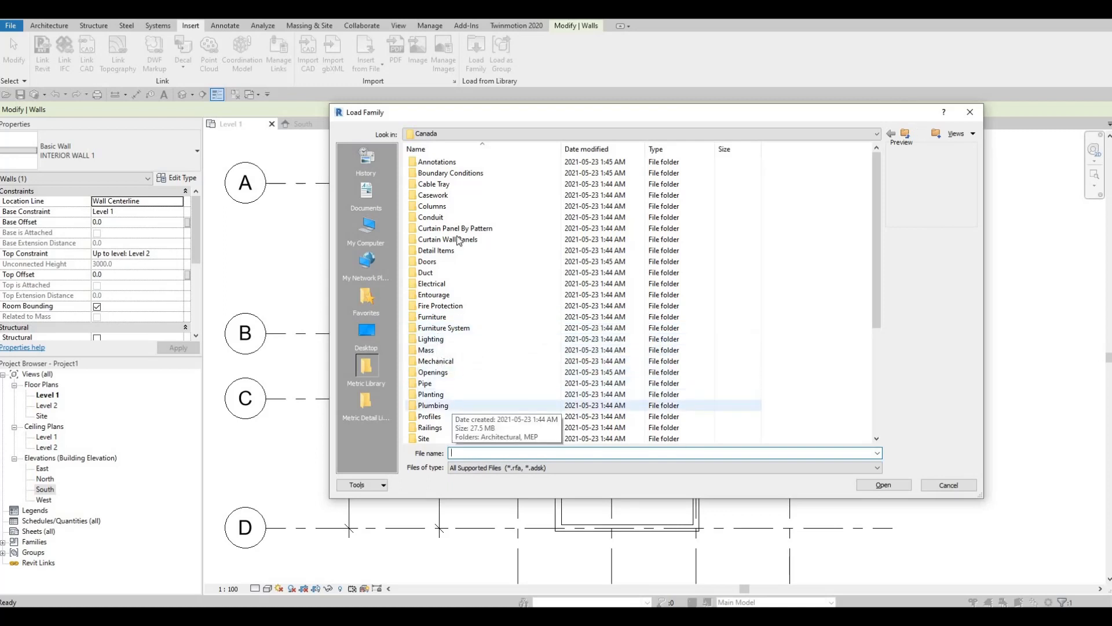
{"action": "double_click", "coordinate": [449, 404]}
{"action": "double_click", "coordinate": [437, 163]}
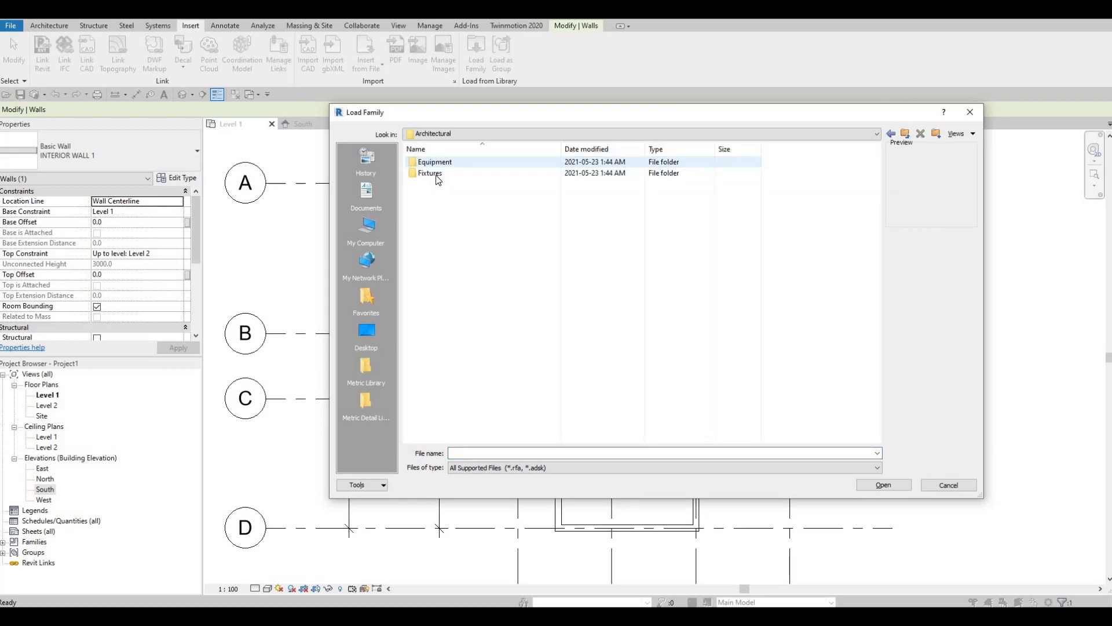
{"action": "double_click", "coordinate": [436, 175]}
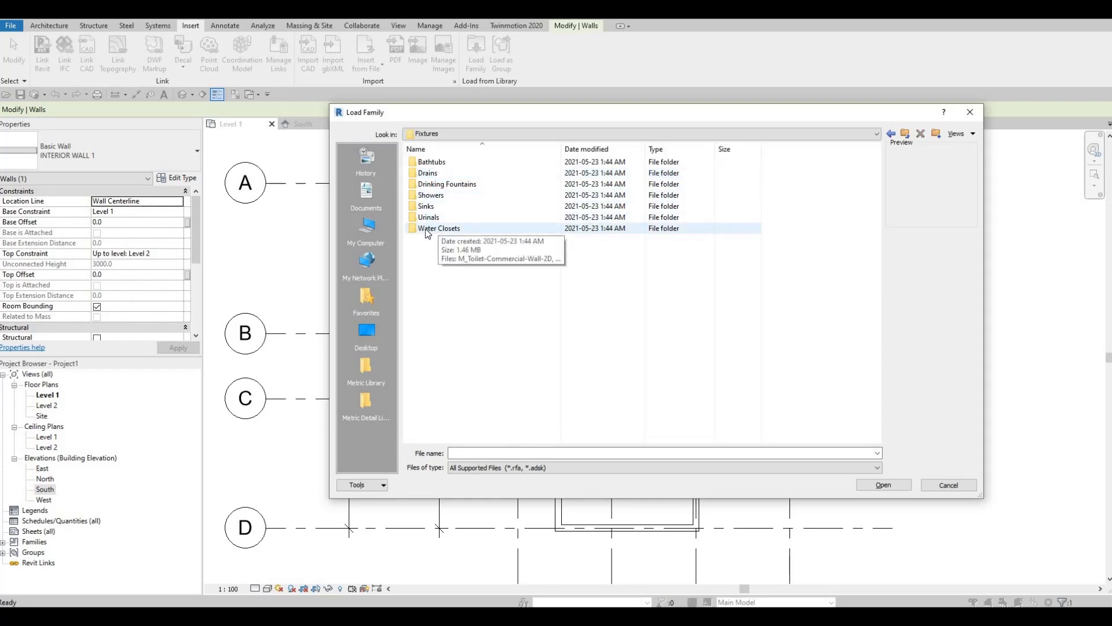
{"action": "double_click", "coordinate": [426, 229]}
{"action": "left_click", "coordinate": [415, 184]}
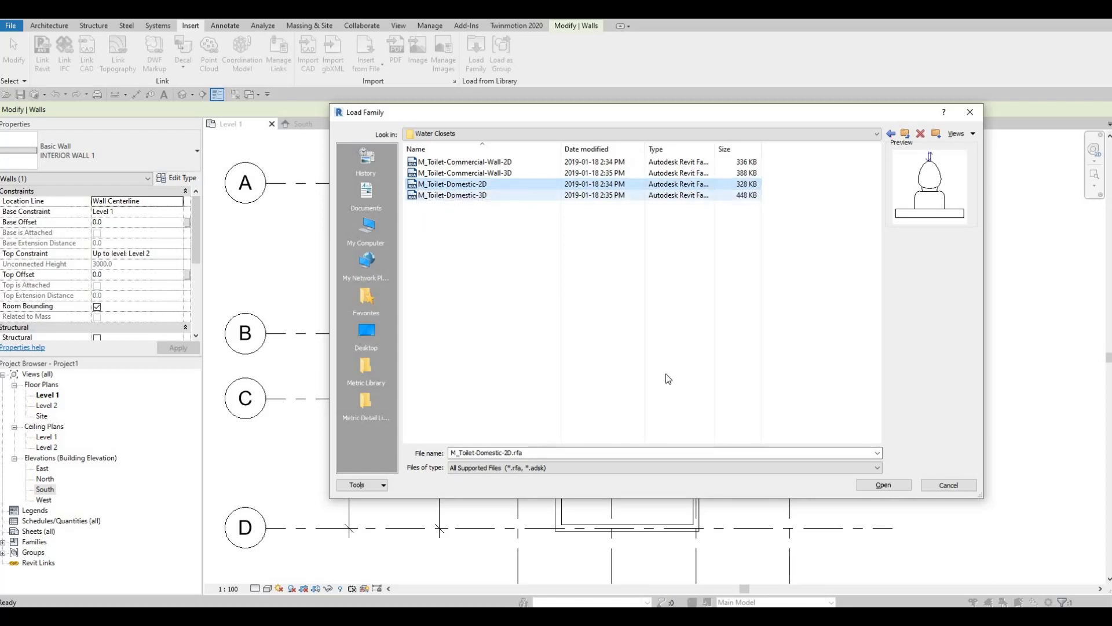
{"action": "left_click", "coordinate": [892, 487]}
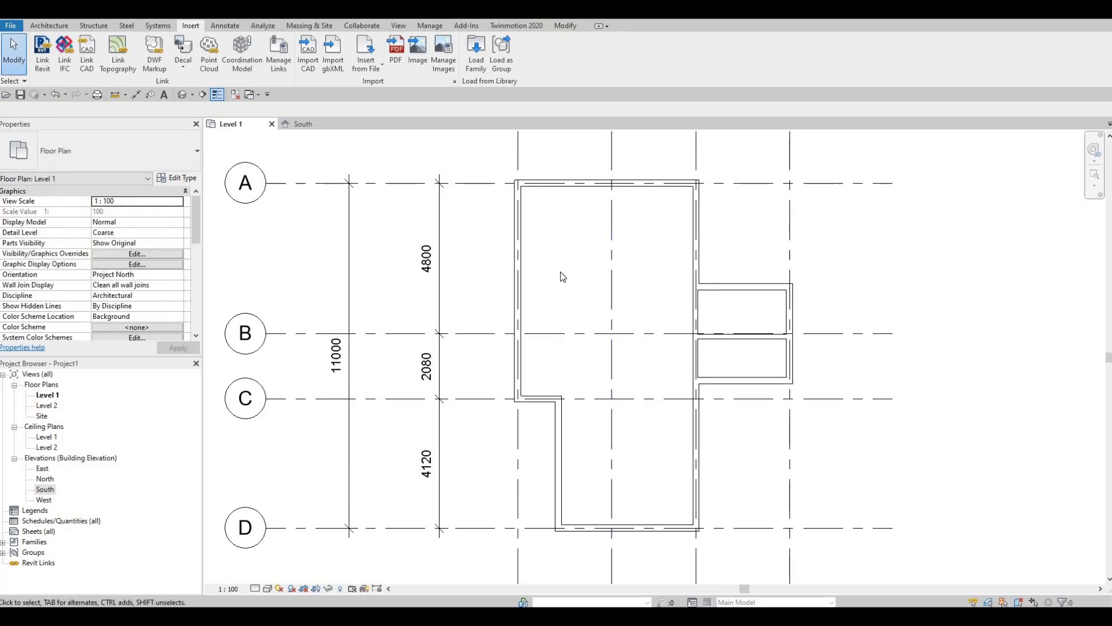
Place one M_Toilet-Domestic-2D toilet centred on the washroom's east wall with CM
{"action": "key", "text": "c"}
{"action": "key", "text": "m"}
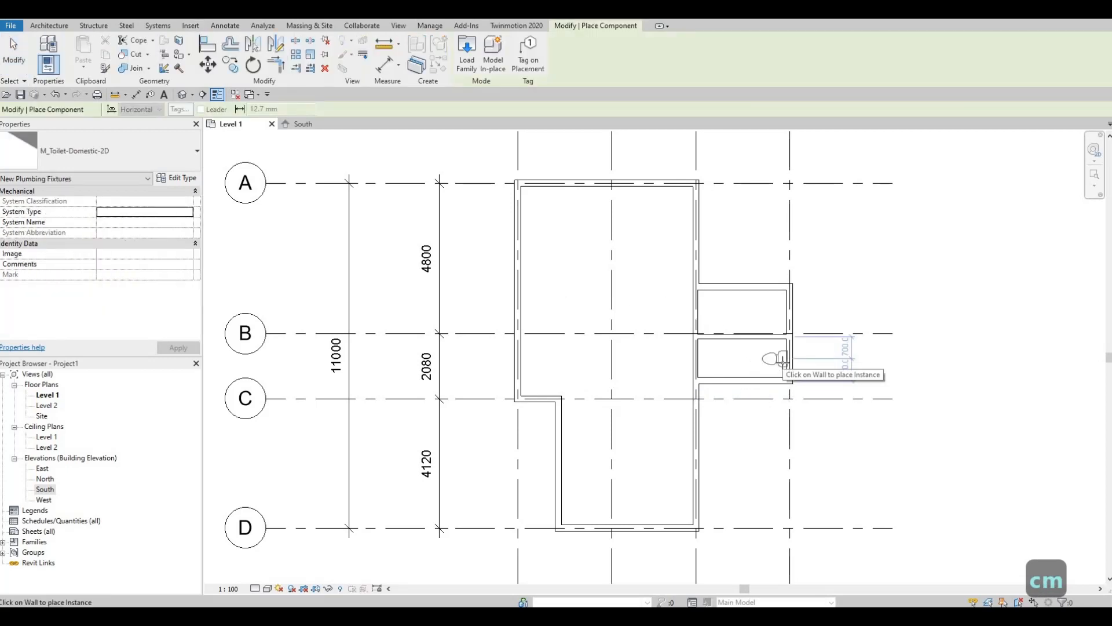
{"action": "scroll", "coordinate": [783, 360], "scroll_direction": "up", "scroll_amount": 3}
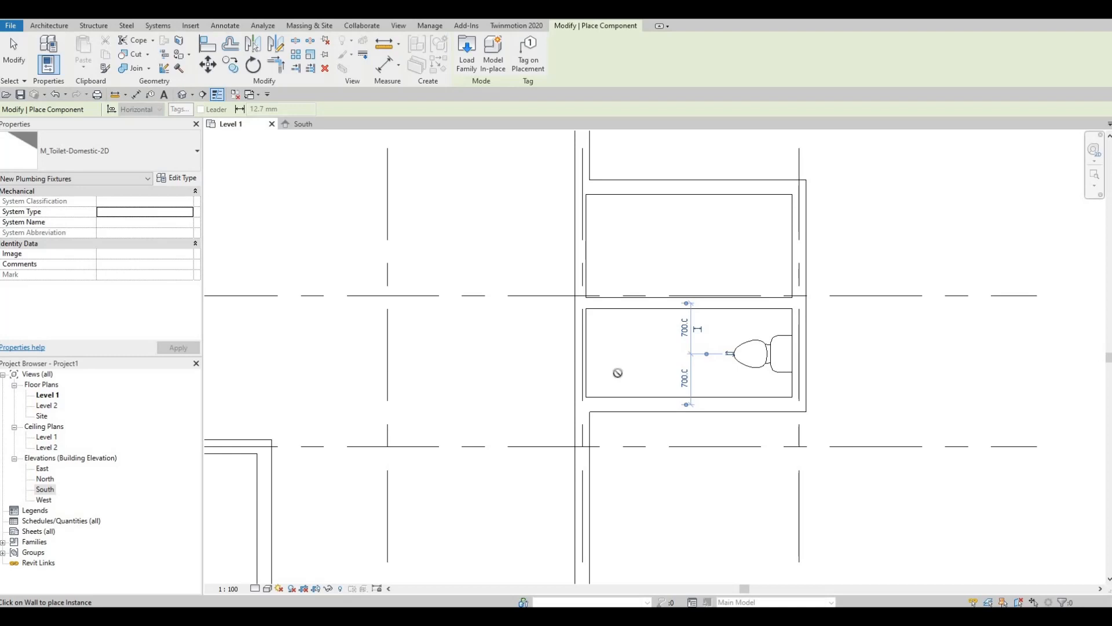
{"action": "key", "text": "Escape"}
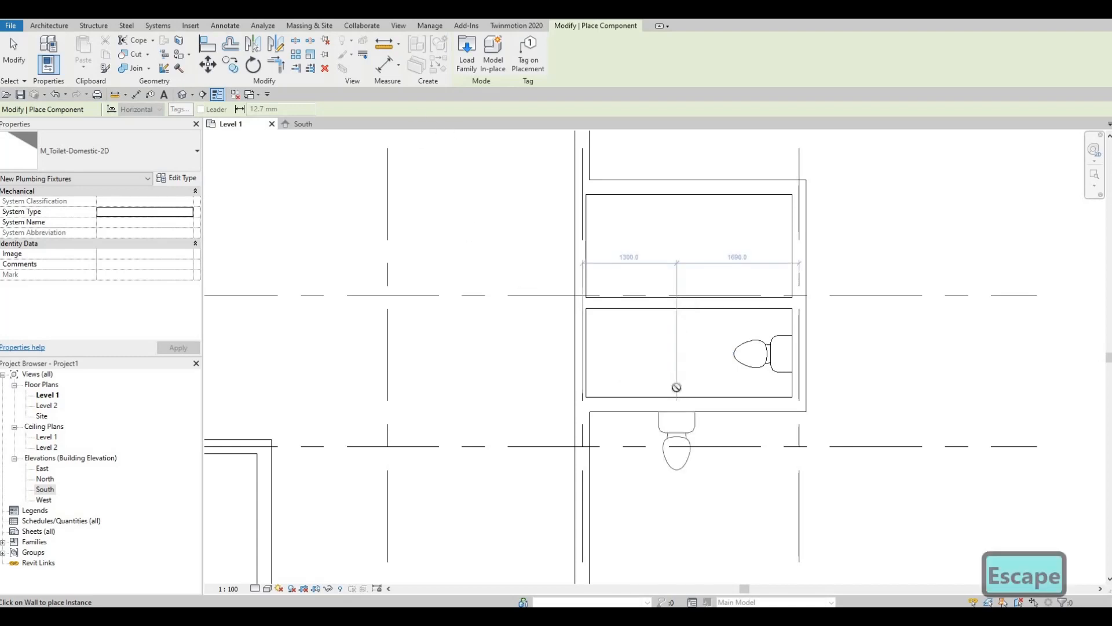
{"action": "key", "text": "Escape"}
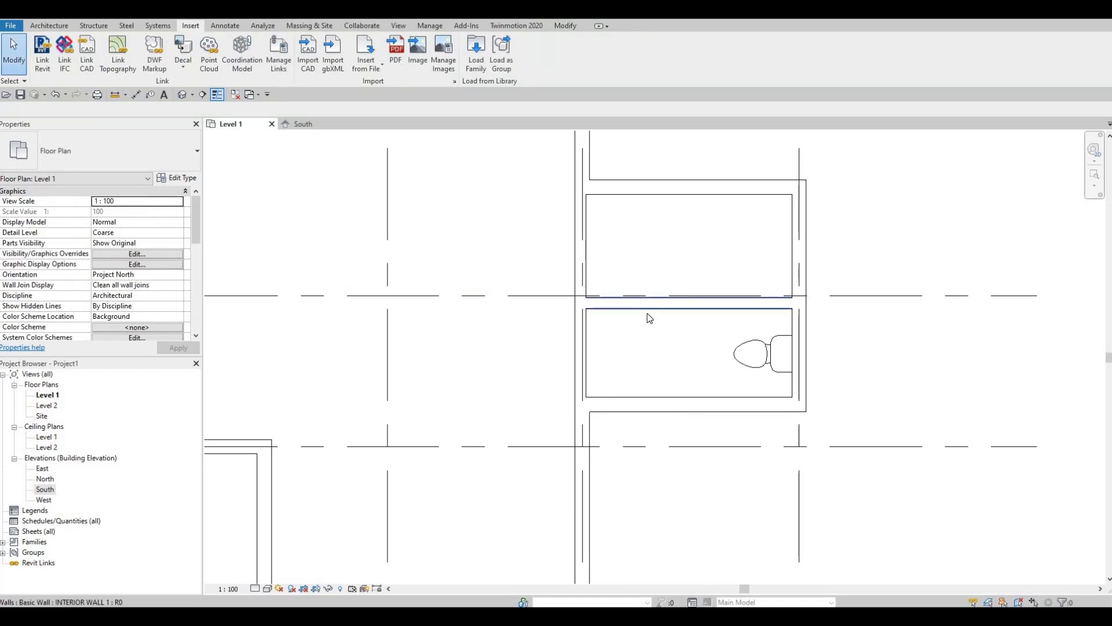
Load the M_Sink Vanity-Square family from the Fixtures > Sinks folder
{"action": "left_click", "coordinate": [474, 65]}
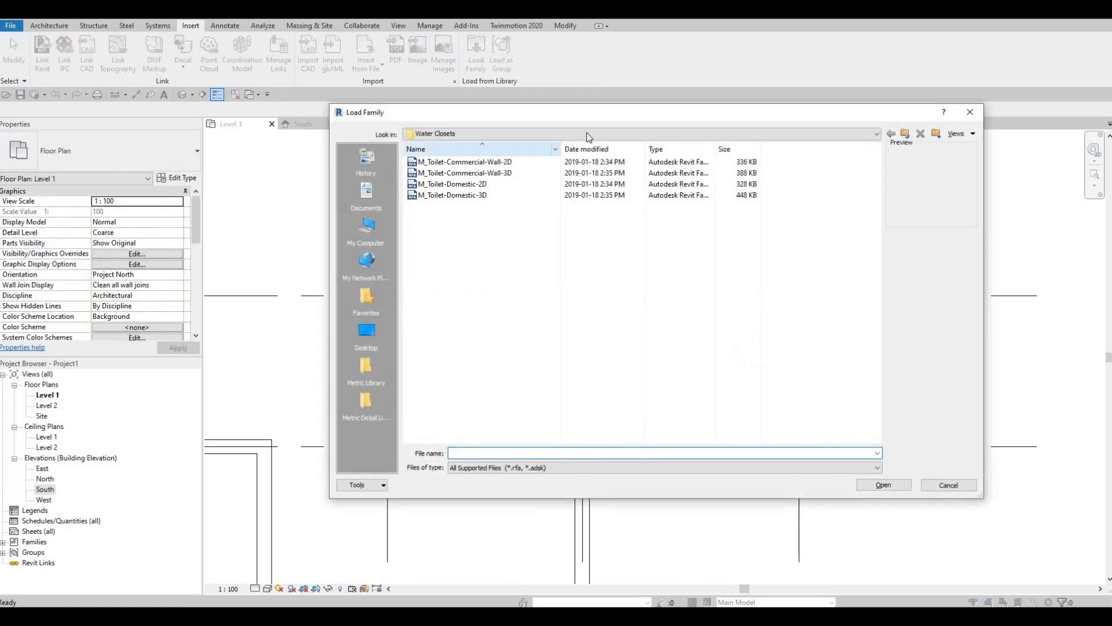
{"action": "left_click", "coordinate": [584, 135]}
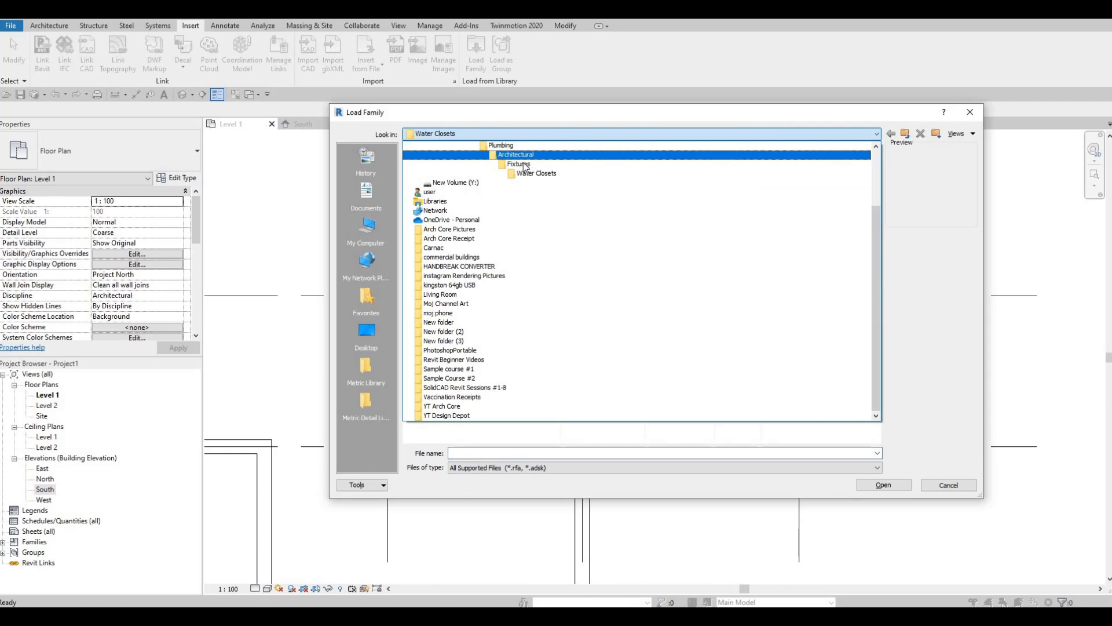
{"action": "left_click", "coordinate": [523, 164]}
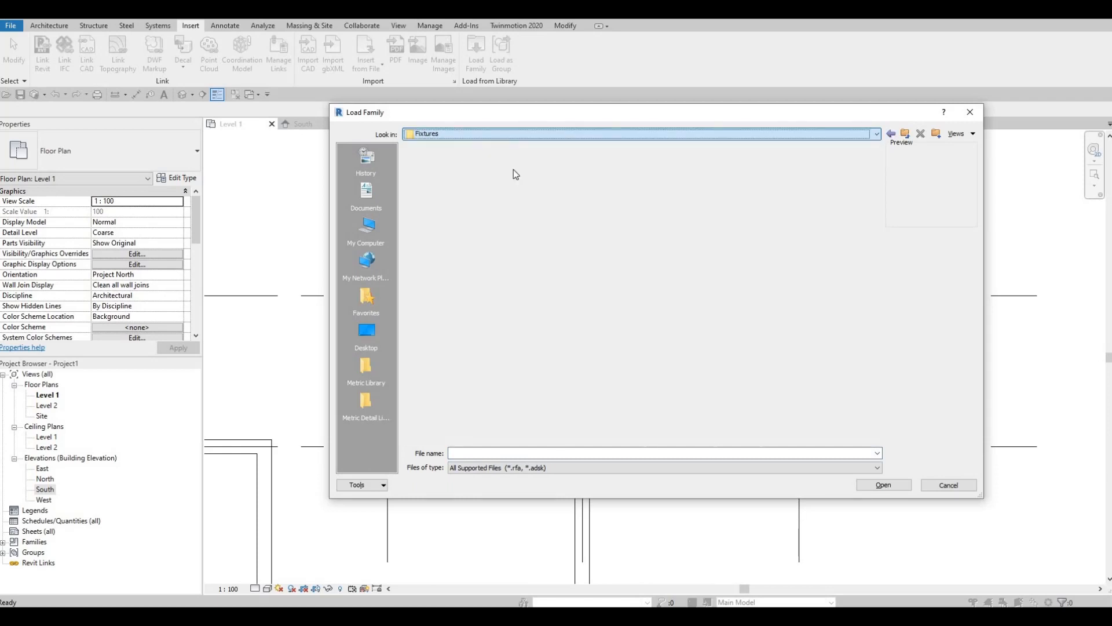
{"action": "double_click", "coordinate": [429, 206]}
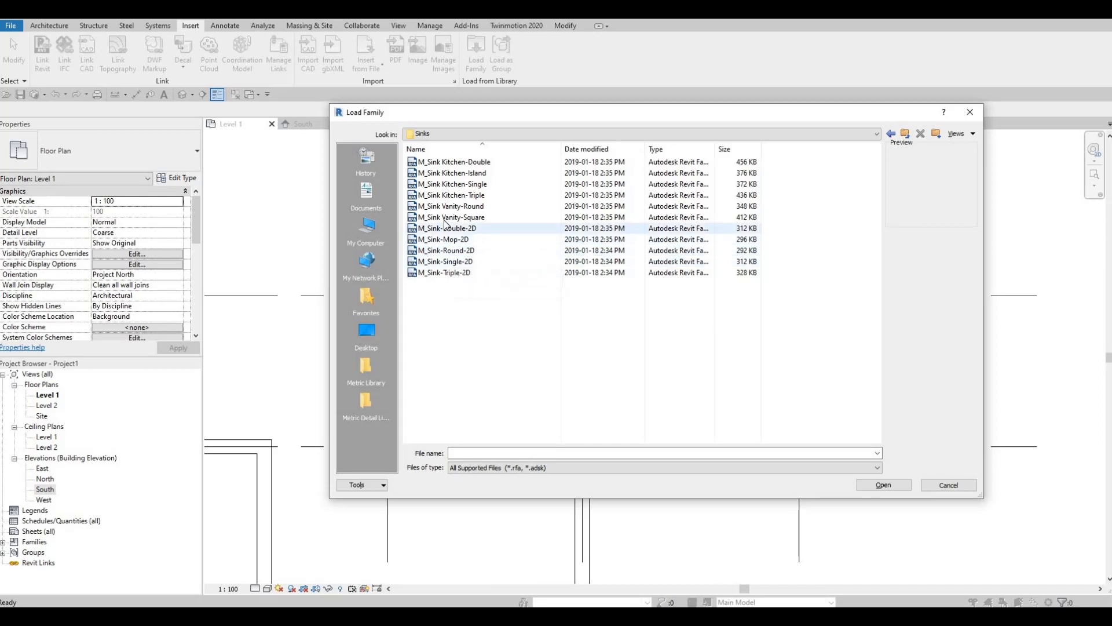
{"action": "left_click", "coordinate": [447, 217]}
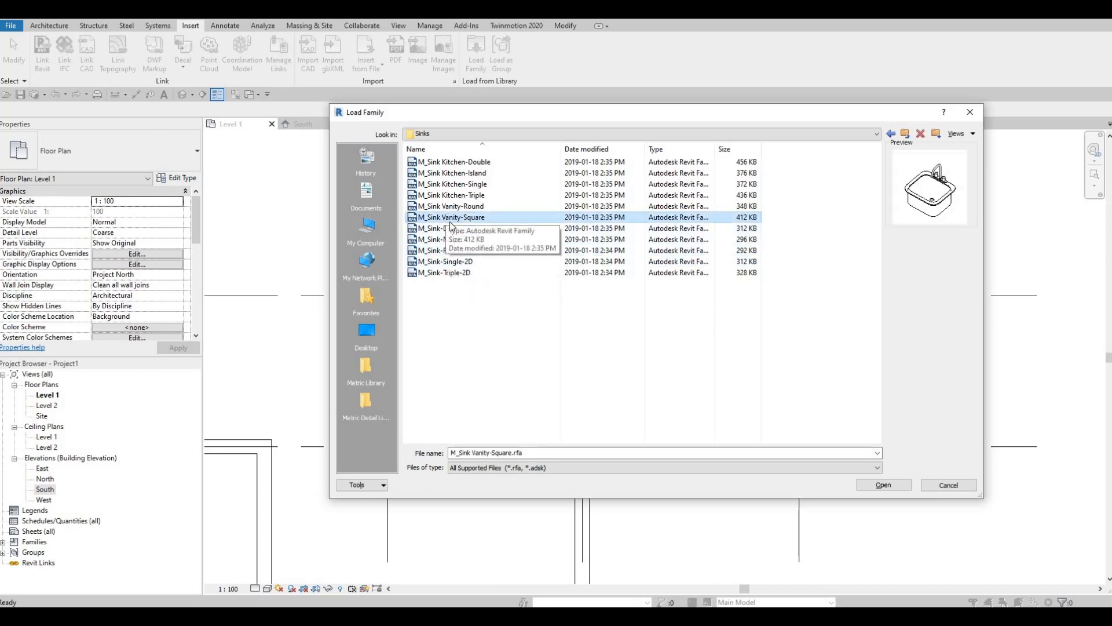
{"action": "left_click", "coordinate": [896, 487]}
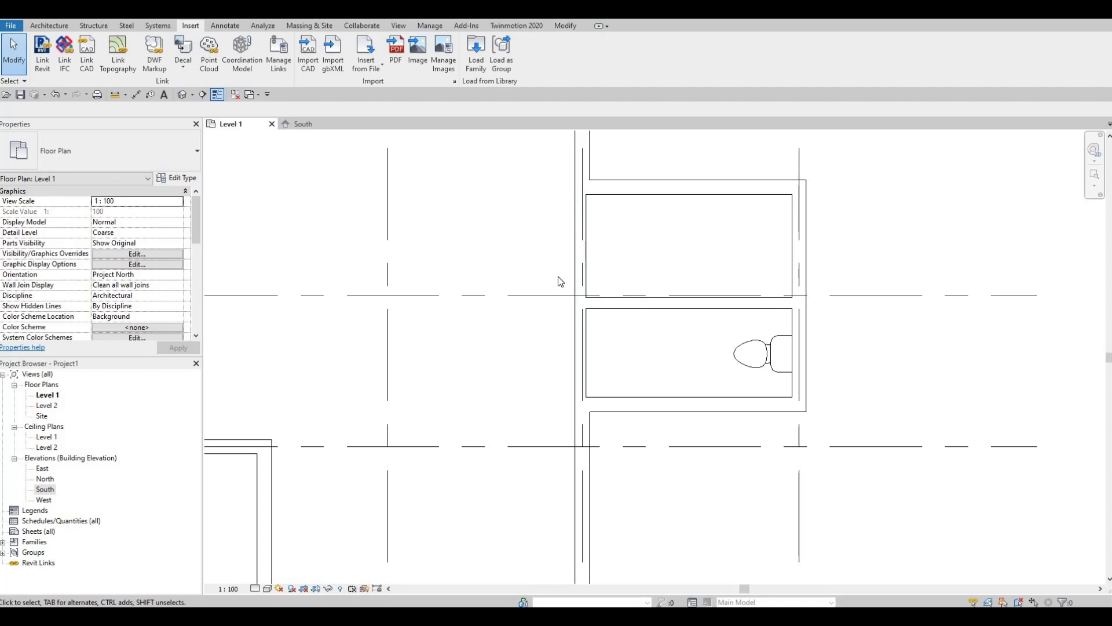
Place the M_Sink Vanity-Square 500 x 440mm sink against the dividing wall, left of the toilet
{"action": "key", "text": "c"}
{"action": "key", "text": "m"}
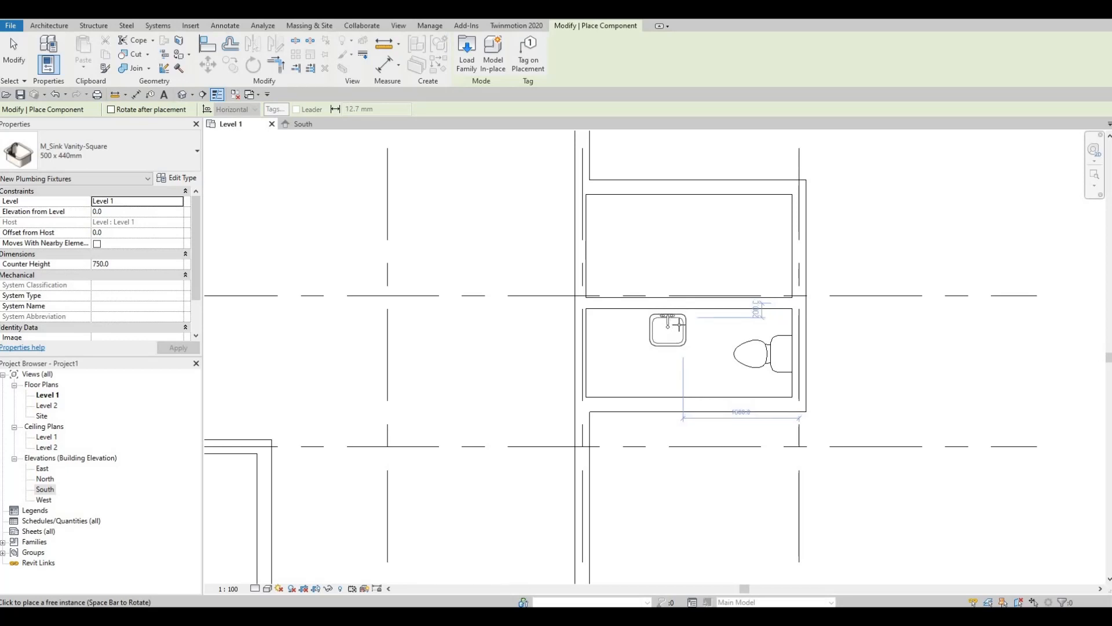
{"action": "left_click", "coordinate": [668, 326]}
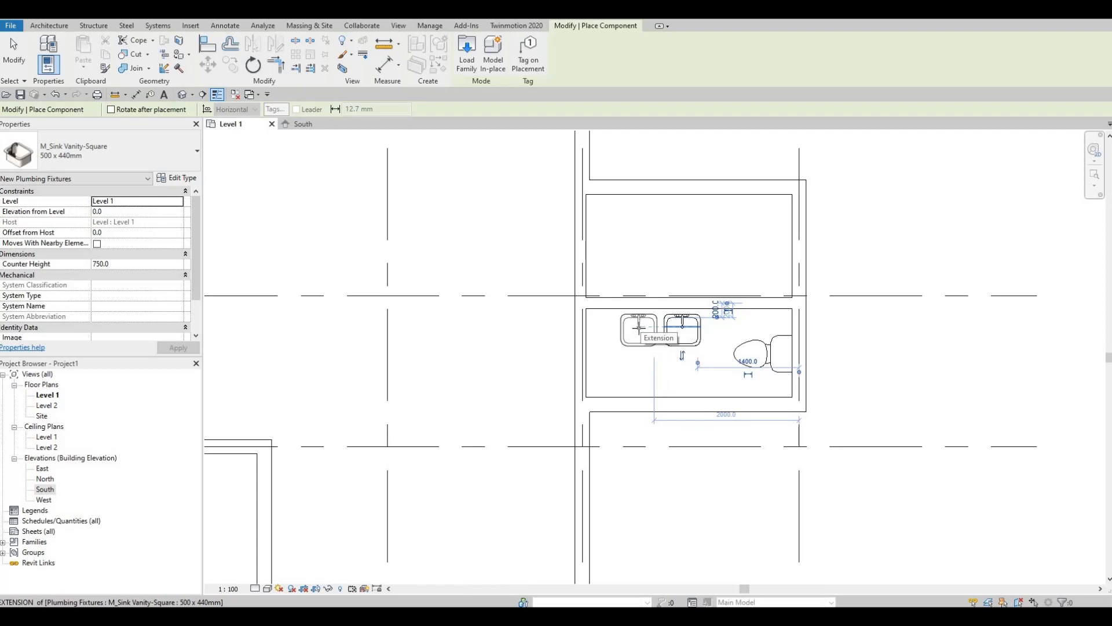
{"action": "key", "text": "Escape"}
{"action": "key", "text": "Escape"}
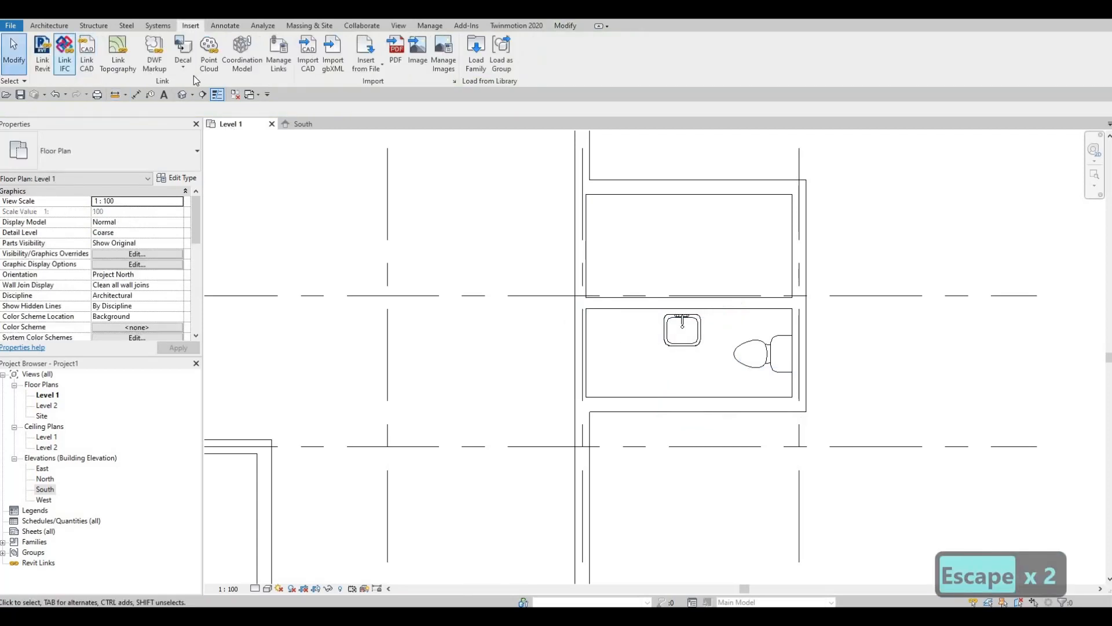
{"action": "left_click", "coordinate": [667, 329]}
{"action": "left_click_drag", "start_coordinate": [683, 343], "coordinate": [654, 336]}
{"action": "key", "text": "Down"}
{"action": "key", "text": "Down"}
{"action": "key", "text": "Down"}
{"action": "key", "text": "Down"}
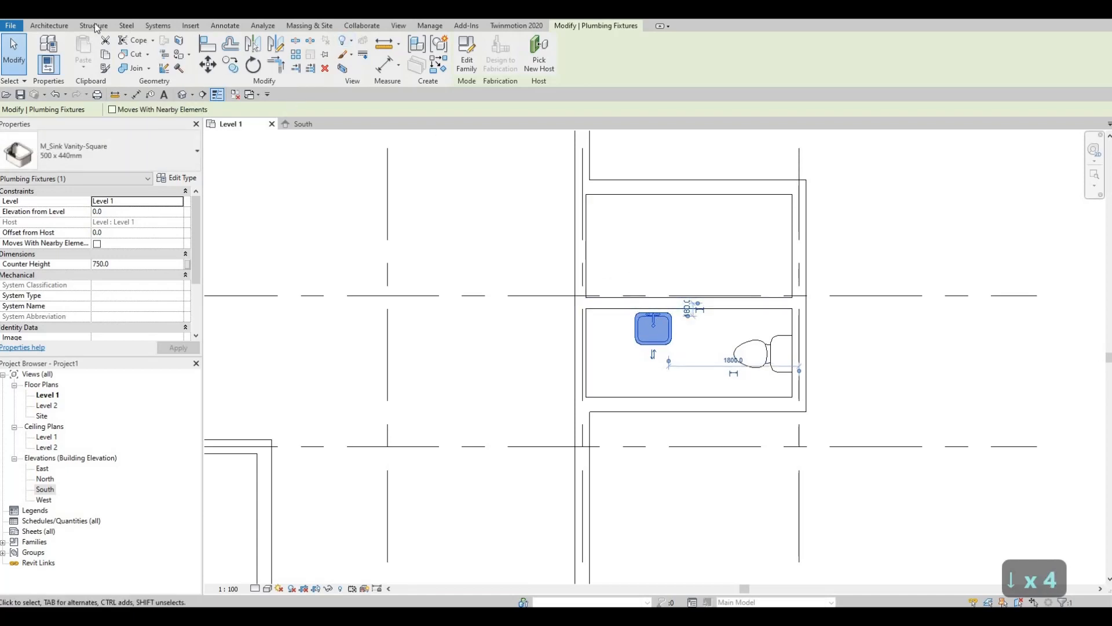
{"action": "left_click", "coordinate": [220, 26]}
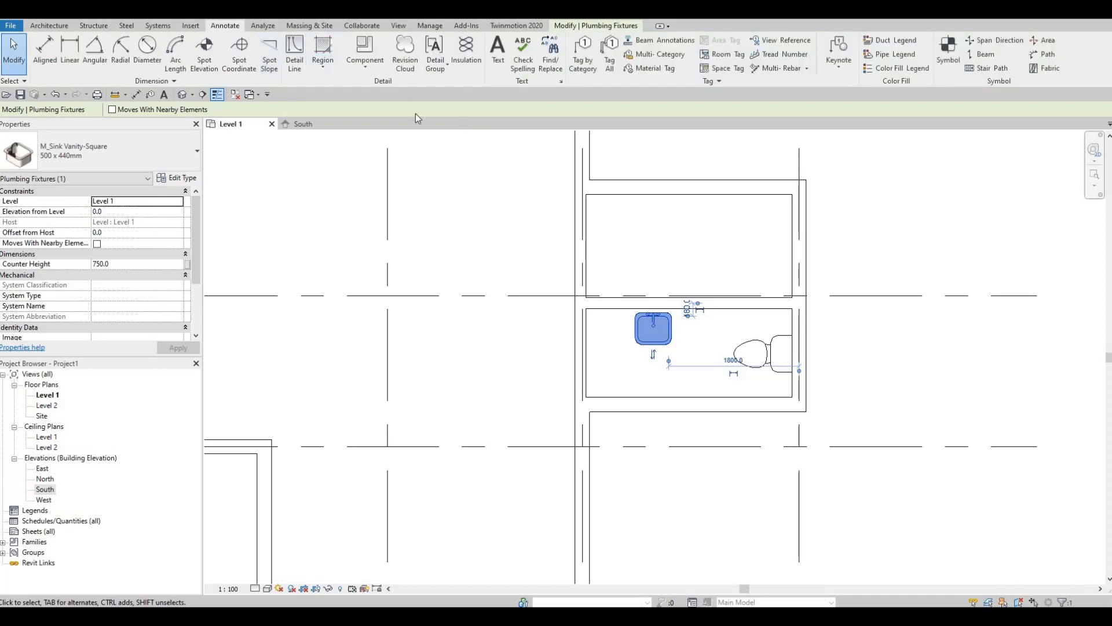
Draw detail lines for the vanity counter outline from the washroom's top-left corner
{"action": "left_click", "coordinate": [295, 55]}
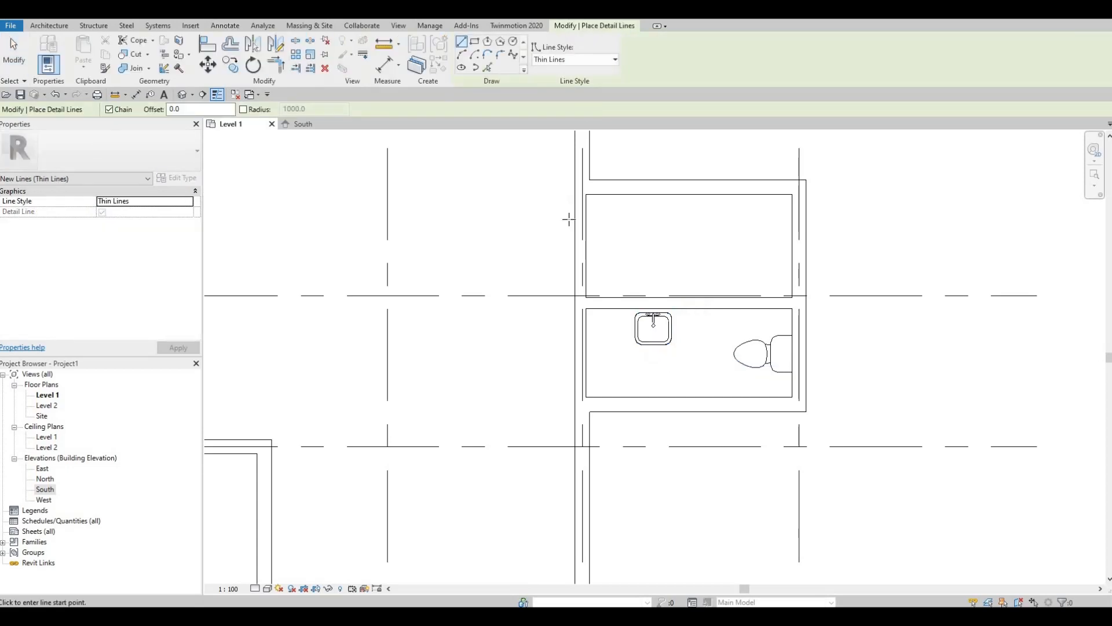
{"action": "left_click", "coordinate": [586, 301]}
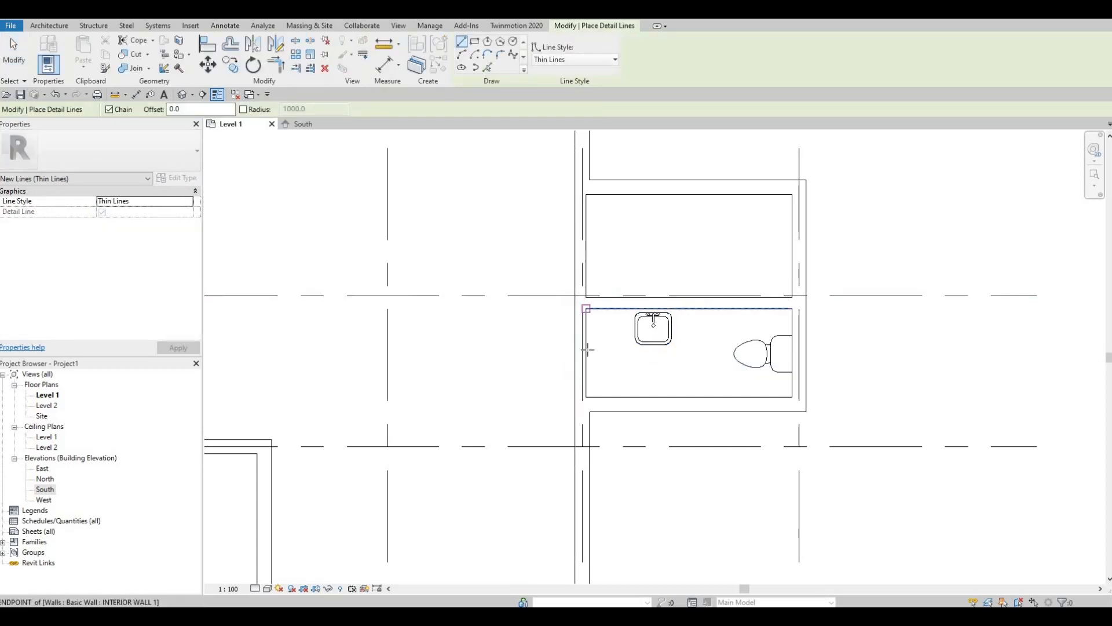
{"action": "left_click", "coordinate": [587, 348]}
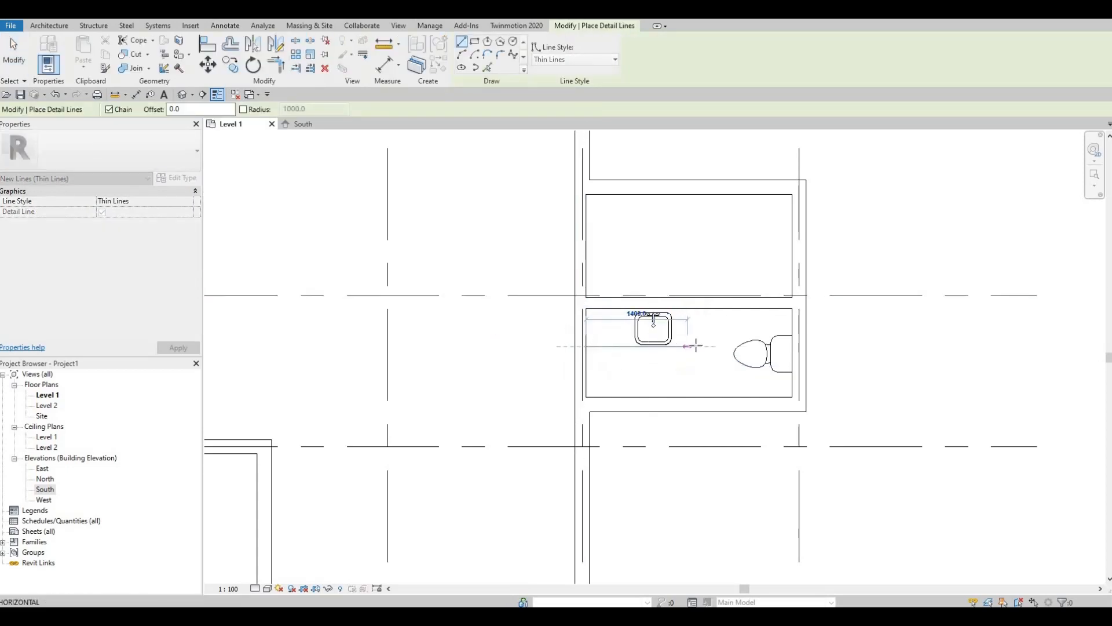
{"action": "left_click", "coordinate": [708, 313]}
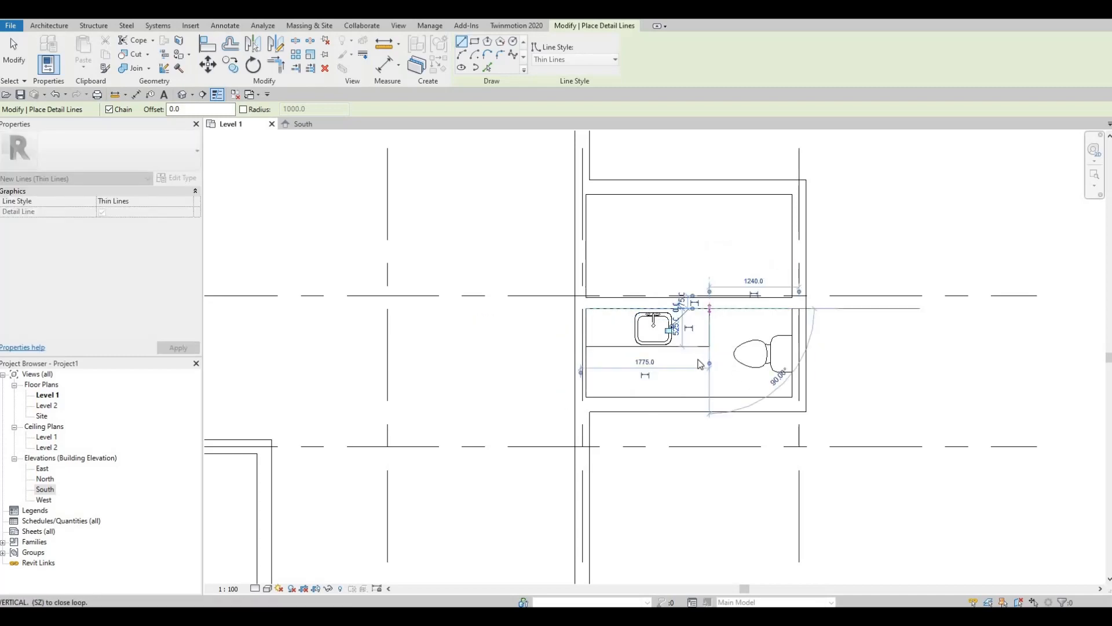
{"action": "key", "text": "Escape"}
{"action": "key", "text": "Escape"}
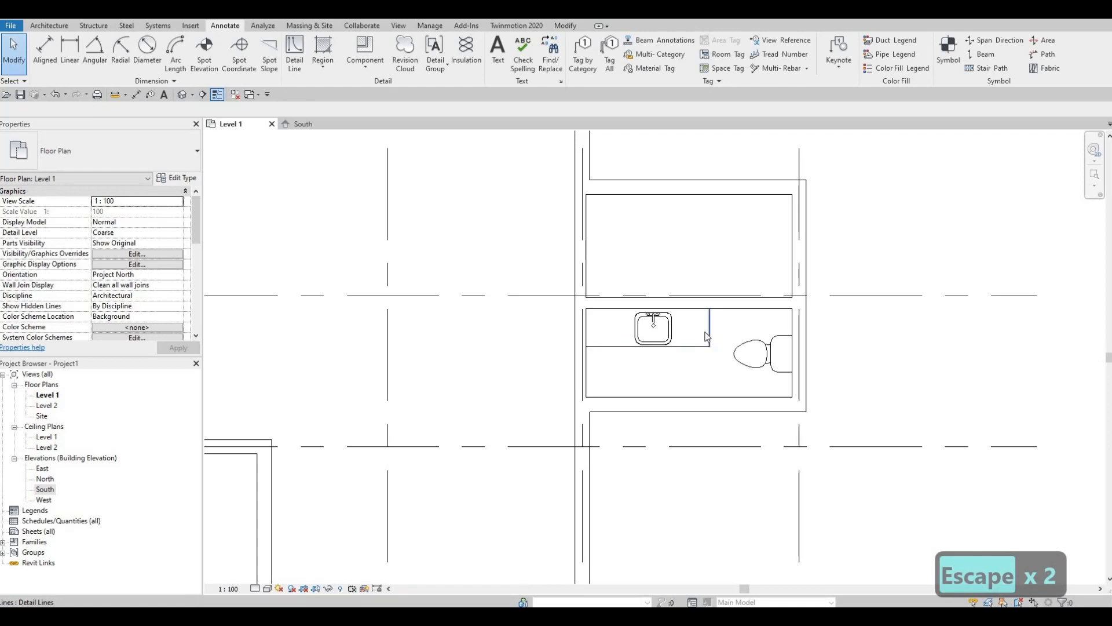
Nudge the counter's end line, front line and the sink into alignment
{"action": "left_click", "coordinate": [708, 335]}
{"action": "key", "text": "Left"}
{"action": "key", "text": "Left"}
{"action": "key", "text": "Left"}
{"action": "key", "text": "Left"}
{"action": "key", "text": "Left"}
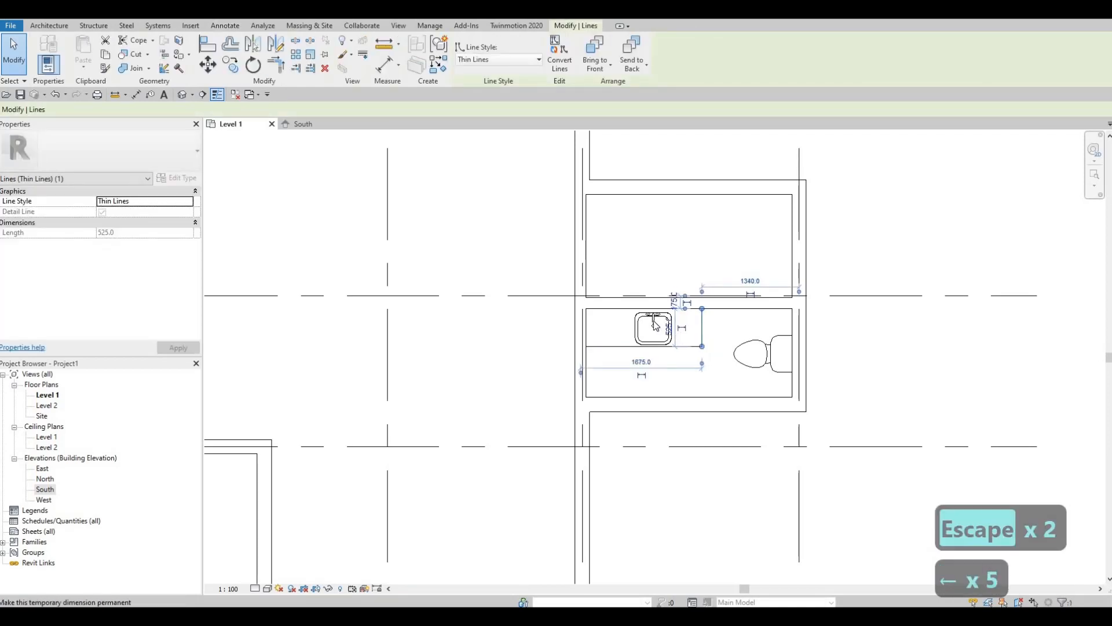
{"action": "left_click", "coordinate": [654, 324]}
{"action": "key", "text": "Left"}
{"action": "key", "text": "Left"}
{"action": "key", "text": "Left"}
{"action": "key", "text": "Left"}
{"action": "key", "text": "Left"}
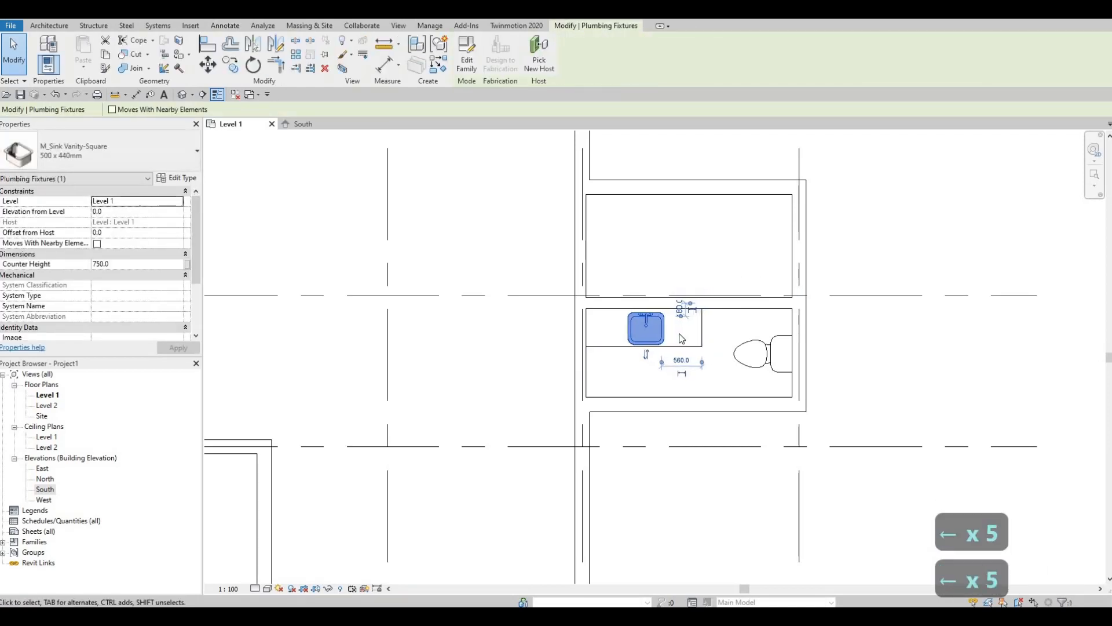
{"action": "key", "text": "Up"}
{"action": "key", "text": "Left"}
{"action": "key", "text": "Left"}
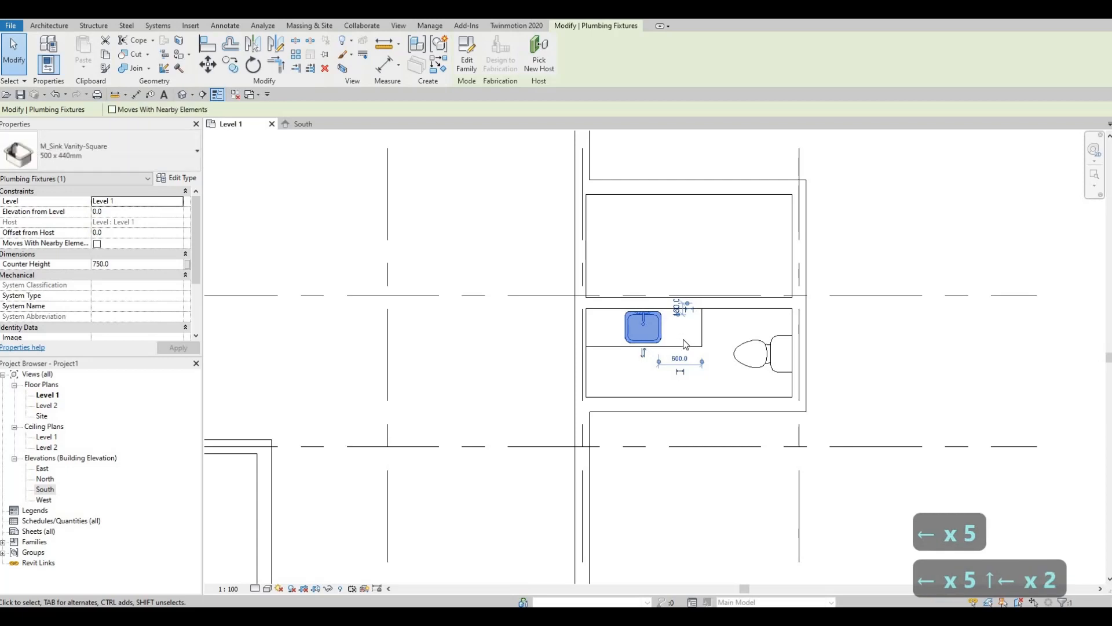
{"action": "key", "text": "Escape"}
{"action": "key", "text": "Escape"}
{"action": "key", "text": "Escape"}
{"action": "left_click", "coordinate": [620, 347]}
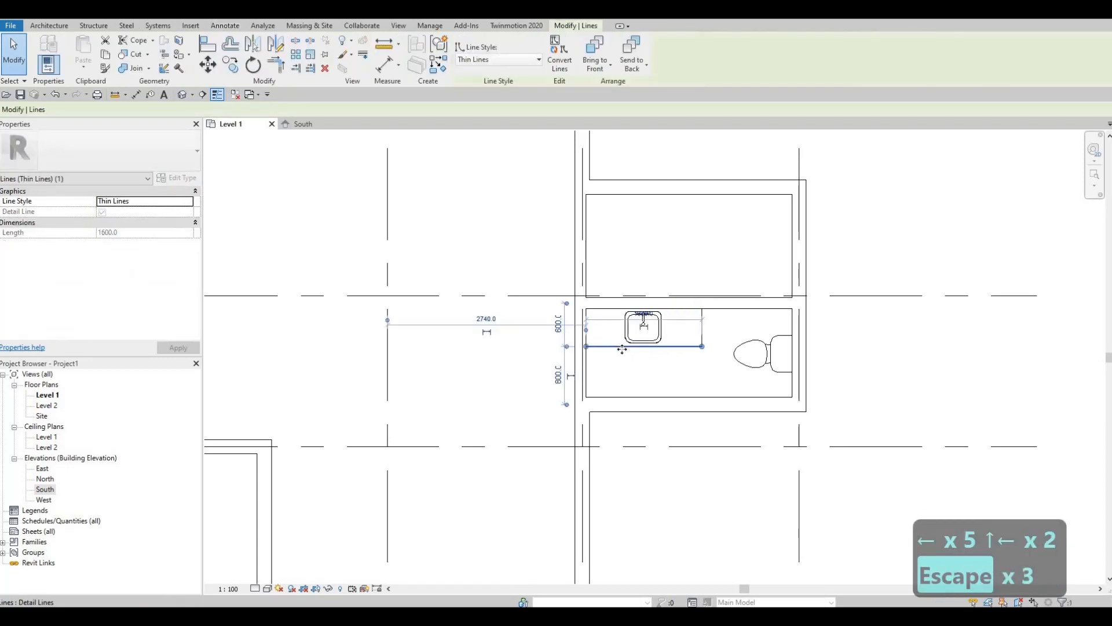
{"action": "key", "text": "Up"}
{"action": "key", "text": "Down"}
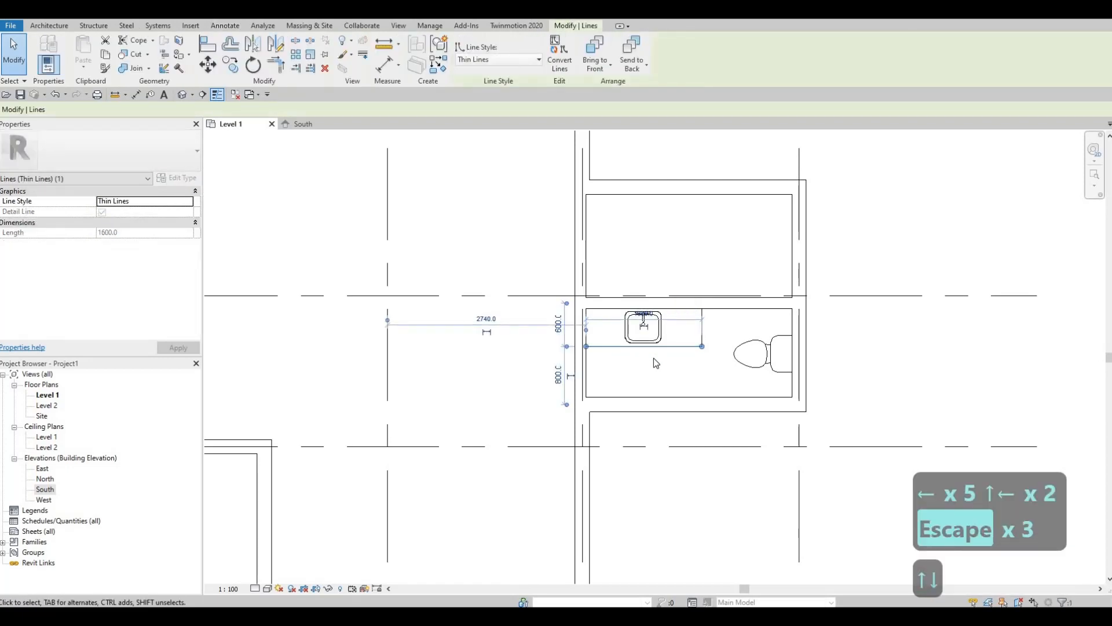
{"action": "key", "text": "Escape"}
{"action": "key", "text": "Escape"}
{"action": "mouse_move", "coordinate": [653, 358]}
{"action": "middle_mouse_down"}
{"action": "mouse_move", "coordinate": [690, 343]}
{"action": "mouse_move", "coordinate": [680, 373]}
{"action": "mouse_move", "coordinate": [639, 361]}
{"action": "mouse_move", "coordinate": [667, 364]}
{"action": "middle_mouse_up"}
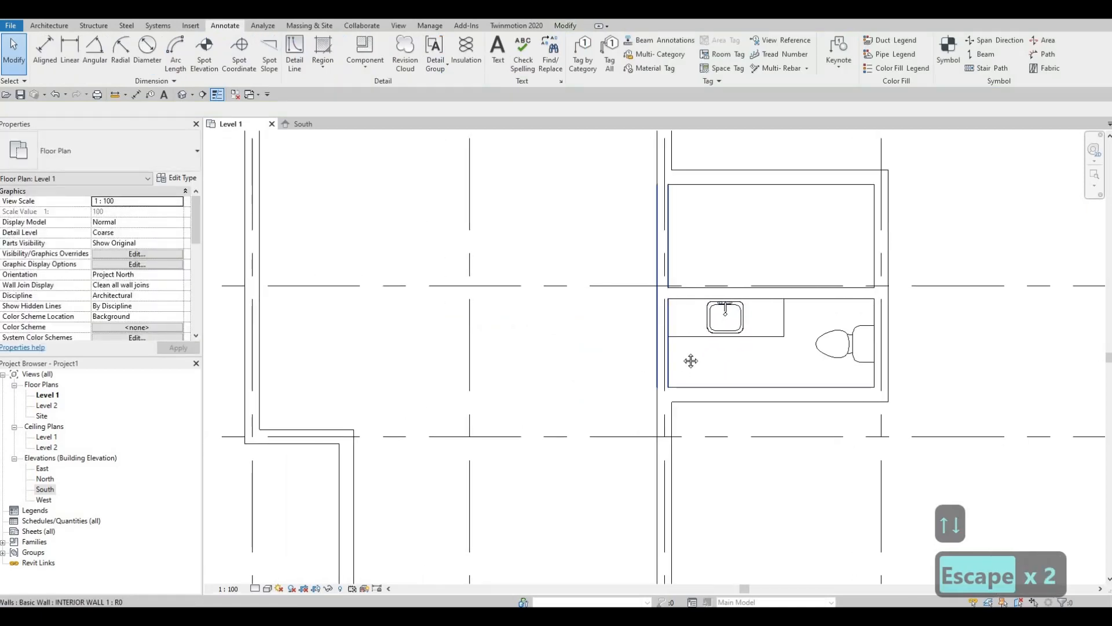
Stretch the counter end line to the north wall and shorten the front line from the left
{"action": "middle_click_drag", "start_coordinate": [753, 333], "coordinate": [708, 364]}
{"action": "left_click", "coordinate": [695, 355]}
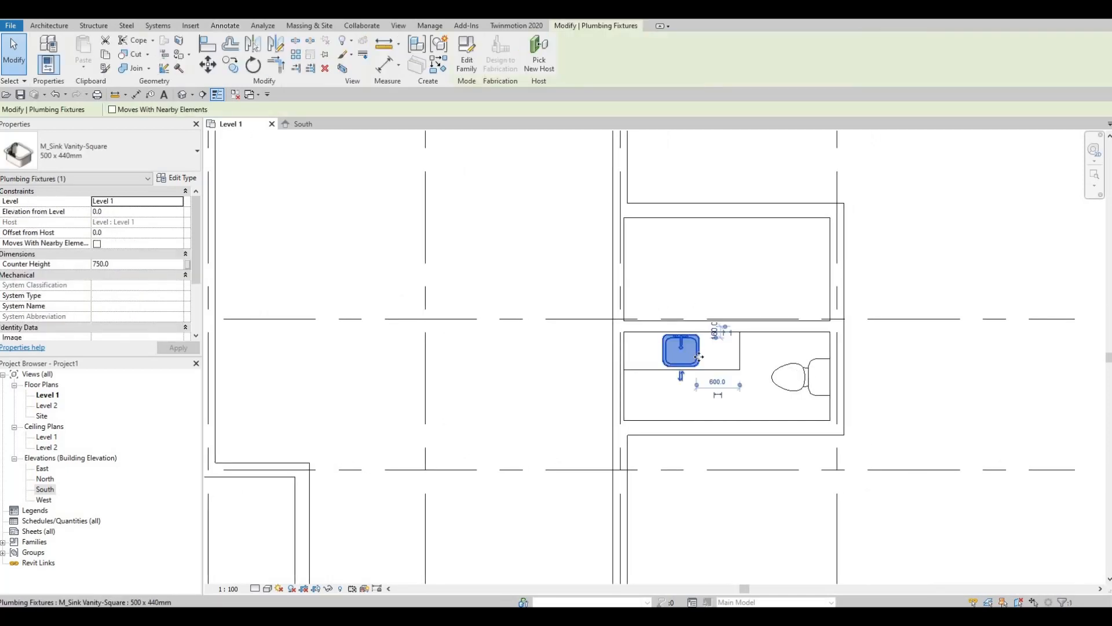
{"action": "key", "text": "Right"}
{"action": "key", "text": "Right"}
{"action": "key", "text": "Right"}
{"action": "key", "text": "Right"}
{"action": "key", "text": "Right"}
{"action": "key", "text": "Right"}
{"action": "key", "text": "Right"}
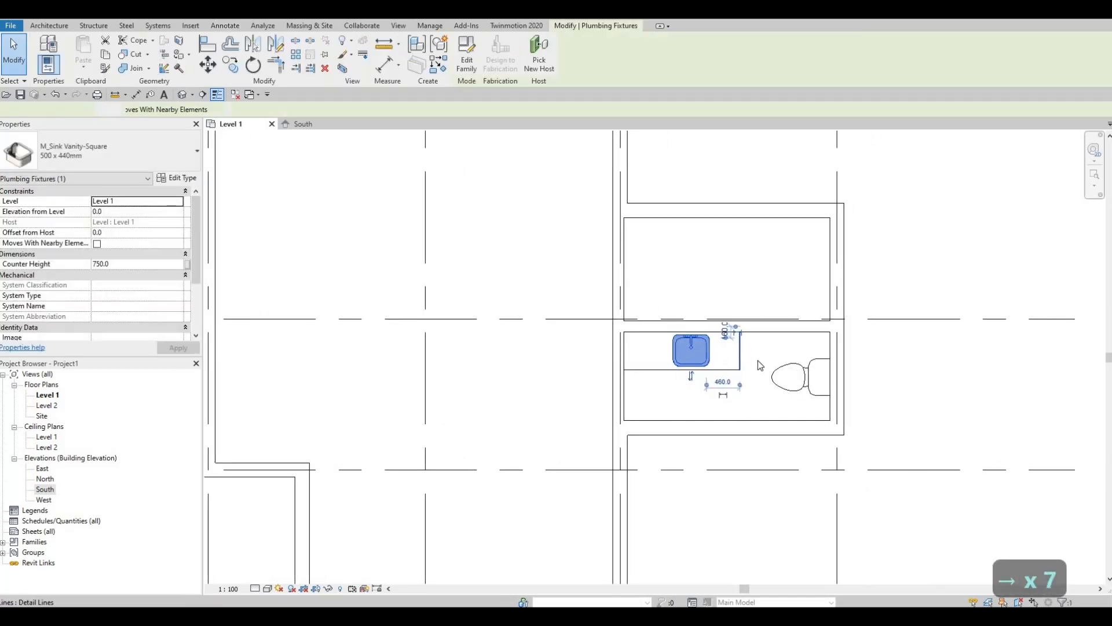
{"action": "left_click", "coordinate": [740, 370]}
{"action": "key", "text": "Right"}
{"action": "key", "text": "Right"}
{"action": "key", "text": "Right"}
{"action": "key", "text": "Right"}
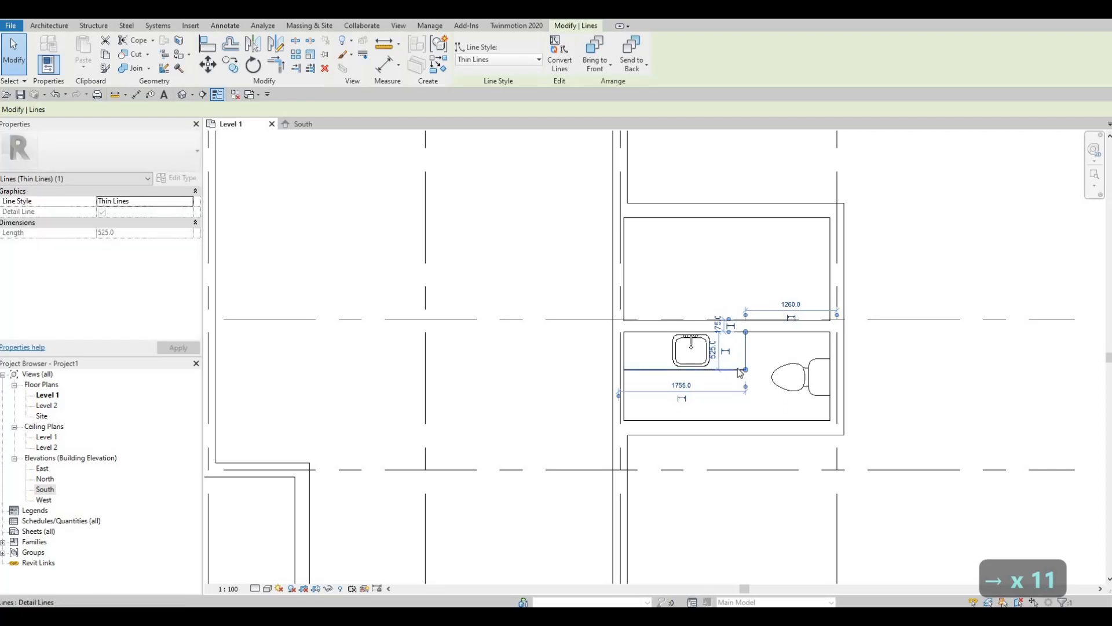
{"action": "key", "text": "Up"}
{"action": "key", "text": "Up"}
{"action": "left_click", "coordinate": [735, 367]}
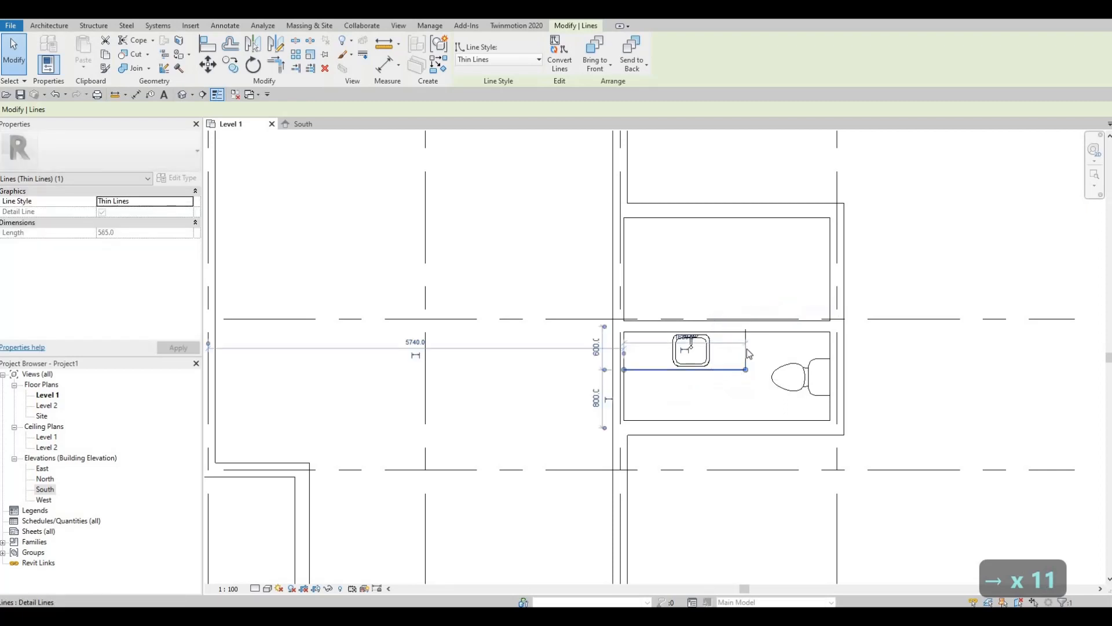
{"action": "left_click", "coordinate": [746, 333]}
{"action": "left_click_drag", "start_coordinate": [746, 336], "coordinate": [746, 339]}
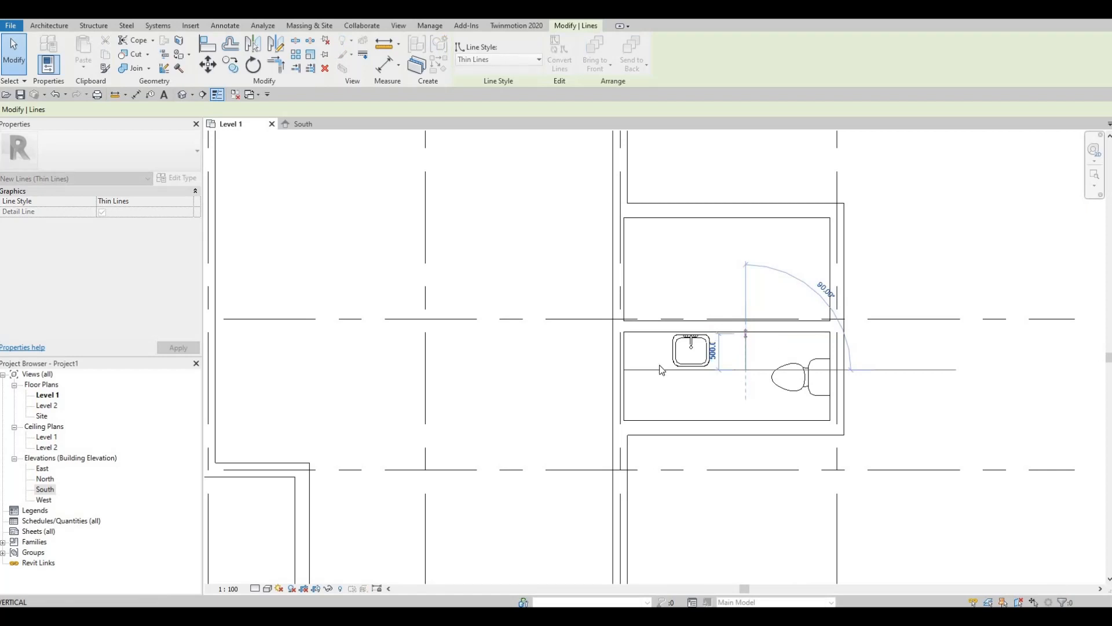
{"action": "left_click", "coordinate": [640, 368]}
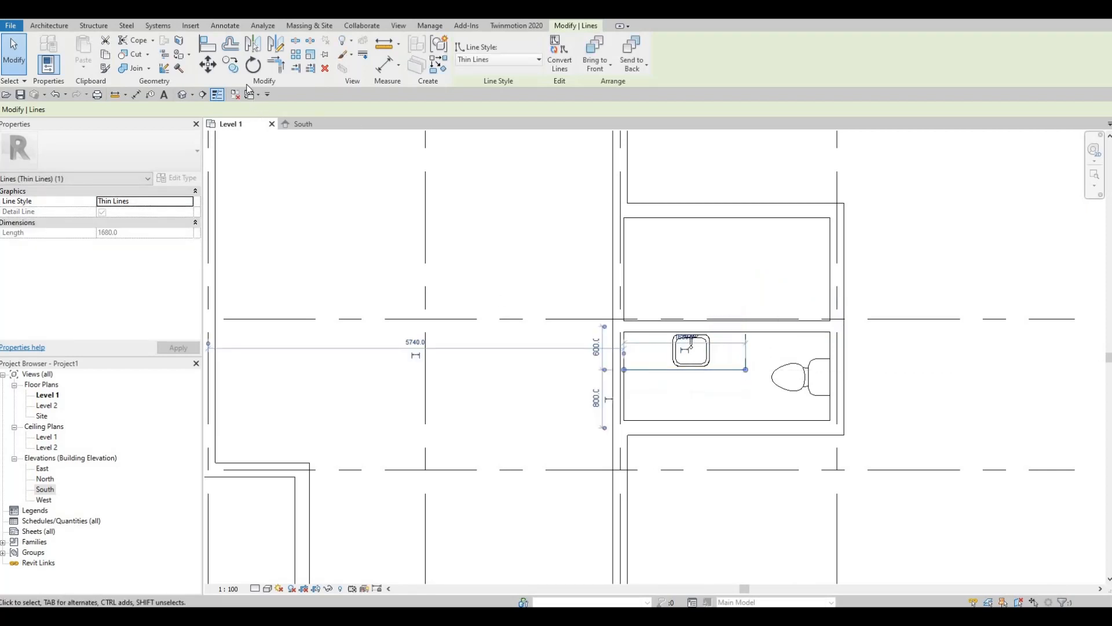
{"action": "left_click_drag", "start_coordinate": [625, 369], "coordinate": [668, 400]}
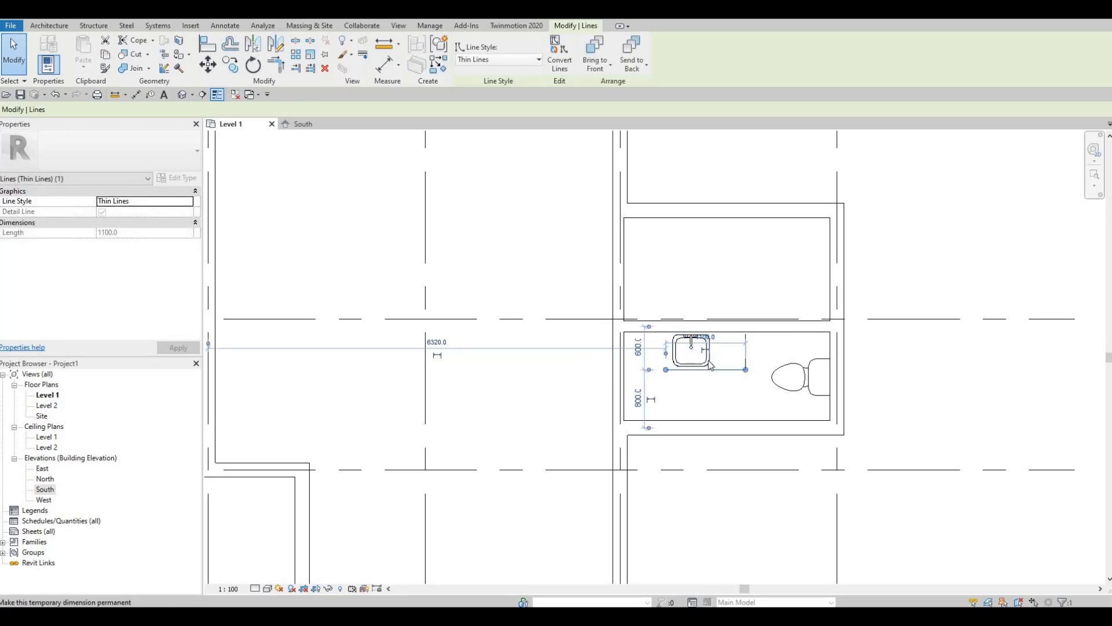
{"action": "key", "text": "Up"}
{"action": "key", "text": "Up"}
{"action": "key", "text": "Escape"}
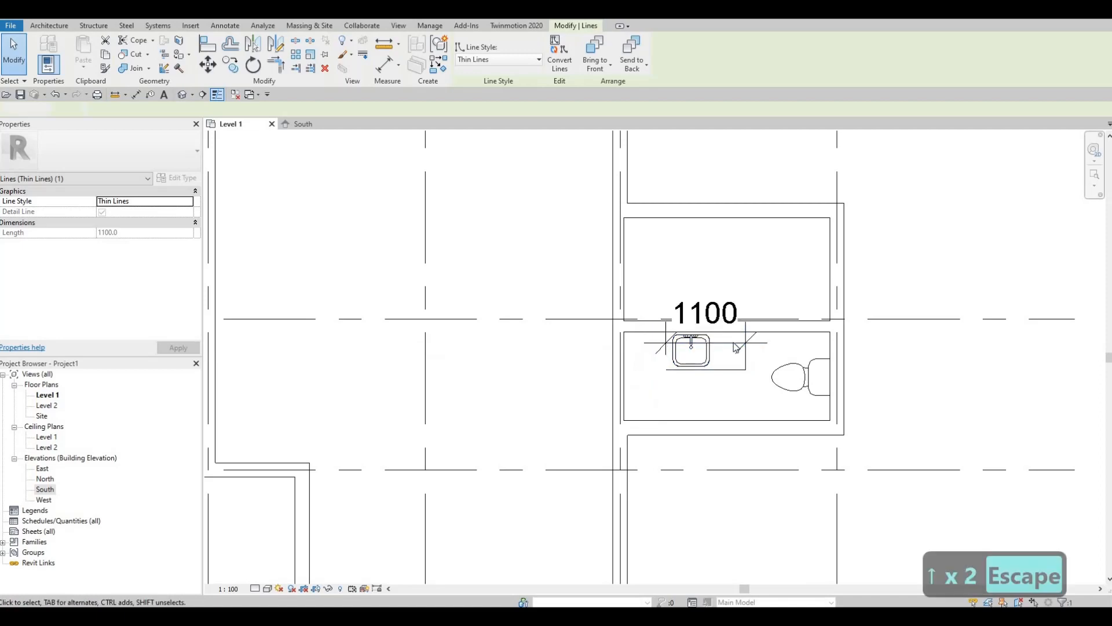
{"action": "key", "text": "Escape"}
Delete the 1100 dimension and nudge the vanity sink twice to the right
{"action": "left_click", "coordinate": [731, 348]}
{"action": "key", "text": "Delete"}
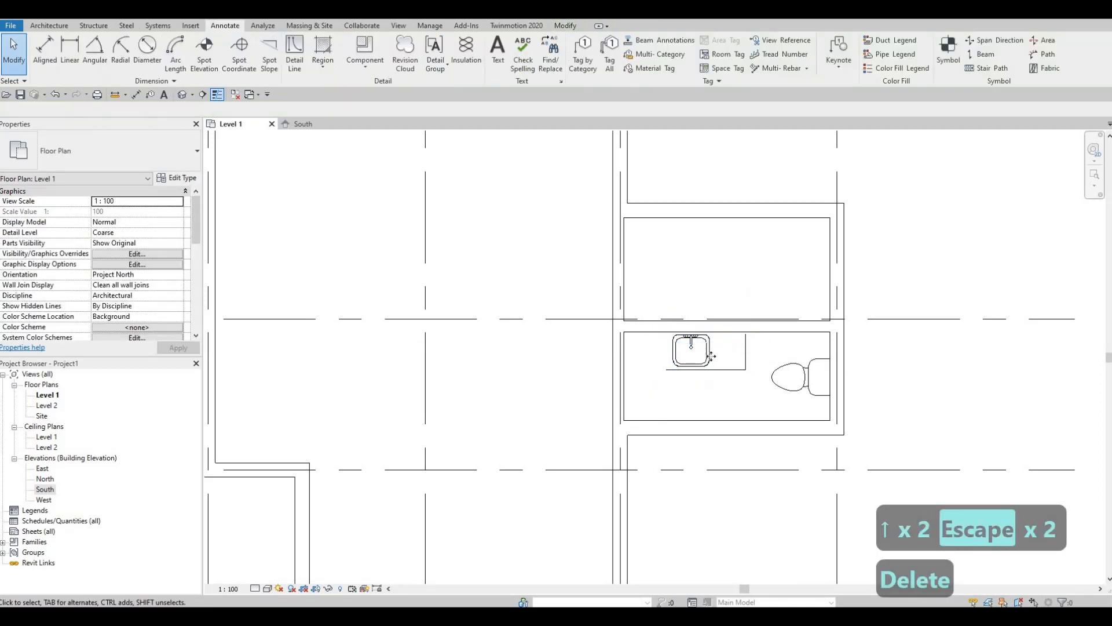
{"action": "left_click", "coordinate": [710, 354]}
{"action": "key", "text": "Right"}
{"action": "key", "text": "Right"}
{"action": "key", "text": "Right"}
{"action": "key", "text": "Right"}
{"action": "key", "text": "Right"}
{"action": "key", "text": "Right"}
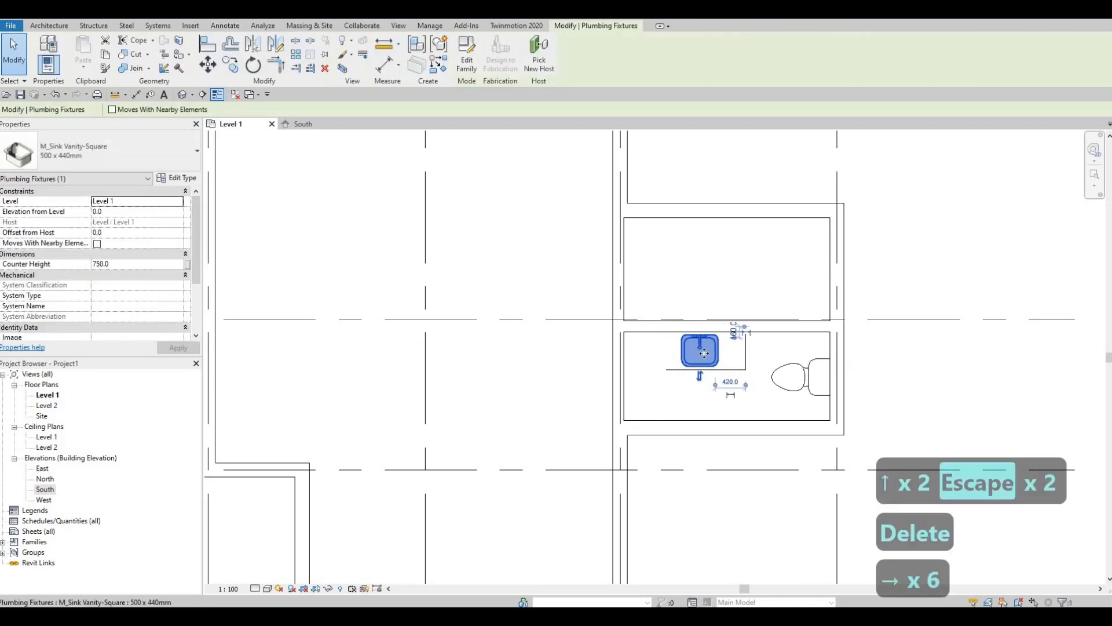
{"action": "key", "text": "Right"}
{"action": "key", "text": "Right"}
{"action": "key", "text": "Right"}
{"action": "key", "text": "Right"}
{"action": "key", "text": "Escape"}
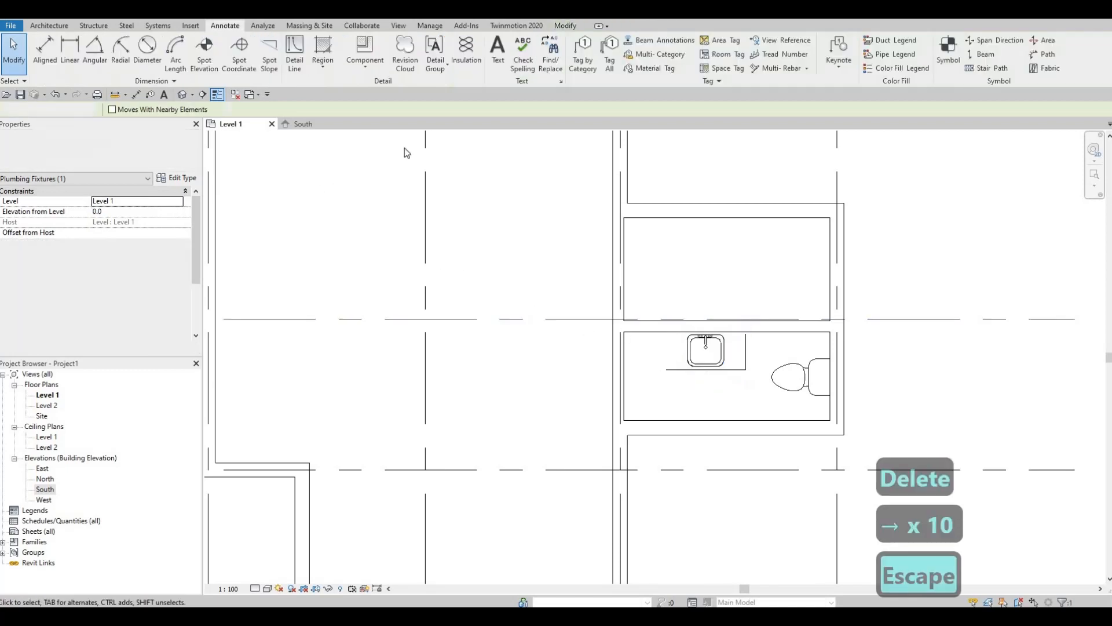
{"action": "key", "text": "Escape"}
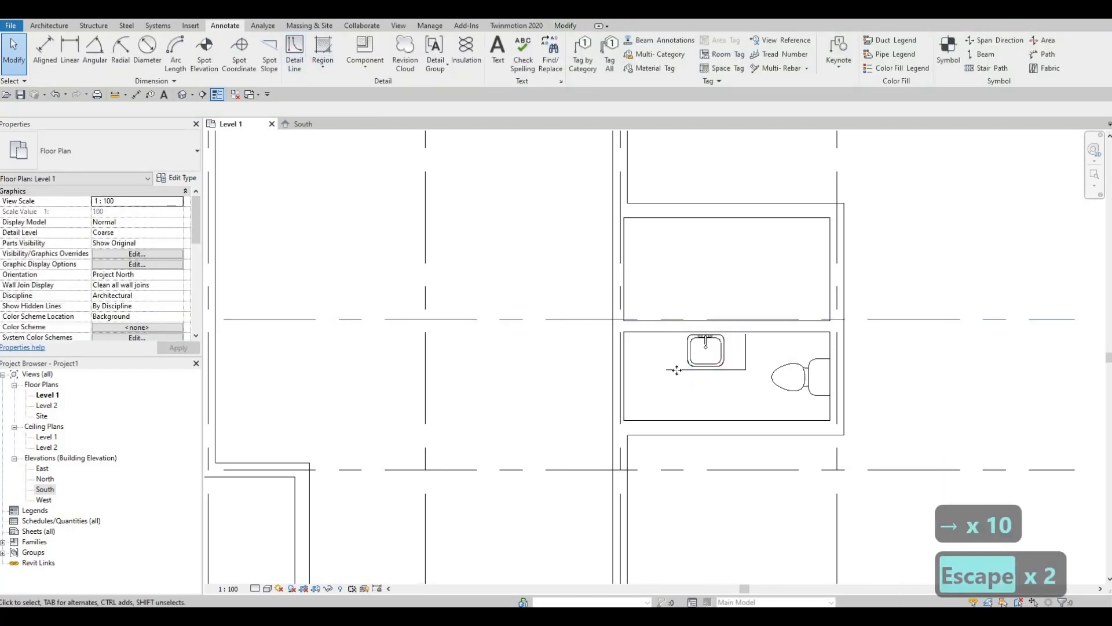
Start a matching detail line with CS at the counter's left end, then cancel it
{"action": "left_click", "coordinate": [674, 370]}
{"action": "key", "text": "c"}
{"action": "key", "text": "s"}
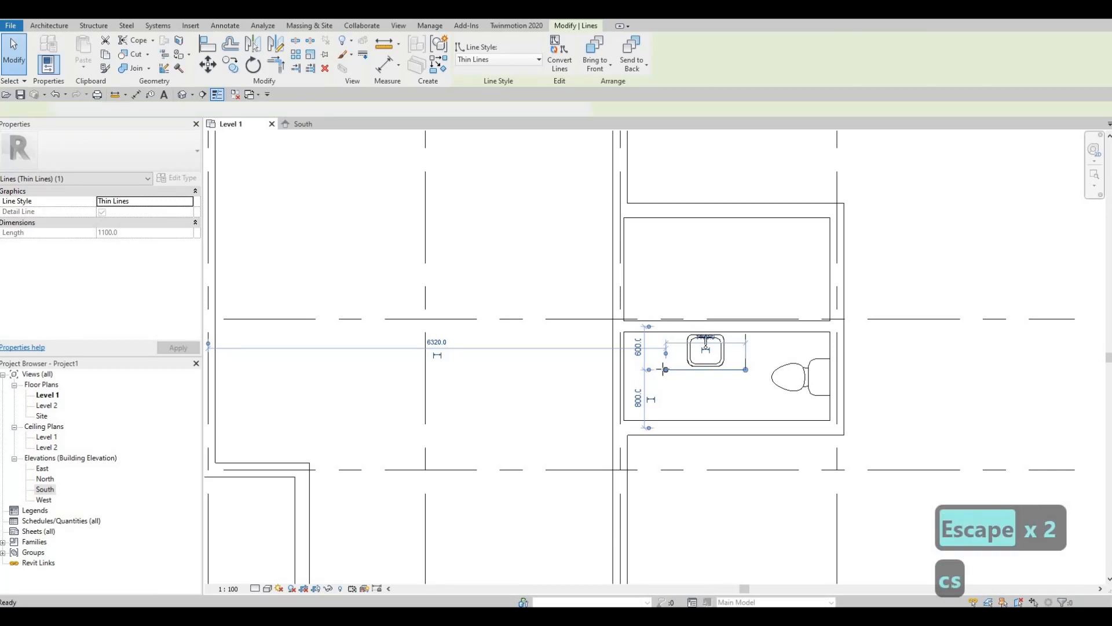
{"action": "left_click", "coordinate": [666, 370]}
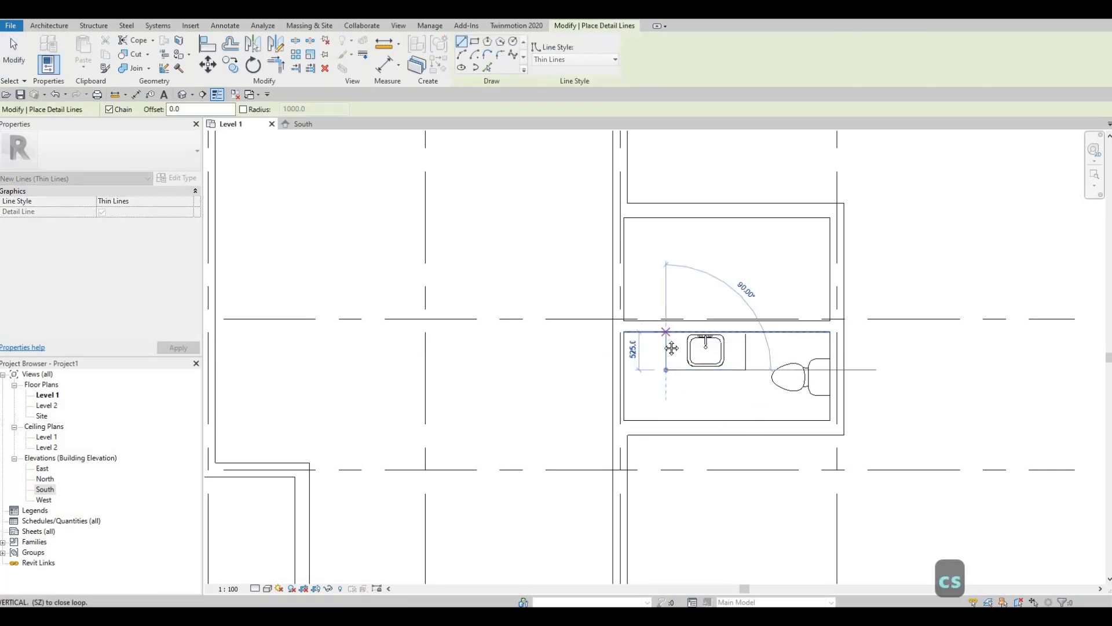
{"action": "key", "text": "Escape"}
{"action": "key", "text": "Escape"}
{"action": "mouse_move", "coordinate": [664, 346]}
{"action": "middle_mouse_down"}
{"action": "mouse_move", "coordinate": [645, 365]}
{"action": "mouse_move", "coordinate": [640, 349]}
{"action": "middle_mouse_up"}
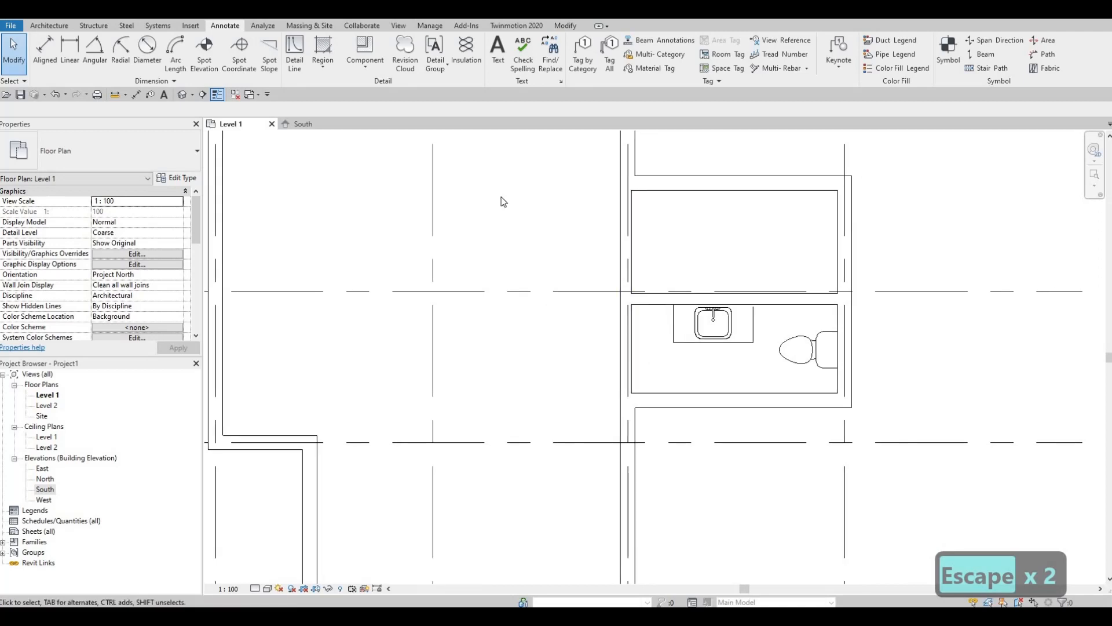
{"action": "middle_click_drag", "start_coordinate": [755, 286], "coordinate": [744, 303]}
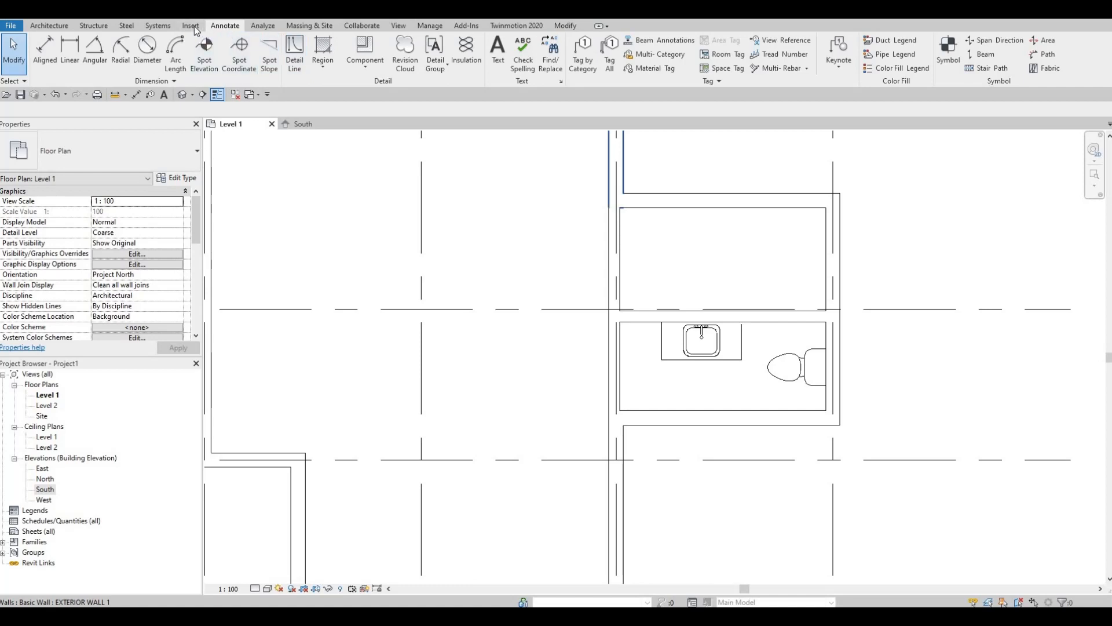
{"action": "left_click", "coordinate": [190, 25]}
Load M_Washer_Dryer_Combo from Canada > Specialty Equipment > Domestic > Mid-Range
{"action": "left_click", "coordinate": [476, 52]}
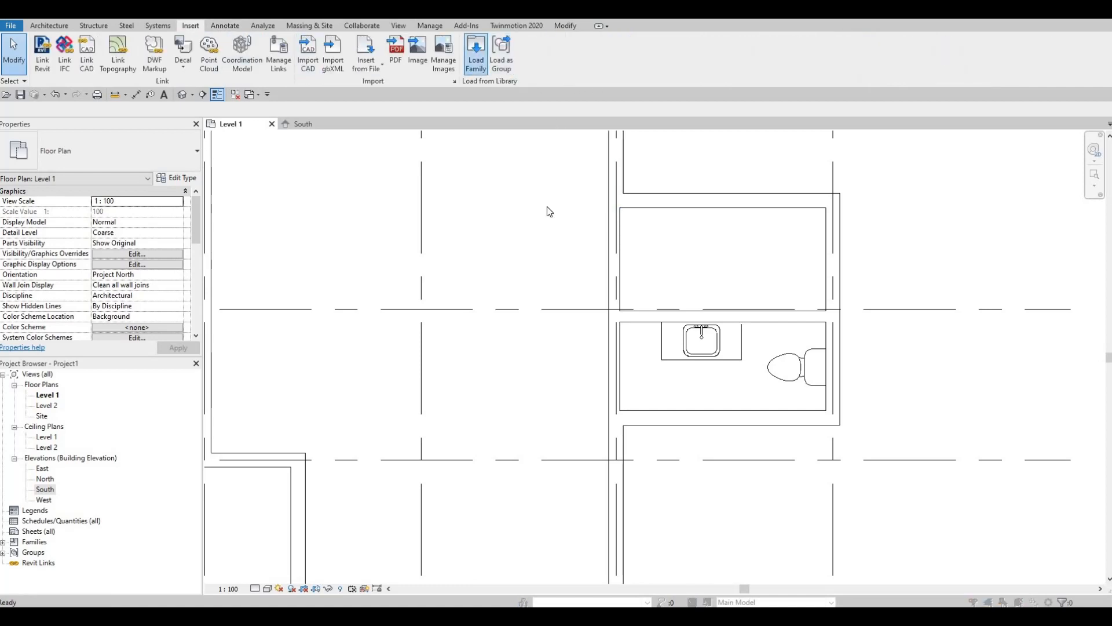
{"action": "left_click", "coordinate": [513, 133]}
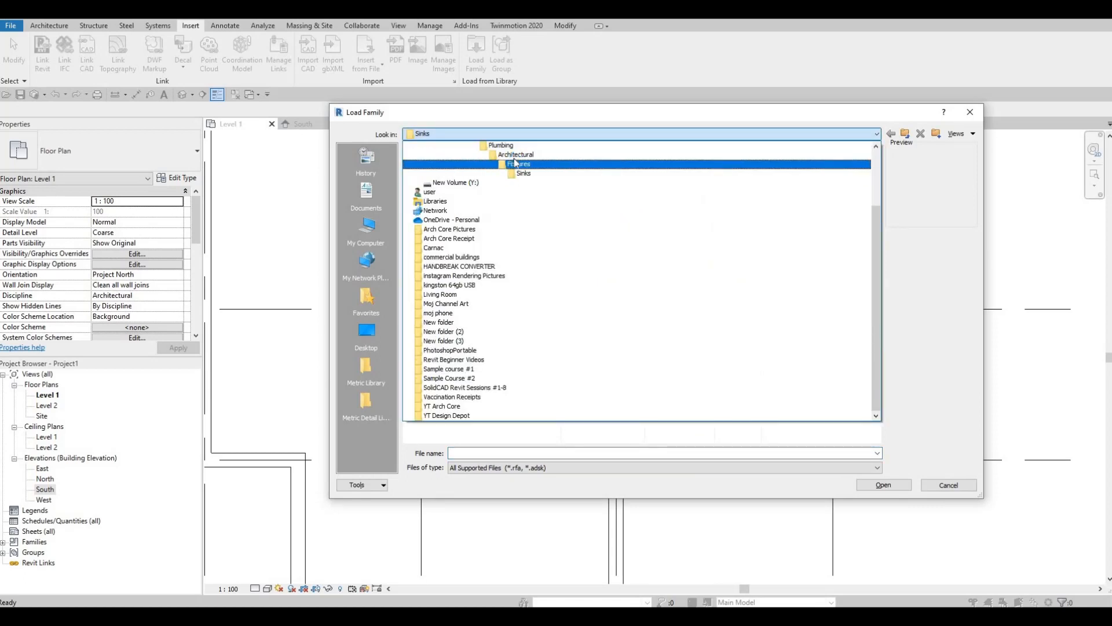
{"action": "left_click", "coordinate": [514, 154]}
{"action": "left_click", "coordinate": [490, 134]}
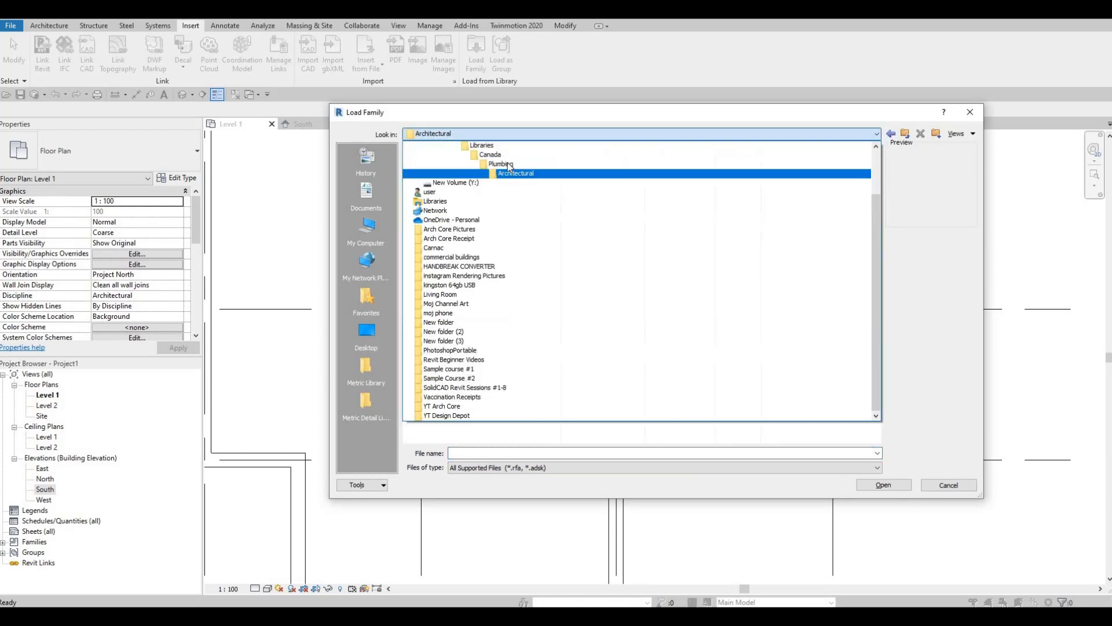
{"action": "left_click", "coordinate": [492, 183]}
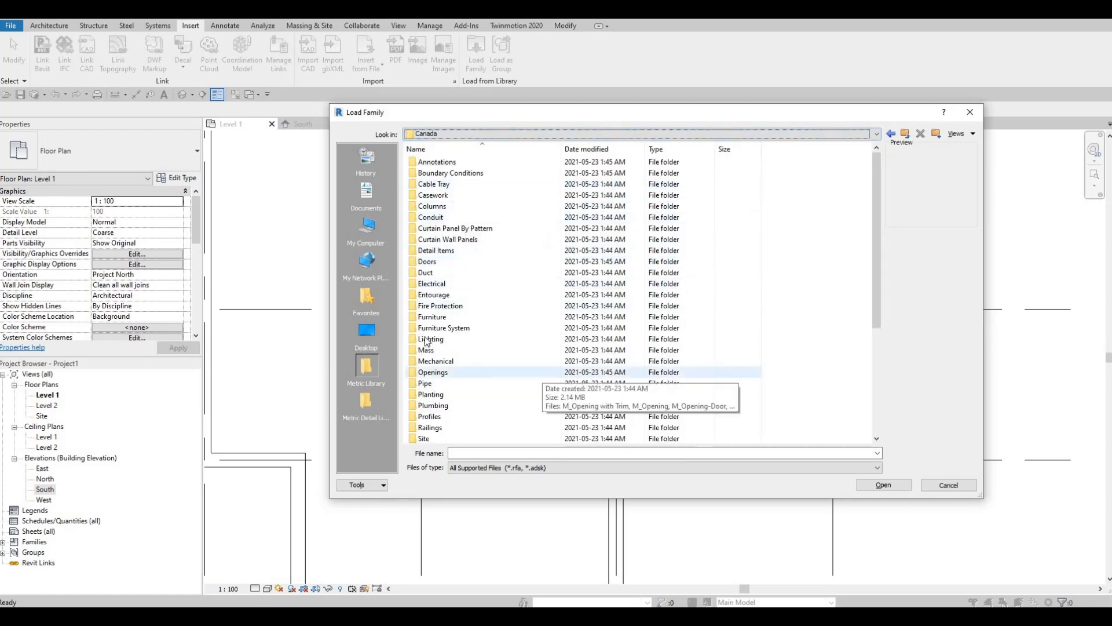
{"action": "scroll", "coordinate": [531, 367], "scroll_direction": "down", "scroll_amount": 4}
{"action": "double_click", "coordinate": [445, 319]}
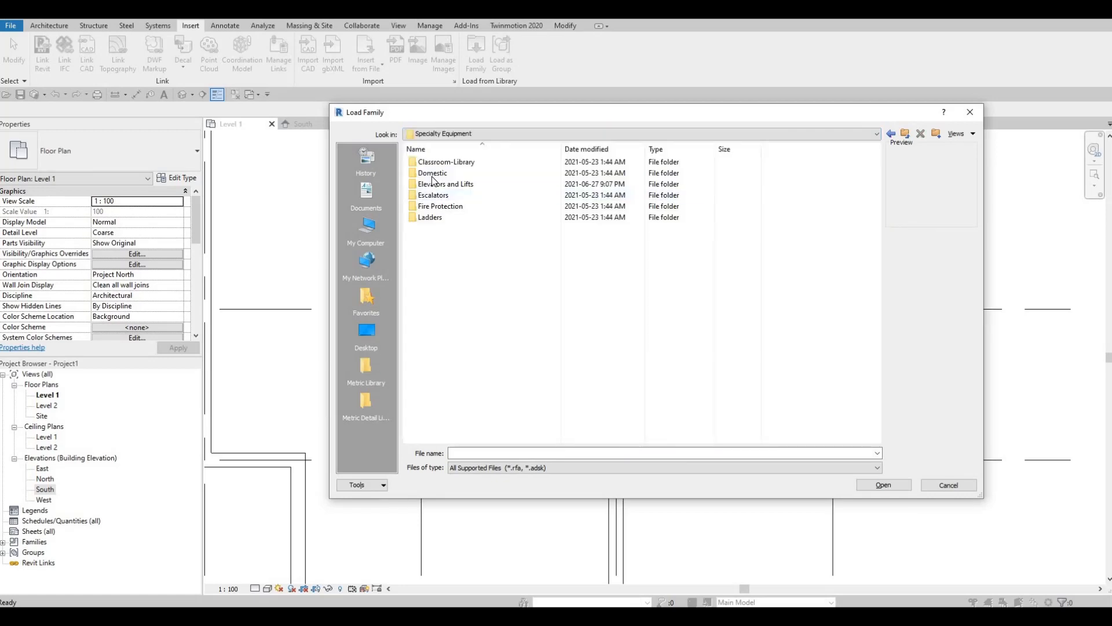
{"action": "double_click", "coordinate": [432, 175]}
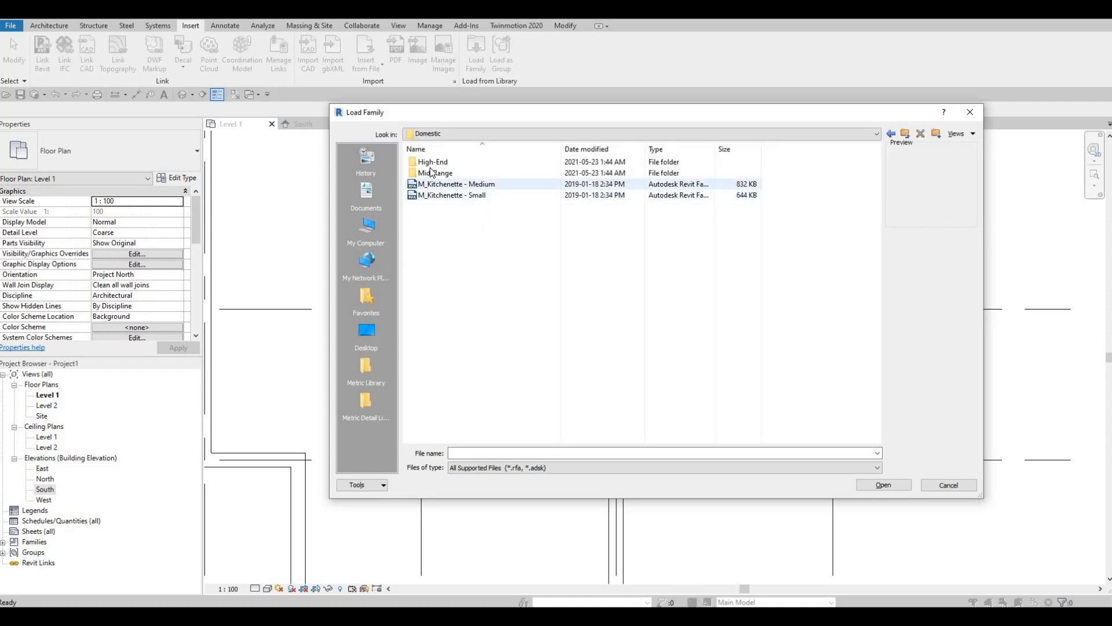
{"action": "double_click", "coordinate": [435, 174]}
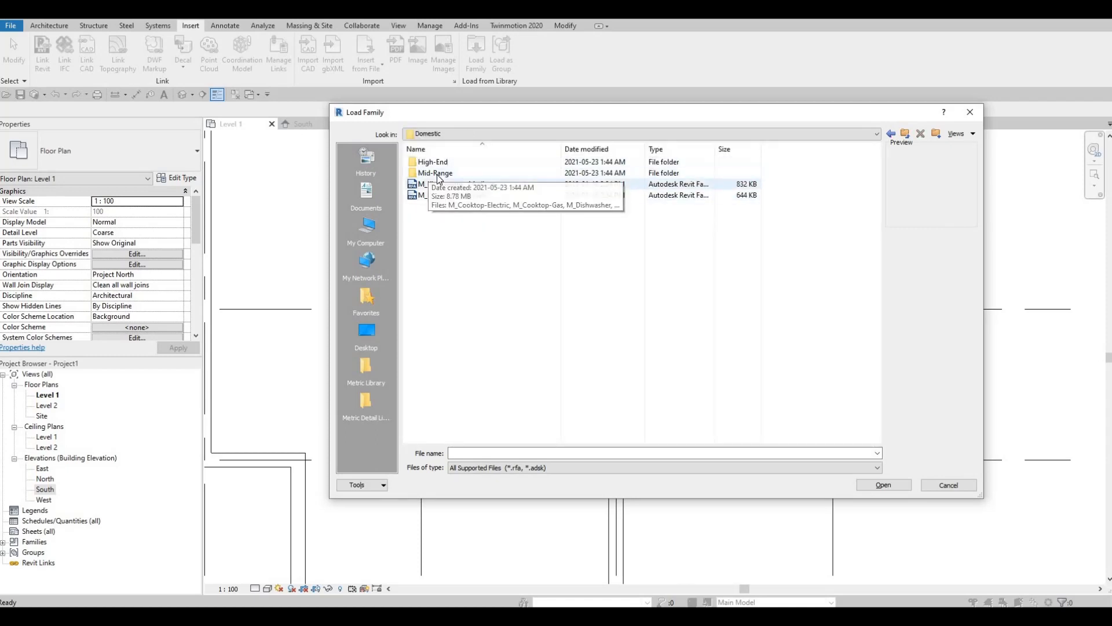
{"action": "left_click", "coordinate": [457, 316]}
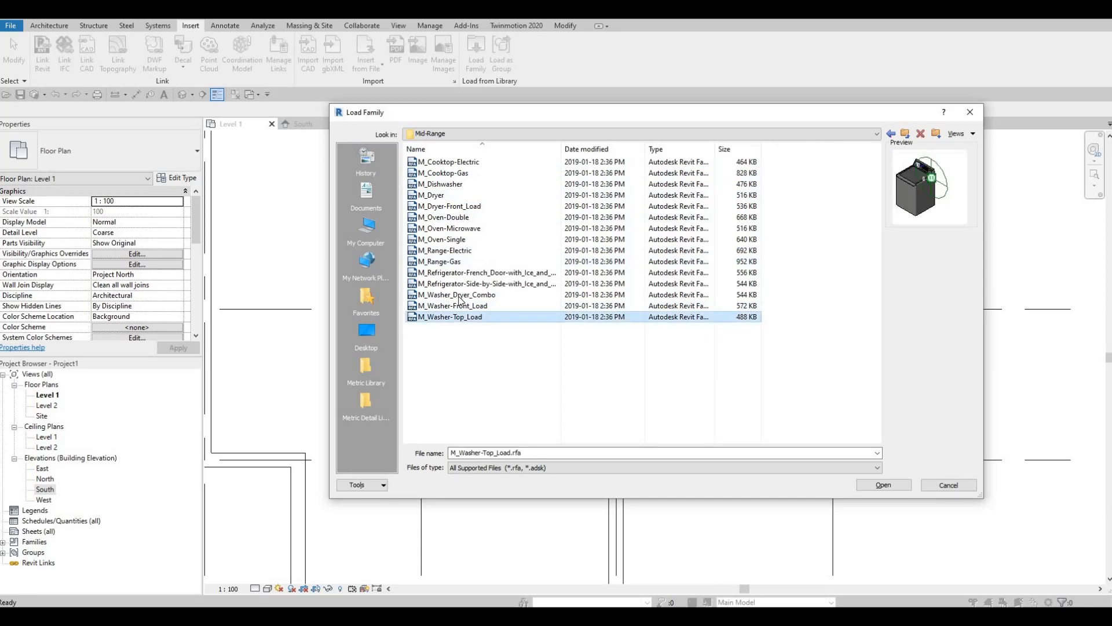
{"action": "left_click", "coordinate": [463, 294]}
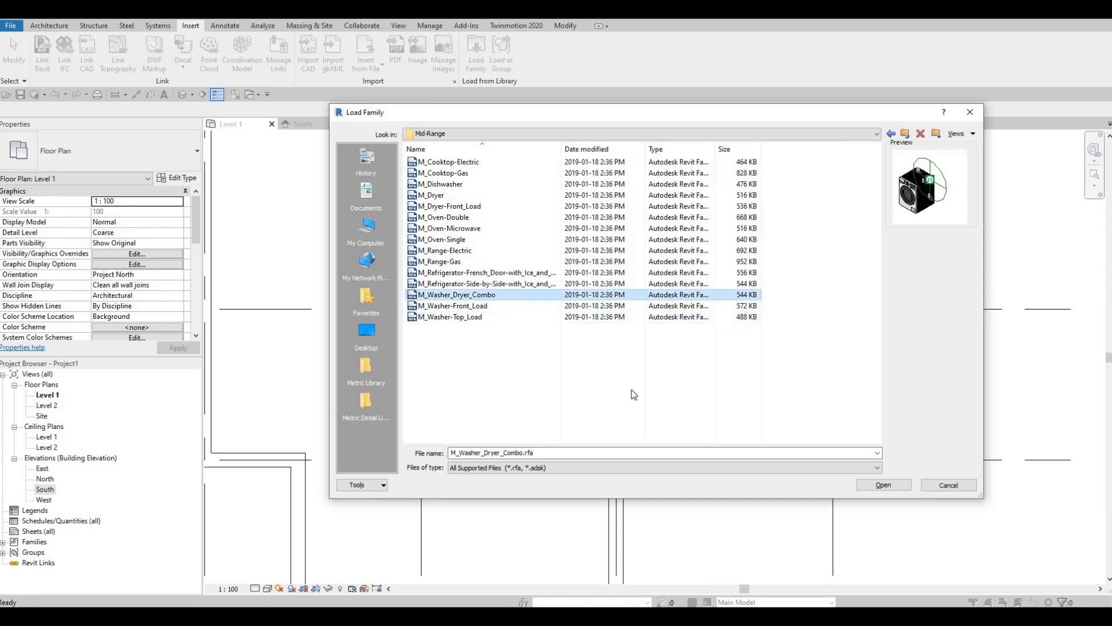
{"action": "left_click", "coordinate": [867, 489]}
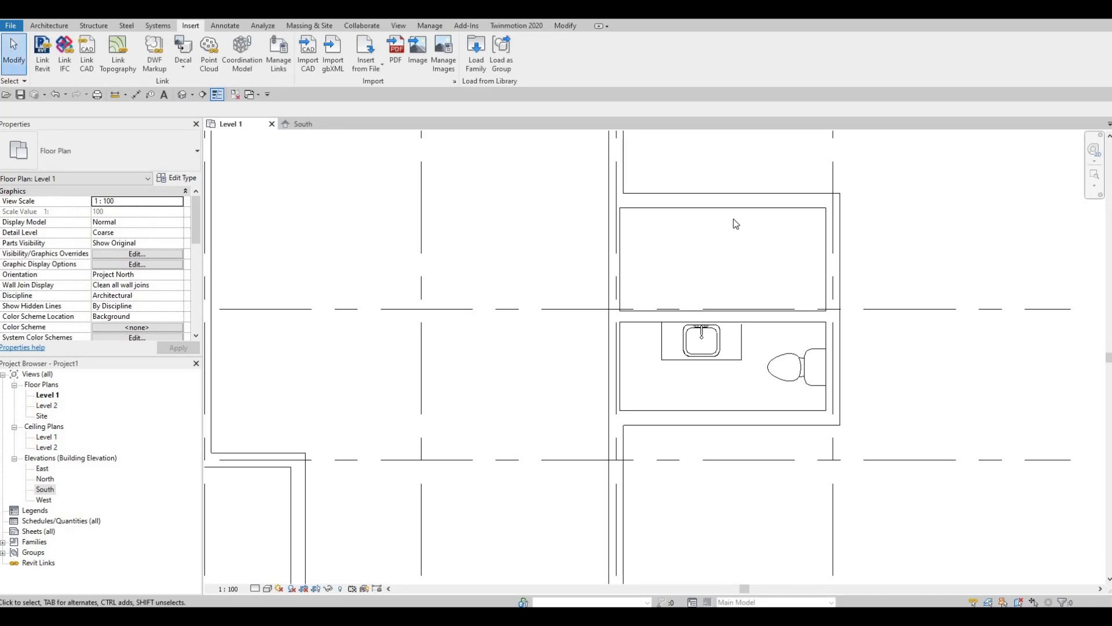
Place the washer-dryer units against the upper room's top wall
{"action": "key", "text": "m"}
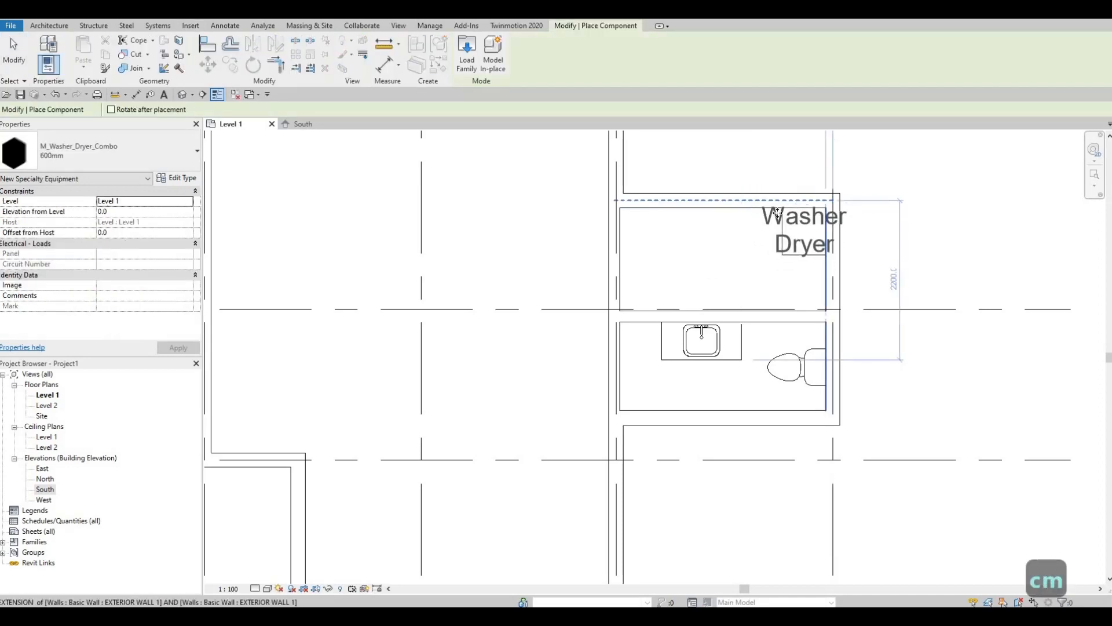
{"action": "left_click", "coordinate": [778, 213]}
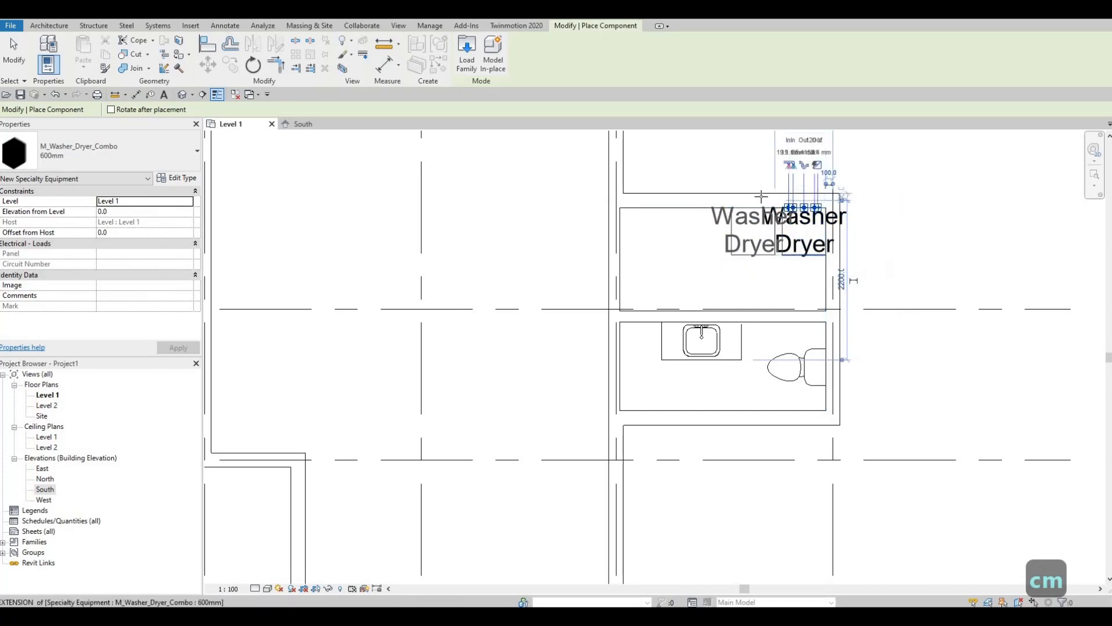
{"action": "key", "text": "Escape"}
{"action": "key", "text": "Escape"}
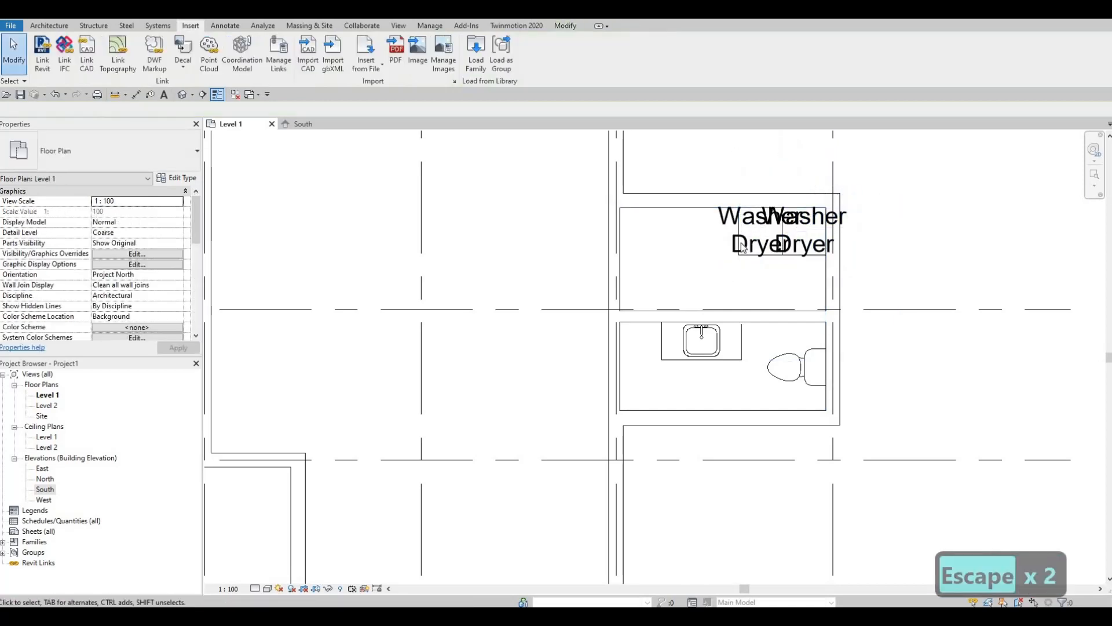
{"action": "key", "text": "Escape"}
{"action": "key", "text": "Escape"}
{"action": "left_click", "coordinate": [747, 237]}
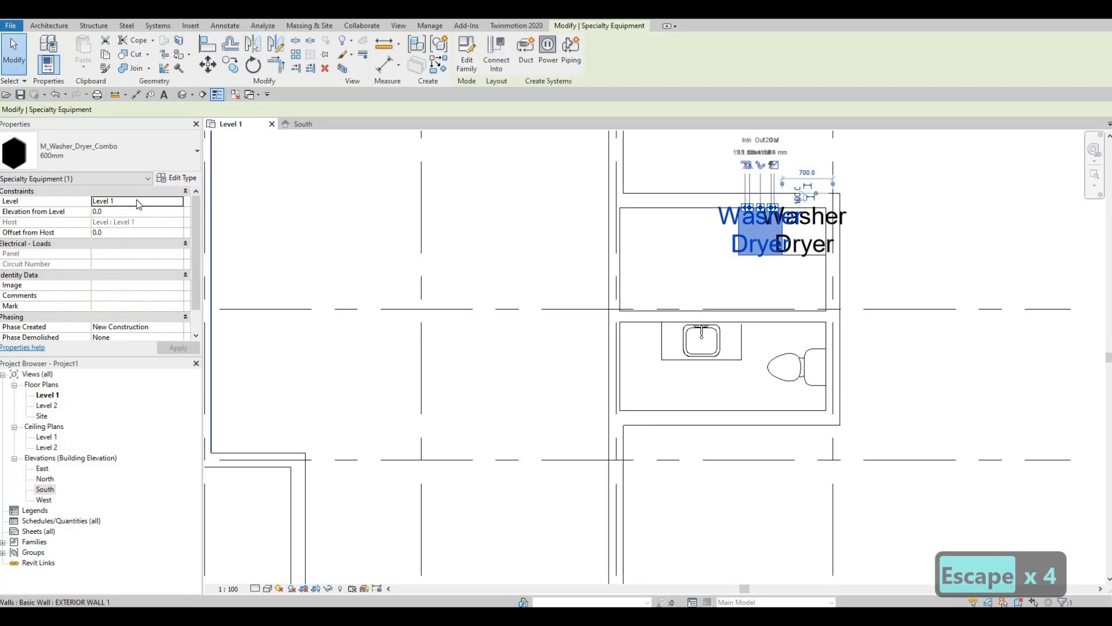
Switch off Show Label in the M_Washer_Dryer_Combo 600mm type properties
{"action": "left_click", "coordinate": [178, 178]}
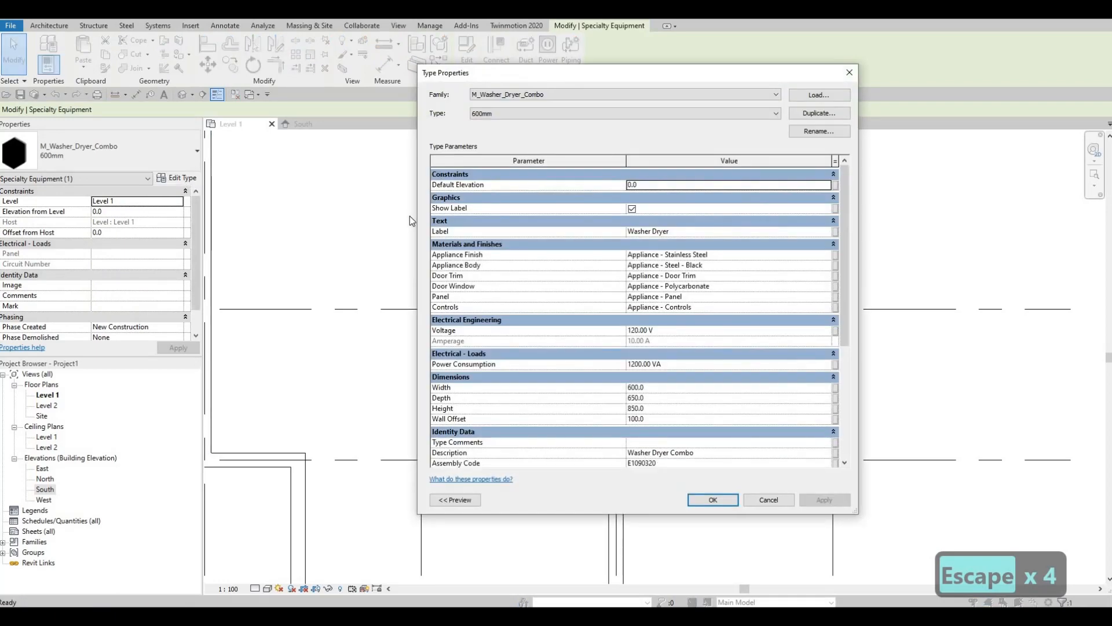
{"action": "key", "text": "Escape"}
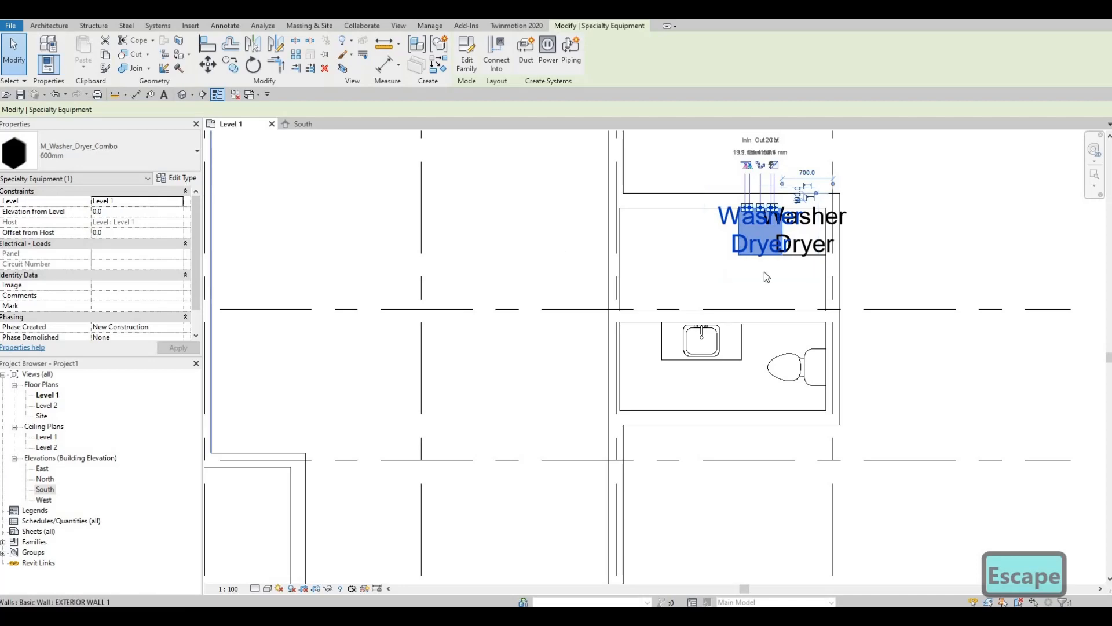
{"action": "left_click", "coordinate": [177, 178]}
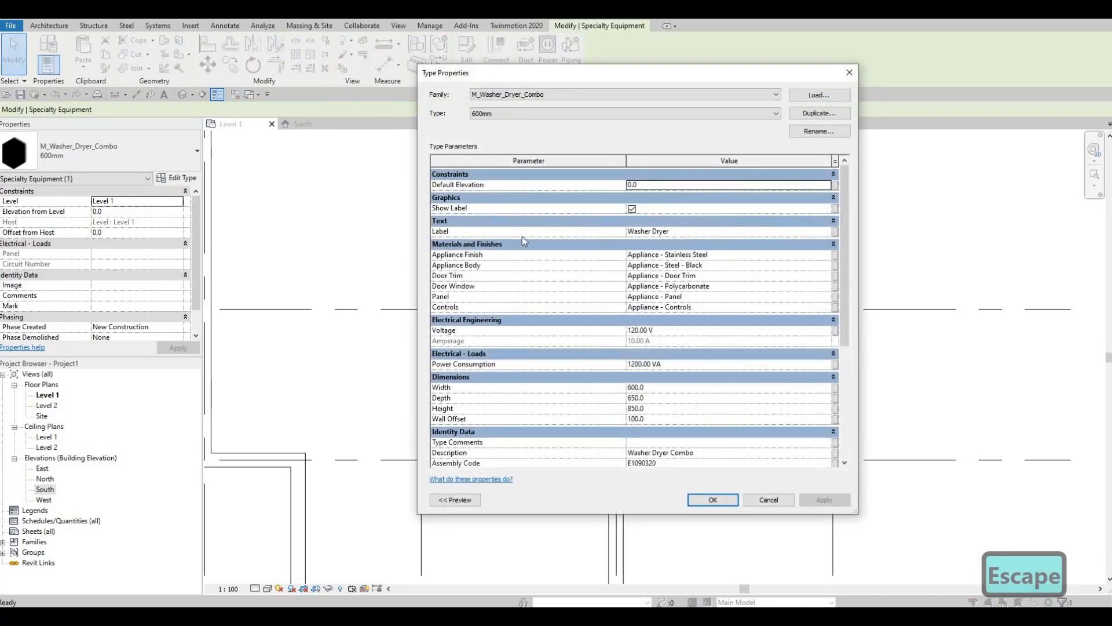
{"action": "left_click", "coordinate": [632, 209]}
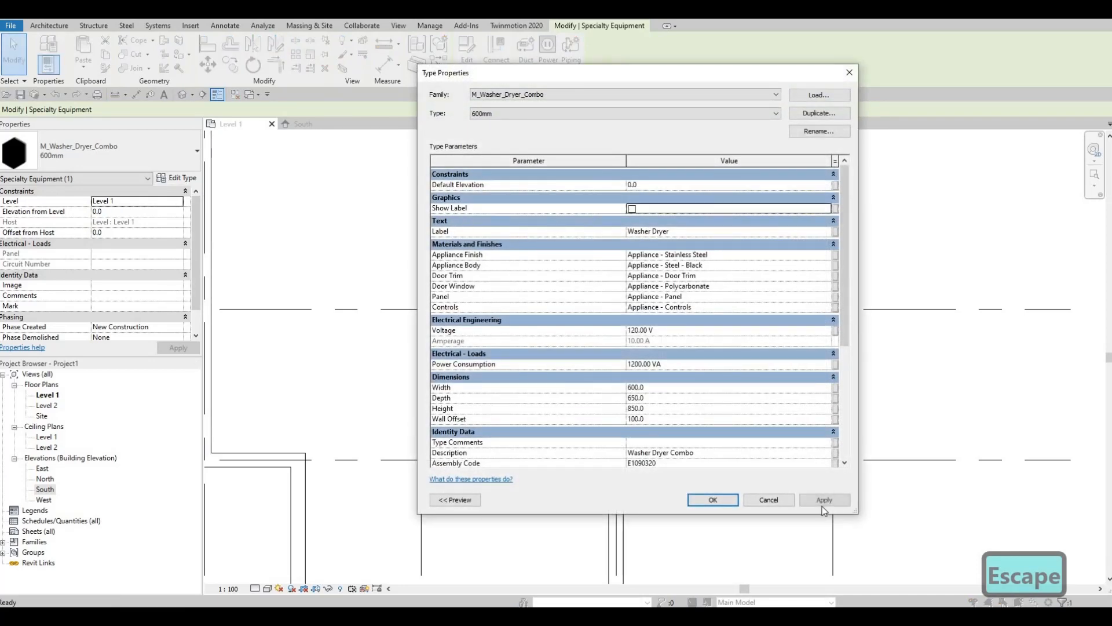
{"action": "left_click", "coordinate": [724, 501]}
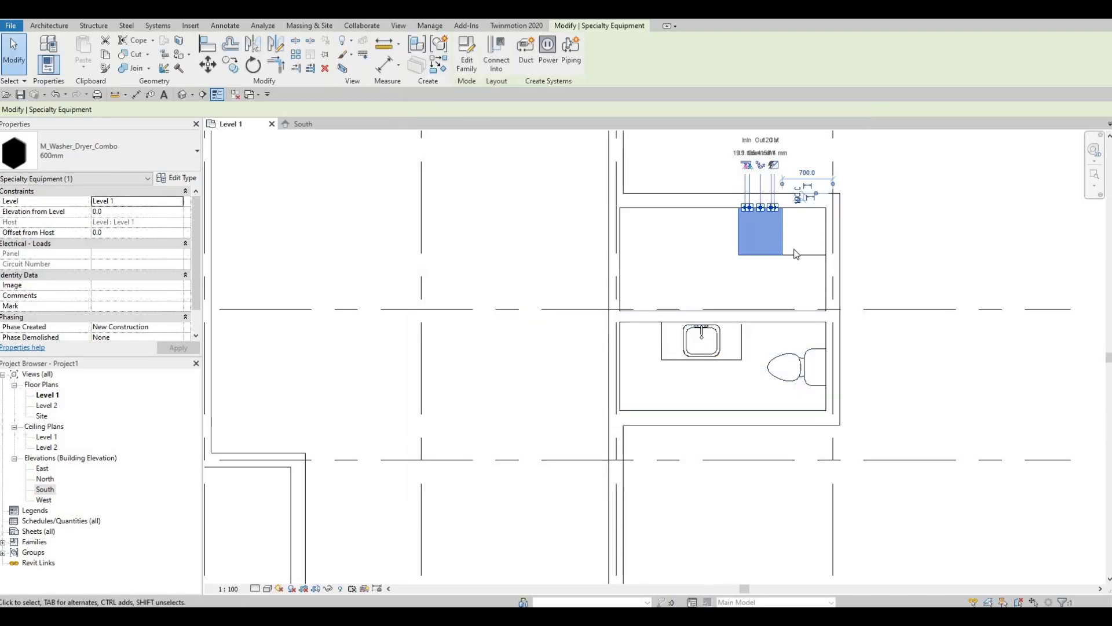
{"action": "key", "text": "Escape"}
{"action": "key", "text": "Escape"}
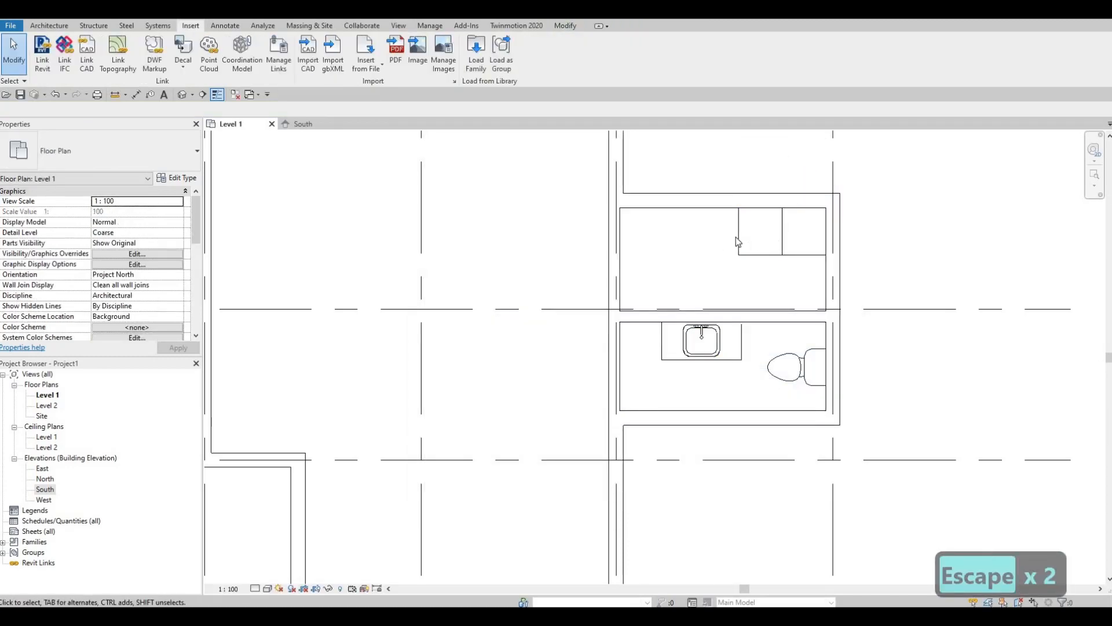
{"action": "key", "text": "F1"}
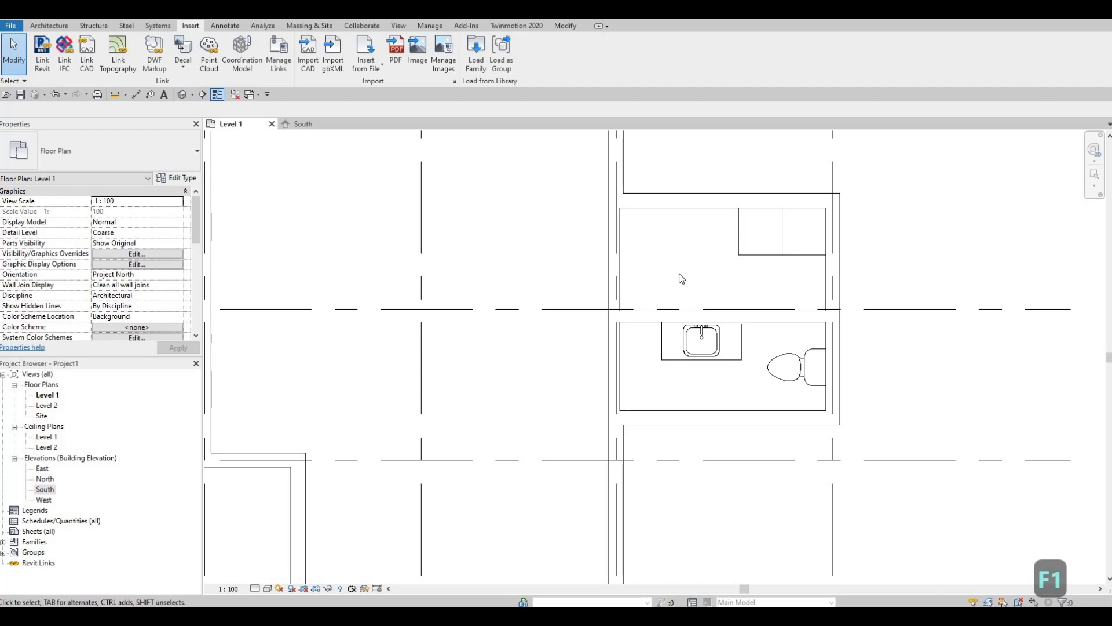
Add a second M_Sink Vanity-Square in the upper room with CS from the washroom sink
{"action": "left_click", "coordinate": [713, 355]}
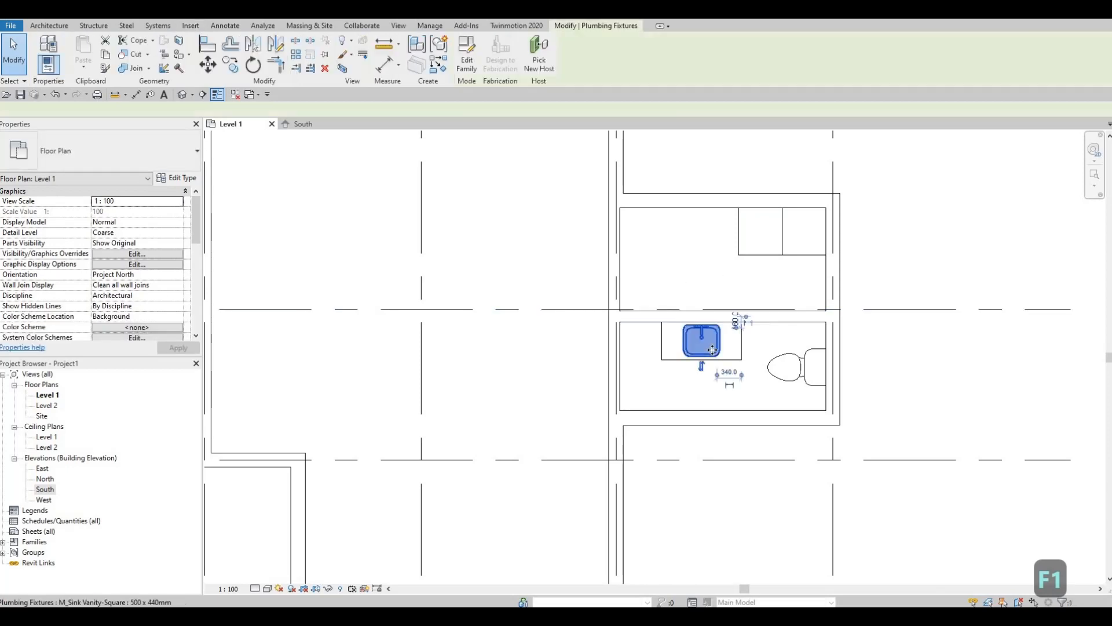
{"action": "key", "text": "c"}
{"action": "key", "text": "s"}
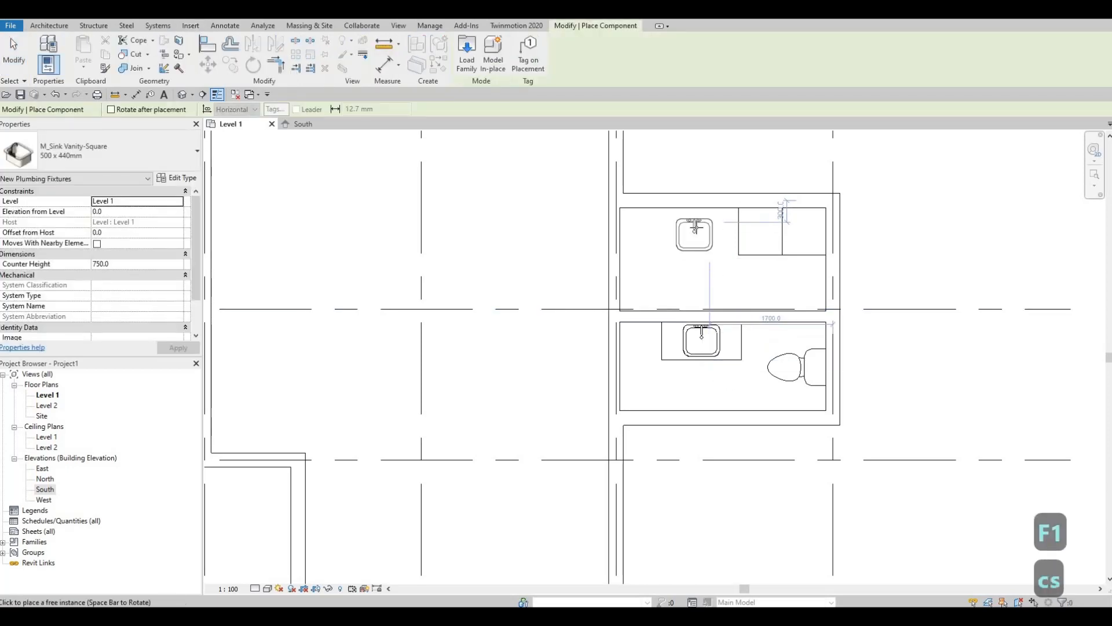
{"action": "left_click", "coordinate": [695, 234]}
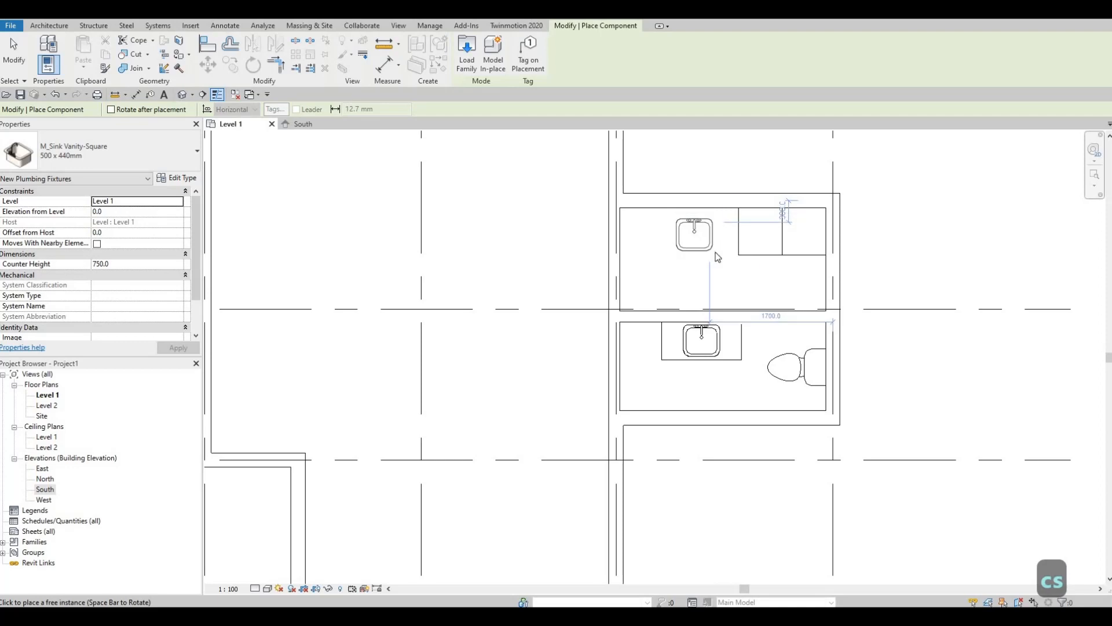
{"action": "key", "text": "Escape"}
{"action": "key", "text": "Escape"}
Nudge the new sink into place just left of the washer-dryer units
{"action": "left_click", "coordinate": [712, 238]}
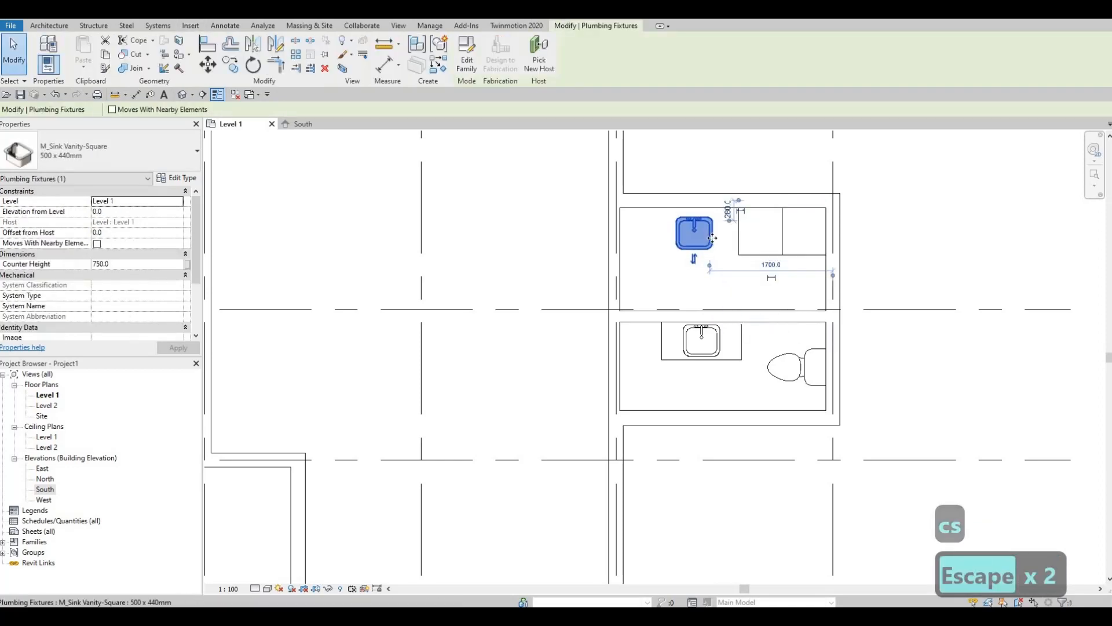
{"action": "key", "text": "Up"}
{"action": "key", "text": "Up"}
{"action": "key", "text": "Up"}
{"action": "key", "text": "Up"}
{"action": "key", "text": "Right"}
{"action": "key", "text": "Right"}
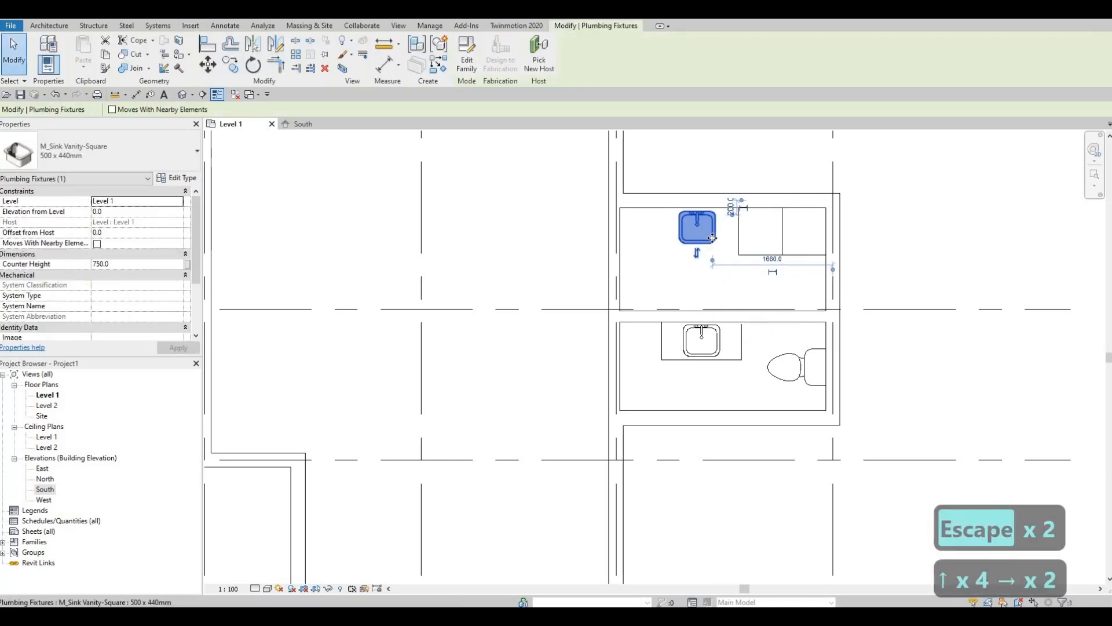
{"action": "key", "text": "Left"}
{"action": "key", "text": "Left"}
{"action": "key", "text": "Left"}
{"action": "key", "text": "Left"}
{"action": "key", "text": "Left"}
{"action": "key", "text": "Left"}
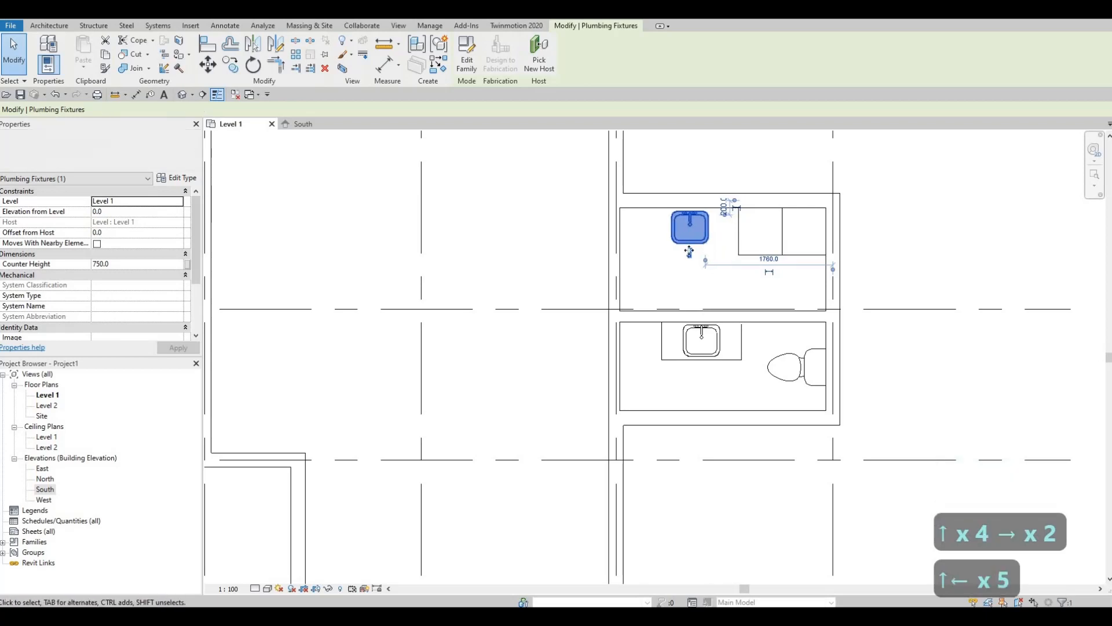
{"action": "key", "text": "Escape"}
{"action": "key", "text": "Escape"}
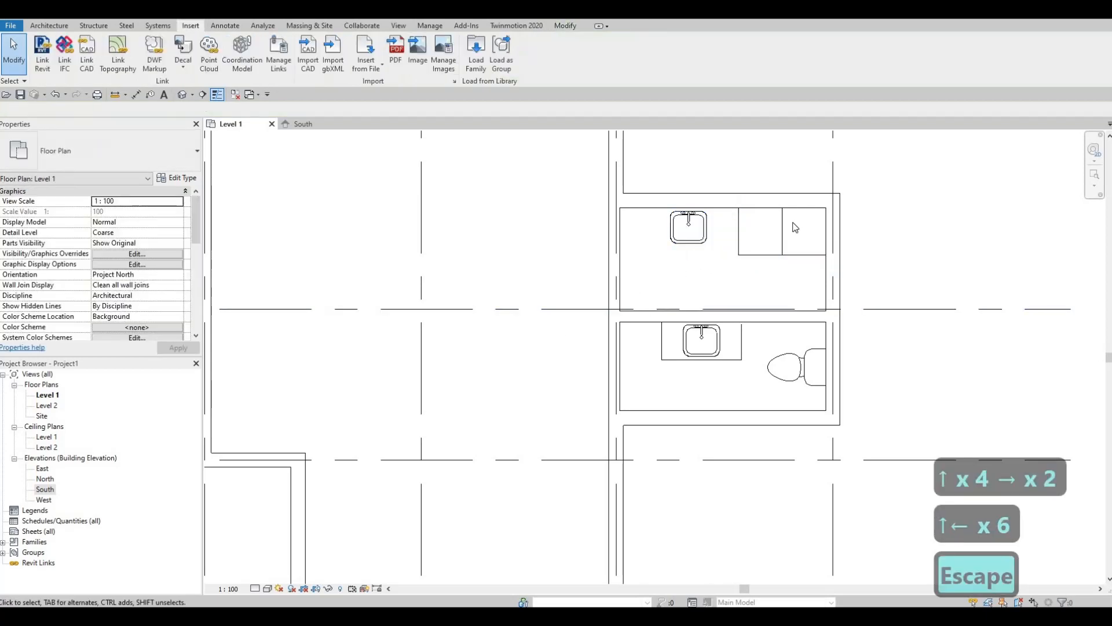
{"action": "scroll", "coordinate": [643, 359], "scroll_direction": "down", "scroll_amount": 1}
{"action": "middle_click_drag", "start_coordinate": [643, 359], "coordinate": [749, 302]}
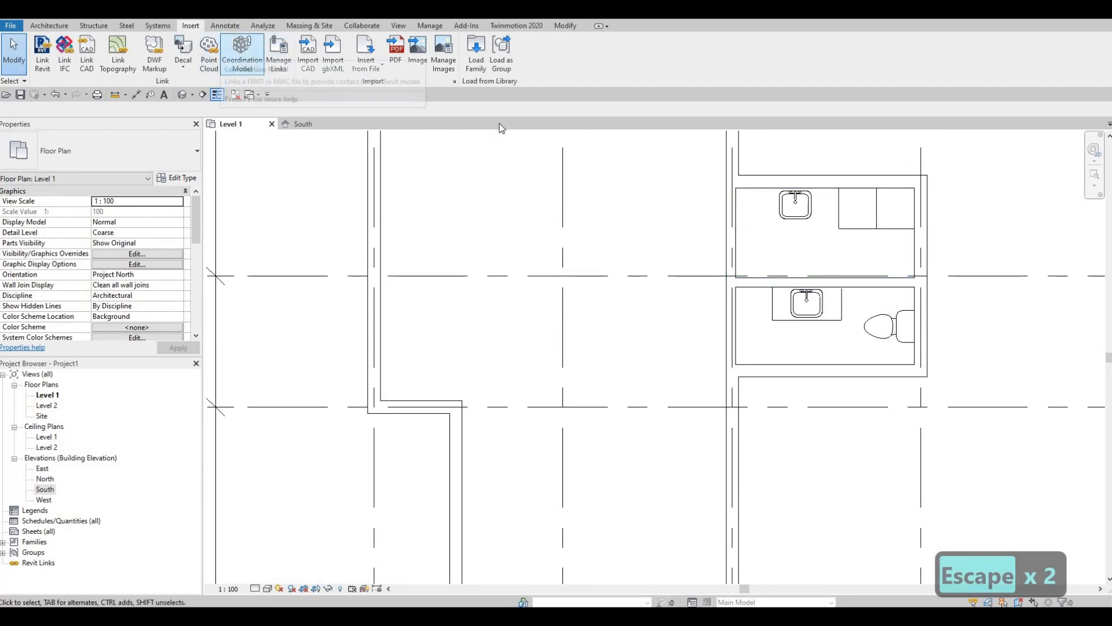
Load the M_Door-Interior-Single-4_Panel-Wood family from the Canada > Doors > Residential library folder
{"action": "left_click", "coordinate": [476, 60]}
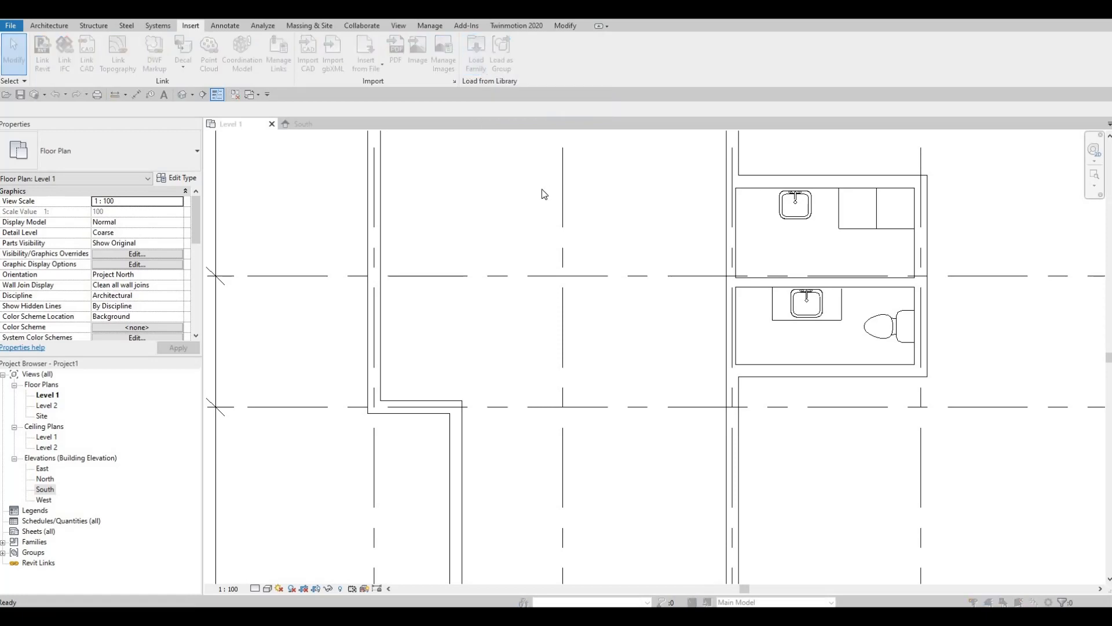
{"action": "left_click", "coordinate": [493, 135]}
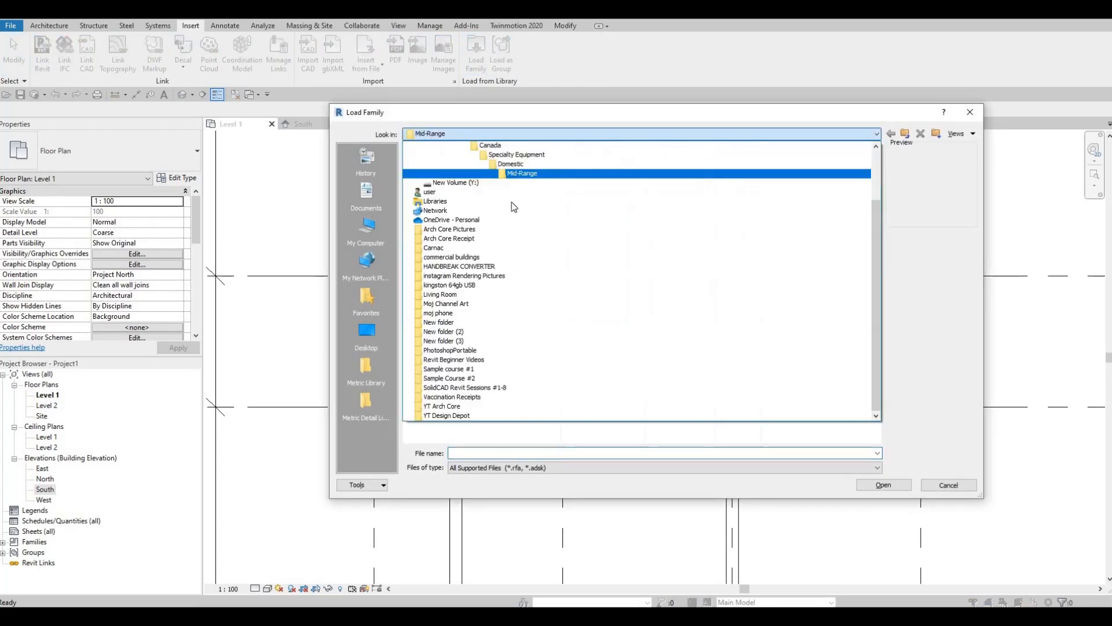
{"action": "scroll", "coordinate": [499, 181], "scroll_direction": "up", "scroll_amount": 1}
{"action": "key", "text": "Return"}
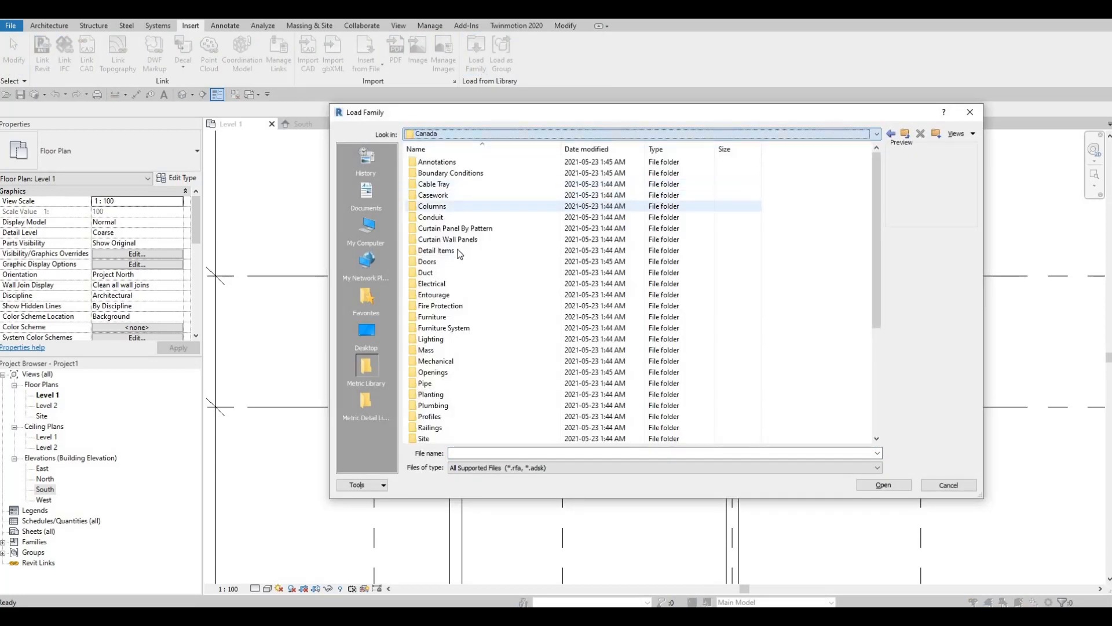
{"action": "key", "text": "Return"}
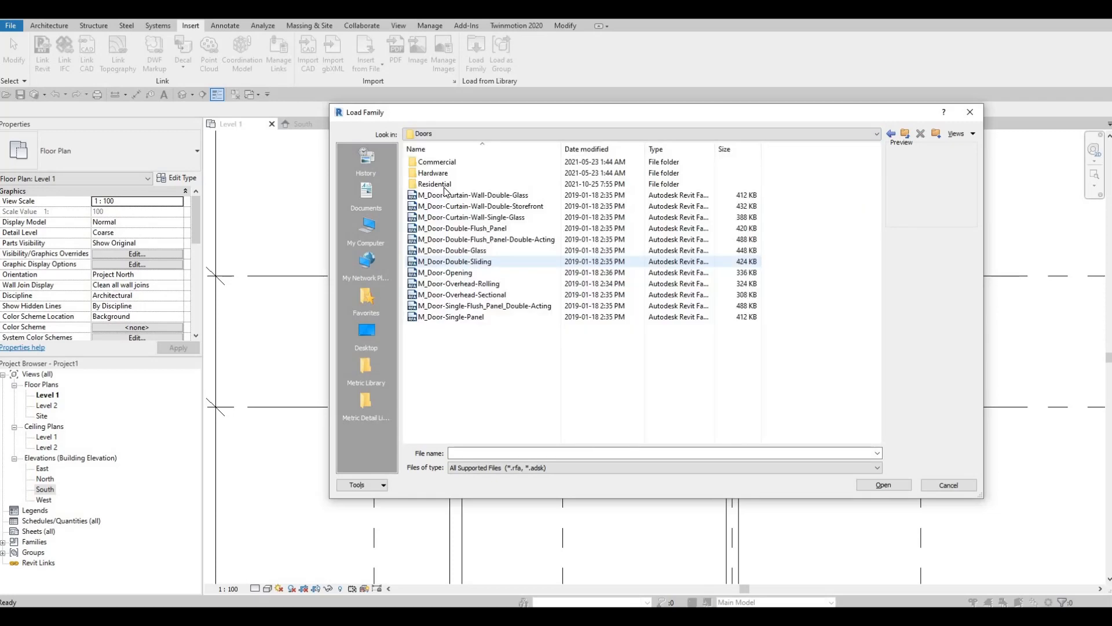
{"action": "double_click", "coordinate": [442, 184]}
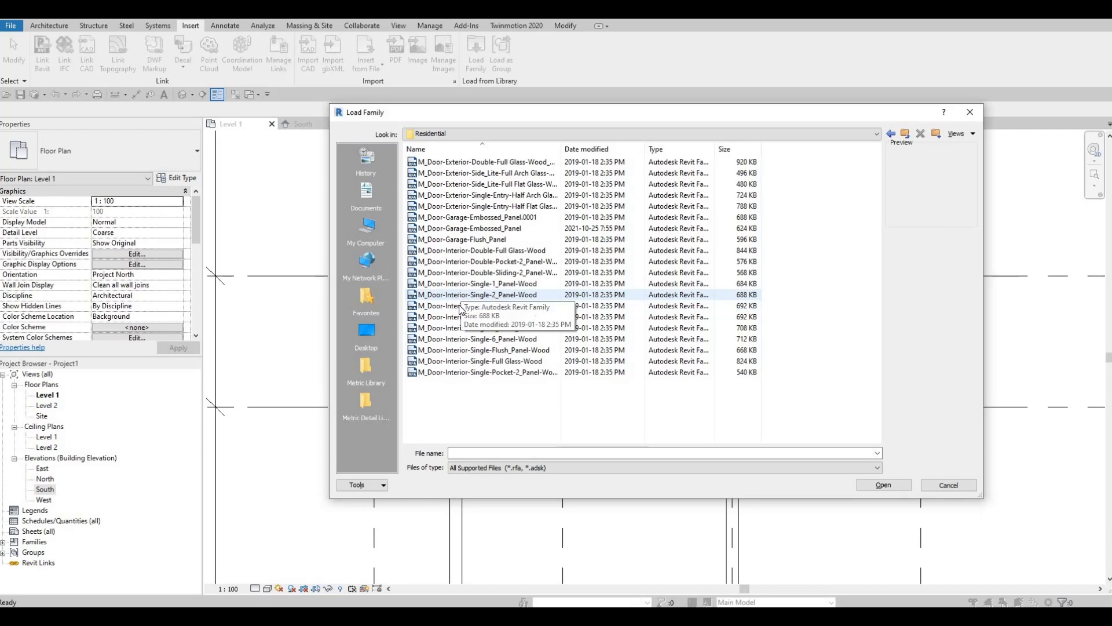
{"action": "left_click", "coordinate": [461, 296]}
{"action": "left_click", "coordinate": [458, 305]}
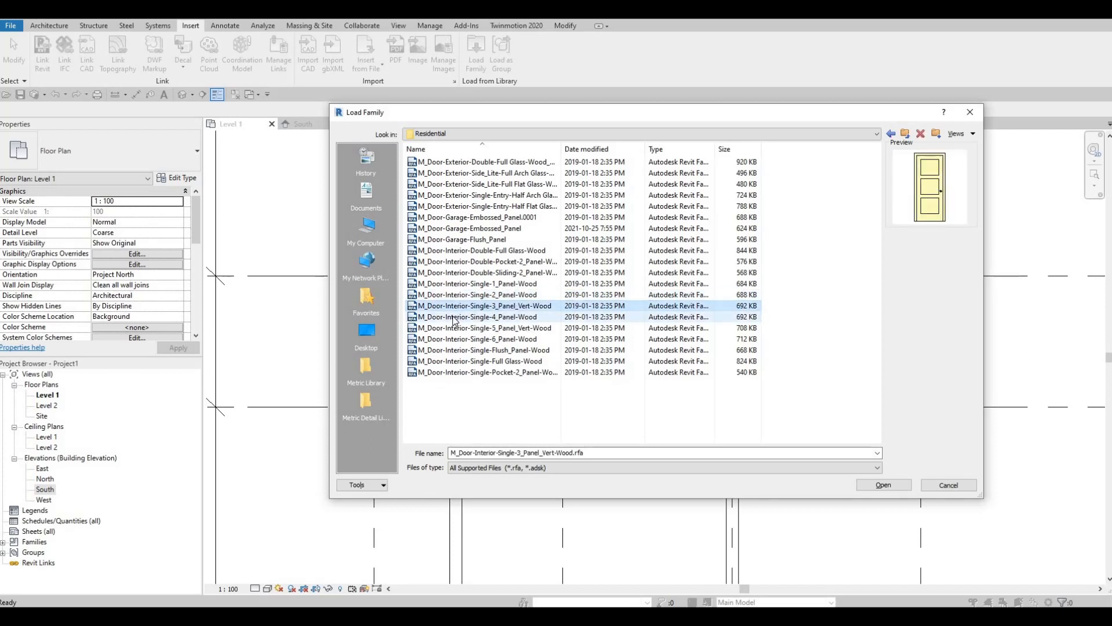
{"action": "left_click", "coordinate": [455, 316]}
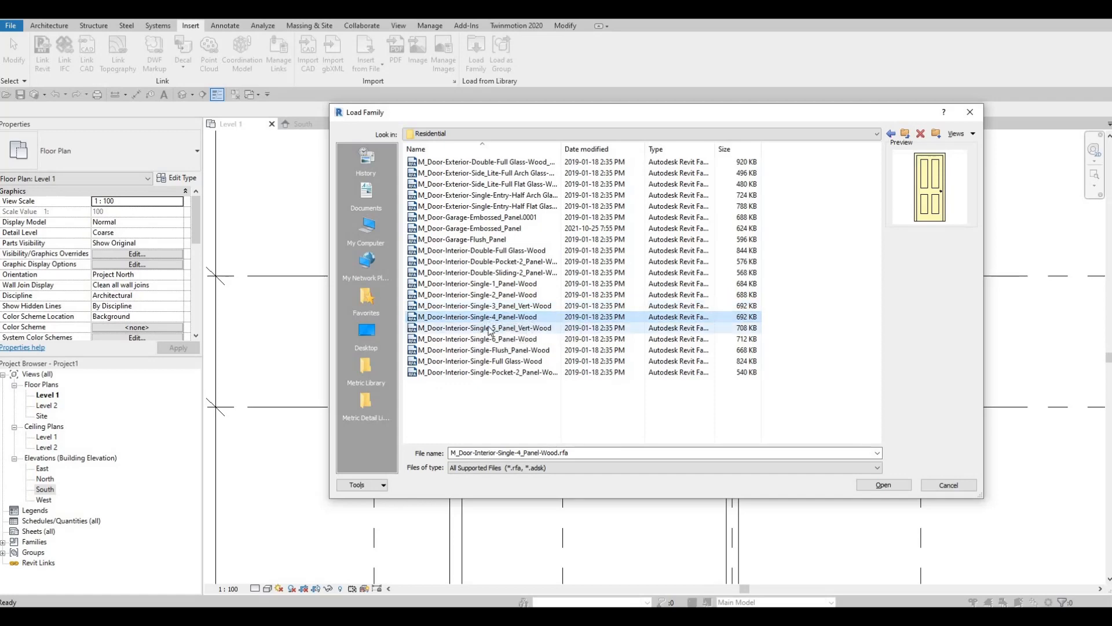
{"action": "left_click", "coordinate": [883, 485]}
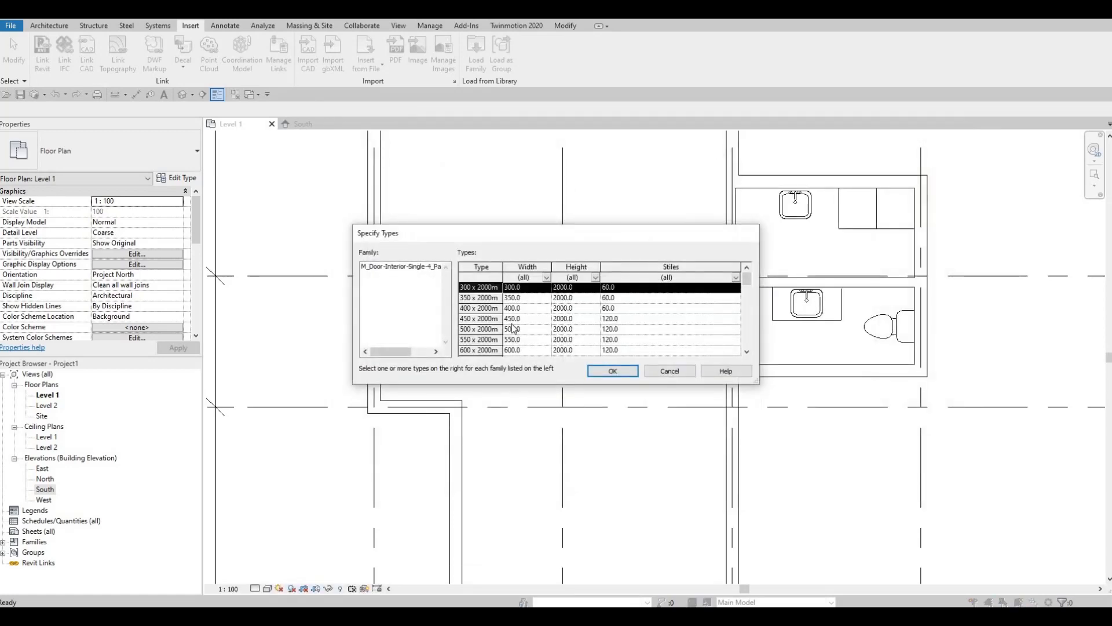
Select a range of the door's size types and confirm loading them all
{"action": "scroll", "coordinate": [512, 328], "scroll_direction": "down", "scroll_amount": 8}
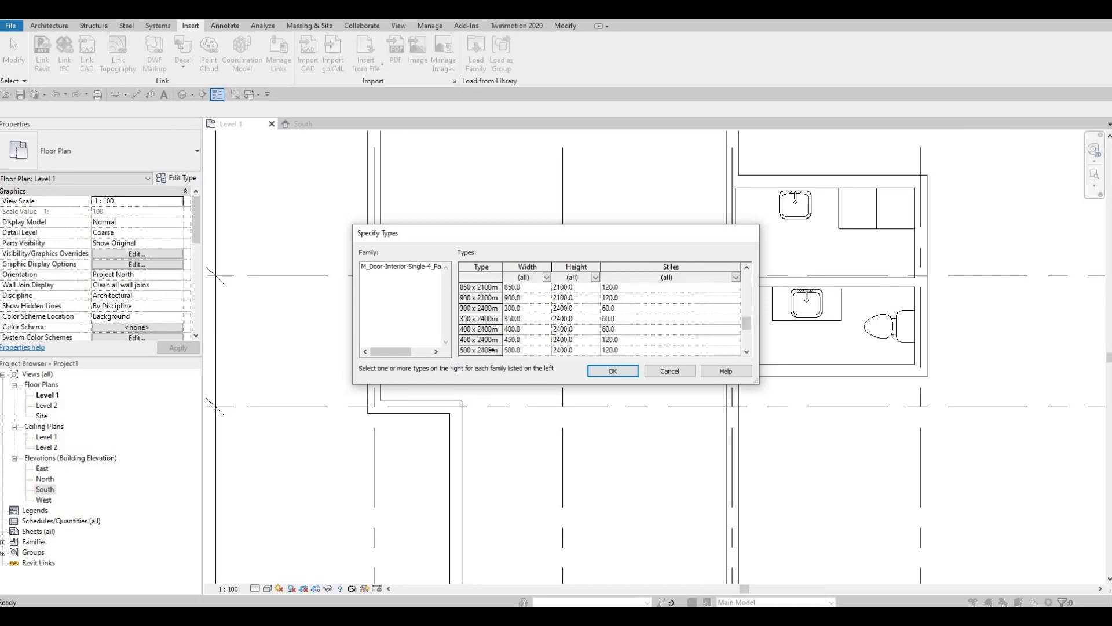
{"action": "left_click", "coordinate": [491, 350], "text": "shift"}
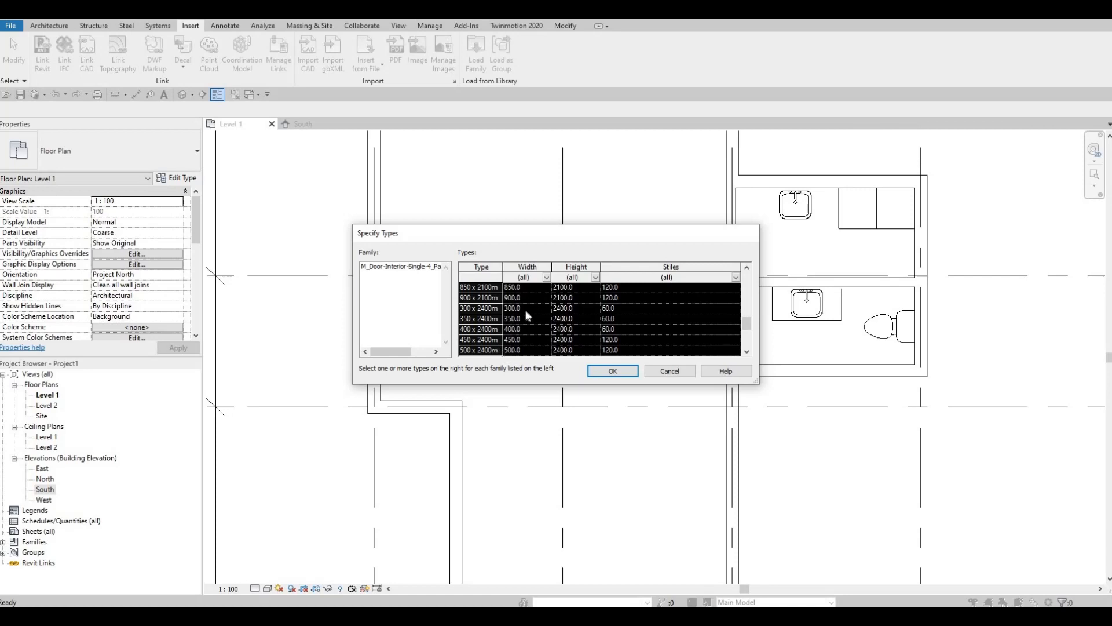
{"action": "left_click", "coordinate": [610, 375]}
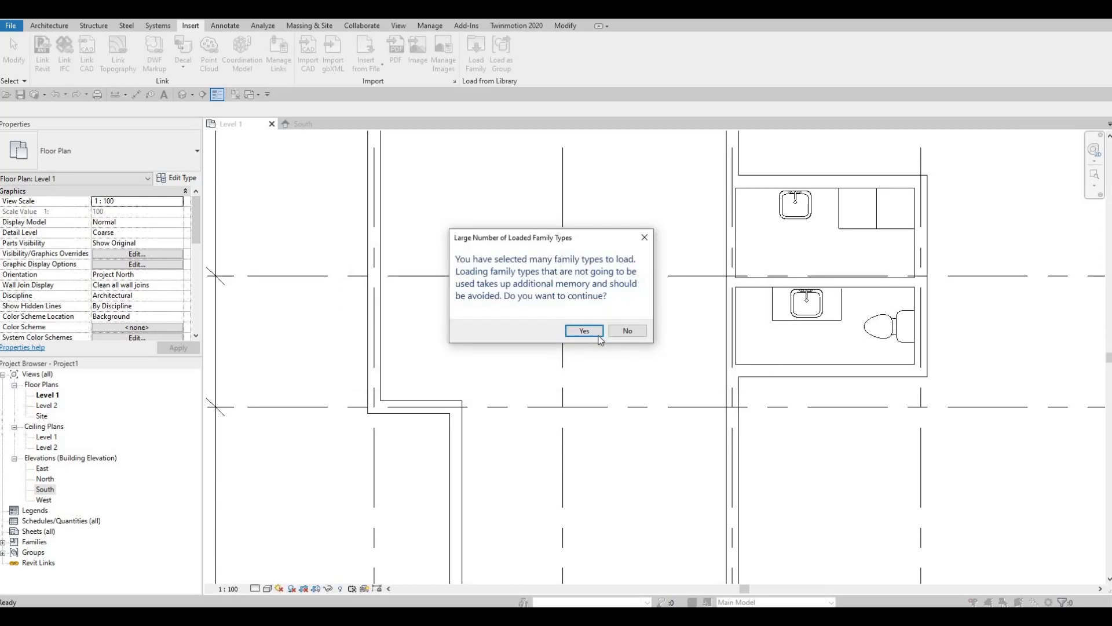
{"action": "left_click", "coordinate": [585, 332]}
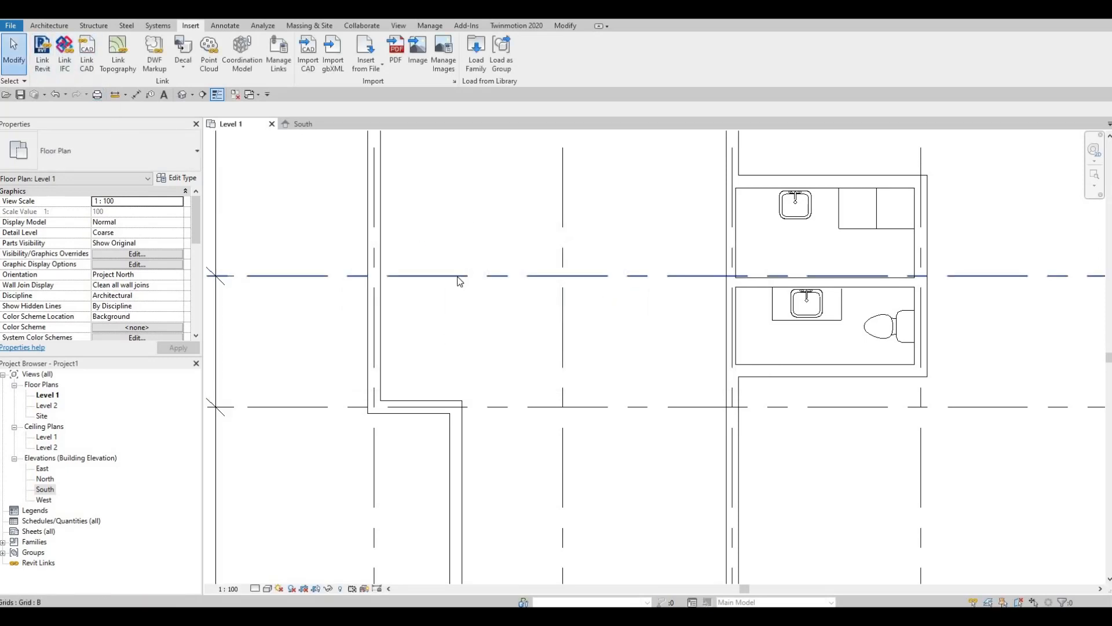
Place a 600 x 2000mm four-panel wood door in the upper room's left wall
{"action": "left_click", "coordinate": [49, 26]}
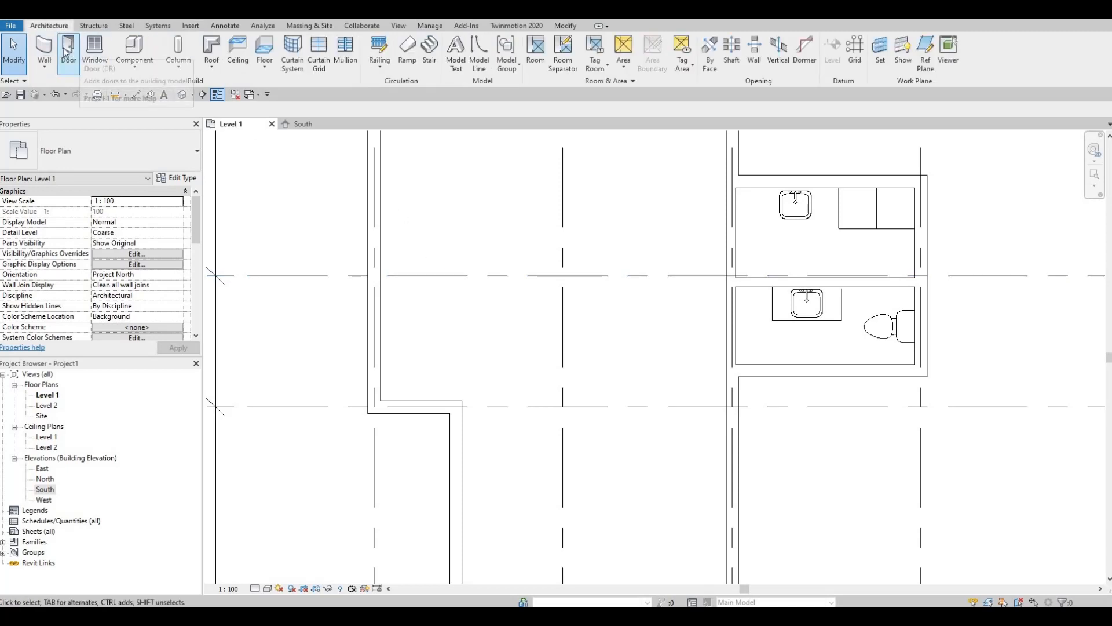
{"action": "key", "text": "F1"}
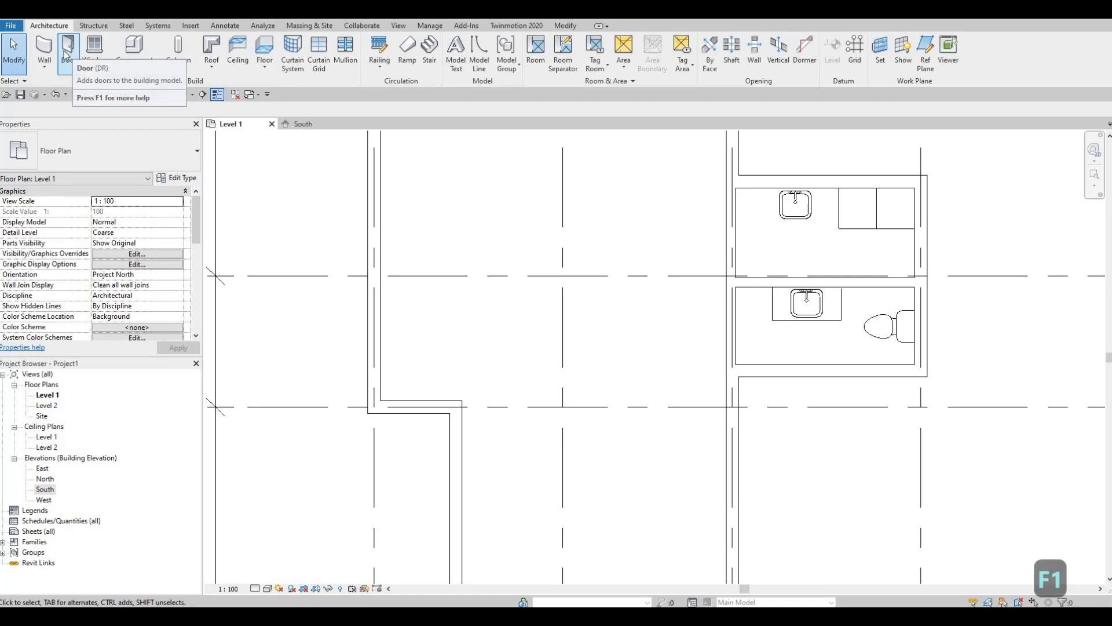
{"action": "left_click", "coordinate": [68, 52]}
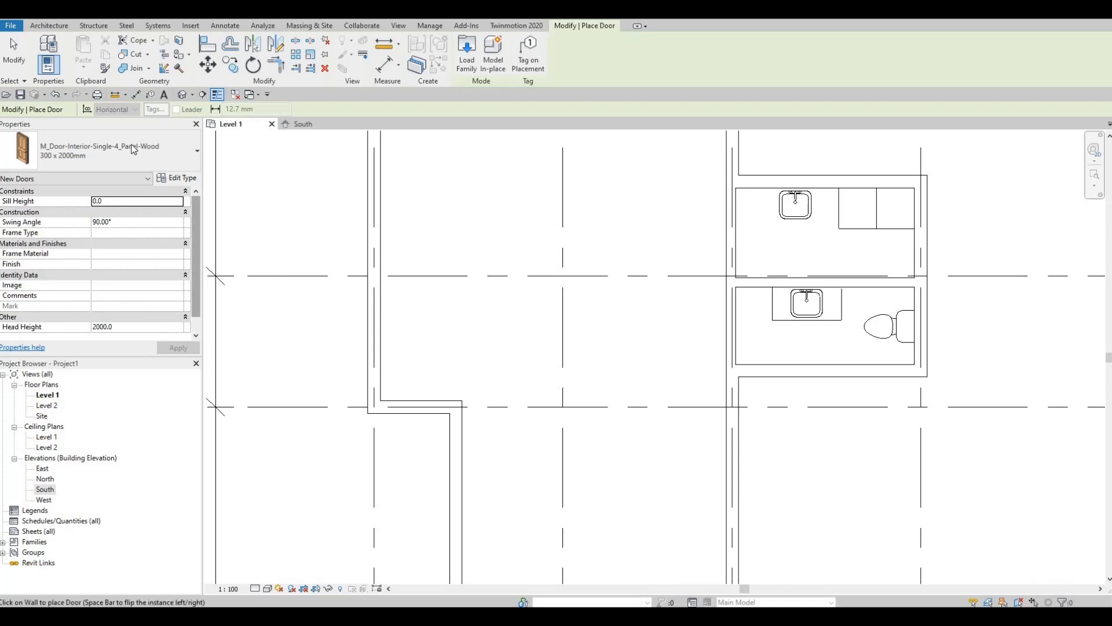
{"action": "left_click", "coordinate": [132, 154]}
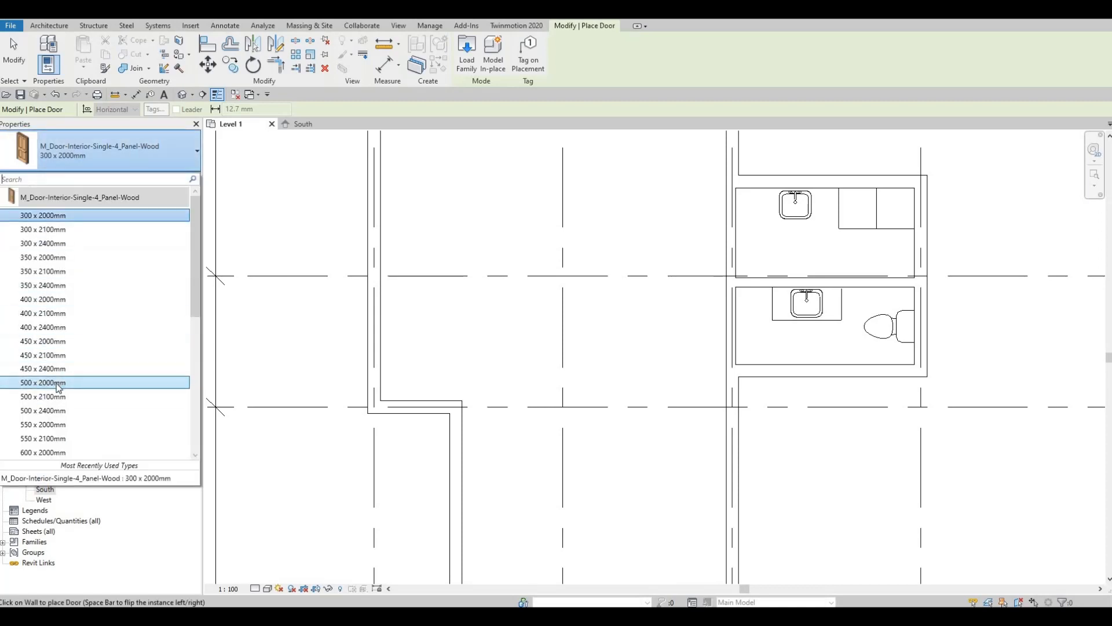
{"action": "left_click", "coordinate": [58, 452]}
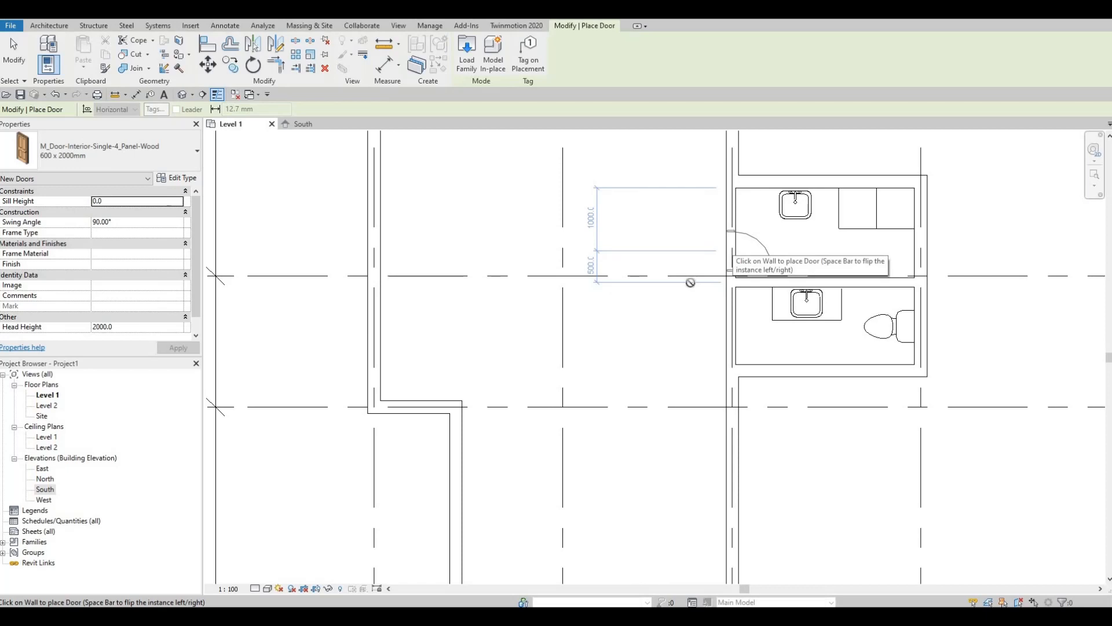
{"action": "left_click", "coordinate": [739, 250]}
{"action": "key", "text": "Escape"}
{"action": "key", "text": "Escape"}
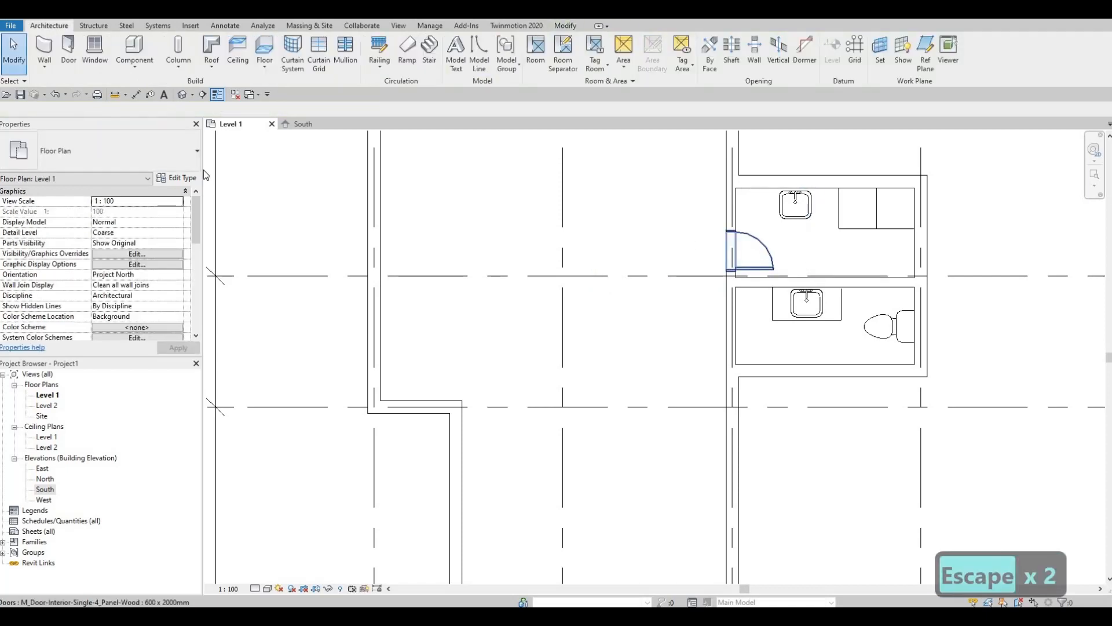
Change the placed door's type to 700 x 2000mm, then reselect it and invoke Create Similar (CS)
{"action": "left_click", "coordinate": [759, 252]}
{"action": "left_click", "coordinate": [115, 152]}
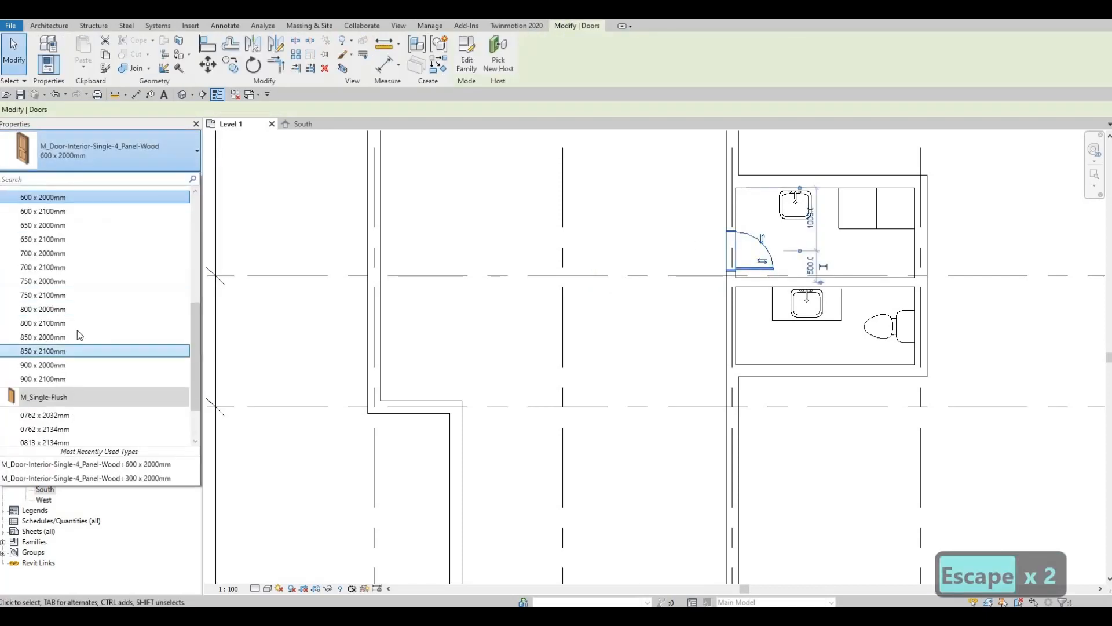
{"action": "left_click", "coordinate": [58, 253]}
{"action": "key", "text": "Escape"}
{"action": "key", "text": "Escape"}
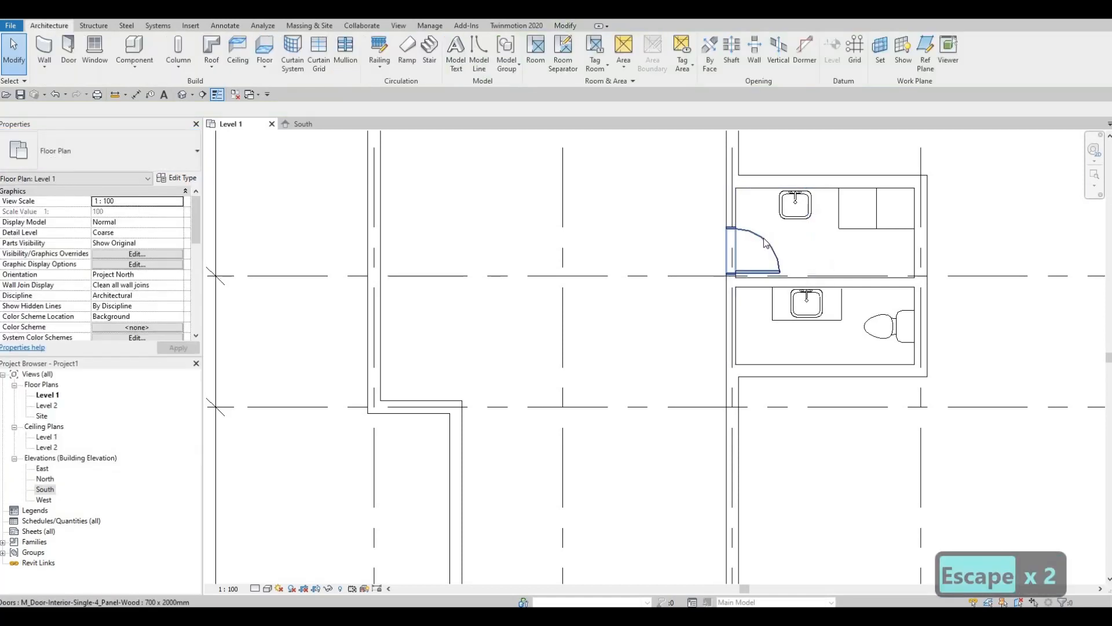
{"action": "left_click", "coordinate": [748, 269]}
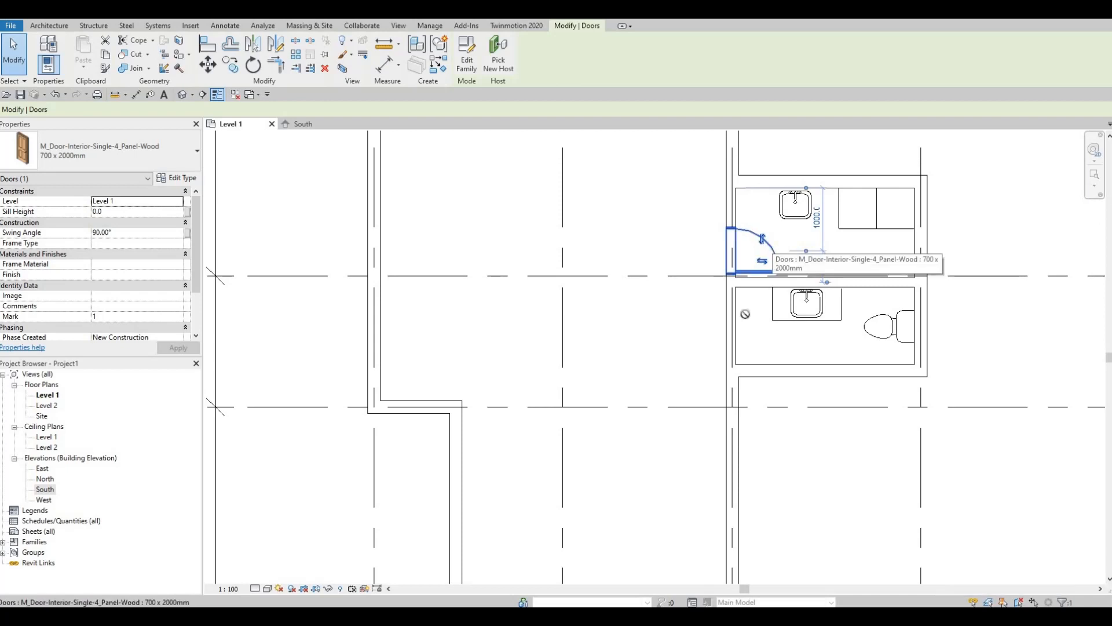
{"action": "key", "text": "c"}
{"action": "key", "text": "s"}
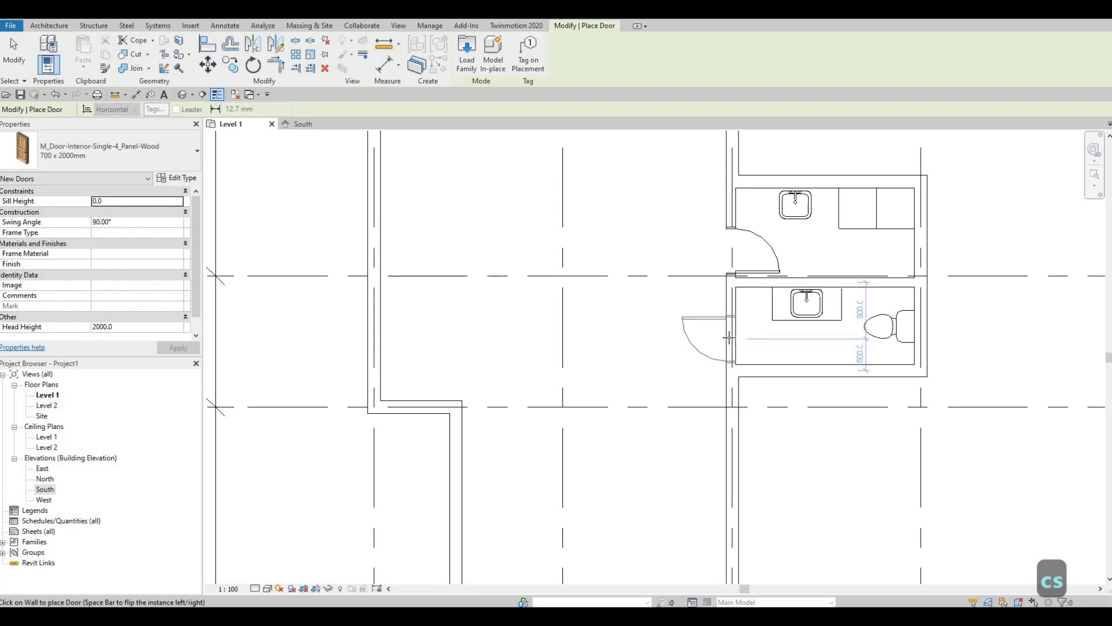
Flip the new door's swing and hinge side in the lower bathroom's left wall
{"action": "key", "text": "space"}
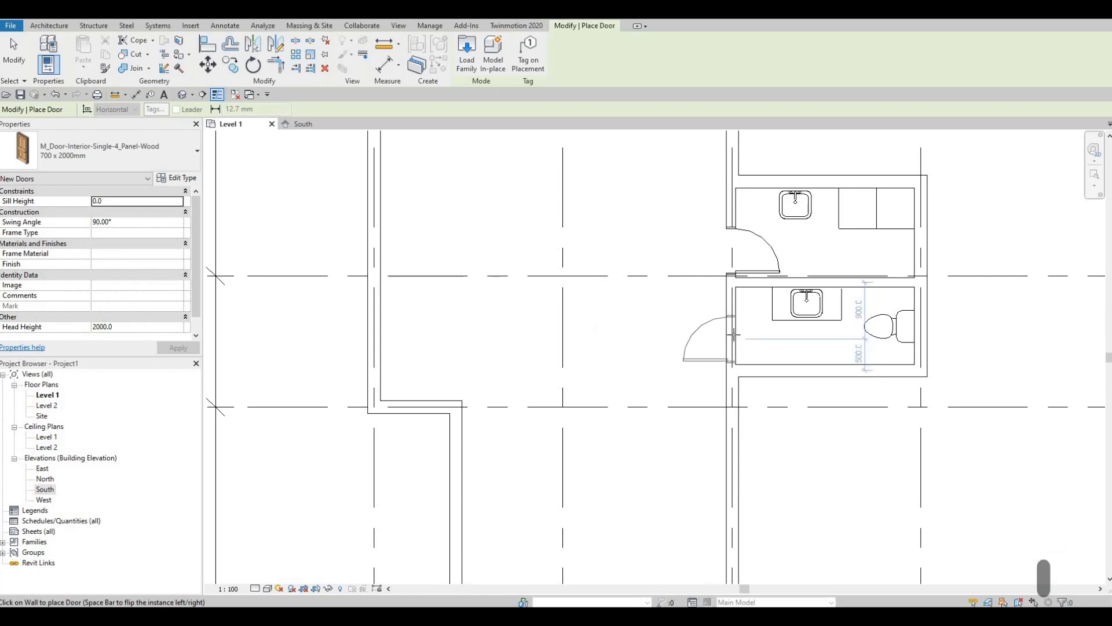
{"action": "key", "text": "space"}
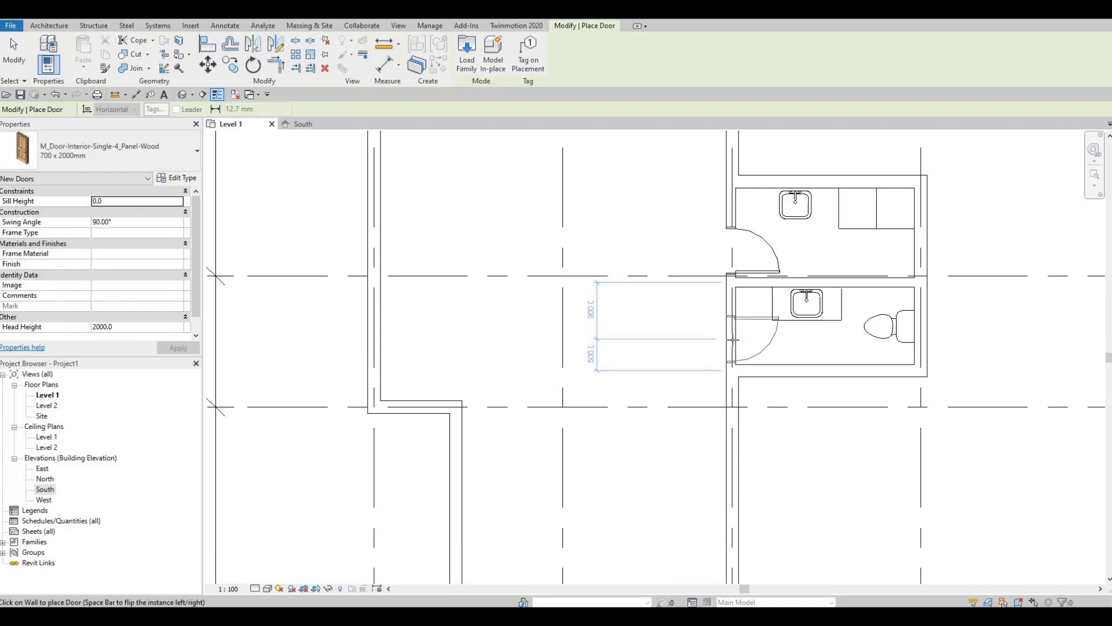
{"action": "key", "text": "space"}
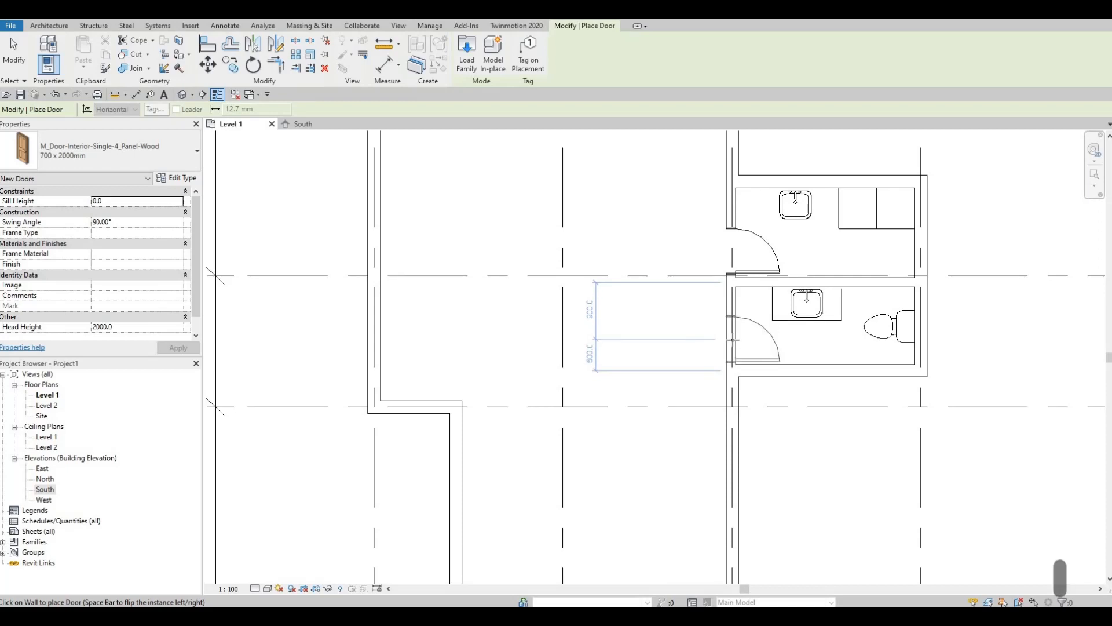
{"action": "key", "text": "space"}
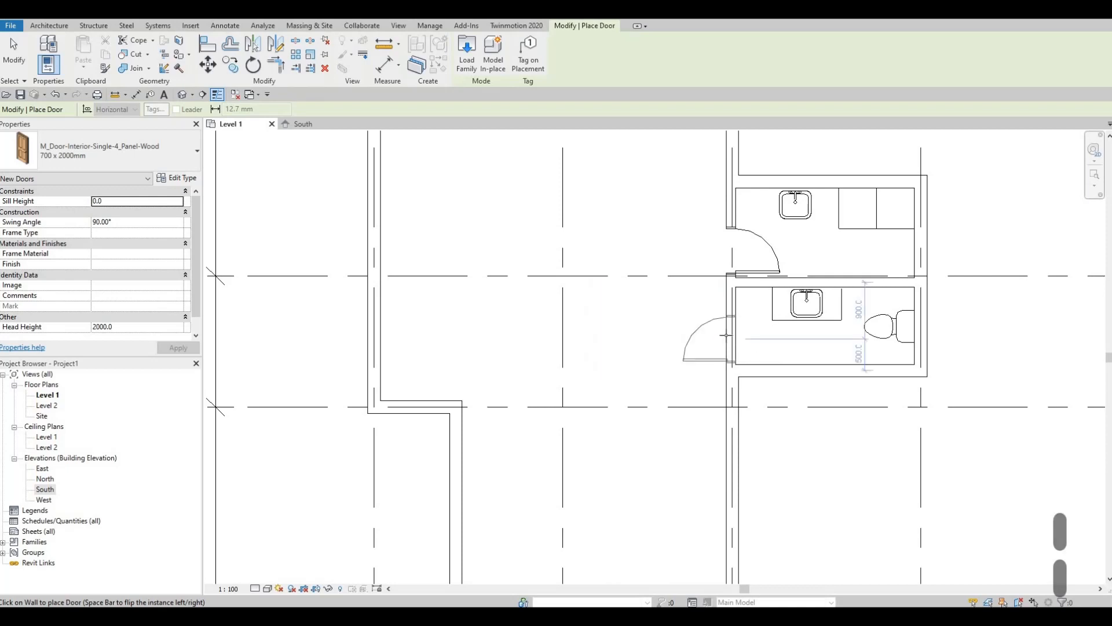
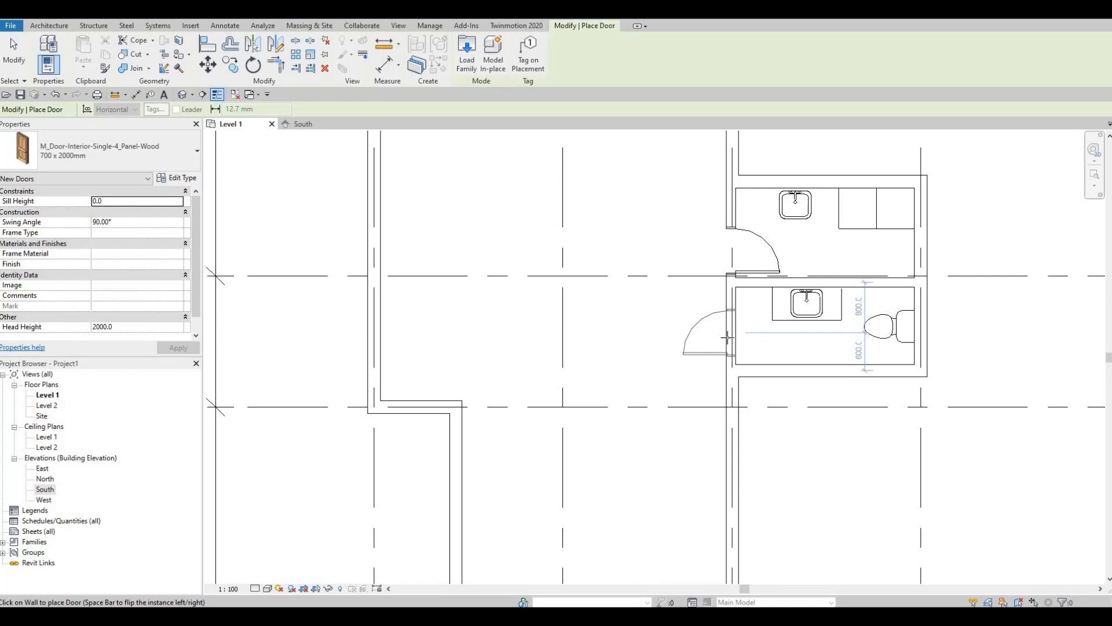
Stop placing doors and nudge the lower washroom counter's front edge back toward the wall
{"action": "key", "text": "Escape"}
{"action": "key", "text": "Escape"}
{"action": "key", "text": "Escape"}
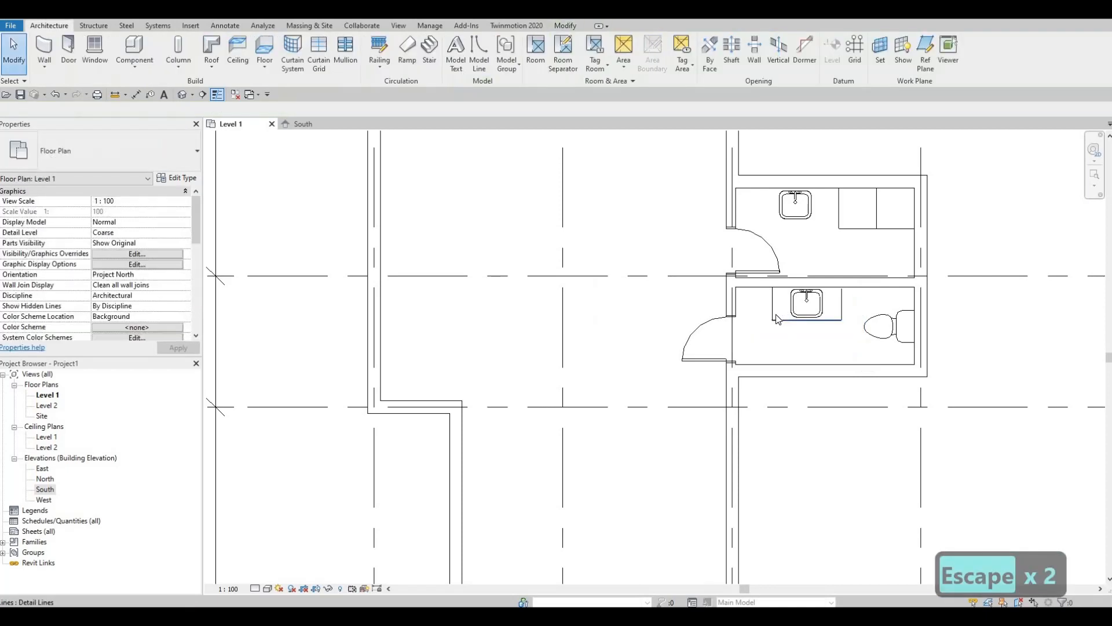
{"action": "scroll", "coordinate": [777, 314], "scroll_direction": "up", "scroll_amount": 4}
{"action": "scroll", "coordinate": [759, 307], "scroll_direction": "up", "scroll_amount": 1}
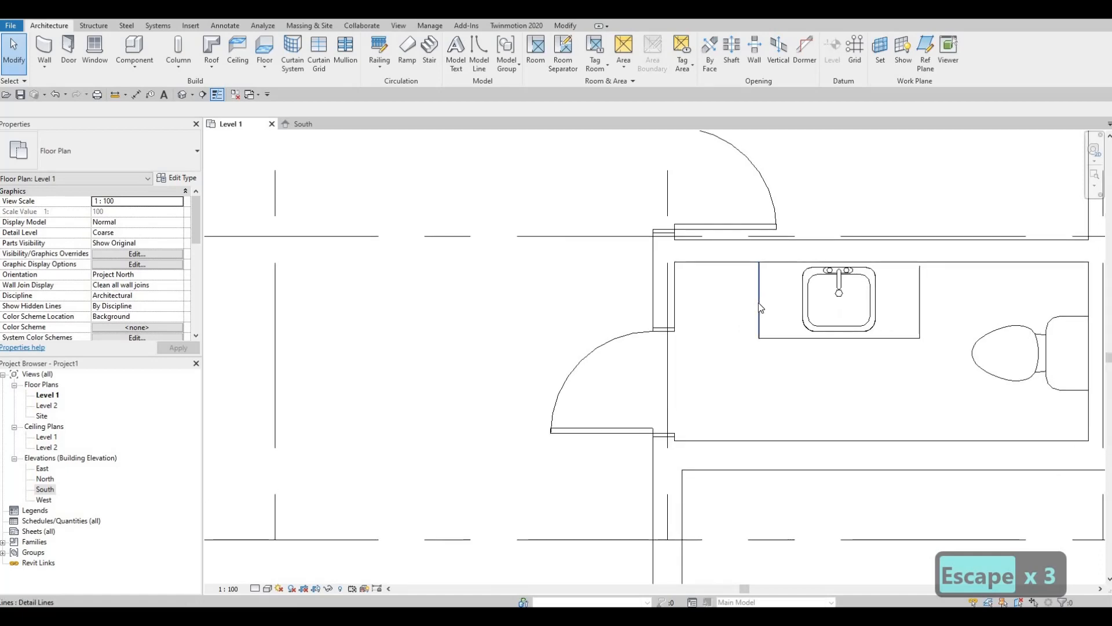
{"action": "scroll", "coordinate": [762, 305], "scroll_direction": "up", "scroll_amount": 1}
{"action": "scroll", "coordinate": [776, 311], "scroll_direction": "down", "scroll_amount": 2}
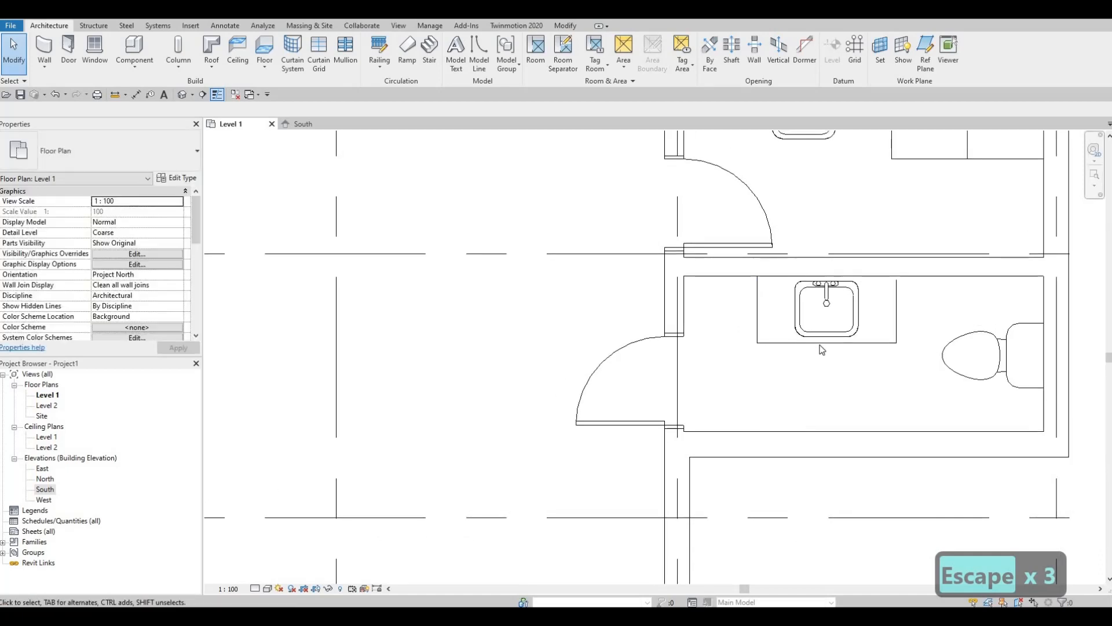
{"action": "left_click", "coordinate": [819, 345]}
{"action": "key", "text": "Up"}
{"action": "key", "text": "Up"}
{"action": "key", "text": "Up"}
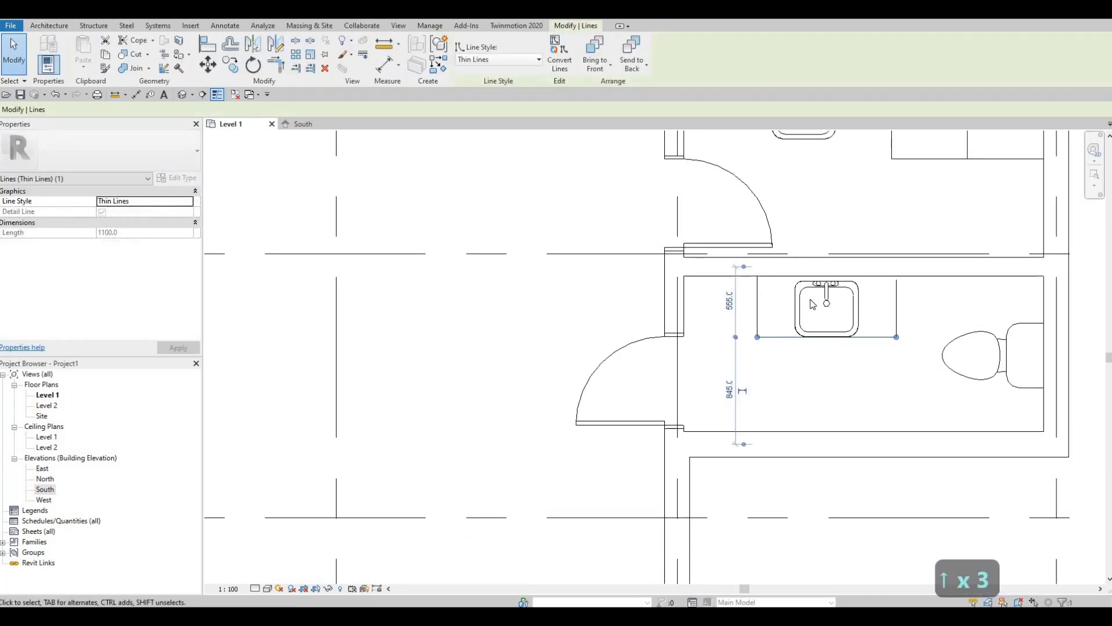
Give the vanity sink a duplicated type '500 x 440mm 2' with Depth 350
{"action": "left_click", "coordinate": [810, 286]}
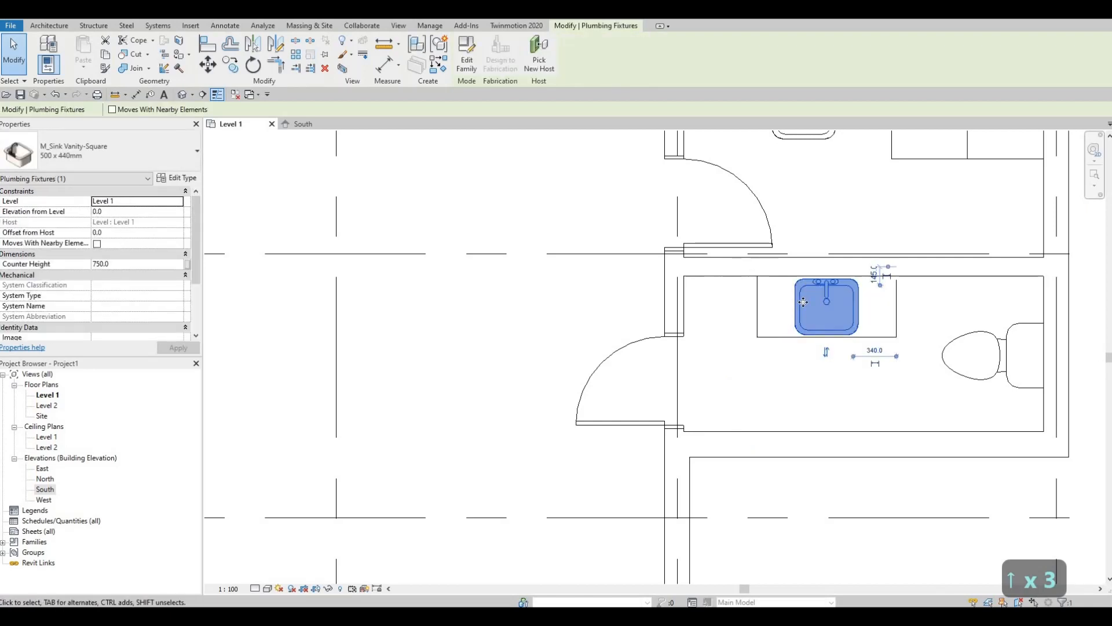
{"action": "left_click", "coordinate": [183, 177]}
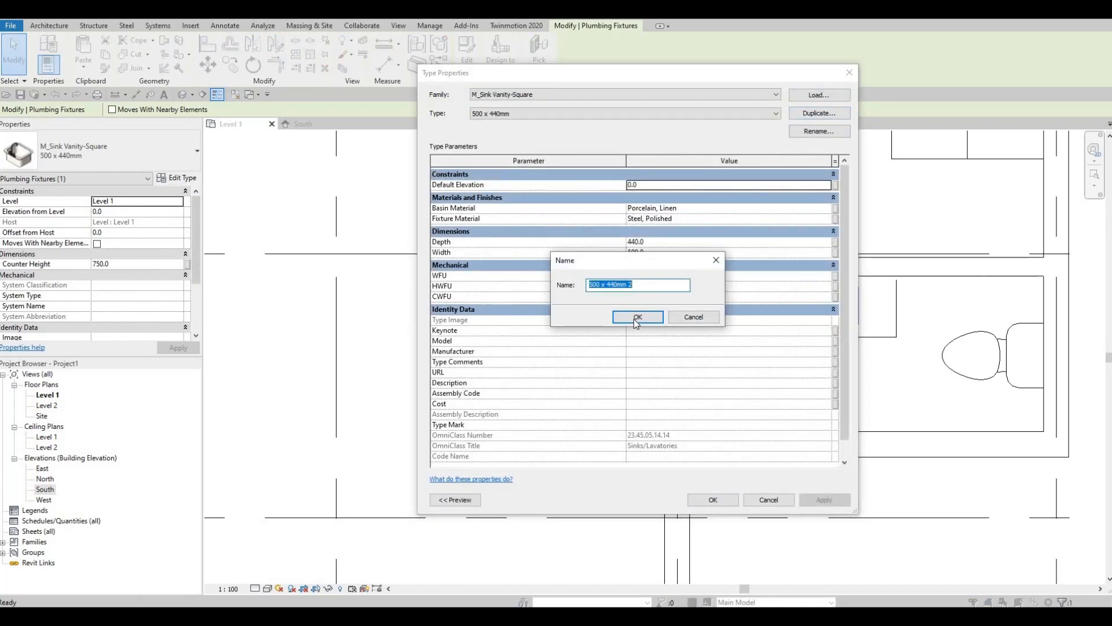
{"action": "left_click", "coordinate": [637, 318]}
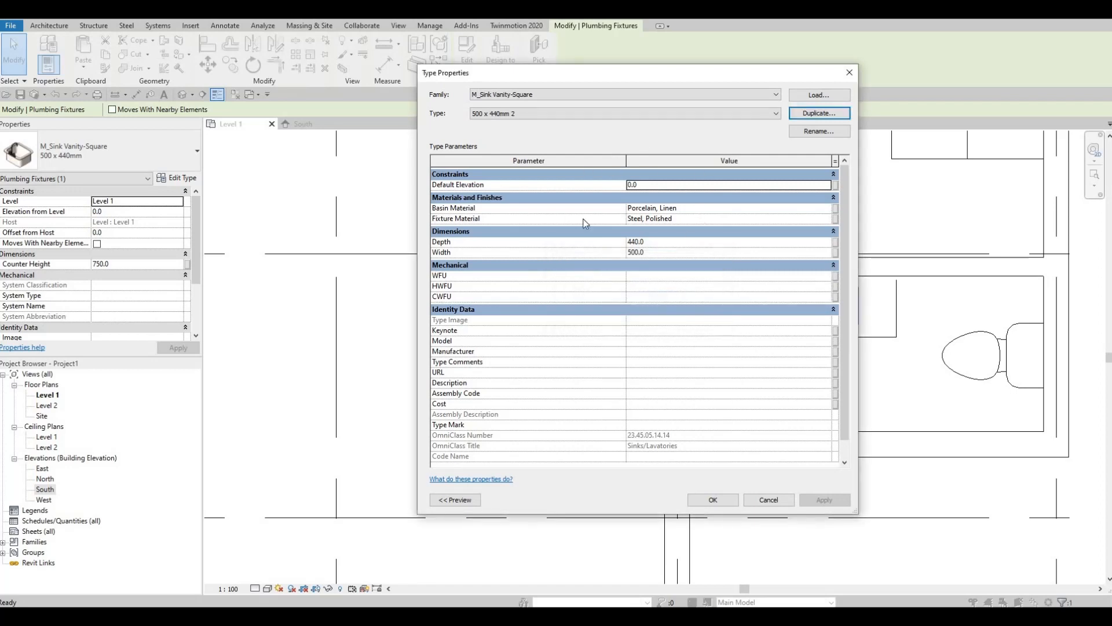
{"action": "left_click", "coordinate": [653, 243]}
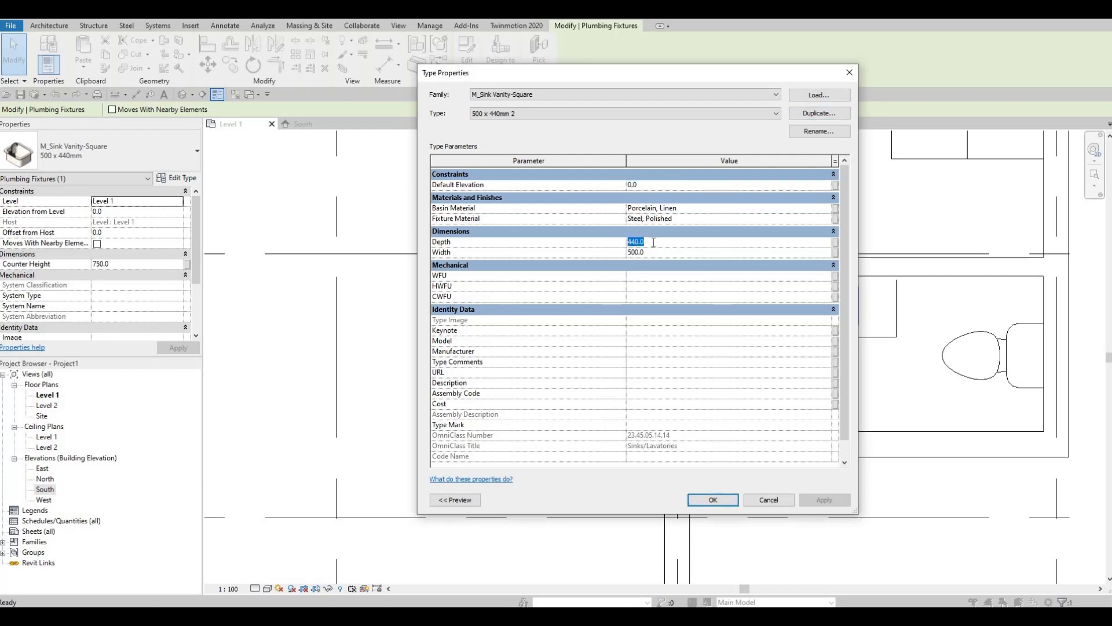
{"action": "type", "text": "350"}
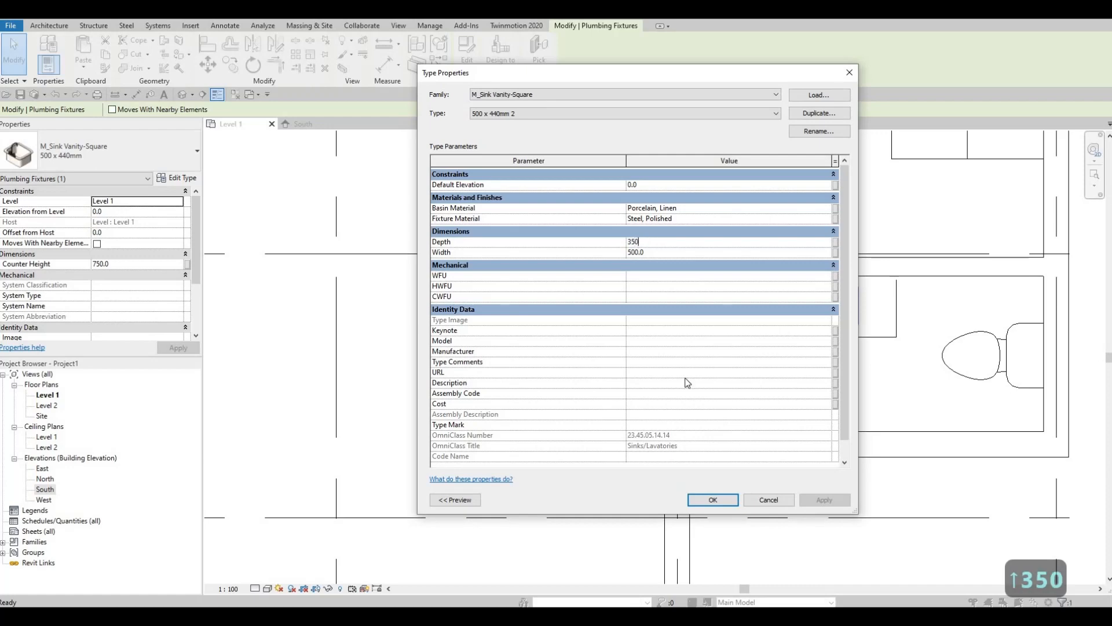
{"action": "key", "text": "Return"}
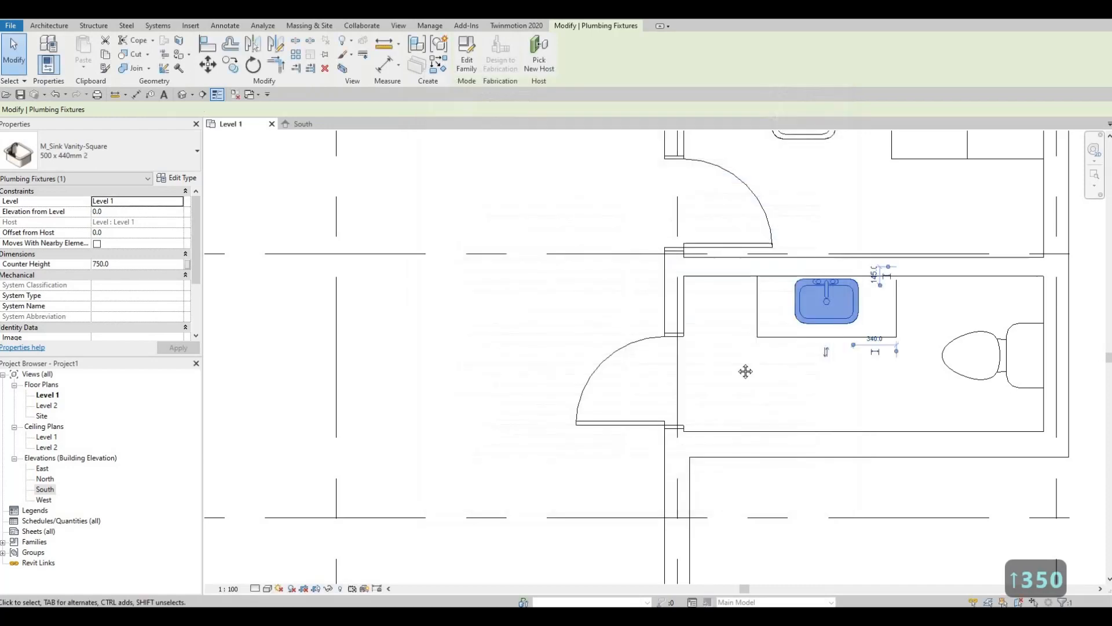
Pull the counter's front edge further back, delete its left edge line, and stretch the front line left
{"action": "scroll", "coordinate": [745, 355], "scroll_direction": "down", "scroll_amount": 3}
{"action": "scroll", "coordinate": [803, 329], "scroll_direction": "up", "scroll_amount": 2}
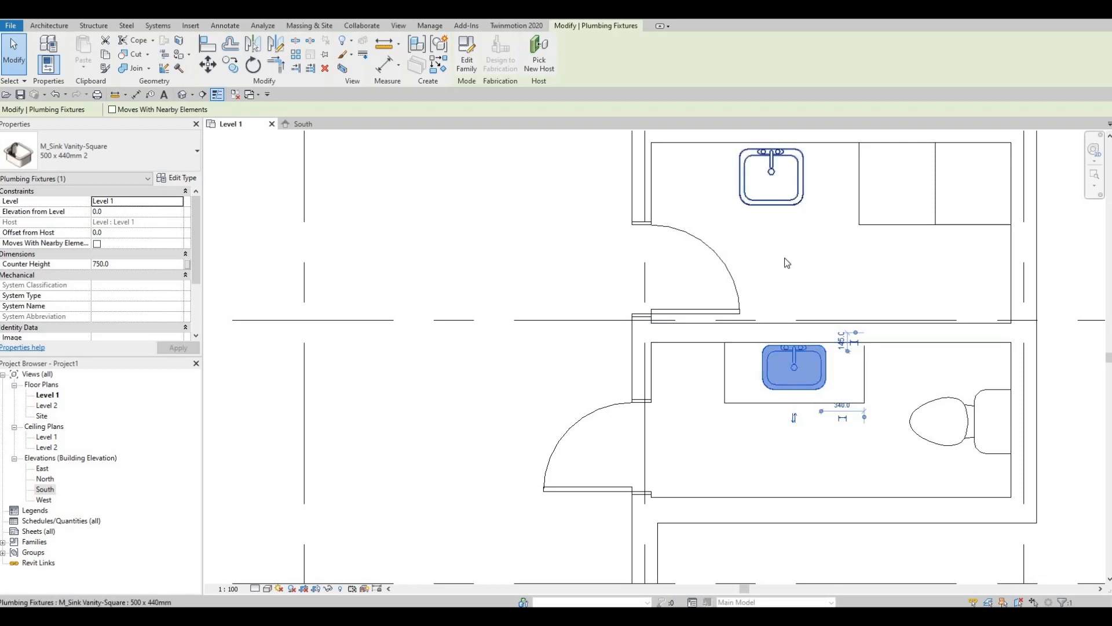
{"action": "key", "text": "Escape"}
{"action": "key", "text": "Escape"}
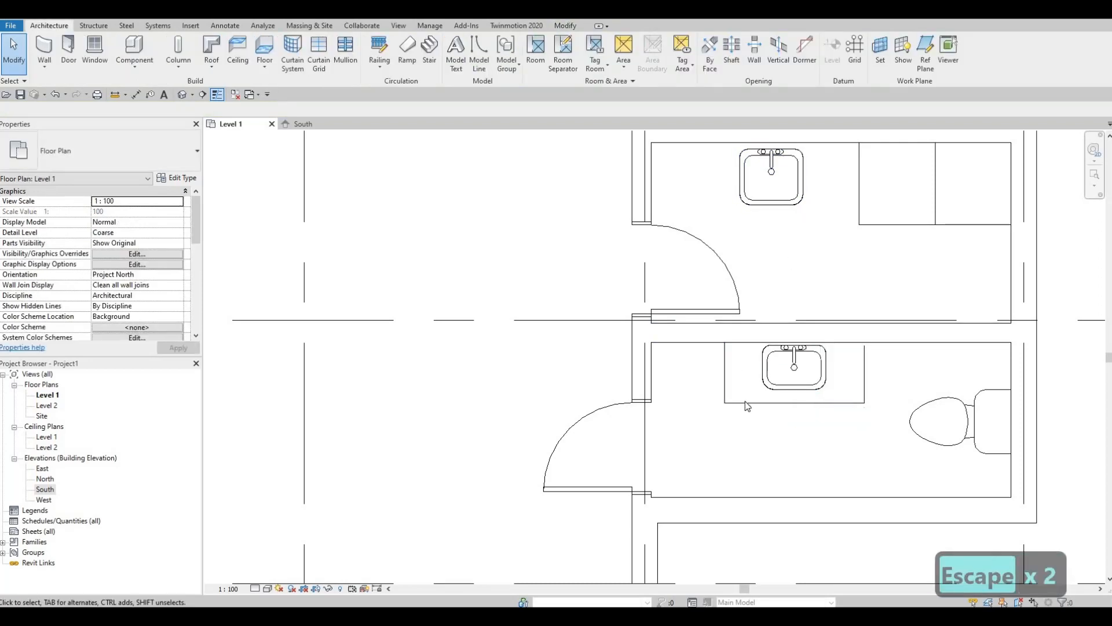
{"action": "left_click", "coordinate": [745, 402]}
{"action": "key", "text": "Up"}
{"action": "key", "text": "Up"}
{"action": "key", "text": "Up"}
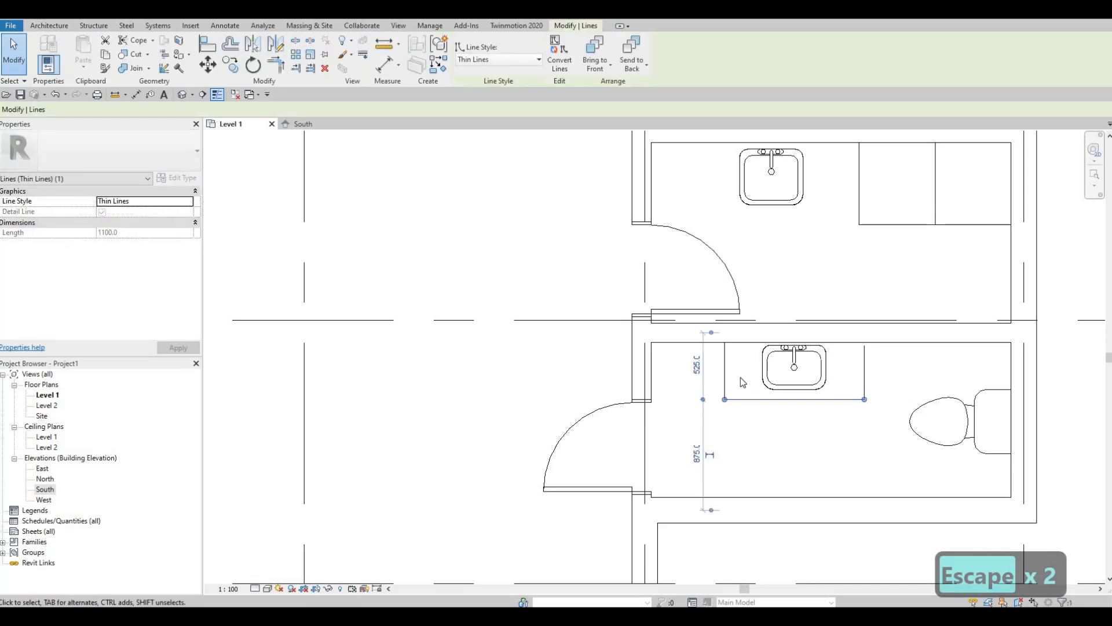
{"action": "left_click", "coordinate": [726, 380]}
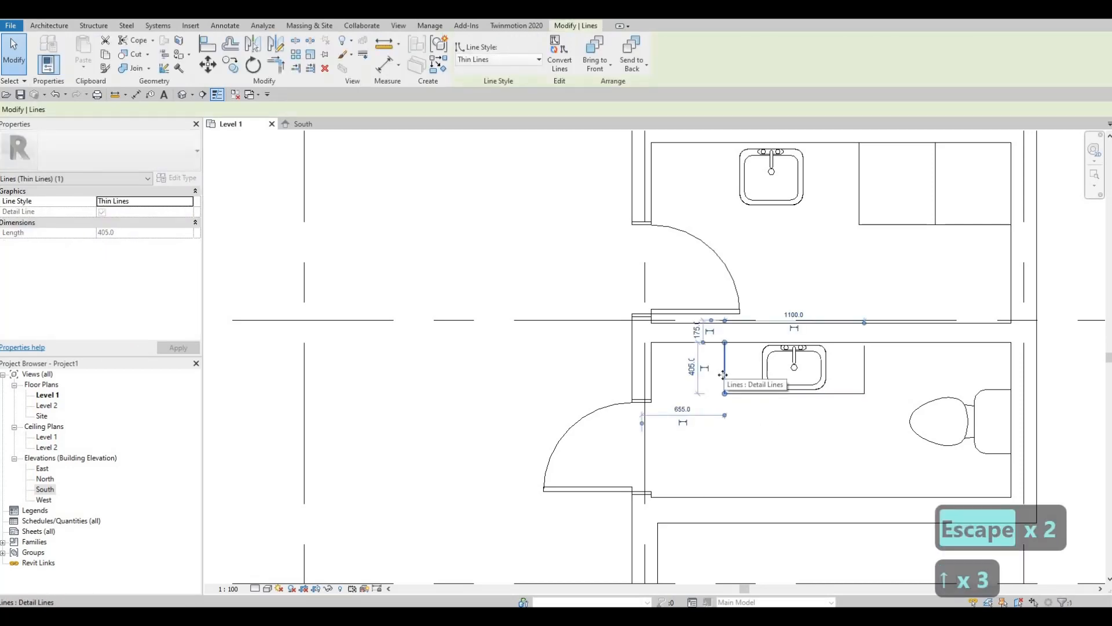
{"action": "key", "text": "Delete"}
{"action": "left_click_drag", "start_coordinate": [724, 392], "coordinate": [652, 392]}
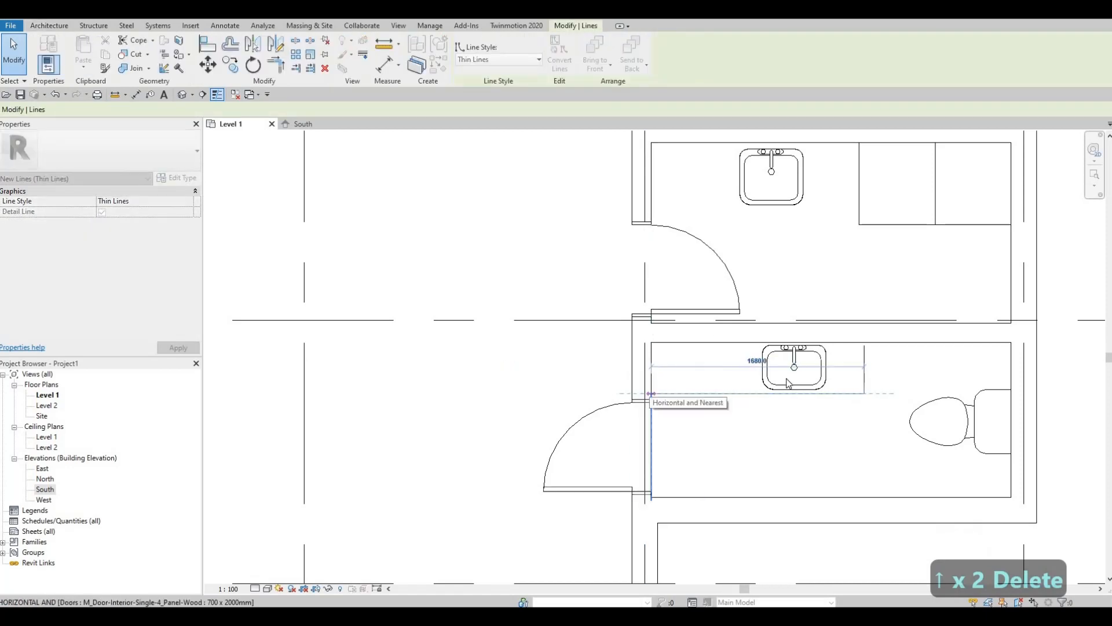
Slide the lower vanity sink left to about 640 and zoom out toward the washrooms
{"action": "left_click", "coordinate": [823, 374]}
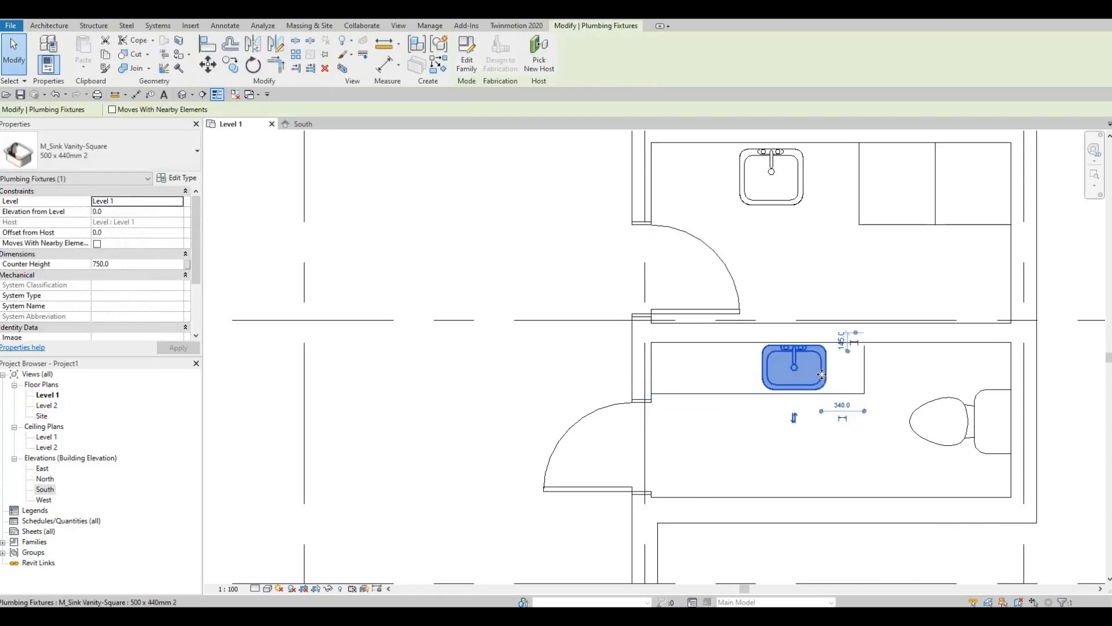
{"action": "key", "text": "Right"}
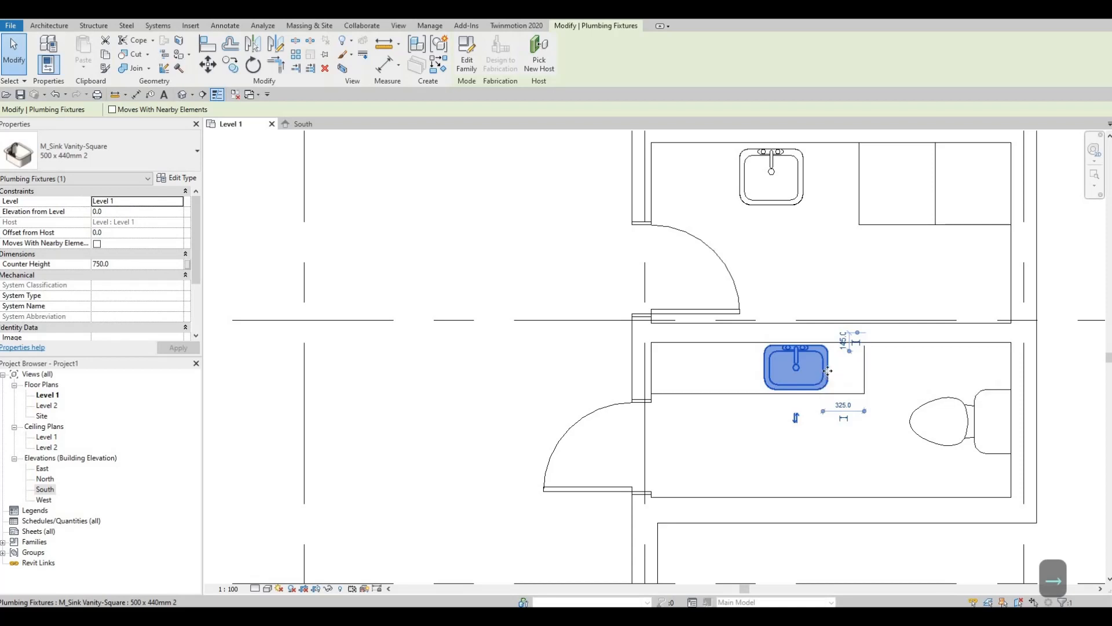
{"action": "left_click_drag", "start_coordinate": [802, 376], "coordinate": [787, 370]}
{"action": "key", "text": "Escape"}
{"action": "key", "text": "Escape"}
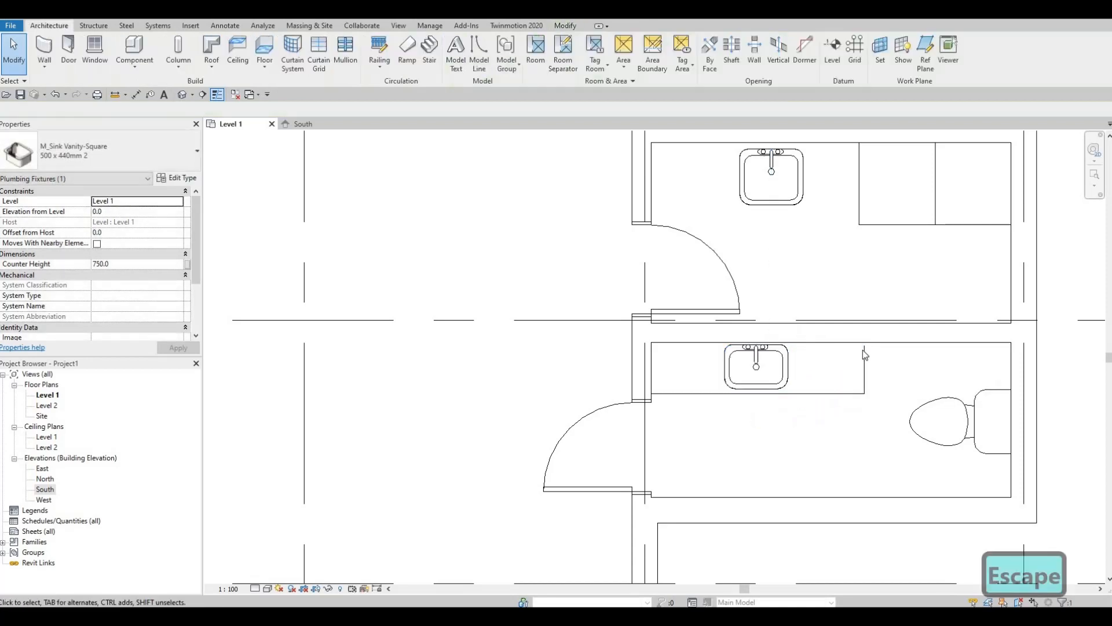
{"action": "scroll", "coordinate": [849, 388], "scroll_direction": "down", "scroll_amount": 4}
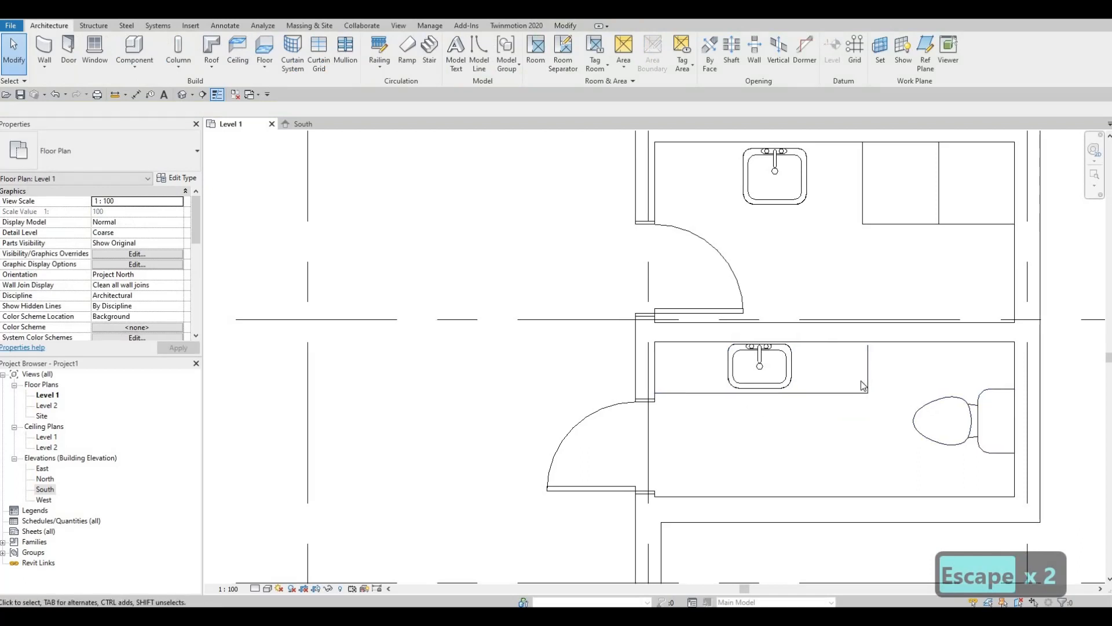
{"action": "scroll", "coordinate": [847, 369], "scroll_direction": "down", "scroll_amount": 5}
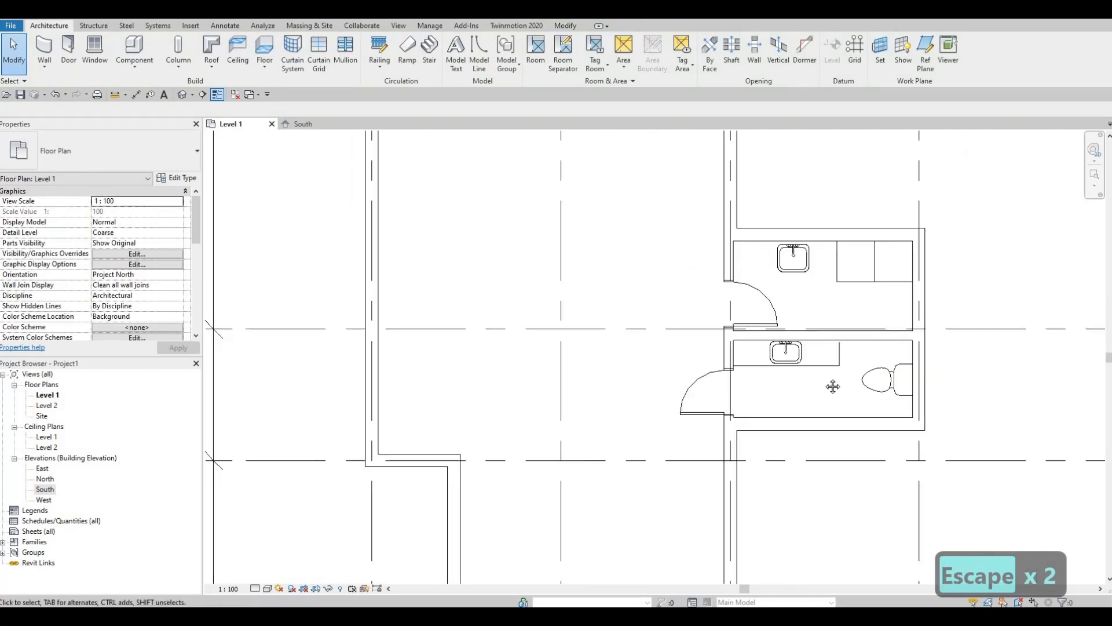
{"action": "middle_click_drag", "start_coordinate": [772, 394], "coordinate": [763, 429]}
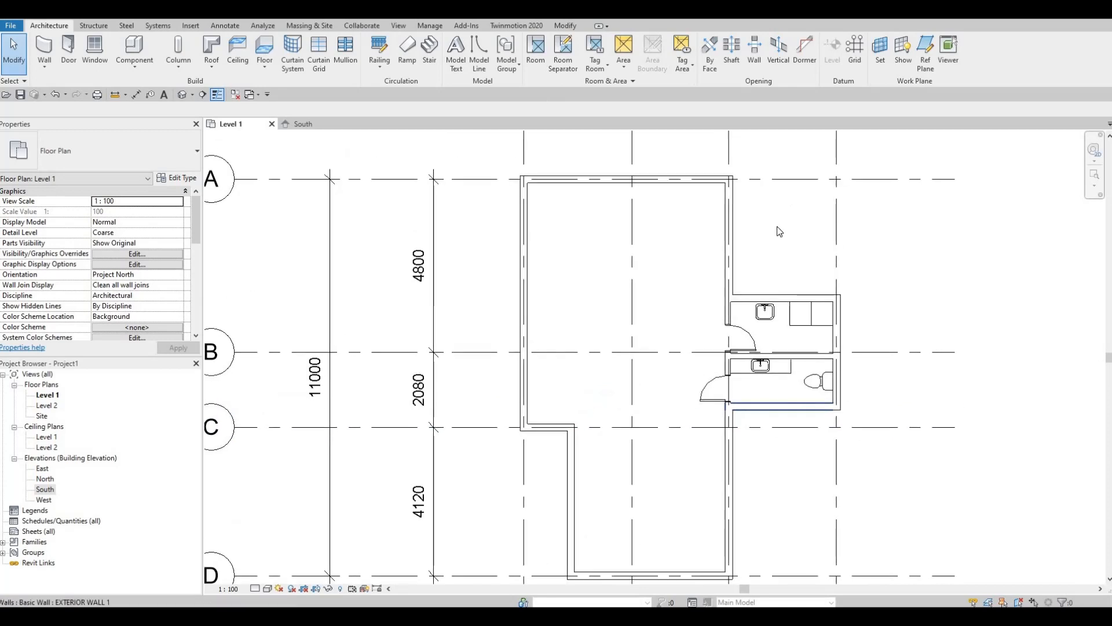
Draw an upper counter detail line from the washer-dryer edge to the left wall, nudged slightly down
{"action": "key", "text": "F1"}
{"action": "scroll", "coordinate": [775, 330], "scroll_direction": "up", "scroll_amount": 1}
{"action": "scroll", "coordinate": [756, 341], "scroll_direction": "up", "scroll_amount": 2}
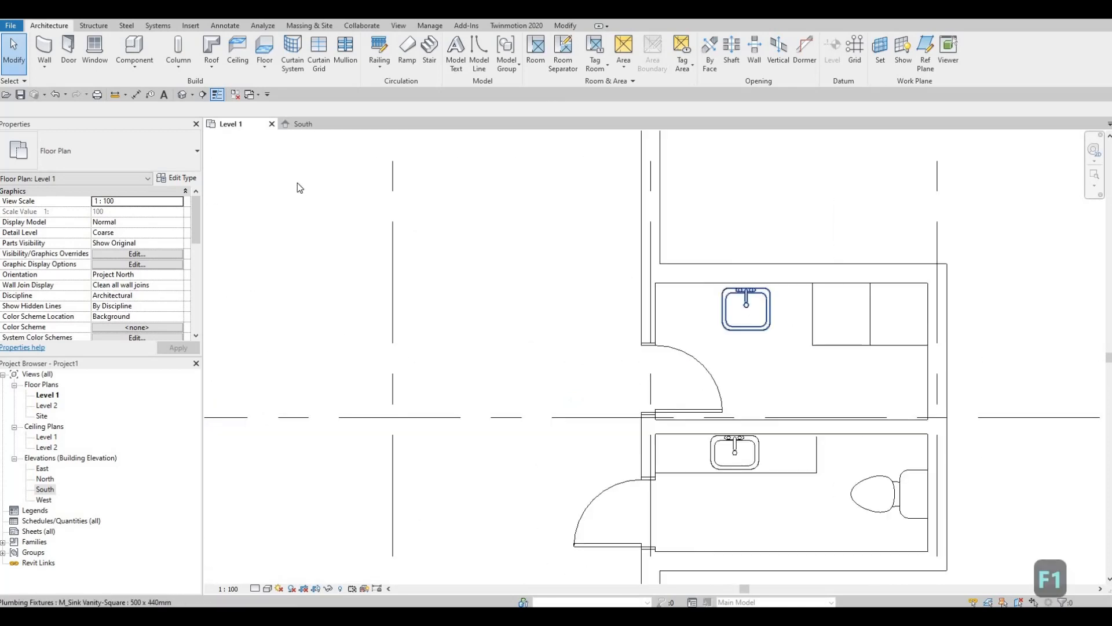
{"action": "left_click", "coordinate": [225, 25]}
{"action": "left_click", "coordinate": [295, 61]}
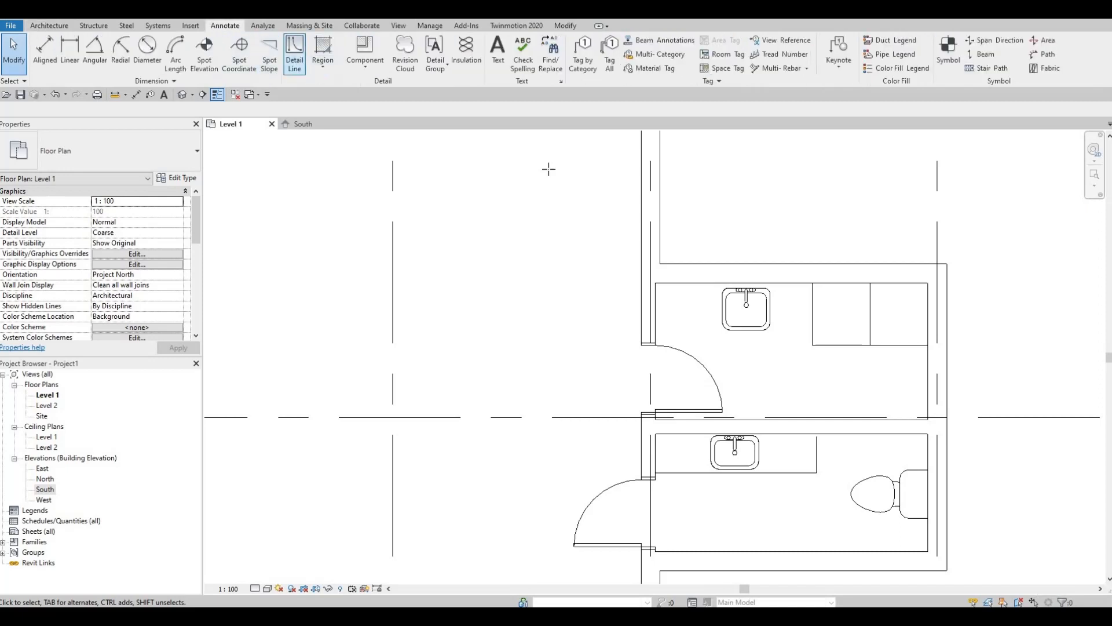
{"action": "scroll", "coordinate": [821, 330], "scroll_direction": "up", "scroll_amount": 1}
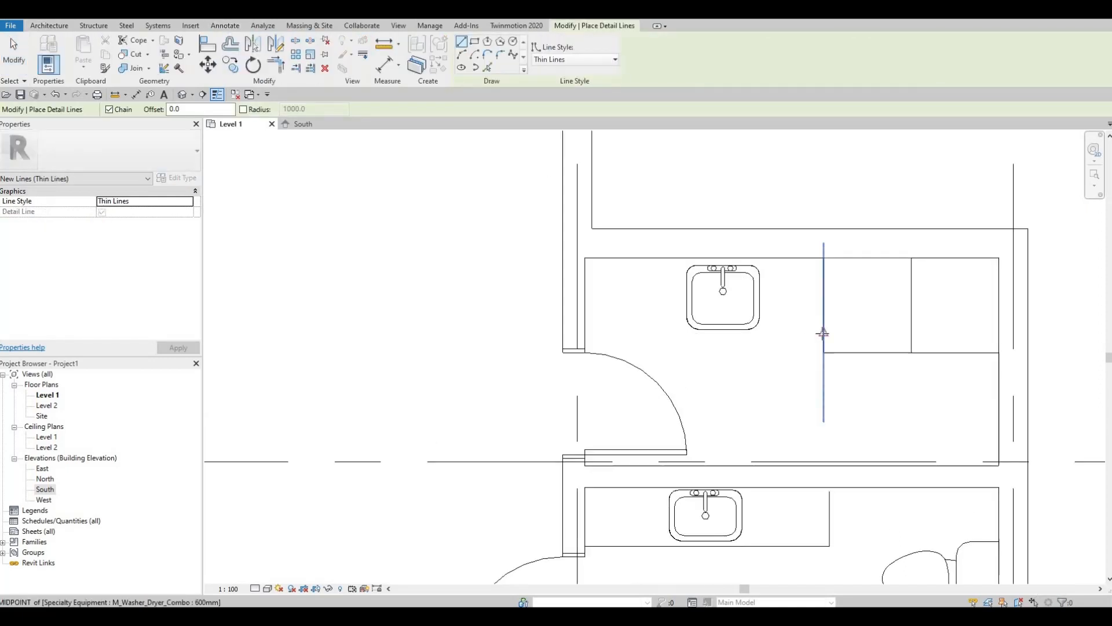
{"action": "left_click", "coordinate": [823, 333]}
{"action": "left_click", "coordinate": [585, 332]}
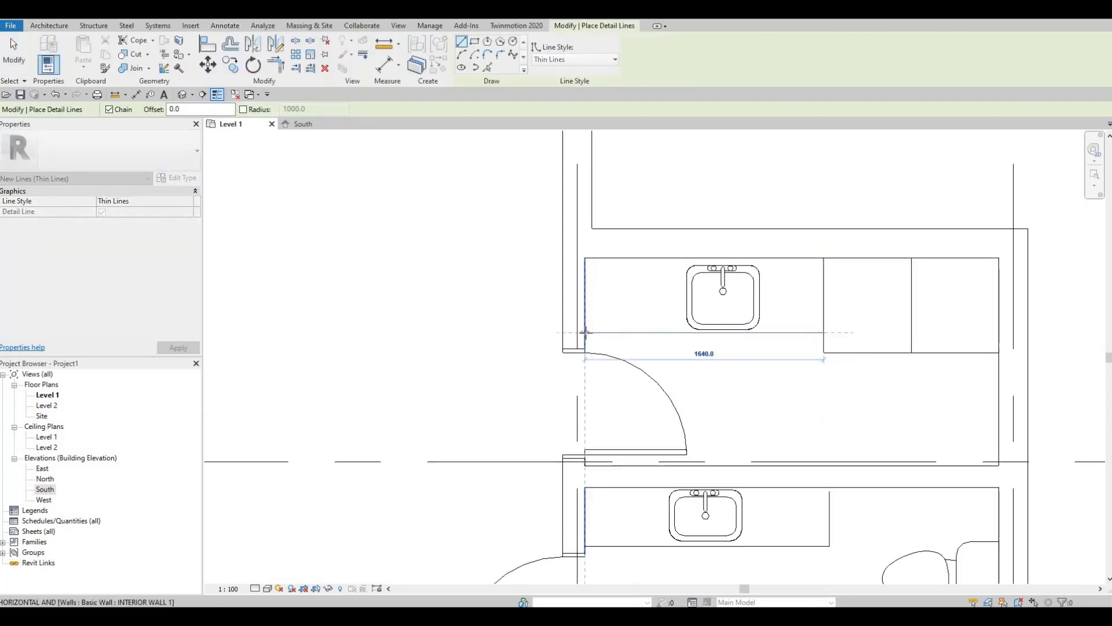
{"action": "key", "text": "Escape"}
{"action": "key", "text": "Escape"}
{"action": "key", "text": "Escape"}
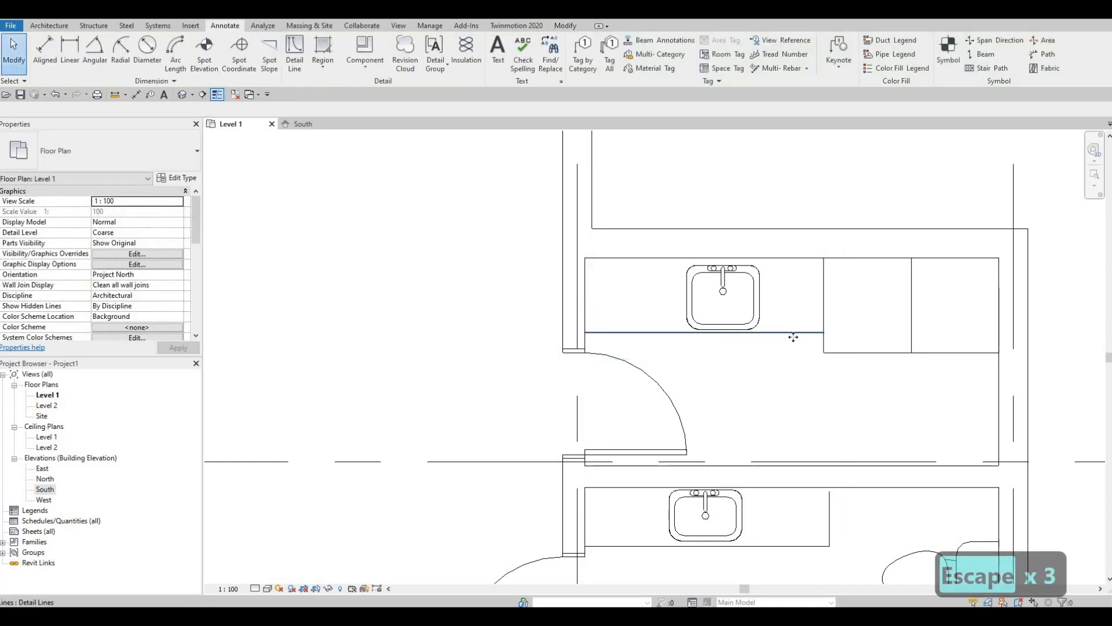
{"action": "left_click", "coordinate": [771, 333]}
{"action": "key", "text": "Down"}
Slide the upper washroom sink left toward the wall, then zoom out to the whole building
{"action": "left_click", "coordinate": [754, 306]}
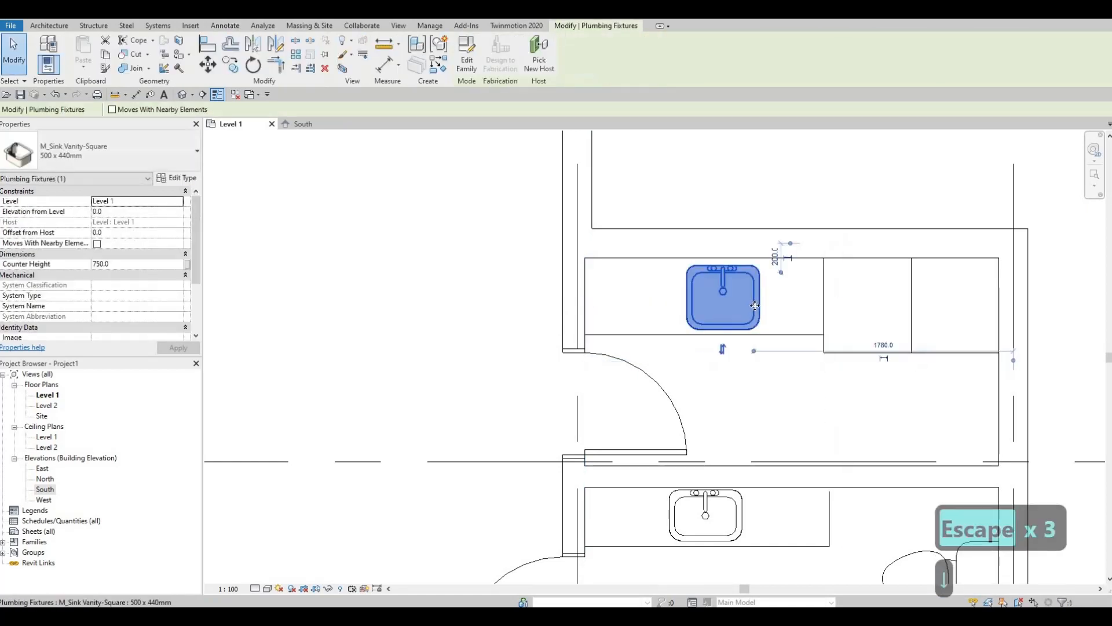
{"action": "left_click_drag", "start_coordinate": [751, 307], "coordinate": [684, 307]}
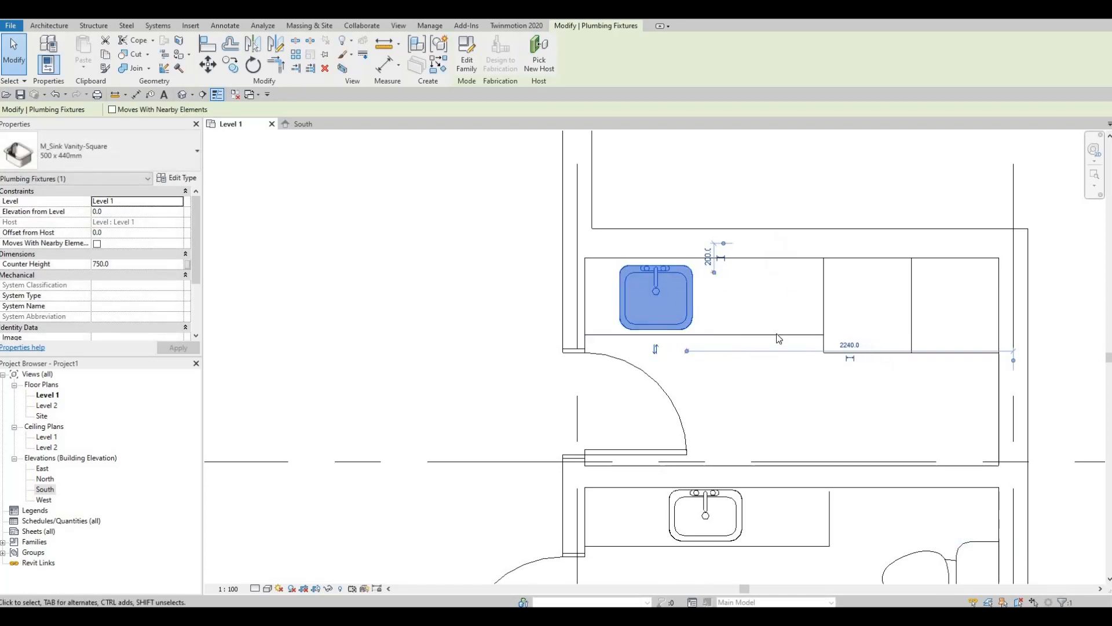
{"action": "scroll", "coordinate": [795, 295], "scroll_direction": "down", "scroll_amount": 3}
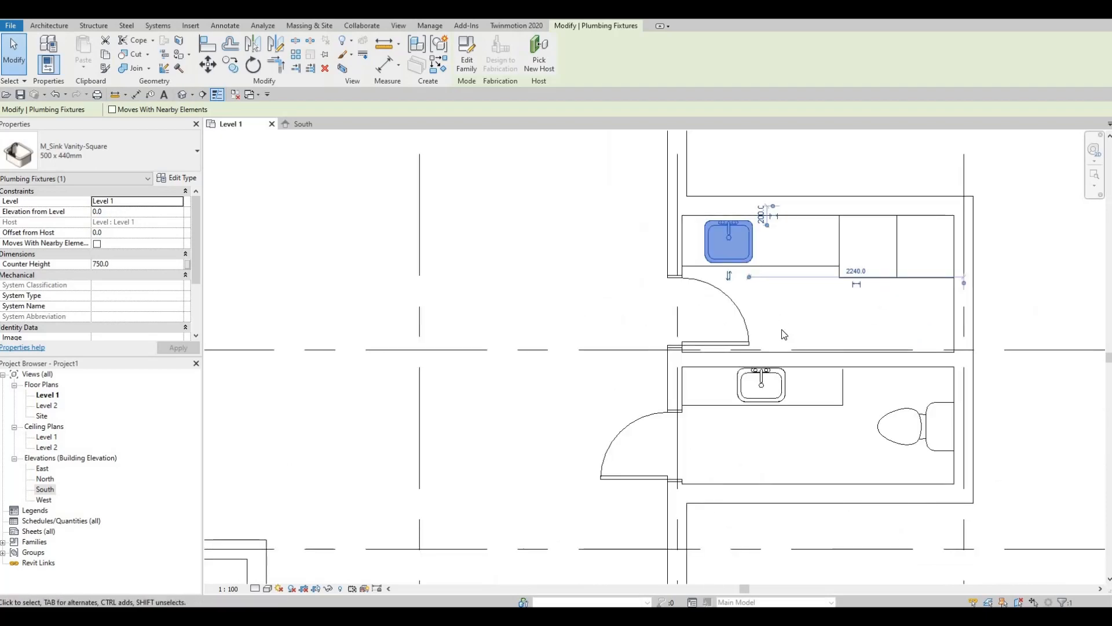
{"action": "key", "text": "Escape"}
{"action": "scroll", "coordinate": [677, 327], "scroll_direction": "down", "scroll_amount": 1}
{"action": "scroll", "coordinate": [677, 327], "scroll_direction": "down", "scroll_amount": 2}
{"action": "middle_click_drag", "start_coordinate": [677, 327], "coordinate": [758, 348]}
{"action": "scroll", "coordinate": [830, 287], "scroll_direction": "down", "scroll_amount": 2}
{"action": "scroll", "coordinate": [780, 287], "scroll_direction": "down", "scroll_amount": 1}
{"action": "scroll", "coordinate": [759, 348], "scroll_direction": "down", "scroll_amount": 1}
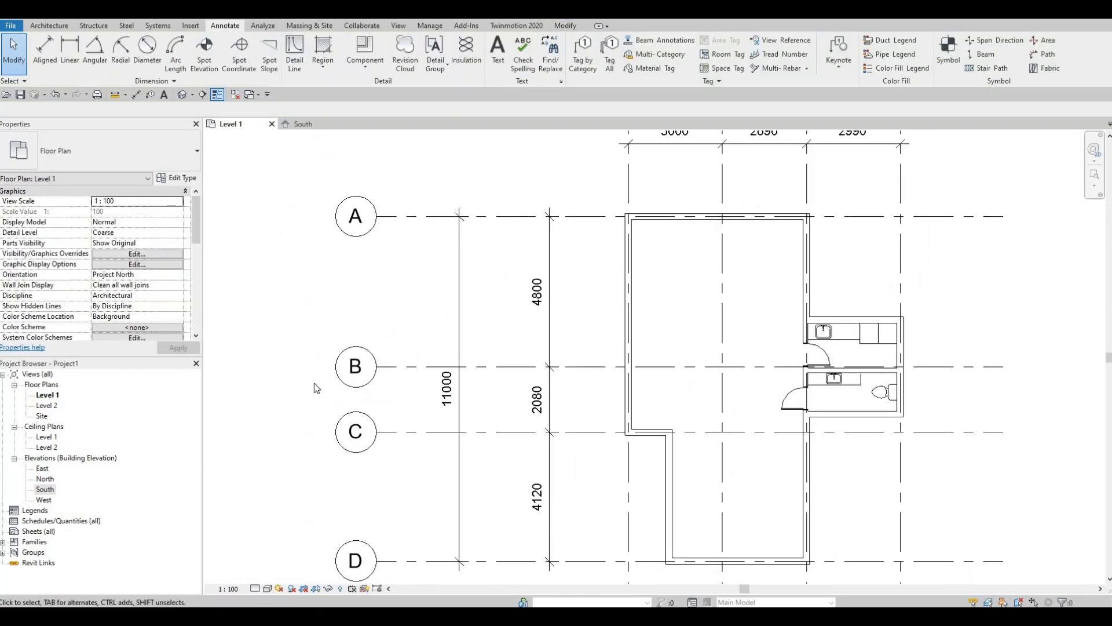
{"action": "scroll", "coordinate": [316, 388], "scroll_direction": "down", "scroll_amount": 2}
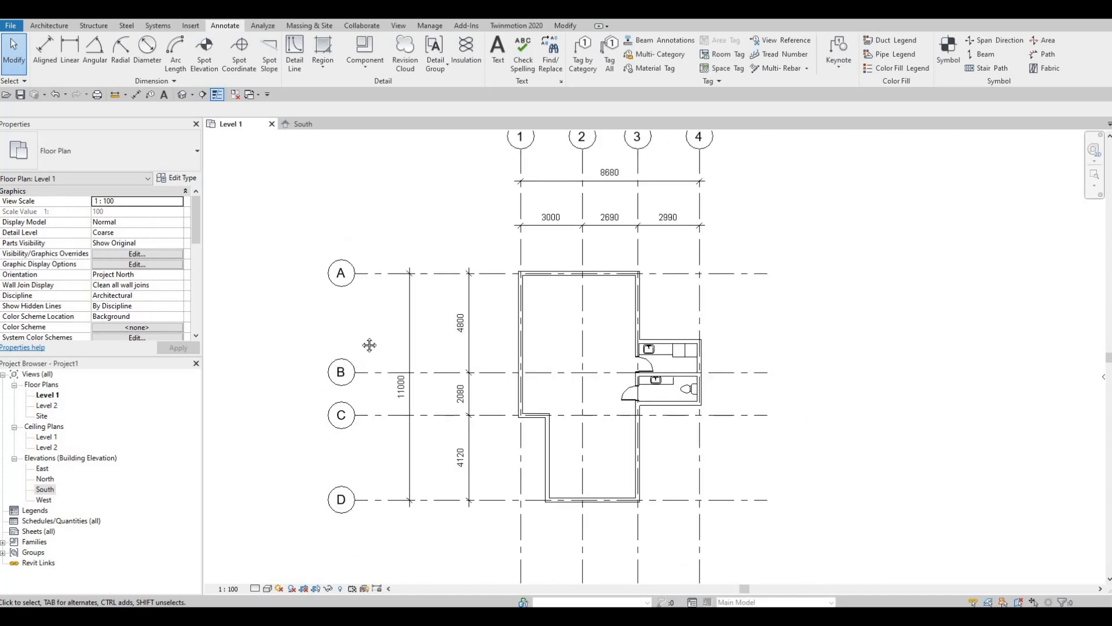
{"action": "mouse_move", "coordinate": [403, 352]}
{"action": "middle_mouse_down"}
{"action": "mouse_move", "coordinate": [413, 383]}
{"action": "mouse_move", "coordinate": [397, 359]}
{"action": "middle_mouse_up"}
{"action": "scroll", "coordinate": [400, 358], "scroll_direction": "down", "scroll_amount": 1}
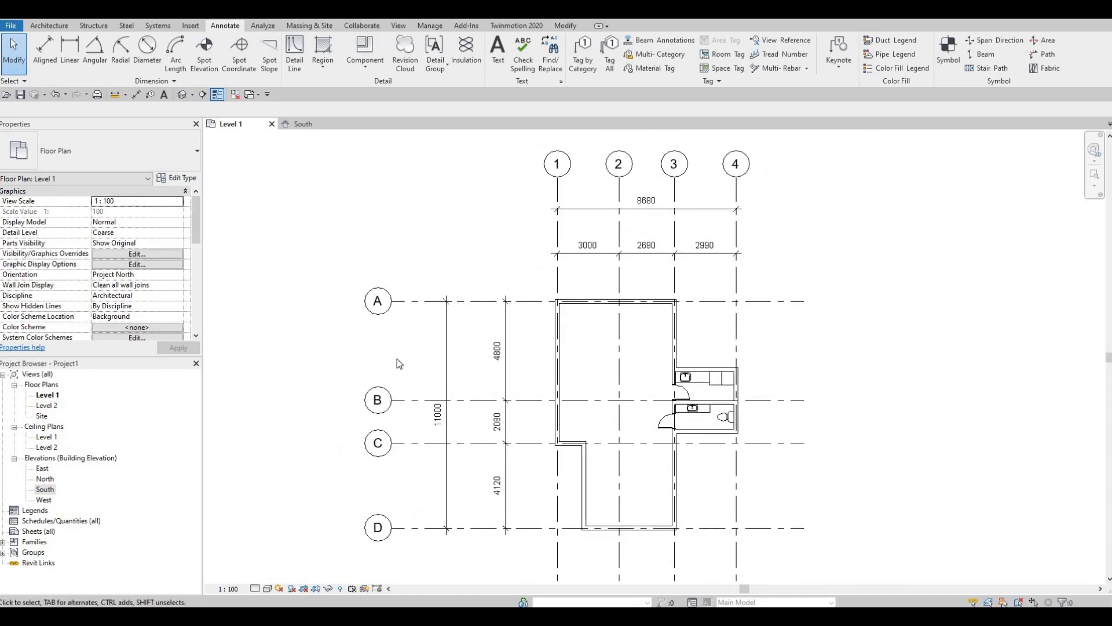